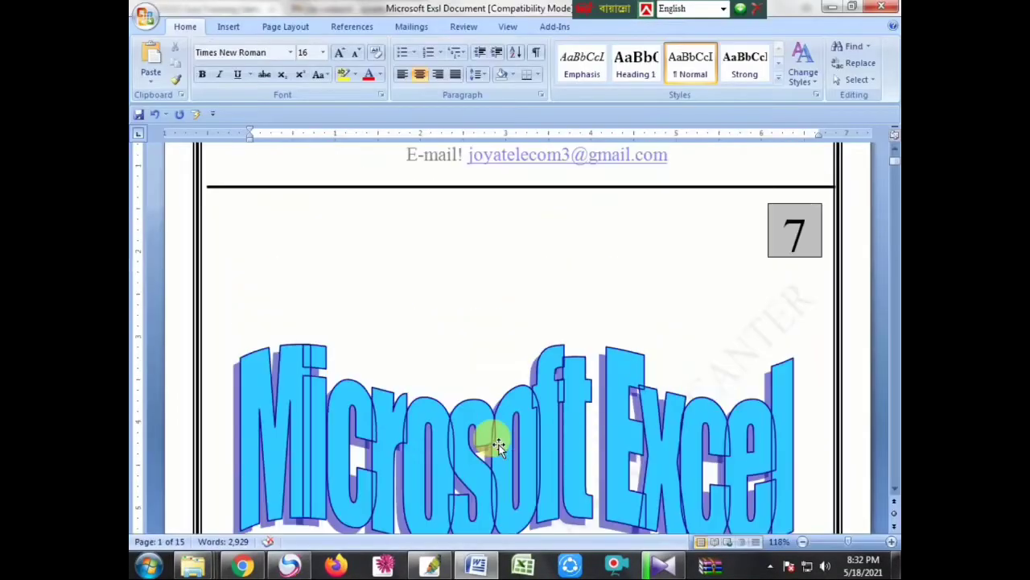
Step: Scroll past the cover page's WordArt and starburst to the 'What is the excel' section on page 2
scroll(490, 437, "up", 3)
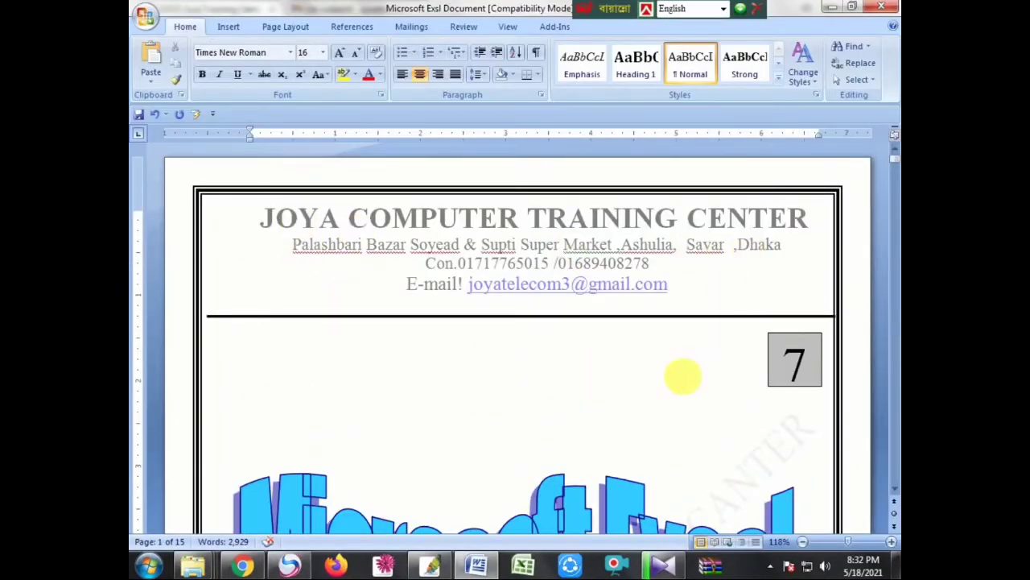
scroll(681, 407, "down", 4)
scroll(682, 409, "down", 8)
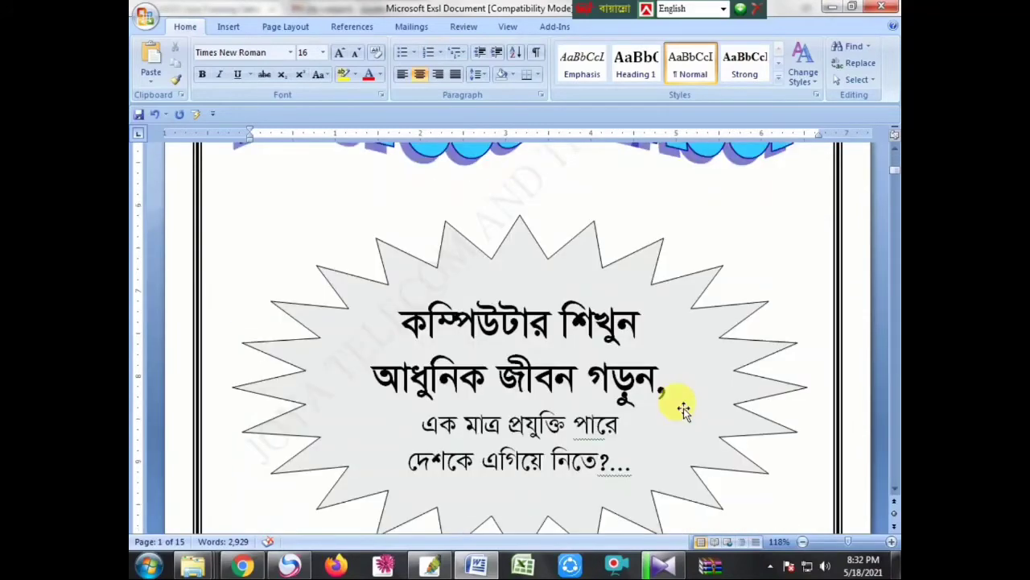
scroll(681, 407, "down", 6)
scroll(684, 404, "down", 3)
scroll(684, 407, "down", 3)
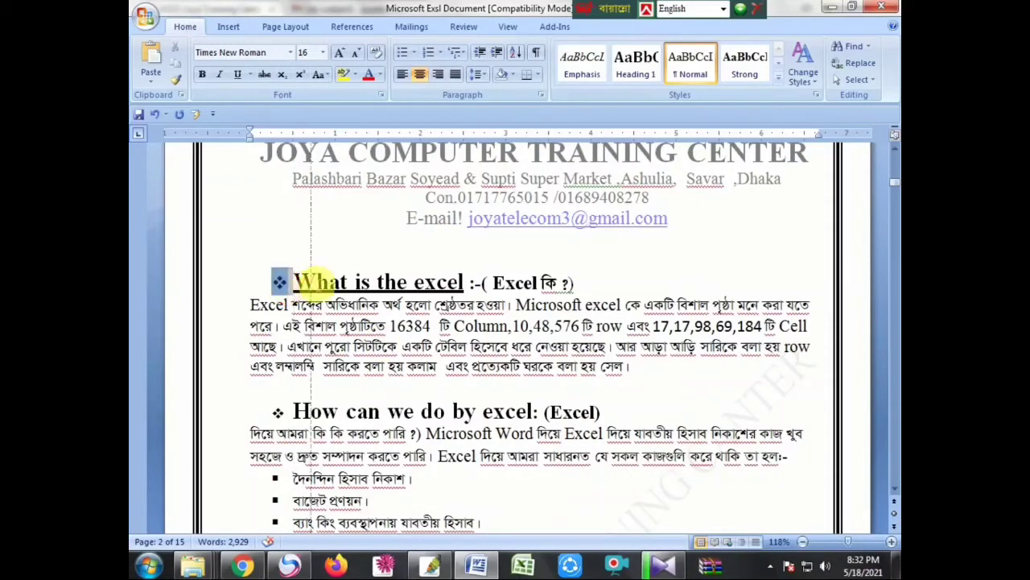
left_click_drag(282, 282, 318, 282)
key("ctrl+z")
left_click(296, 284)
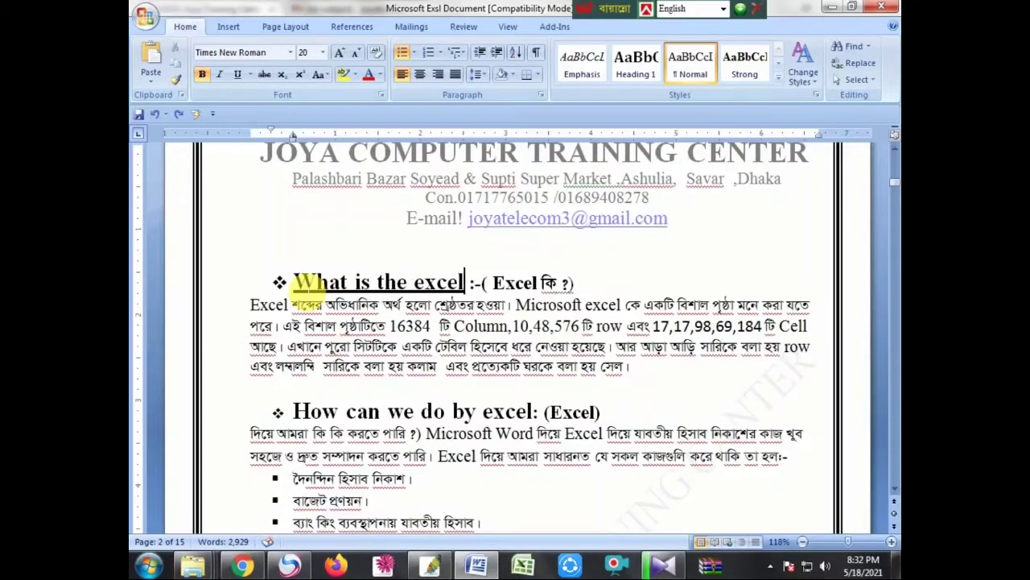
left_click(556, 282)
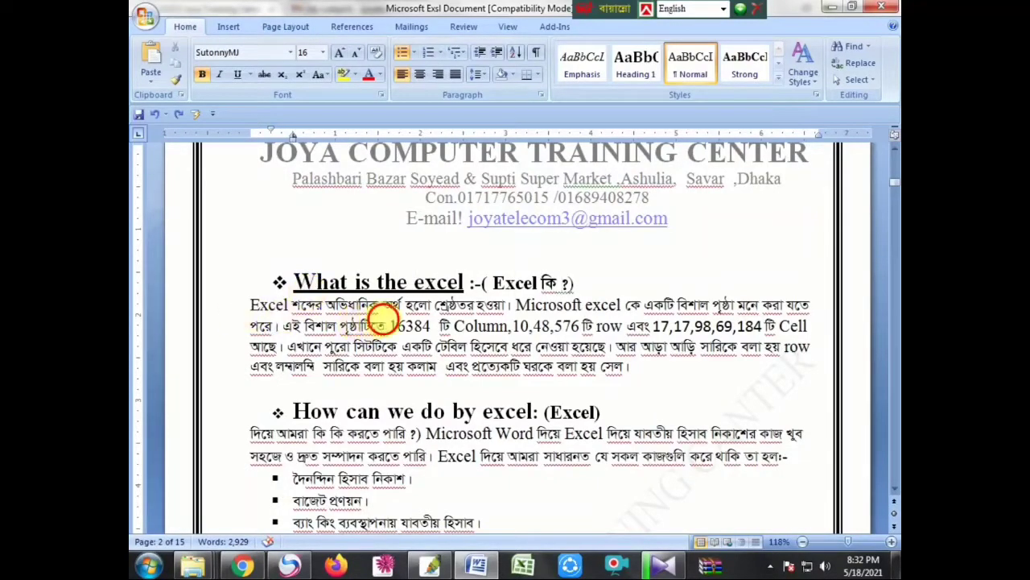
mouse_move(375, 307)
left_mouse_down()
mouse_move(544, 318)
mouse_move(621, 307)
left_mouse_up()
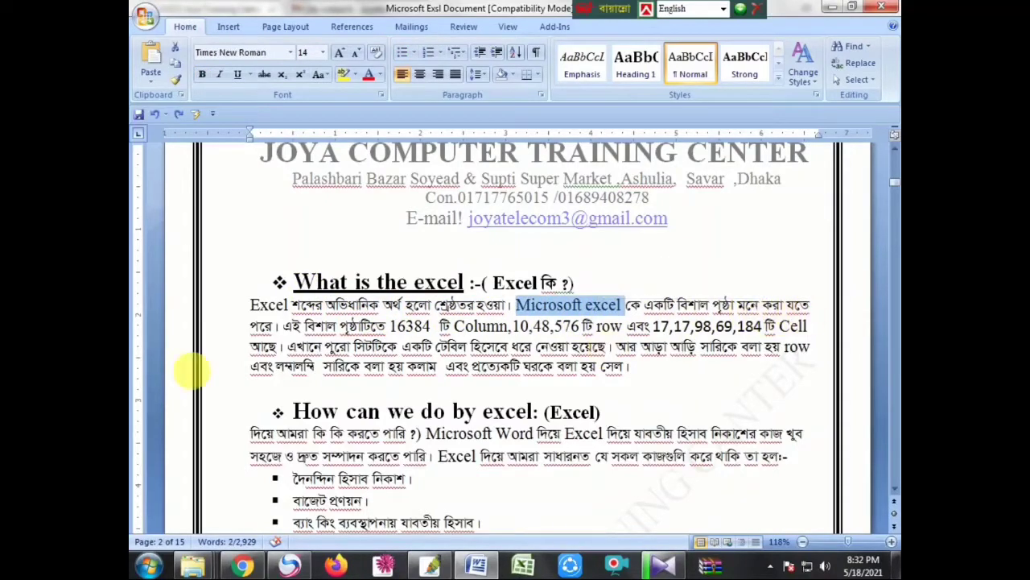
left_click(332, 335)
left_click_drag(329, 330, 385, 329)
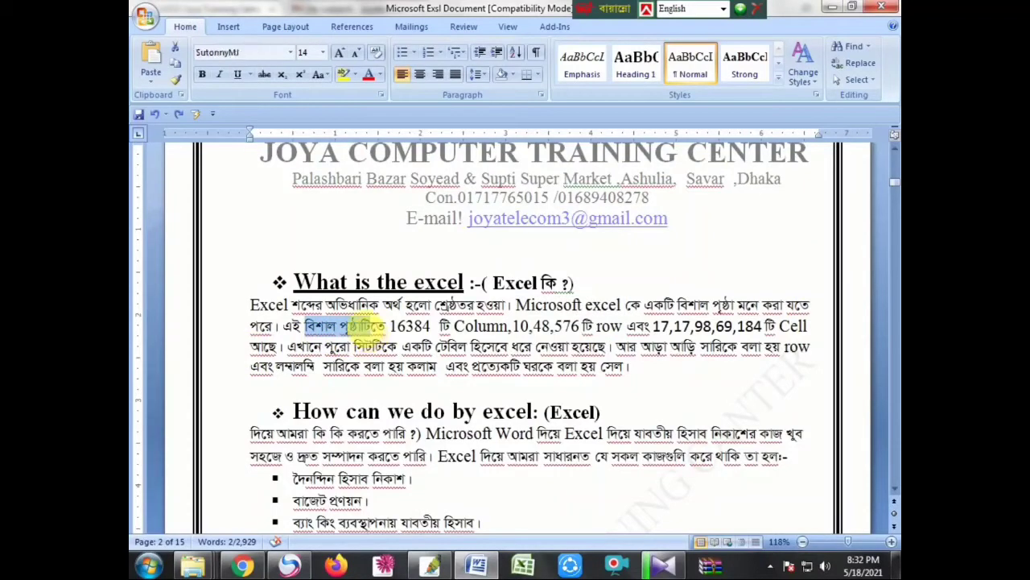
left_click(408, 328)
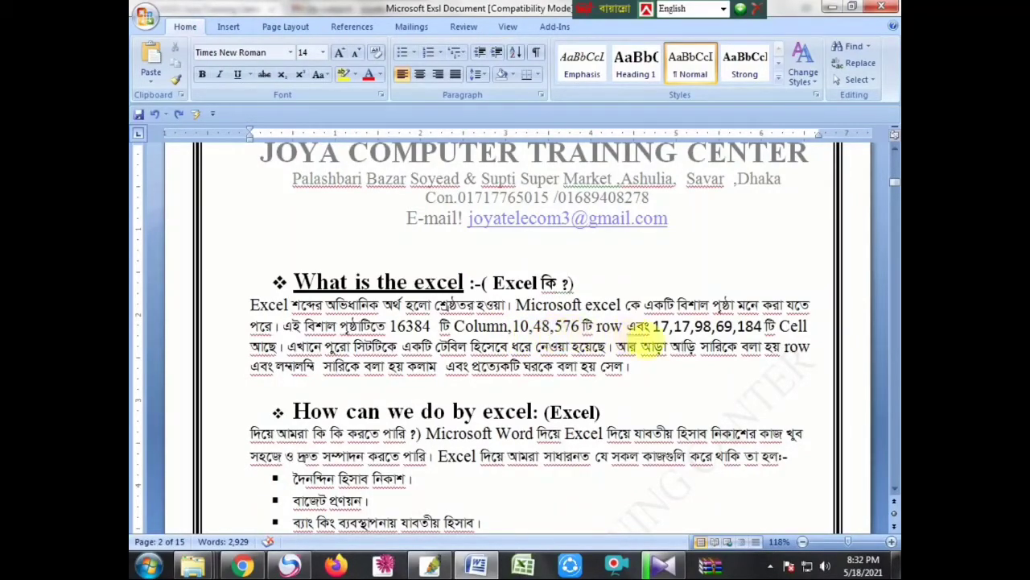
left_click(676, 327)
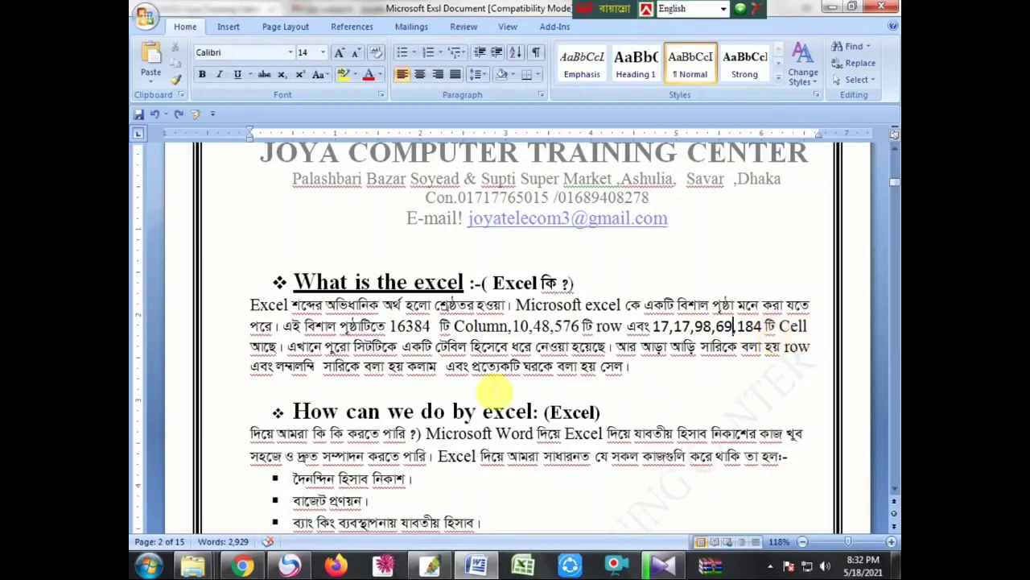
left_click_drag(306, 348, 395, 351)
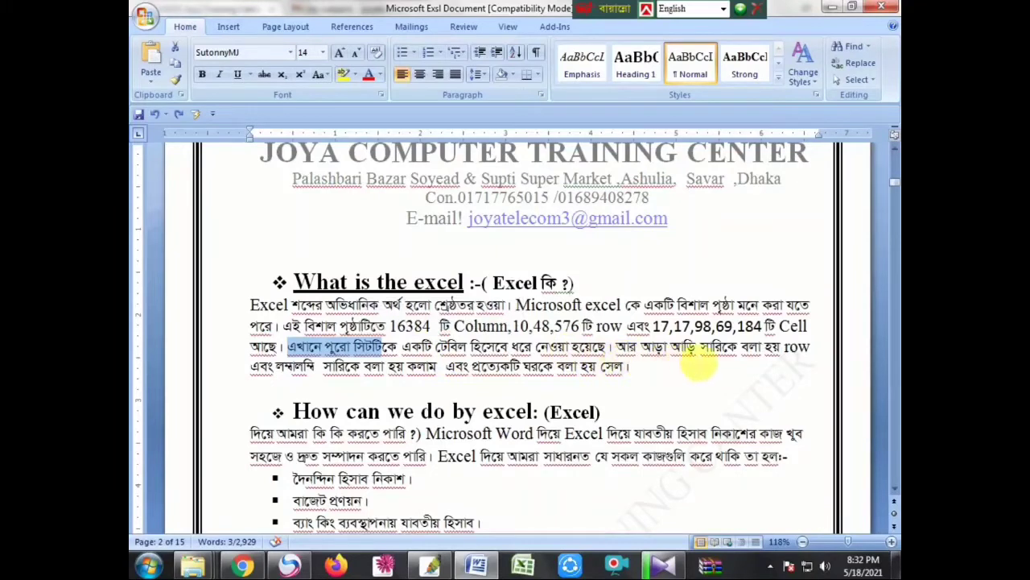
left_click(784, 354)
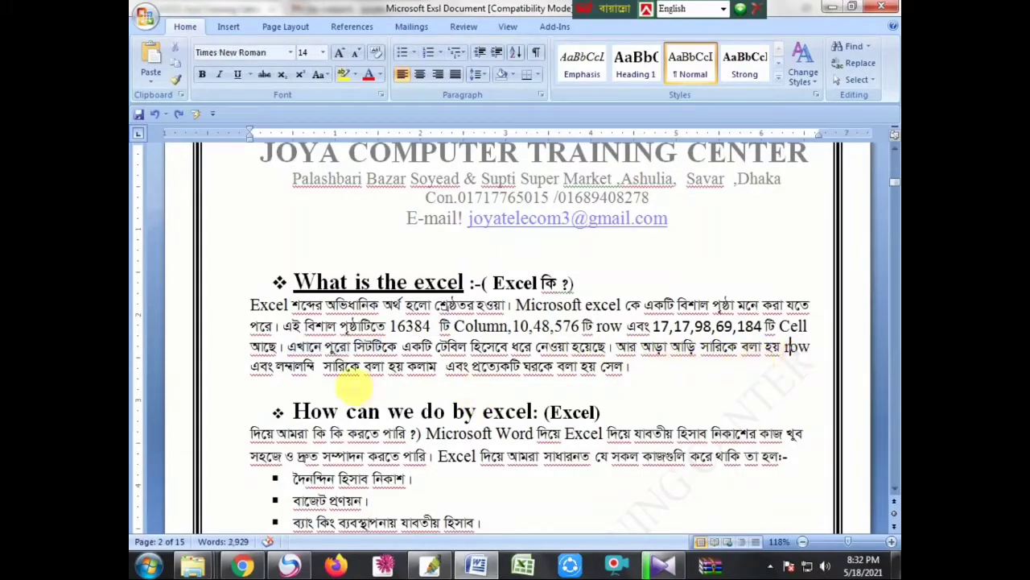
left_click_drag(323, 367, 488, 371)
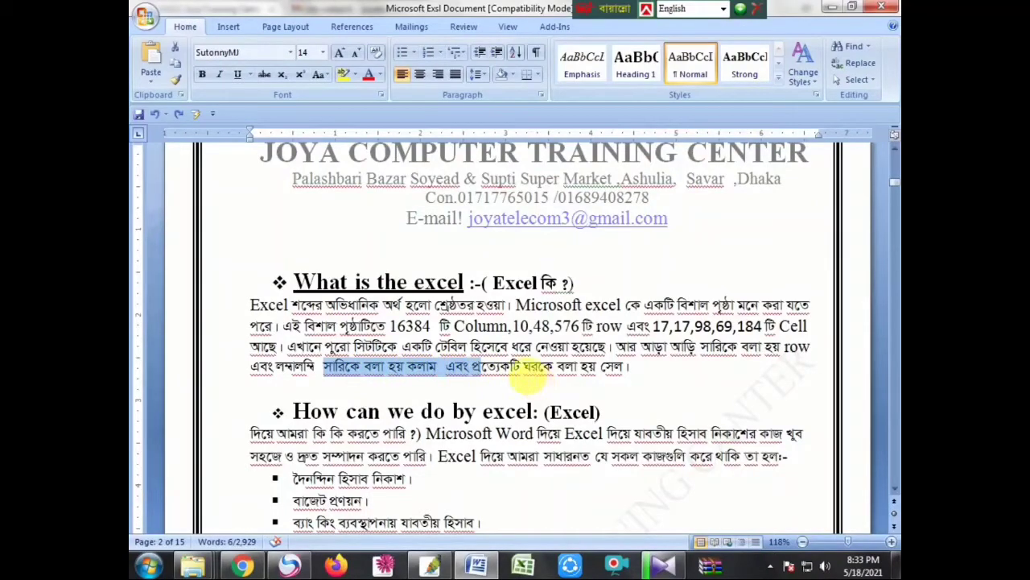
left_click_drag(501, 367, 622, 369)
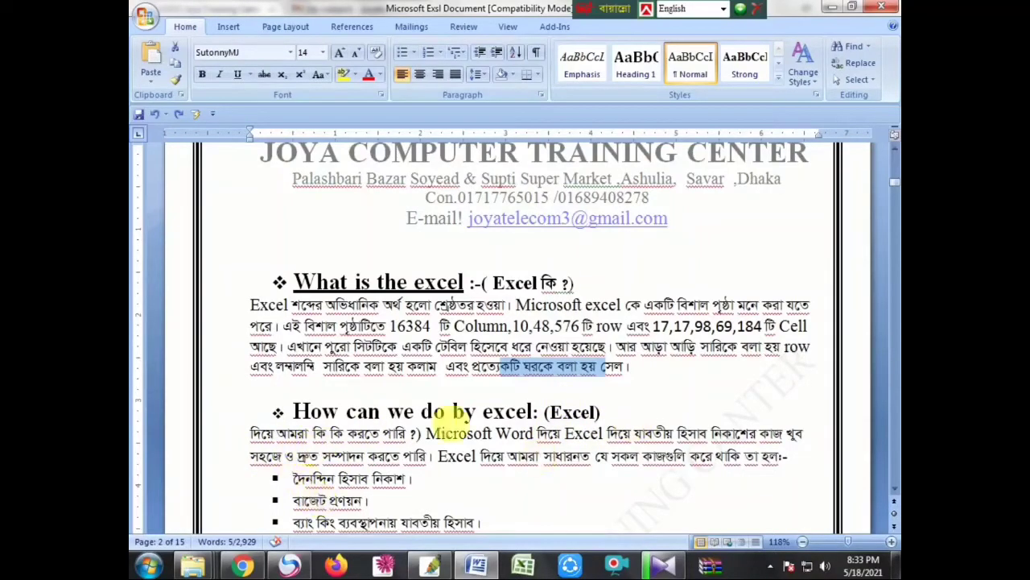
left_click(307, 412)
left_click_drag(308, 413, 625, 413)
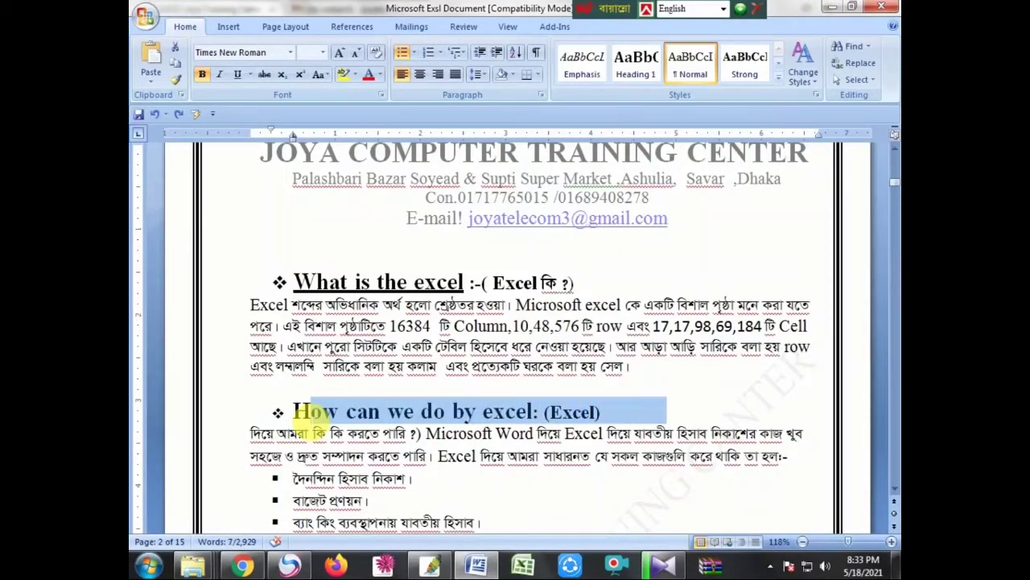
mouse_move(638, 412)
left_mouse_down()
mouse_move(287, 435)
mouse_move(785, 435)
mouse_move(380, 456)
mouse_move(757, 455)
mouse_move(320, 480)
mouse_move(402, 480)
left_mouse_up()
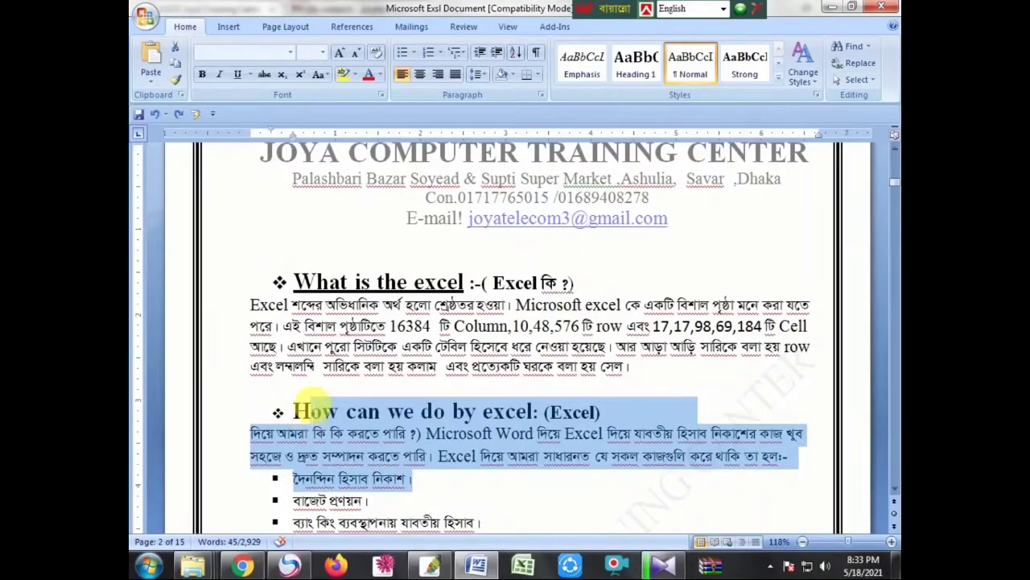
scroll(310, 420, "down", 3)
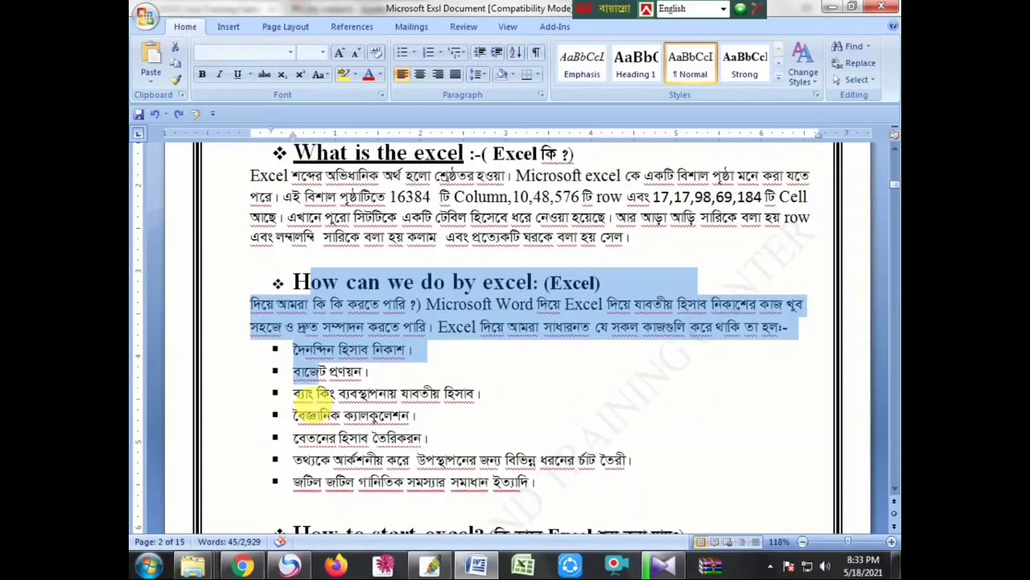
left_click_drag(335, 372, 385, 372)
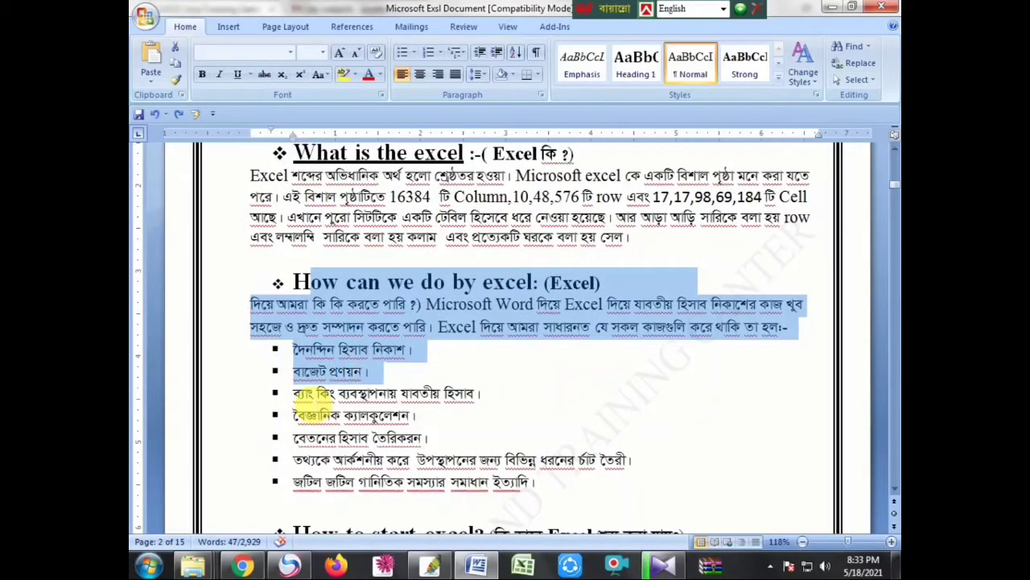
key("shift+Right")
key("shift+Right")
key("shift+Right")
key("shift+Right")
key("shift+Right")
key("shift+Right")
key("shift+Right")
key("shift+Right")
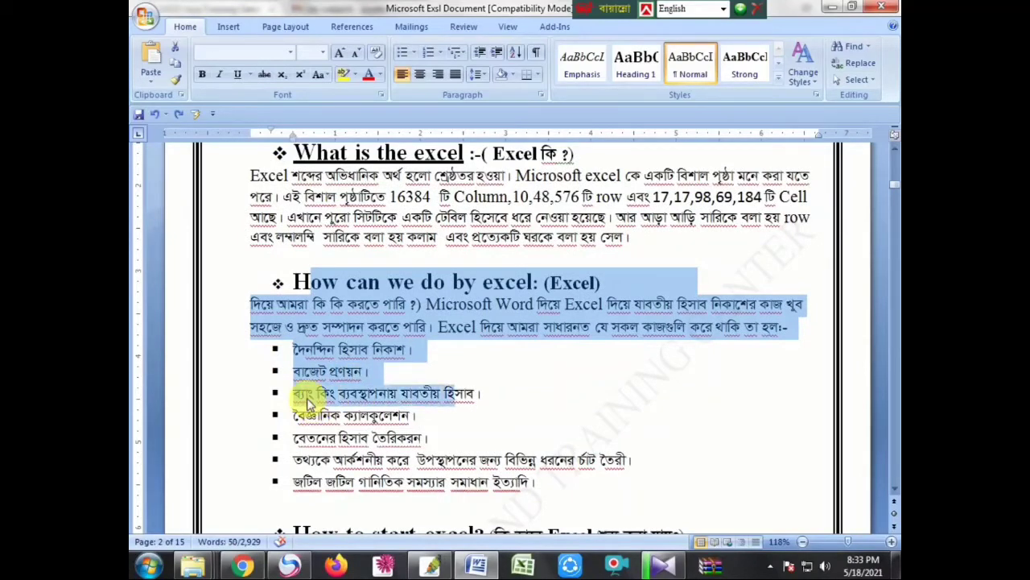
key("shift+Right")
key("shift+Right")
key("shift+Right")
key("shift+Right")
key("shift+Right")
key("shift+Right")
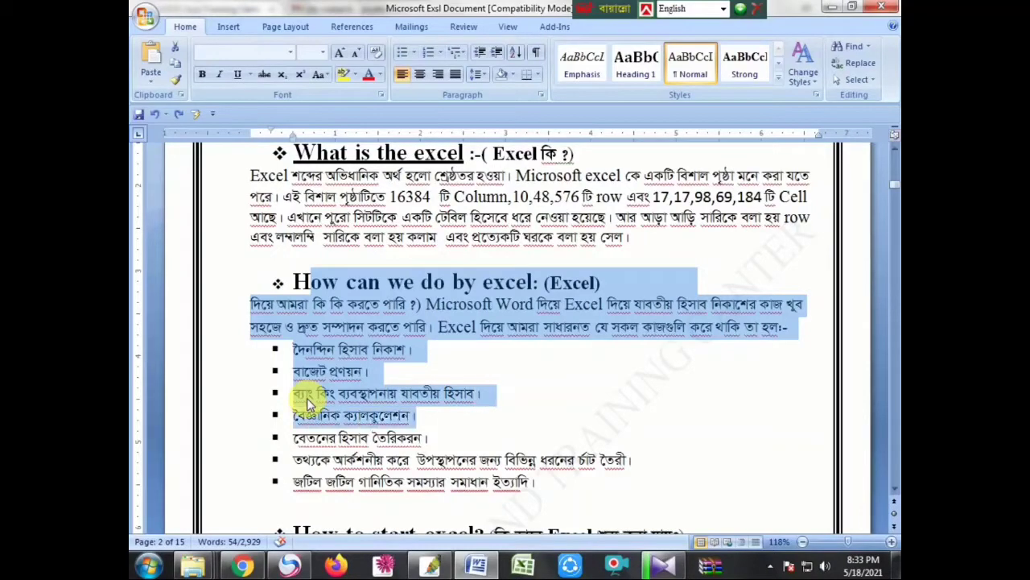
key("shift+Right")
key("shift+Right")
key("shift+Right")
key("shift+Right")
key("shift+Right")
key("shift+Right")
key("shift+Right")
key("shift+Right")
key("shift+Right")
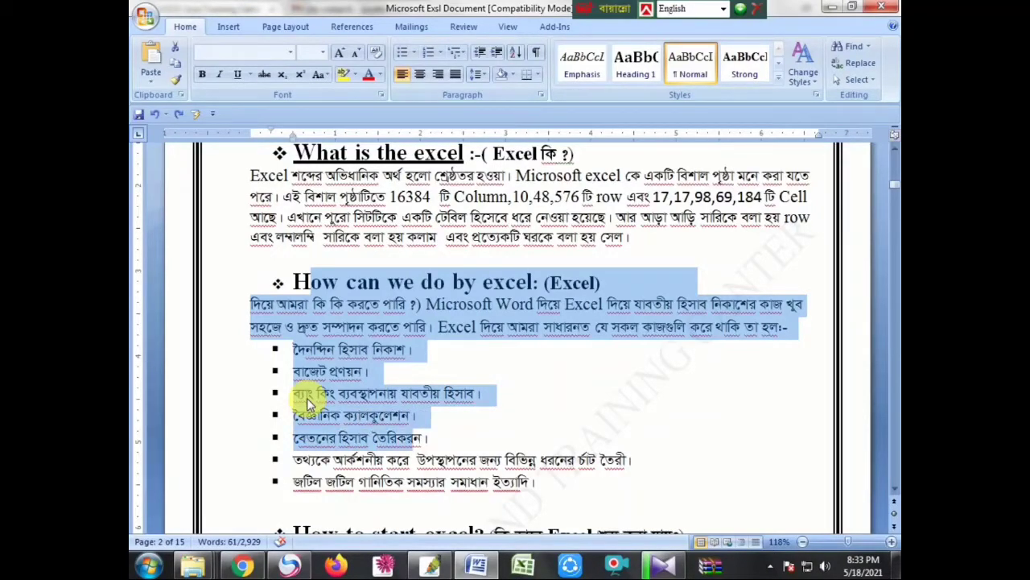
key("shift+Right")
key("shift+Right")
key("shift+Right")
key("shift+Right")
key("shift+Right")
key("shift+Right")
key("shift+Right")
key("shift+Right")
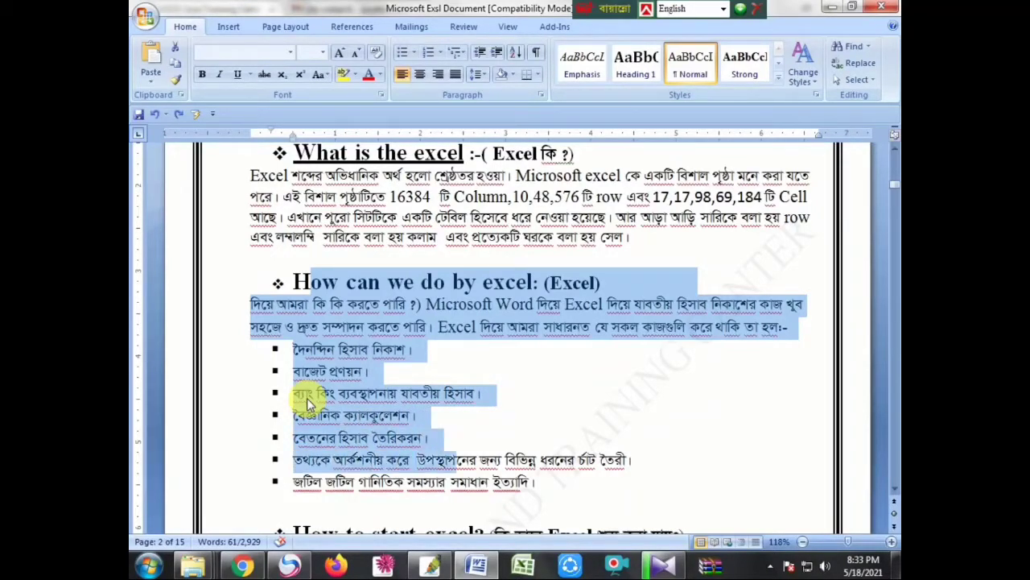
key("shift+Right")
key("shift+Right")
key("shift+Right")
key("shift+Right")
key("shift+Right")
key("shift+Right")
key("shift+Right")
key("shift+Right")
key("shift+Right")
key("shift+Right")
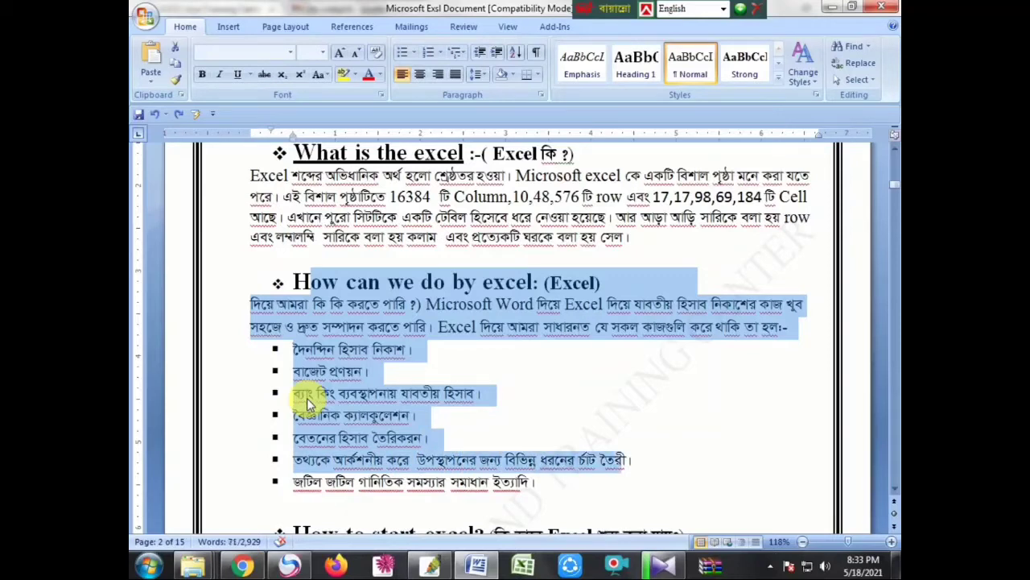
key("shift+Right")
key("shift+Right")
key("shift+Right")
key("shift+Right")
key("shift+Right")
key("shift+Right")
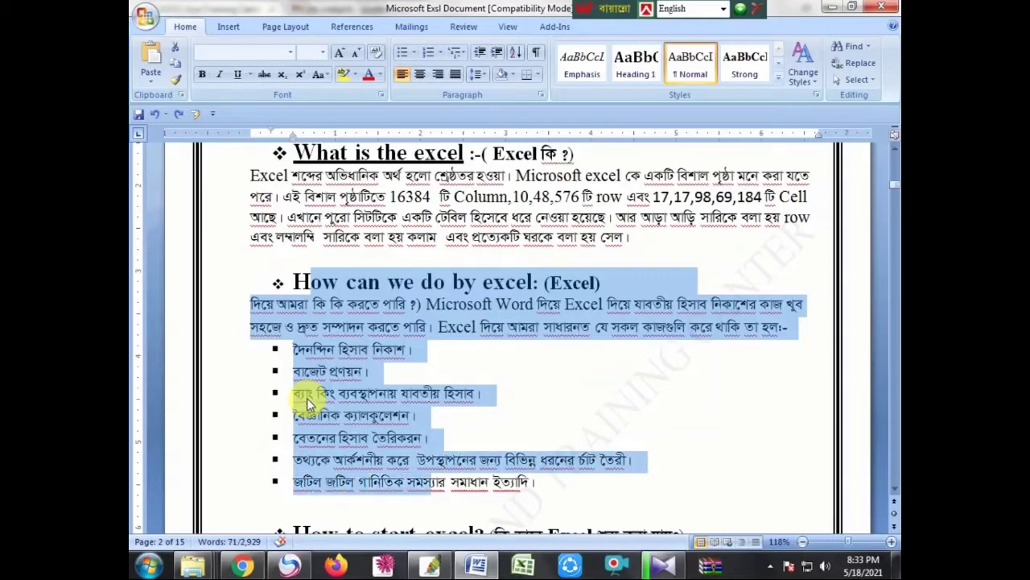
key("shift+Right")
key("shift+Right")
key("shift+Right")
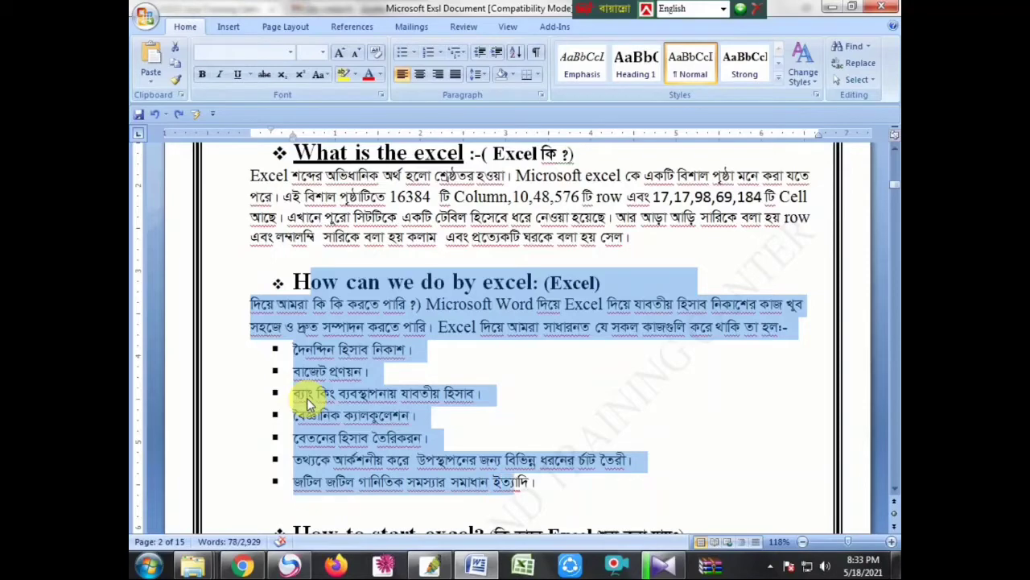
Step: Select the 'How to start excel' heading through its Start button, Programs and final bullet steps
scroll(307, 397, "down", 3)
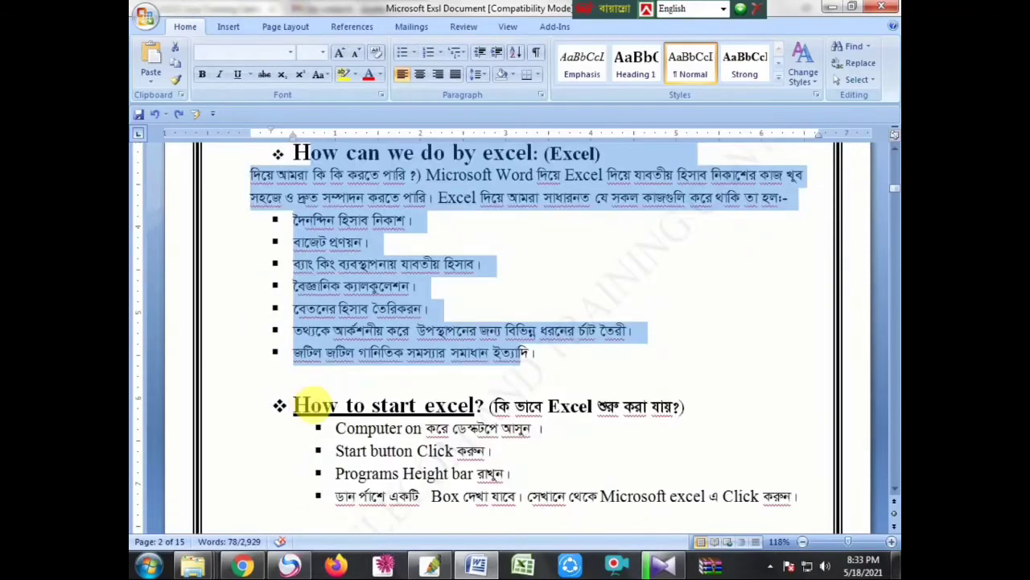
scroll(298, 371, "down", 1)
left_click(294, 362)
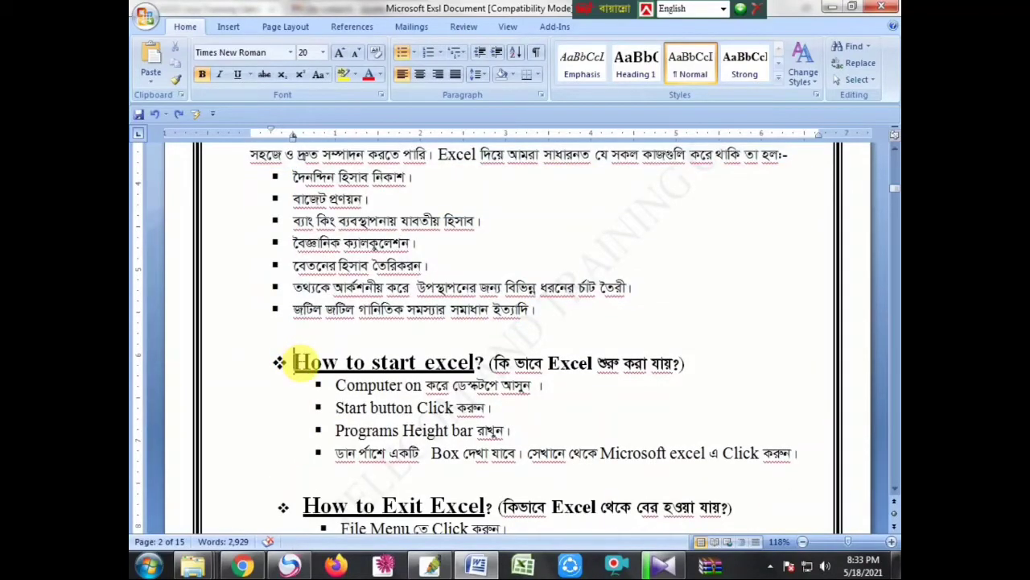
key("shift+Right")
key("shift+Right")
key("shift+Right")
key("shift+Right")
key("shift+Right")
key("shift+Right")
key("shift+Right")
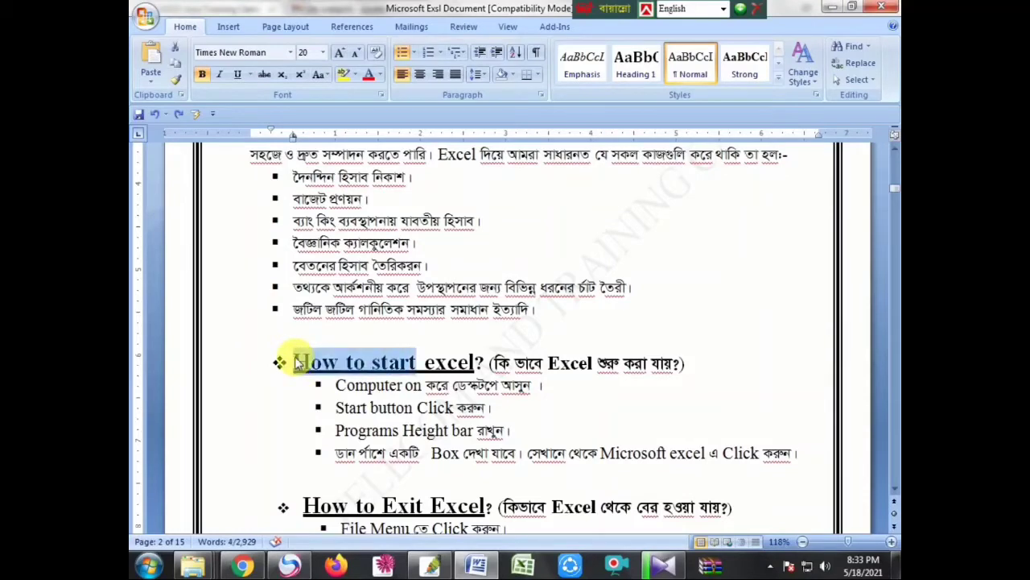
key("shift+Right")
key("shift+Right")
key("shift+Right")
key("shift+Right")
key("shift+Right")
key("shift+Right")
key("shift+Right")
key("shift+Right")
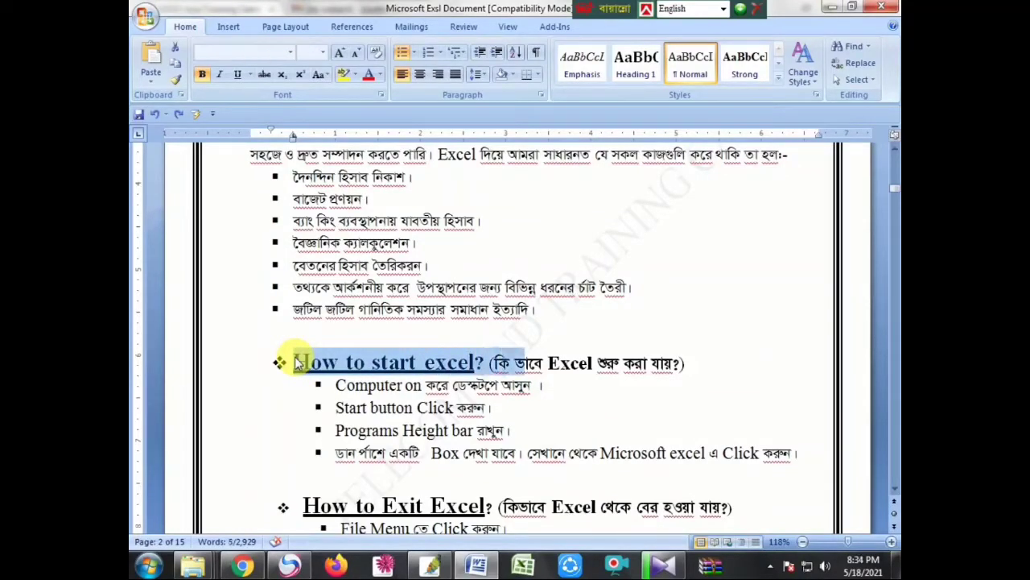
key("shift+Right")
key("shift+Right")
key("shift+Right")
key("shift+Right")
key("shift+Right")
key("shift+Right")
key("shift+Right")
key("shift+Right")
key("shift+Right")
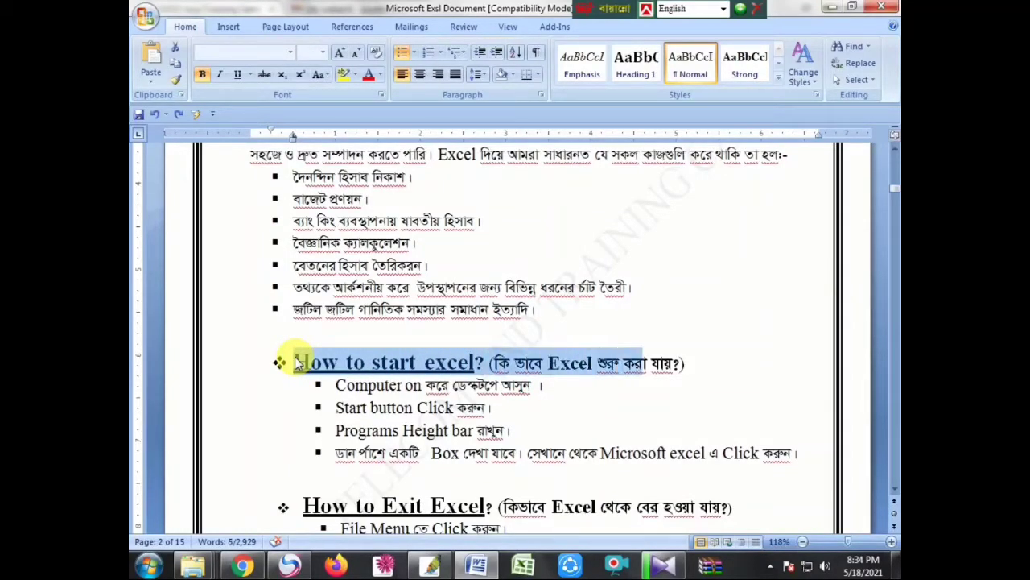
key("shift+Right")
key("shift+Right")
key("shift+Right")
key("shift+Right")
key("shift+Right")
key("shift+Right")
key("shift+Right")
key("shift+Right")
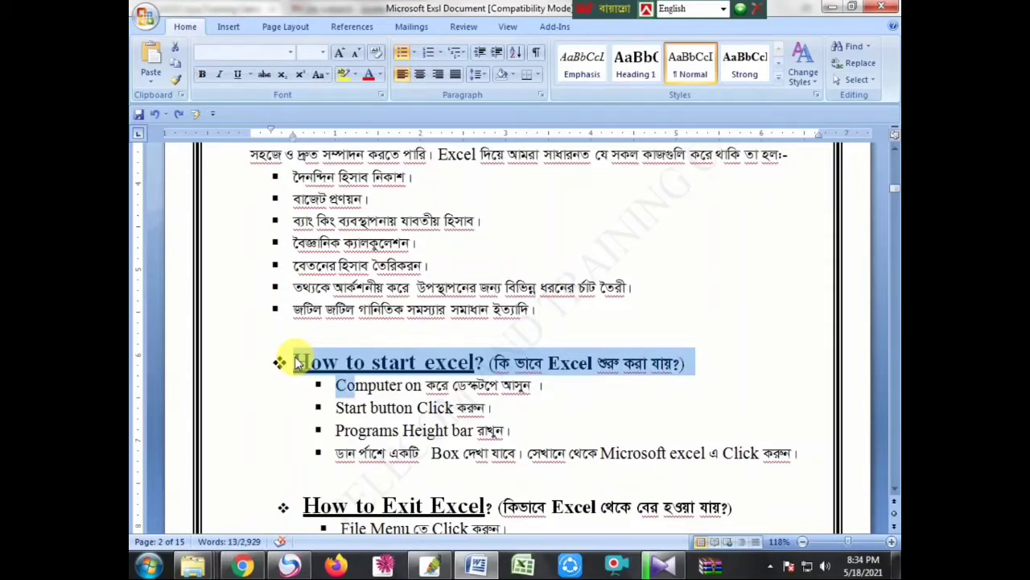
key("shift+Right")
key("shift+Right")
key("shift+Right")
key("shift+Right")
key("shift+Right")
key("shift+Right")
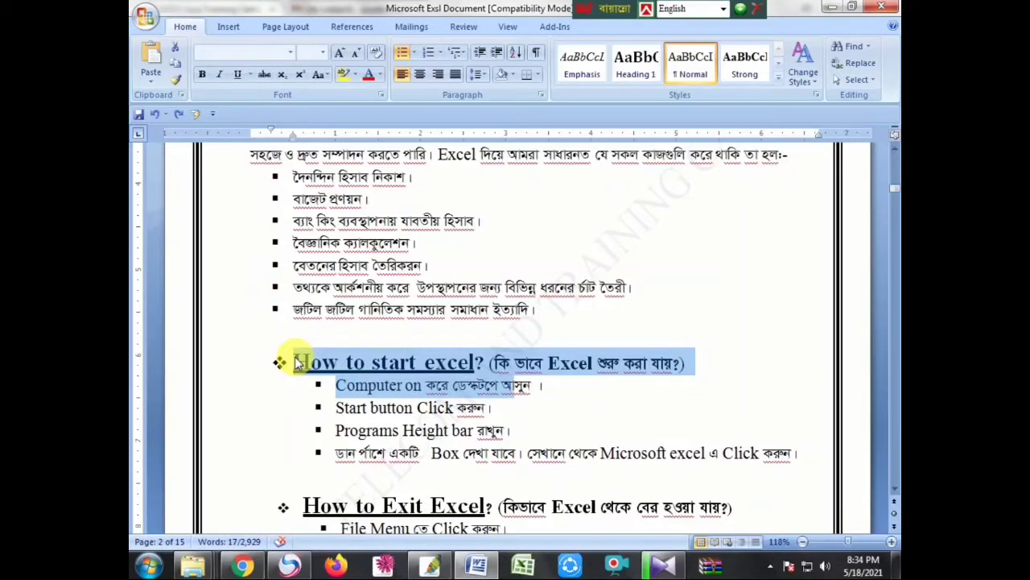
key("shift+Right")
key("shift+Right")
key("shift+Right")
key("shift+Right")
key("shift+Right")
key("shift+Right")
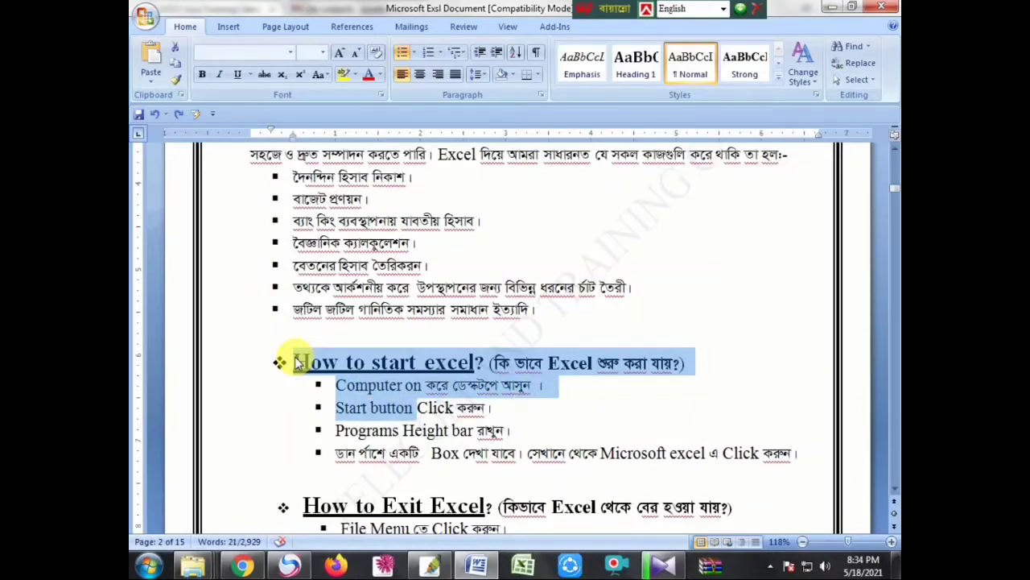
key("shift+Right")
key("shift+Right")
key("shift+Right")
key("shift+Right")
key("shift+Right")
key("shift+Right")
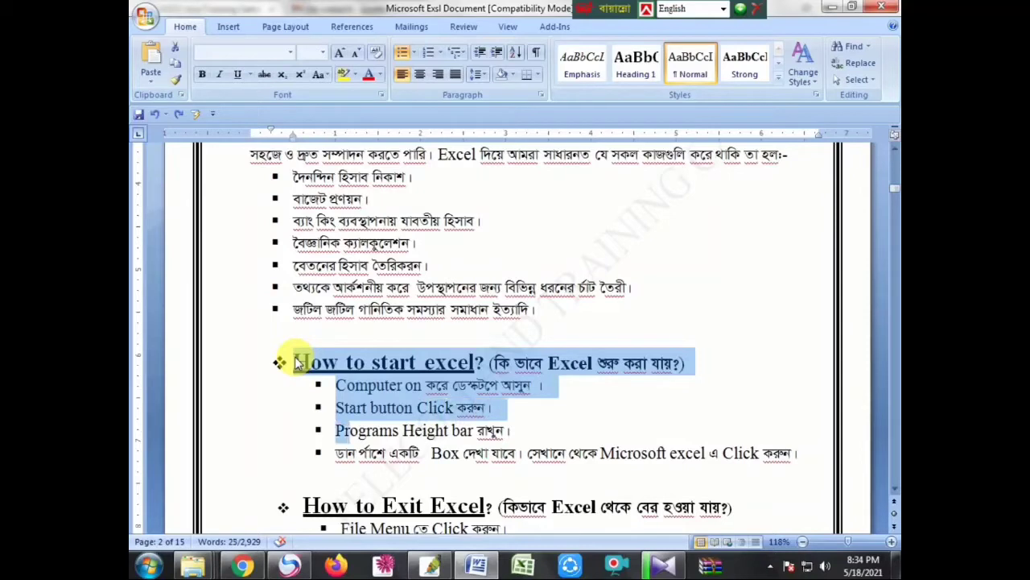
key("shift+Right")
key("shift+Right")
key("shift+Right")
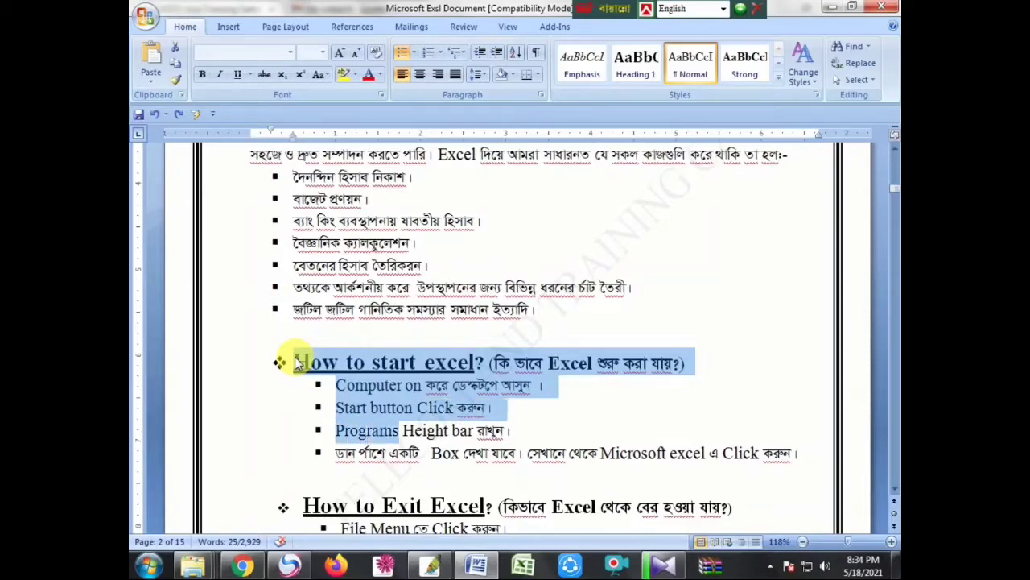
key("shift+Right")
key("shift+Right")
key("shift+Right")
key("shift+Right")
key("shift+Right")
key("shift+Right")
key("shift+Right")
key("shift+Right")
key("shift+Right")
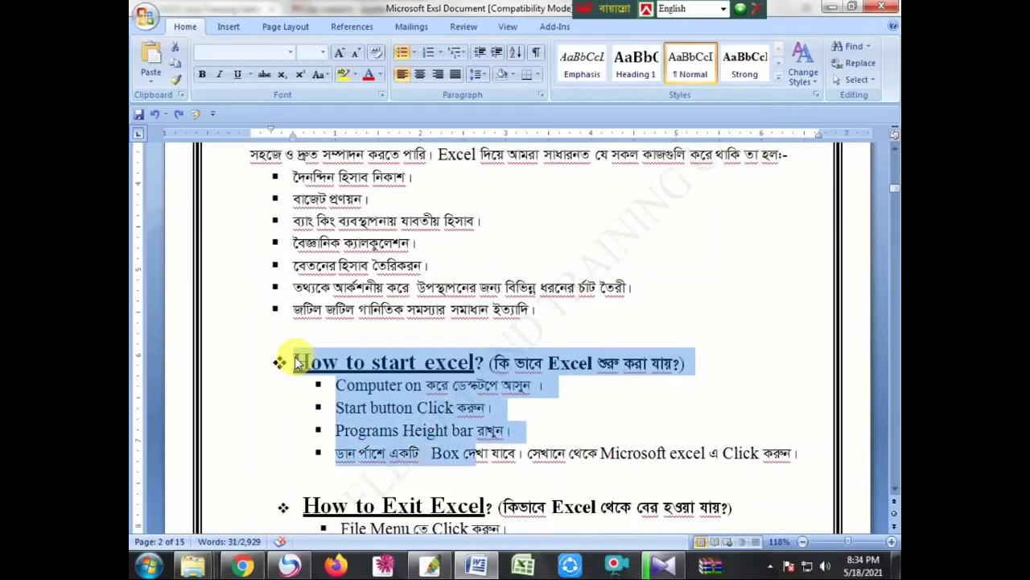
key("shift+Right")
key("shift+Right")
key("shift+Right")
key("shift+Right")
key("shift+Right")
key("shift+Right")
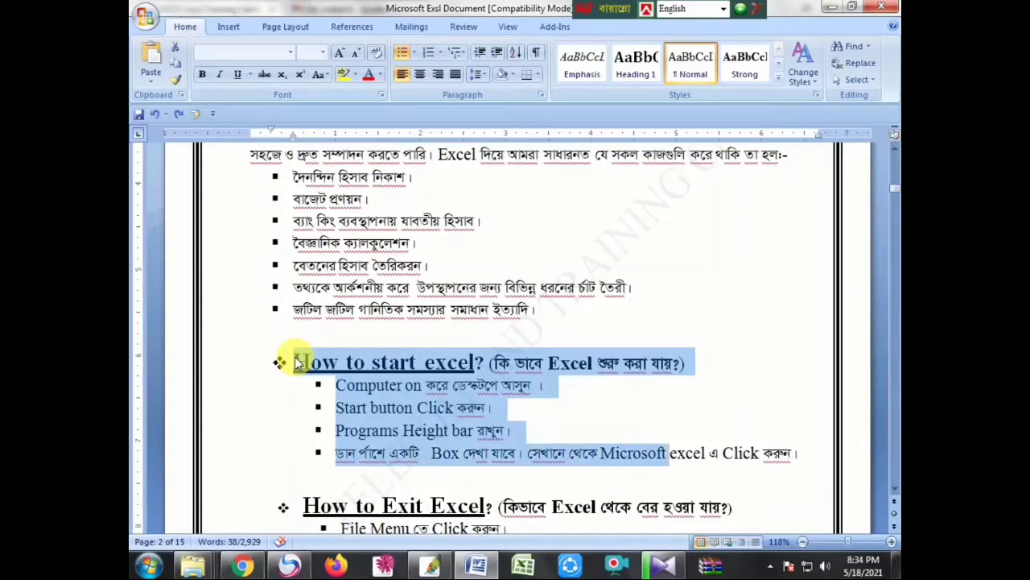
key("shift+Right")
key("shift+Right")
key("shift+Right")
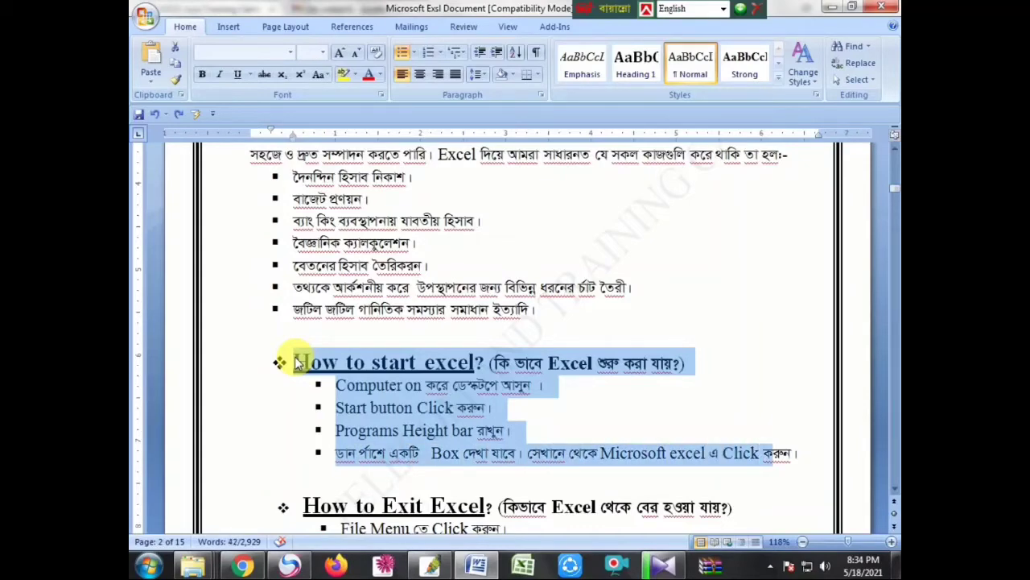
scroll(297, 362, "down", 4)
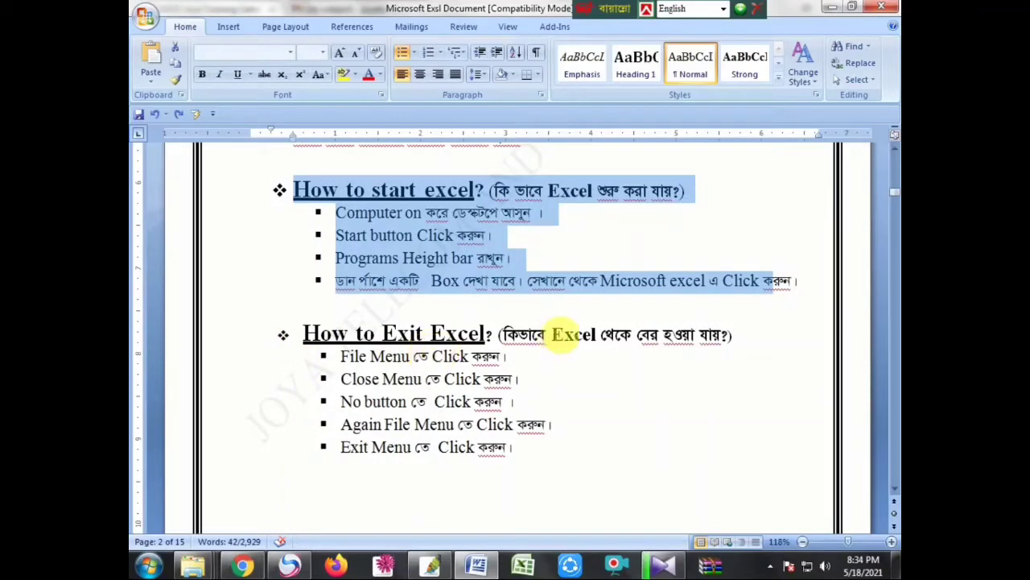
Step: Select the 'How to Exit Excel' heading with its File Menu and No button steps
left_click(319, 334)
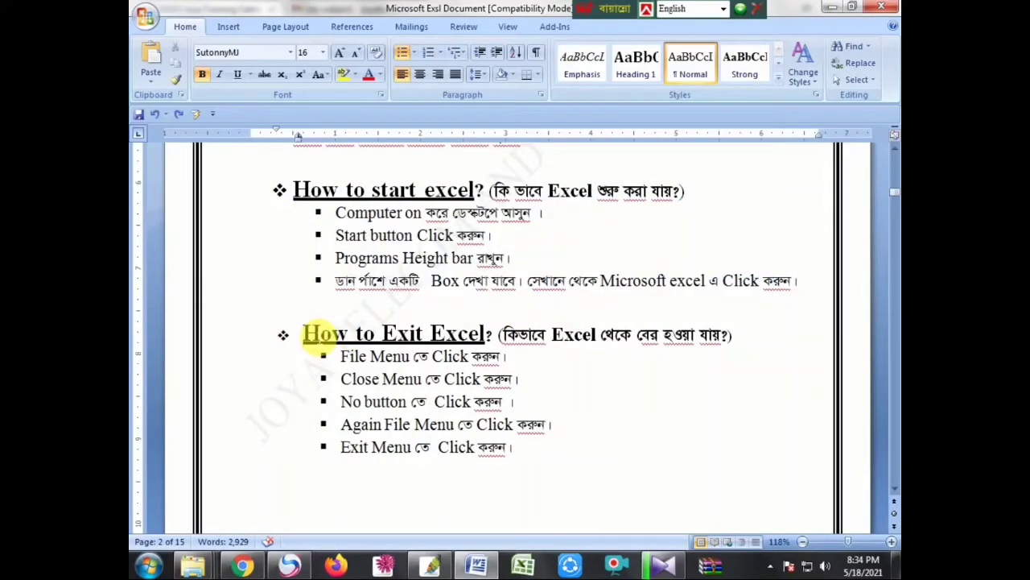
key("shift+Right")
key("shift+Right")
key("shift+Right")
key("shift+Right")
key("shift+Right")
key("shift+Right")
key("shift+Right")
key("shift+Right")
key("shift+Right")
key("shift+Right")
key("shift+Right")
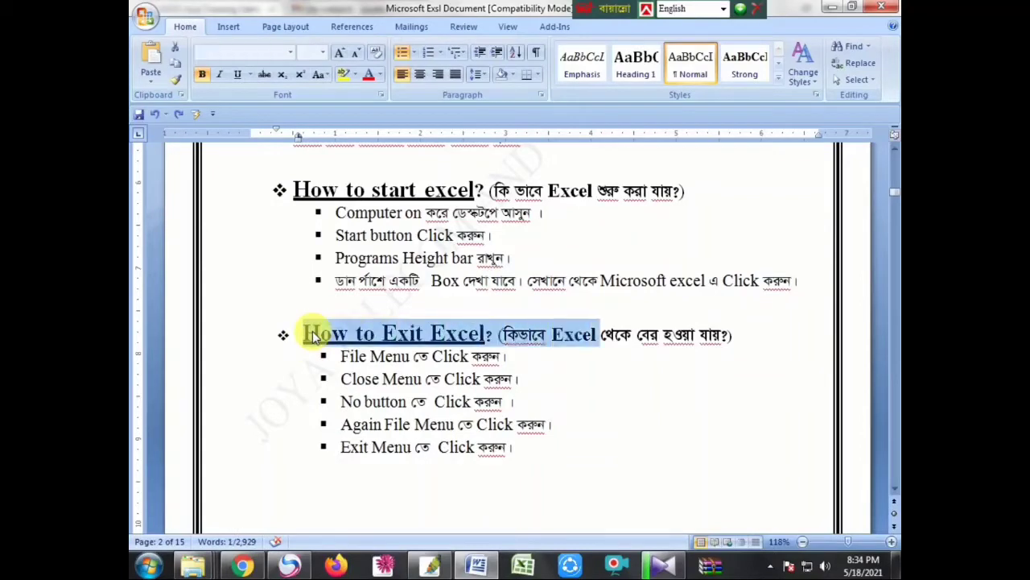
key("shift+Right")
key("shift+Right")
key("shift+Right")
key("shift+Right")
key("shift+Right")
key("shift+Right")
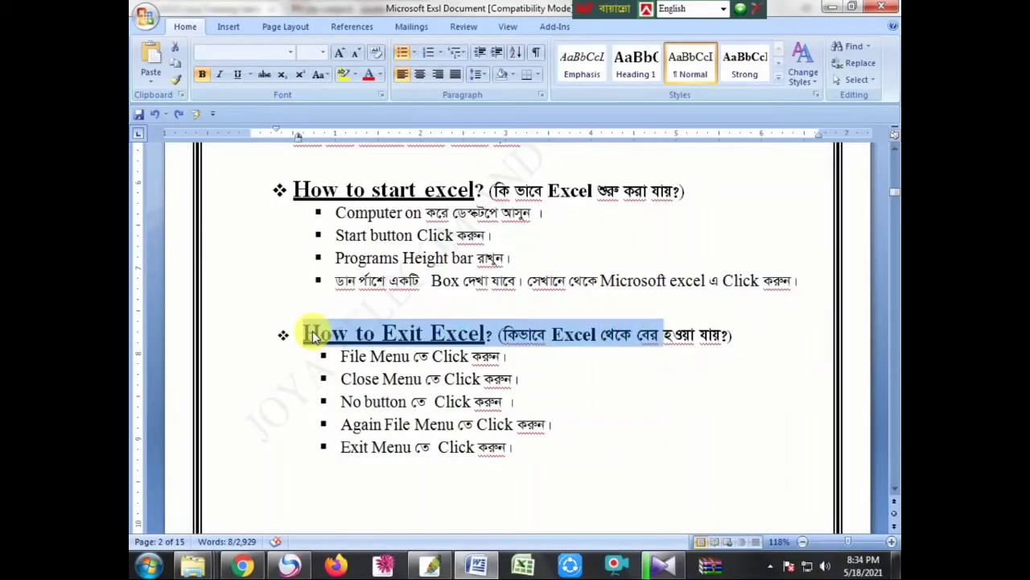
key("shift+Right")
key("shift+Right")
key("shift+Right")
key("shift+Right")
key("shift+Right")
key("shift+Right")
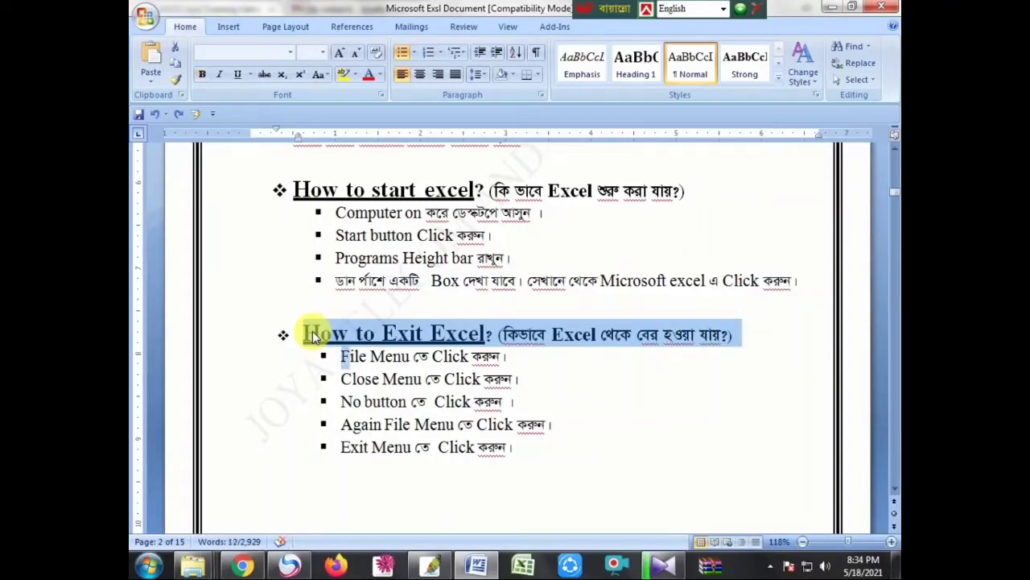
key("shift+Right")
key("shift+Right")
key("shift+Right")
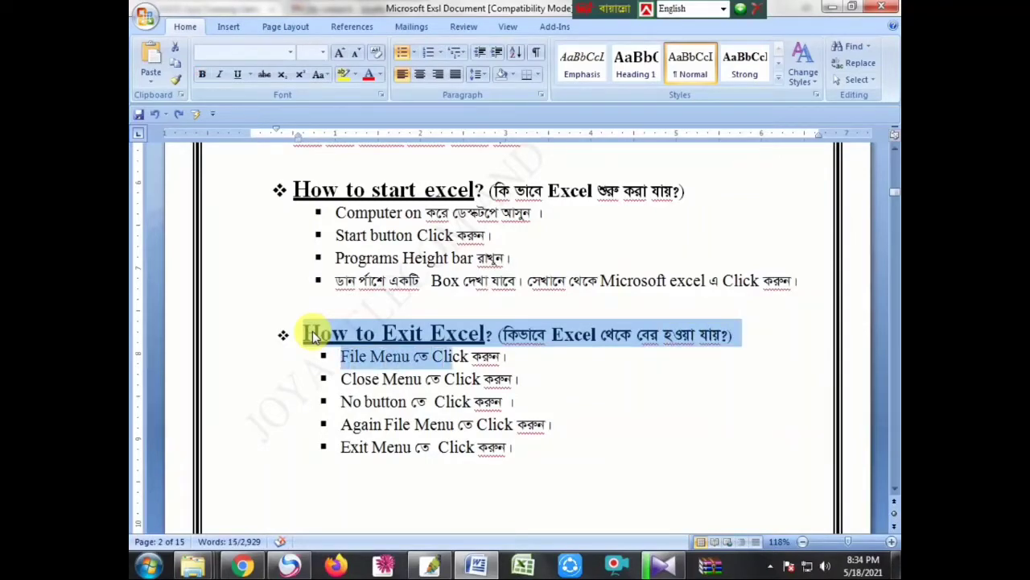
key("shift+Right")
key("shift+Right")
key("shift+Right")
key("shift+Right")
key("shift+Right")
key("shift+Right")
key("shift+Right")
key("shift+Right")
key("shift+Right")
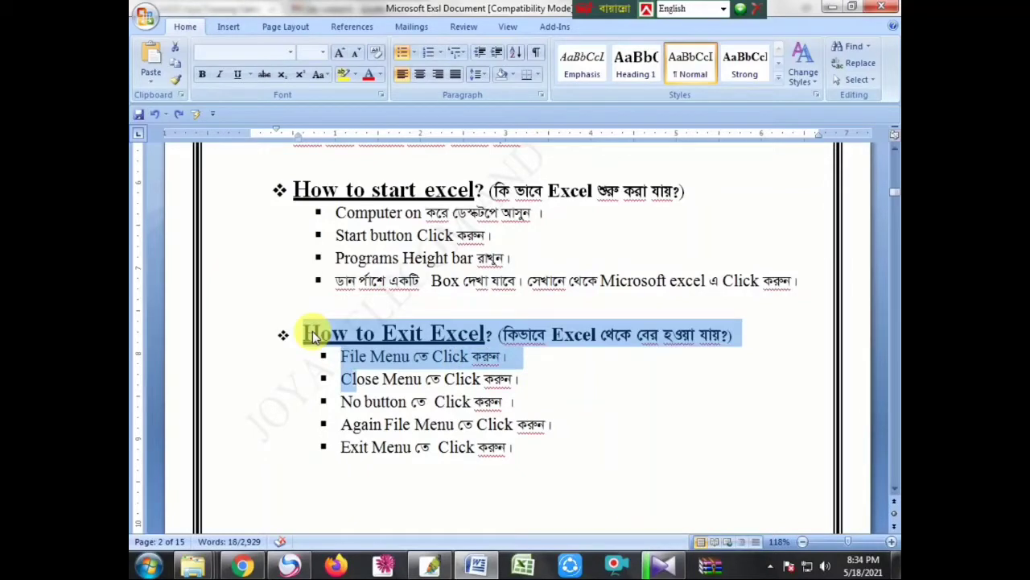
key("shift+Right")
key("shift+Right")
key("shift+Right")
key("shift+Right")
key("shift+Right")
key("shift+Right")
key("shift+Right")
key("shift+Right")
key("shift+Right")
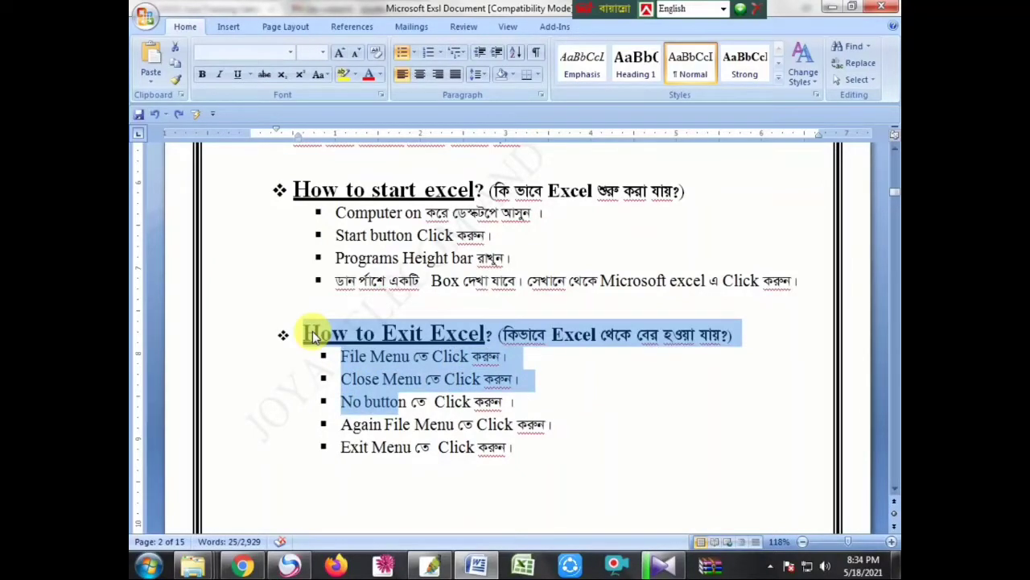
key("shift+Right")
key("shift+Right")
key("shift+Right")
key("shift+Right")
key("shift+Right")
key("shift+Right")
key("shift+Right")
key("shift+Right")
key("shift+Right")
key("shift+Right")
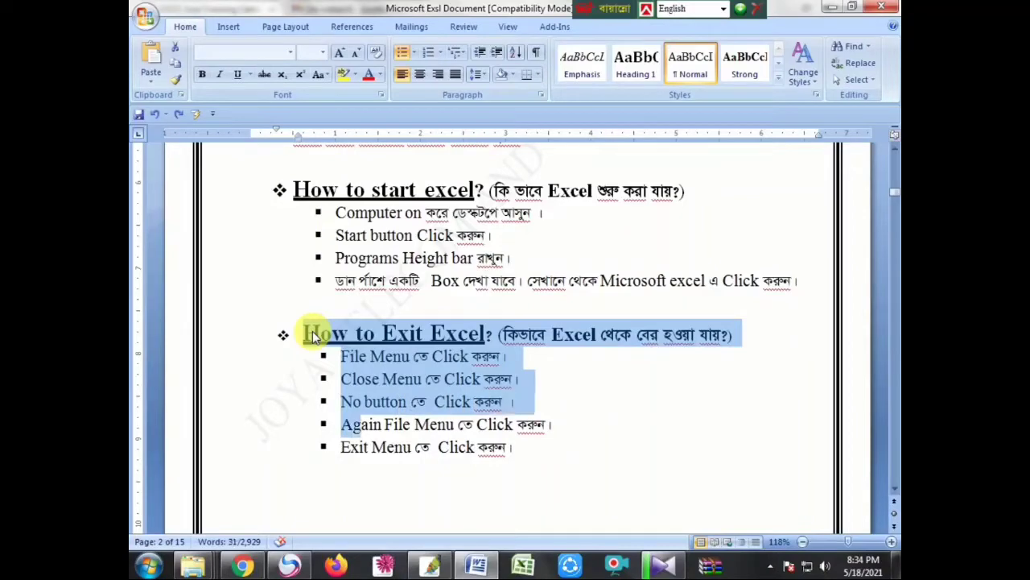
key("shift+Right")
key("shift+Right")
key("shift+Right")
key("shift+Right")
key("shift+Right")
key("shift+Right")
key("shift+Right")
key("shift+Right")
key("shift+Right")
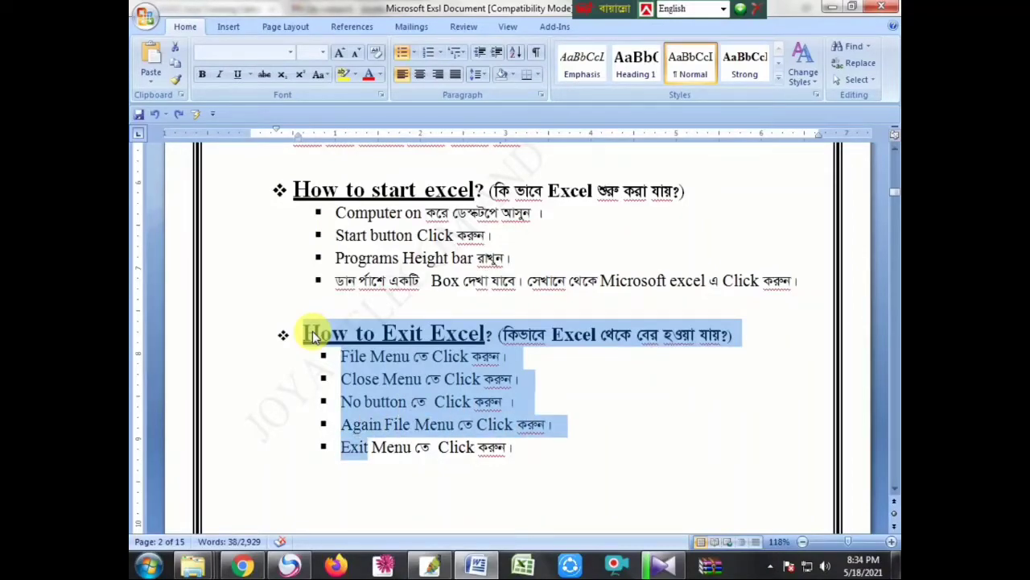
scroll(322, 335, "down", 10)
Step: Select the 'Moving Cell Pointer' heading and its Right arrow and Left arrow lines
scroll(322, 326, "down", 3)
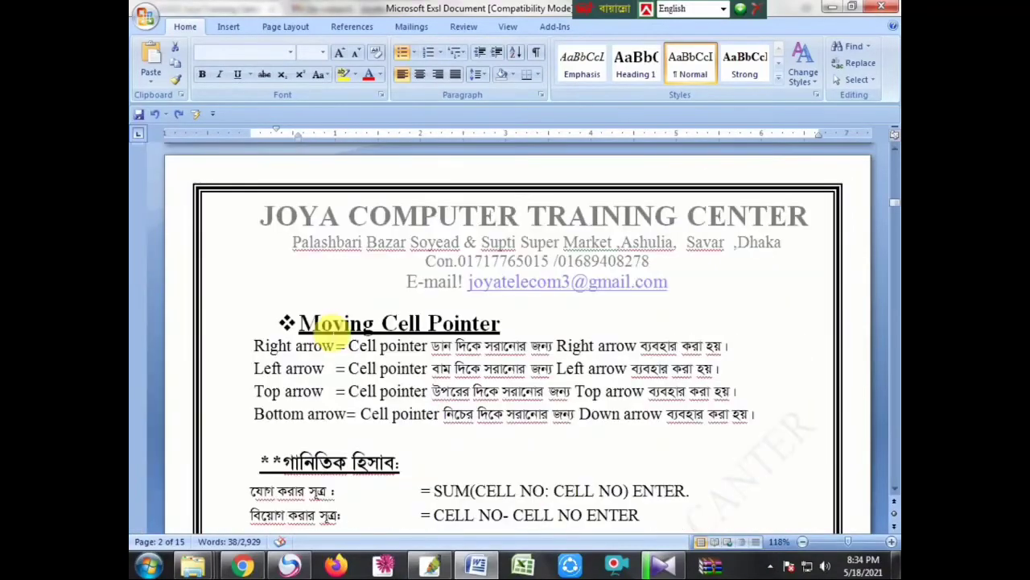
left_click(317, 331)
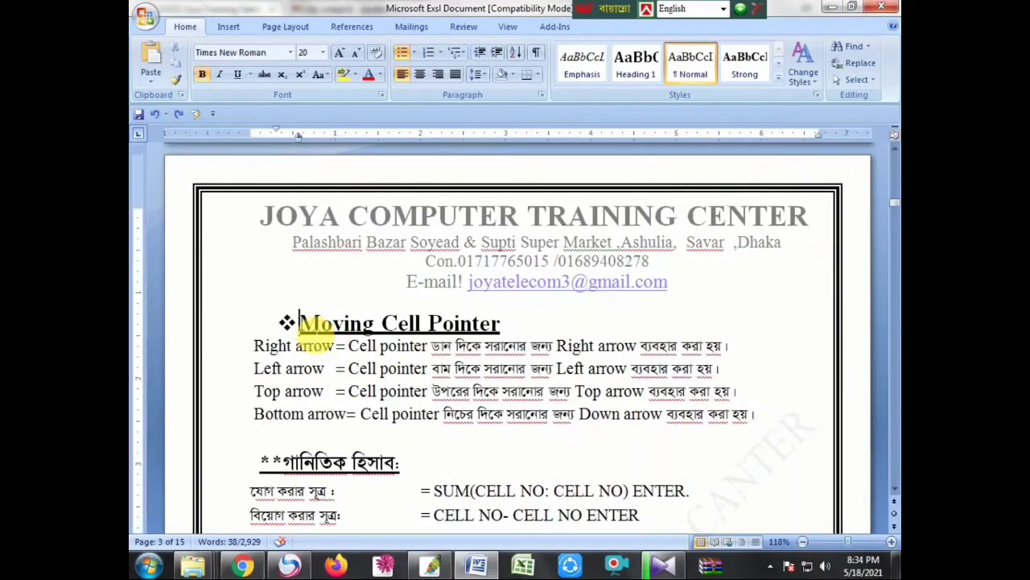
key("shift+Right")
key("shift+Right")
key("shift+Right")
key("shift+Right")
key("shift+Right")
key("shift+Right")
key("shift+Right")
key("shift+Right")
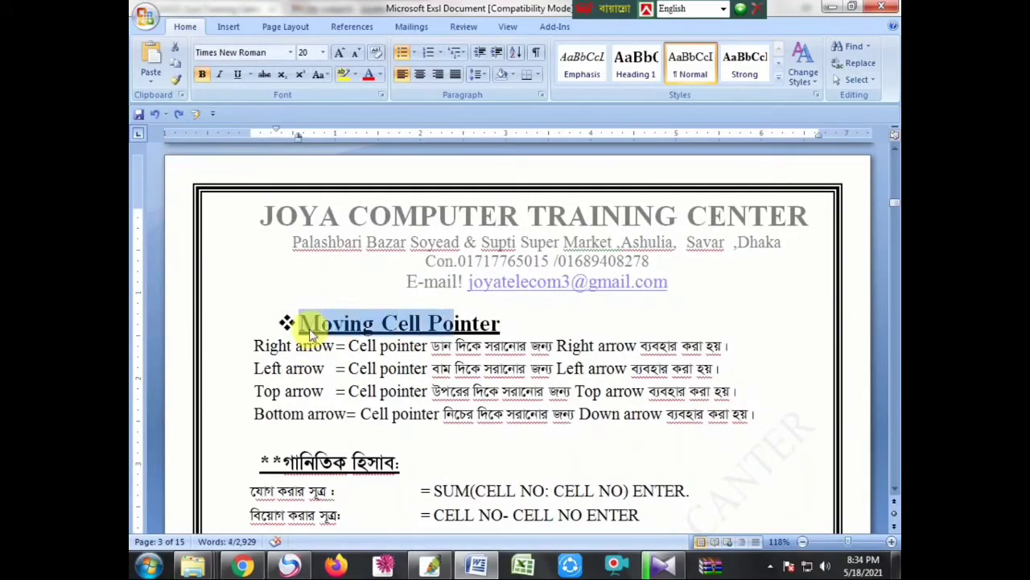
key("shift+Right")
key("shift+Right")
key("shift+Right")
key("shift+Right")
key("shift+Right")
key("shift+Right")
key("shift+Right")
key("shift+Right")
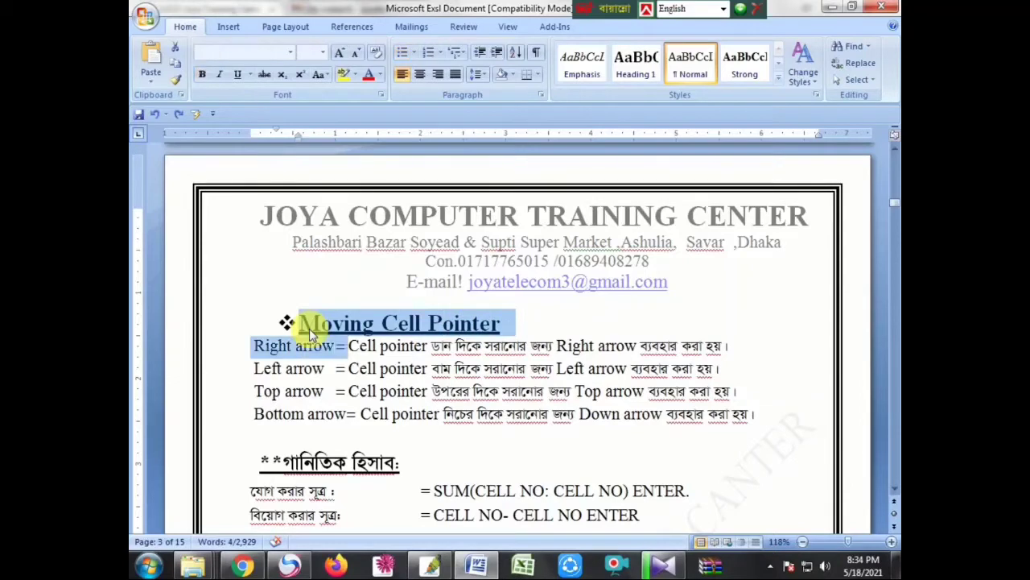
key("shift+Right")
key("shift+Right")
key("shift+Right")
key("shift+Right")
key("shift+Right")
key("shift+Right")
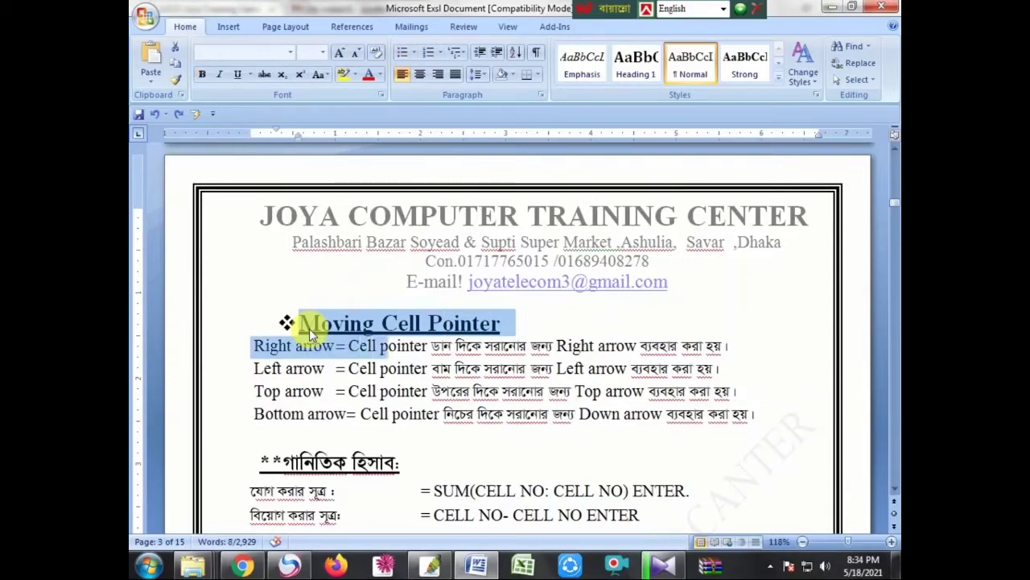
key("shift+Right")
key("shift+Right")
key("shift+Right")
key("shift+Right")
key("shift+Right")
key("shift+Right")
key("shift+Right")
key("shift+Right")
key("shift+Right")
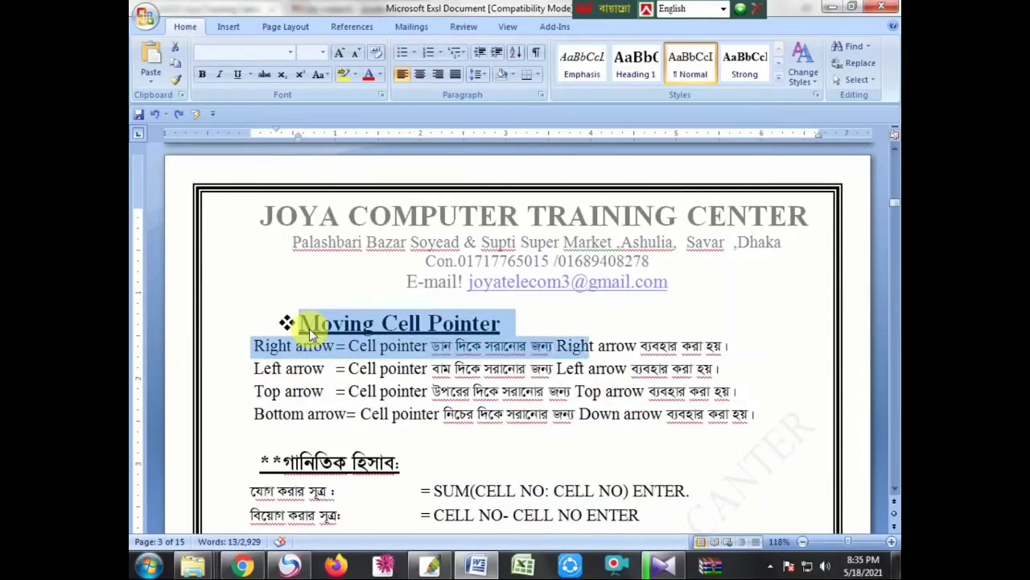
key("shift+Right")
key("shift+Right")
key("shift+Right")
key("shift+Right")
key("shift+Right")
key("shift+Right")
key("shift+Right")
key("shift+Right")
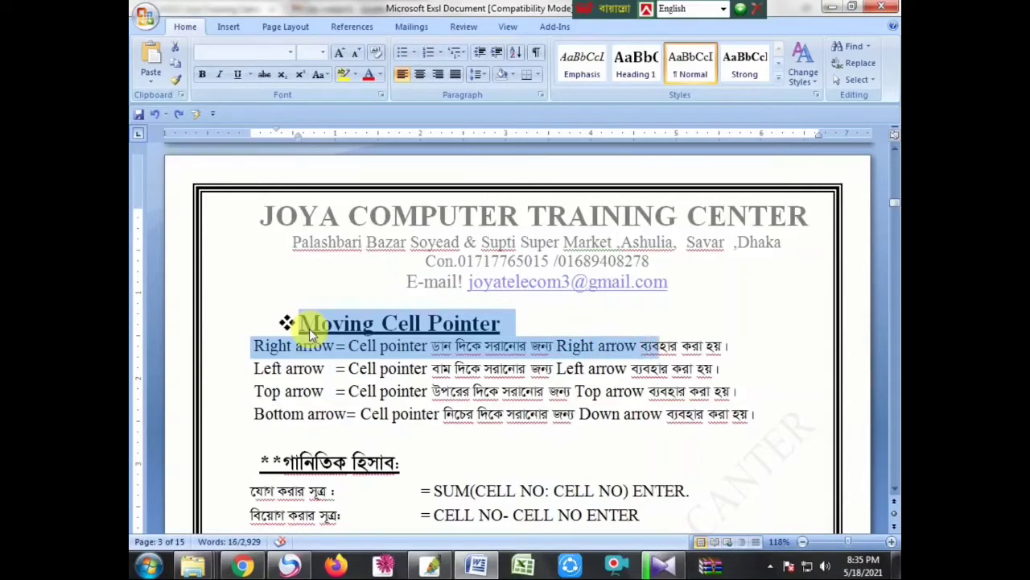
key("shift+Right")
key("shift+Right")
key("shift+Right")
key("shift+Right")
key("shift+Right")
key("shift+Right")
key("shift+Right")
key("shift+Right")
key("shift+Right")
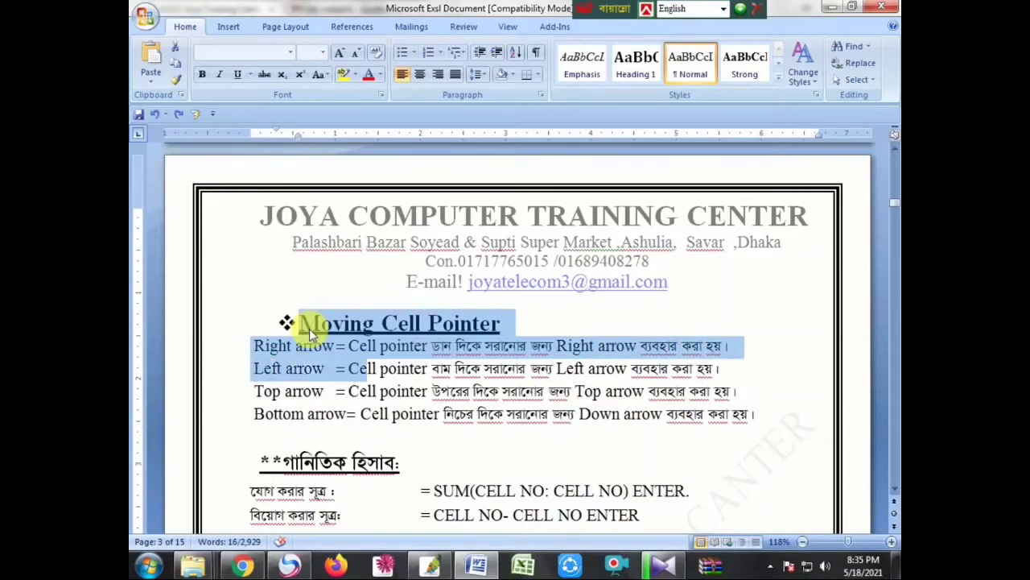
key("shift+Right")
key("shift+Right")
key("shift+Right")
key("shift+Right")
key("shift+Right")
key("shift+Right")
key("shift+Right")
key("shift+Right")
key("shift+Right")
key("shift+Right")
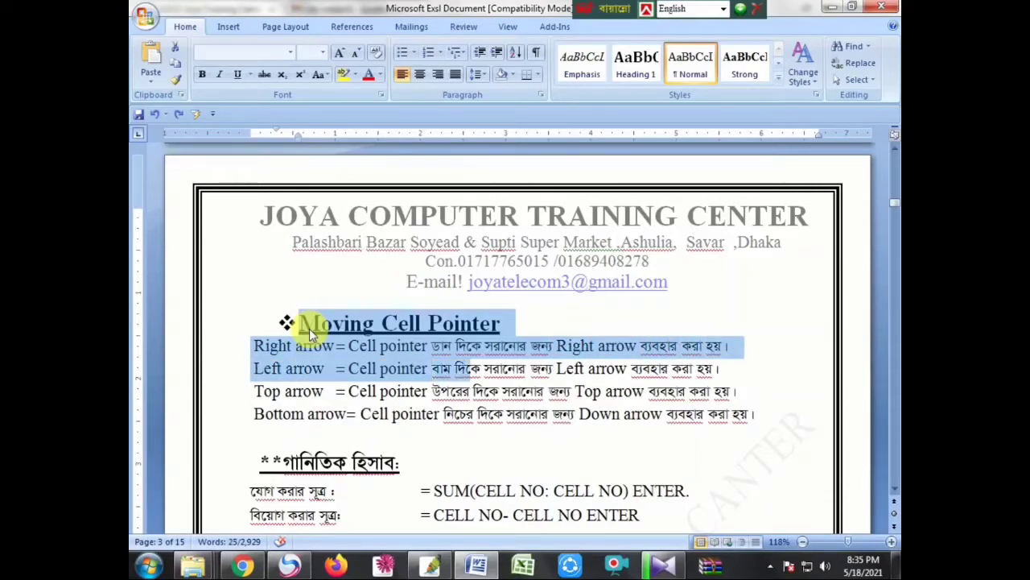
key("shift+Right")
key("shift+Right")
key("shift+Right")
key("shift+Right")
key("shift+Right")
key("shift+Right")
key("shift+Right")
key("shift+Right")
key("shift+Right")
key("shift+Right")
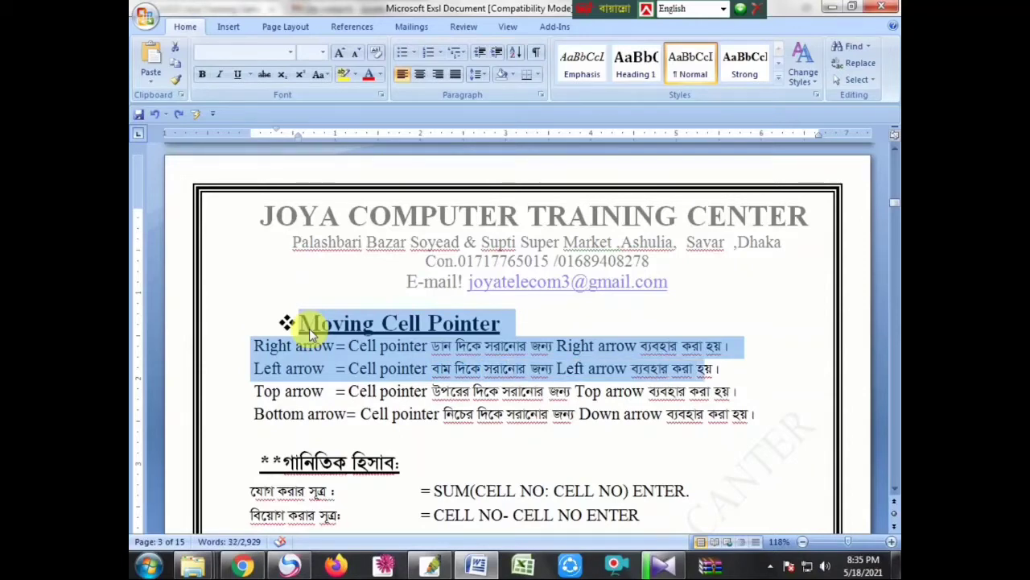
key("shift+Right")
Step: Extend the selection through the Top and Bottom arrow lines, then reach the formula list
key("shift+Right")
key("shift+Right")
key("shift+Right")
key("shift+Right")
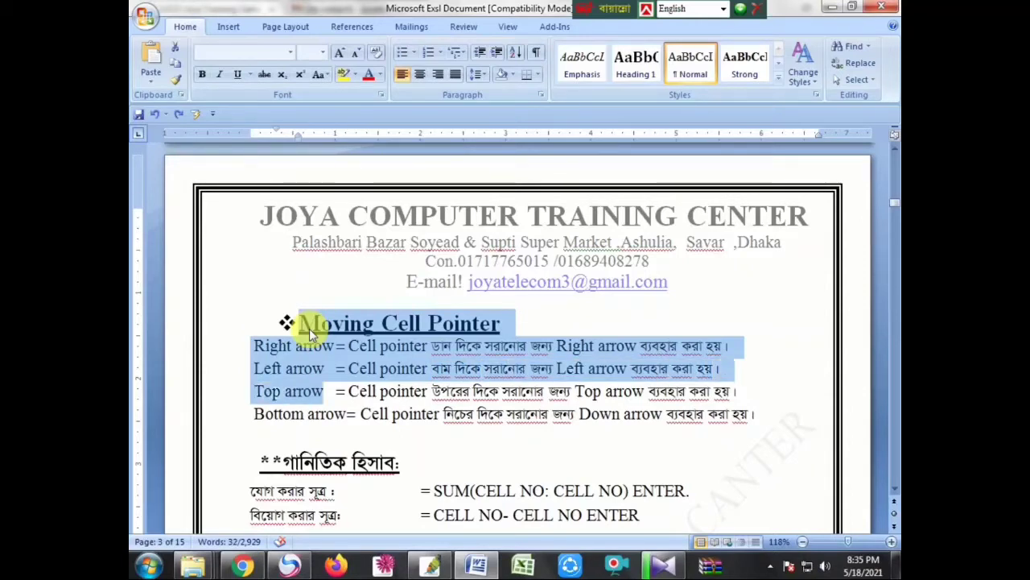
key("shift+Right")
key("shift+Right")
key("shift+Right")
key("shift+Right")
key("shift+Right")
key("shift+Right")
key("shift+Right")
key("shift+Right")
key("shift+Right")
key("shift+Right")
key("shift+Right")
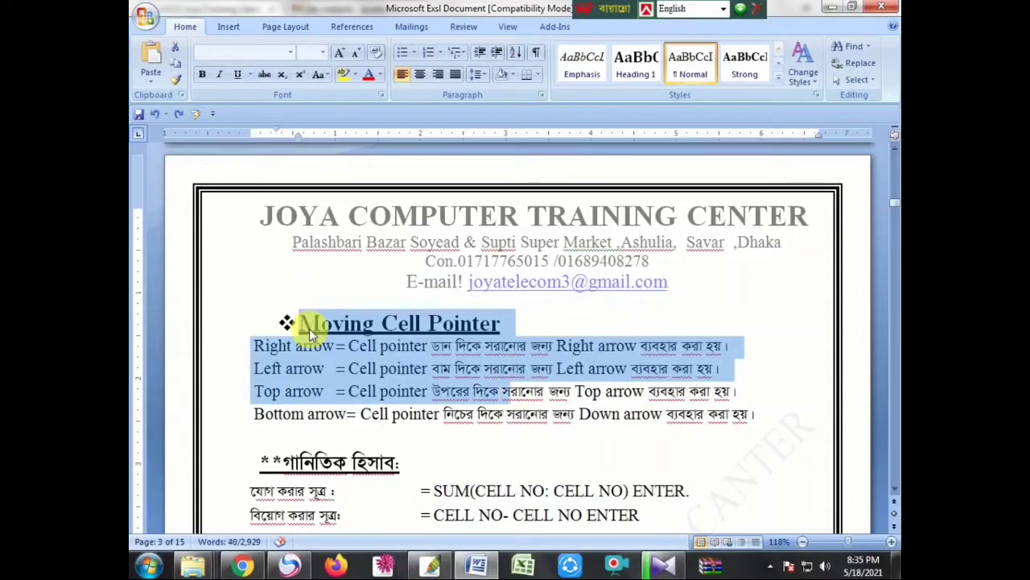
key("shift+Right")
key("shift+Right")
key("shift+Right")
key("shift+Right")
key("shift+Right")
key("shift+Right")
key("shift+Right")
key("shift+Right")
key("shift+Right")
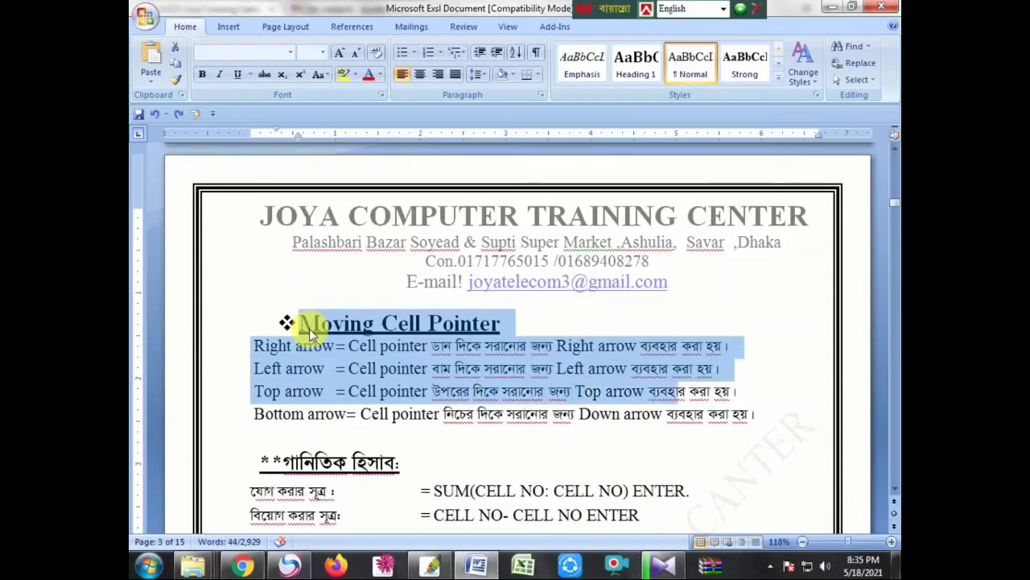
key("shift+Right")
key("shift+Right")
key("shift+Right")
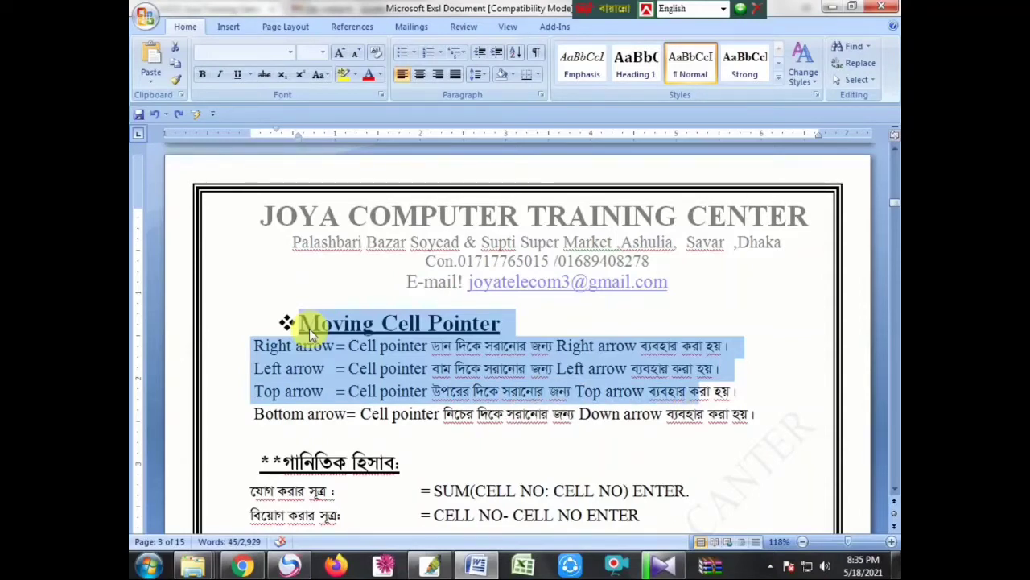
key("shift+Right")
key("shift+Right")
key("shift+Right")
key("shift+Right")
key("shift+Right")
key("shift+Right")
key("shift+Right")
key("shift+Right")
key("shift+Right")
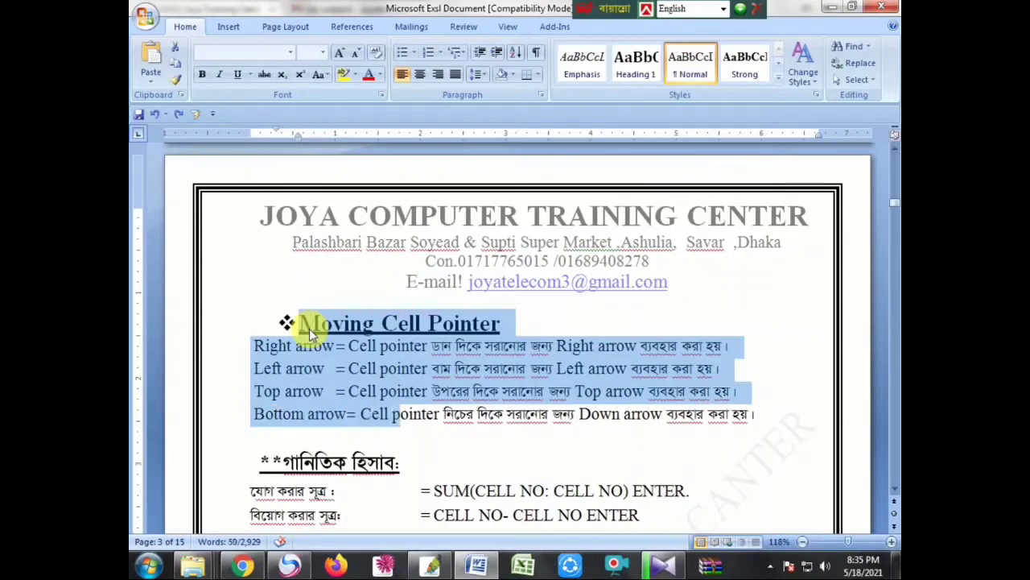
key("shift+Right")
key("shift+Right")
key("shift+Right")
key("shift+Right")
key("shift+Right")
key("shift+Right")
key("shift+Right")
key("shift+Right")
key("shift+Right")
key("shift+Right")
key("shift+Right")
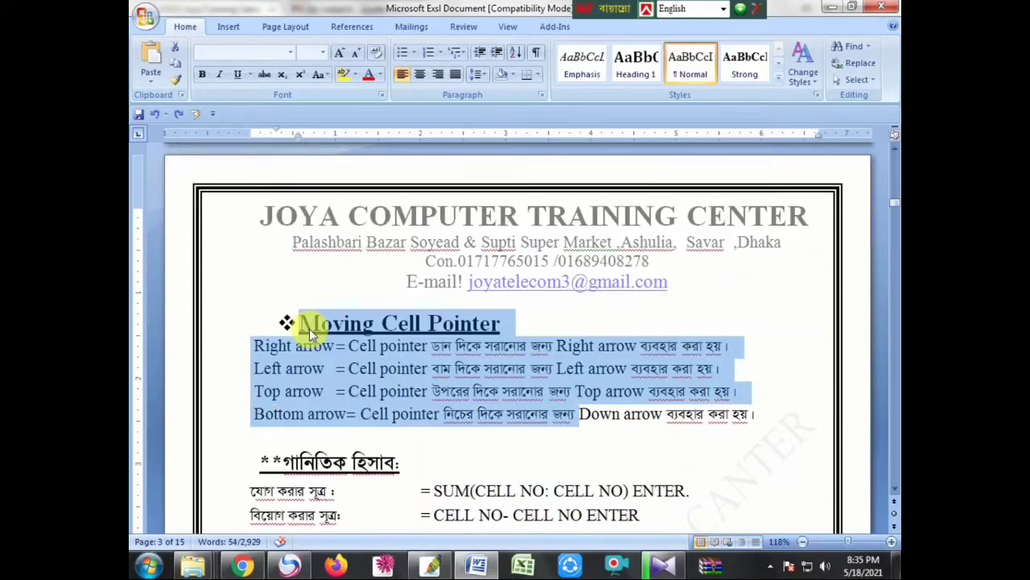
key("shift+Right")
key("shift+Right")
key("shift+Right")
key("shift+Right")
key("shift+Right")
key("shift+Right")
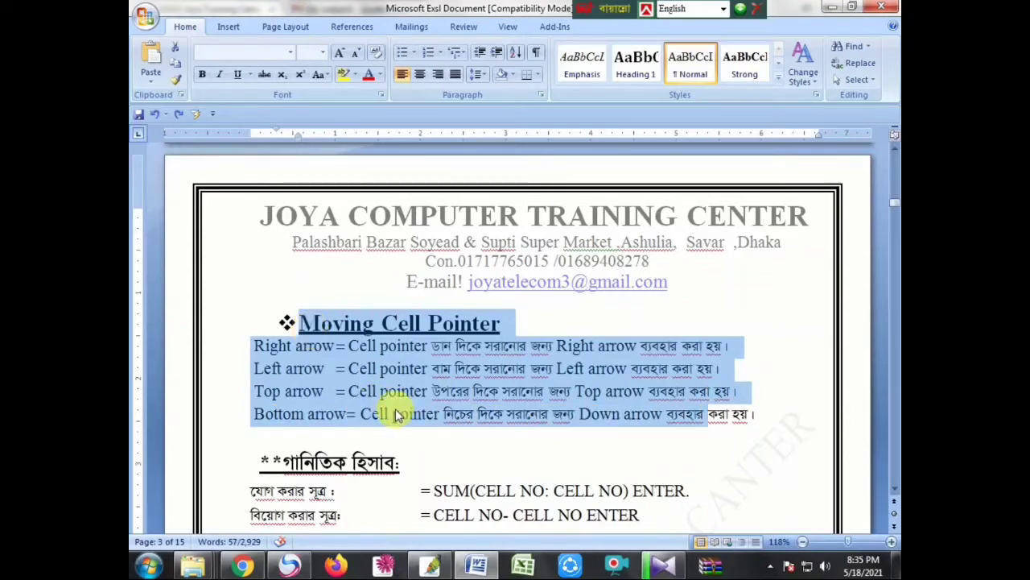
scroll(396, 415, "down", 2)
scroll(402, 415, "down", 2)
scroll(403, 418, "down", 1)
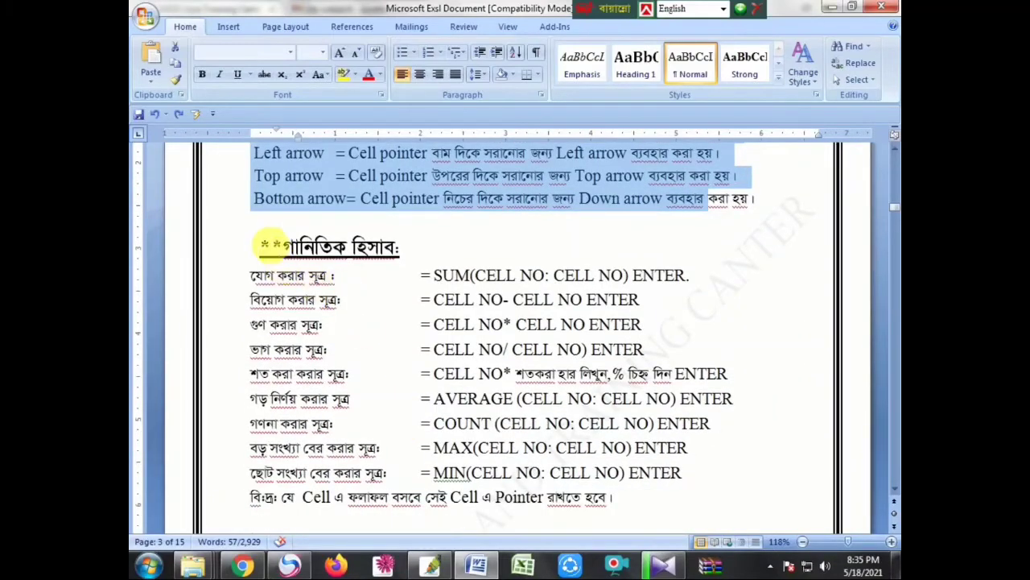
Step: Select the গানিতিক হিসাব heading and extend the selection along the =SUM formula line
left_click_drag(259, 244, 271, 244)
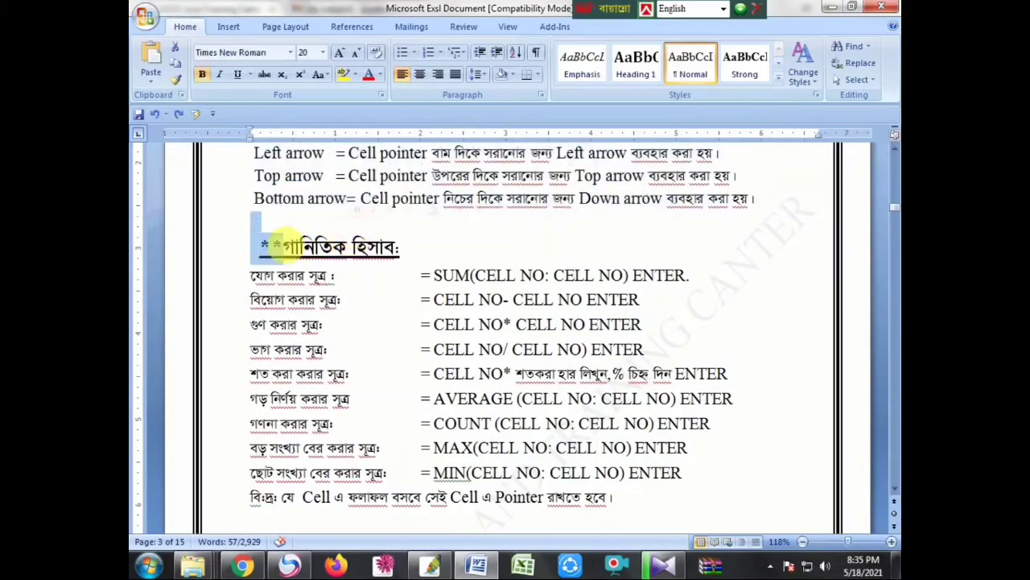
key("shift+Right")
key("shift+Right")
key("shift+Right")
key("shift+Right")
key("shift+Right")
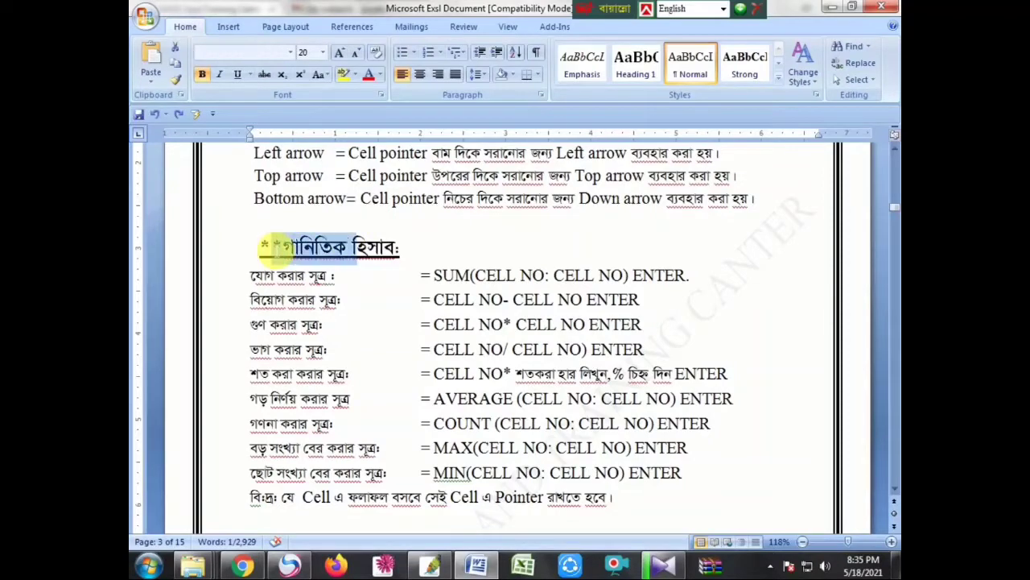
key("shift+Right")
key("shift+Right")
key("shift+Right")
key("shift+Right")
key("shift+Right")
key("shift+Right")
key("shift+Right")
key("shift+Right")
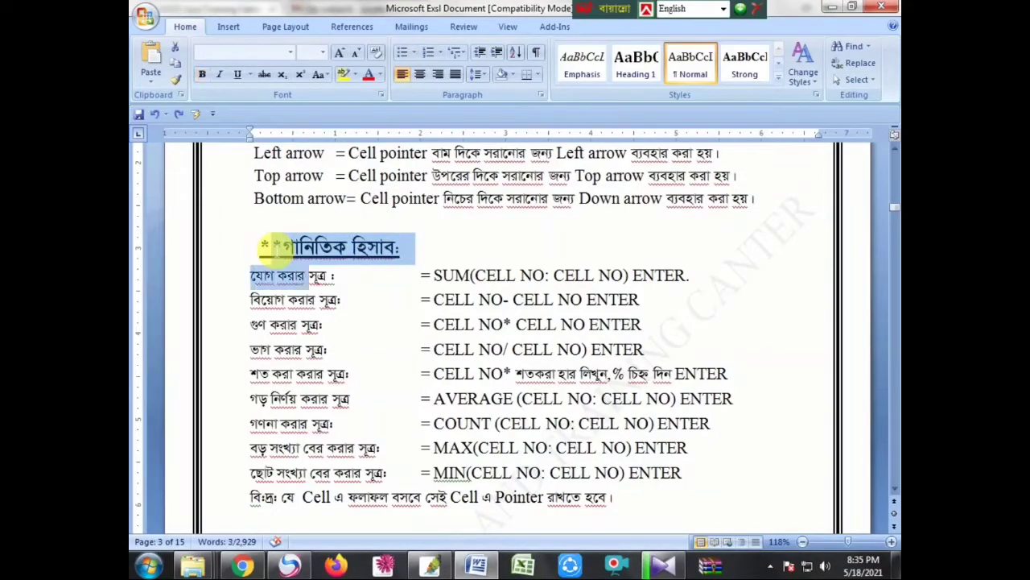
key("shift+Right")
key("shift+Right")
key("shift+Right")
key("shift+Right")
key("shift+Right")
key("shift+Right")
key("shift+Right")
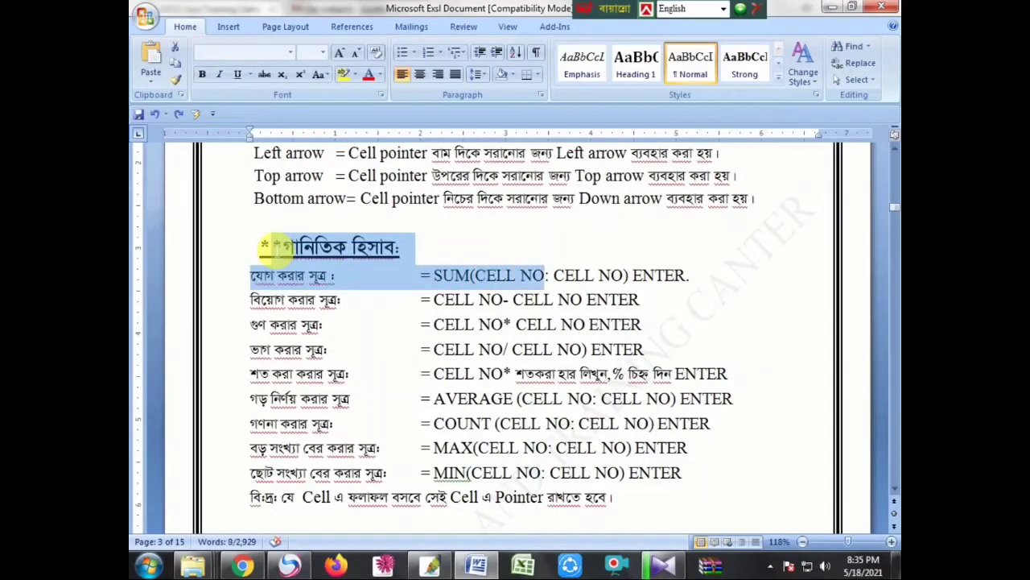
key("shift+Right")
key("shift+Right")
key("shift+Right")
key("shift+Right")
key("shift+Right")
key("shift+Right")
key("shift+Right")
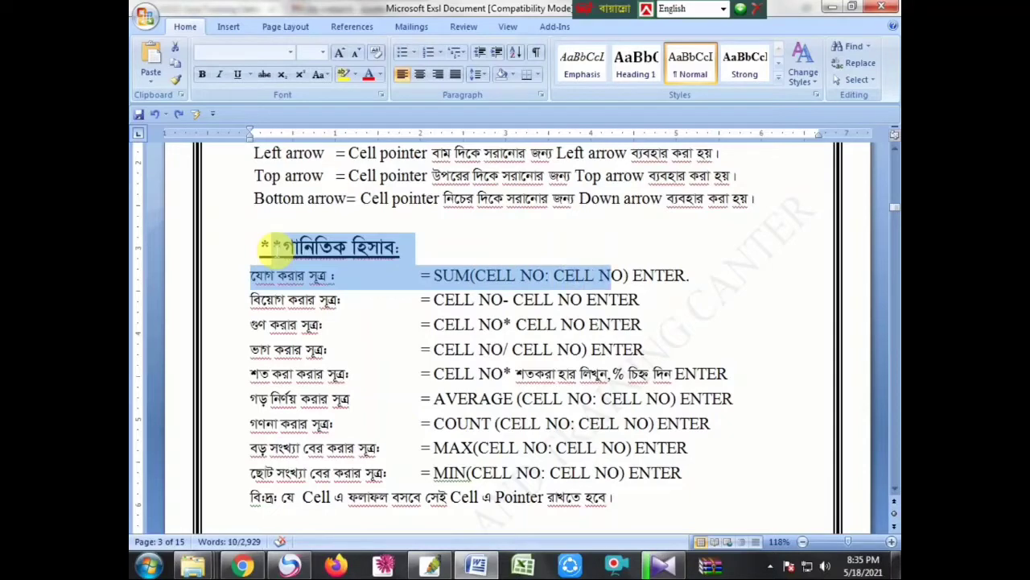
key("shift+Right")
key("shift+Right")
key("shift+Right")
key("shift+Right")
key("shift+Right")
key("shift+Right")
key("shift+Right")
key("shift+Right")
key("shift+Right")
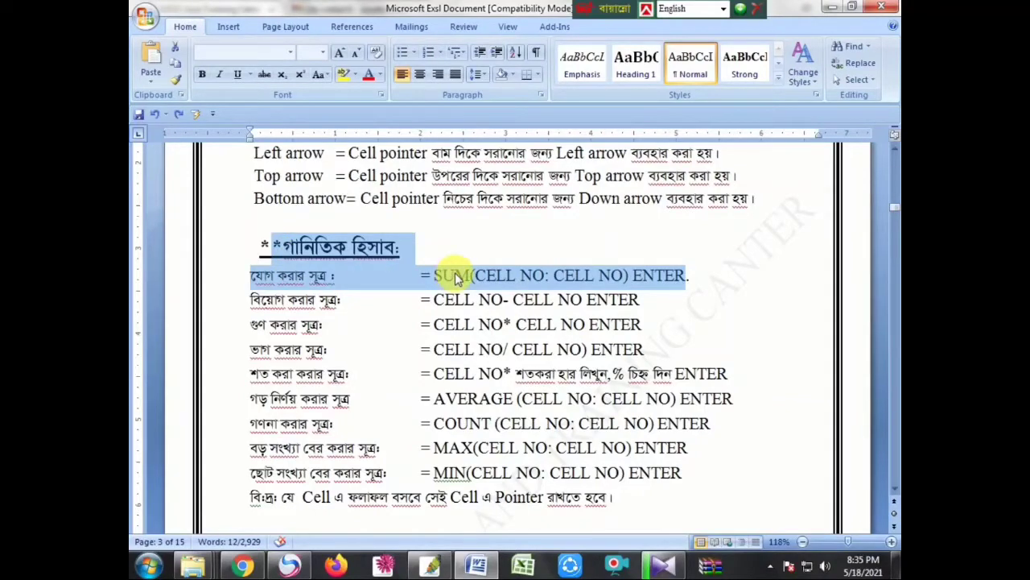
Step: Launch Excel and maximize the new Book1 workbook
left_click(519, 566)
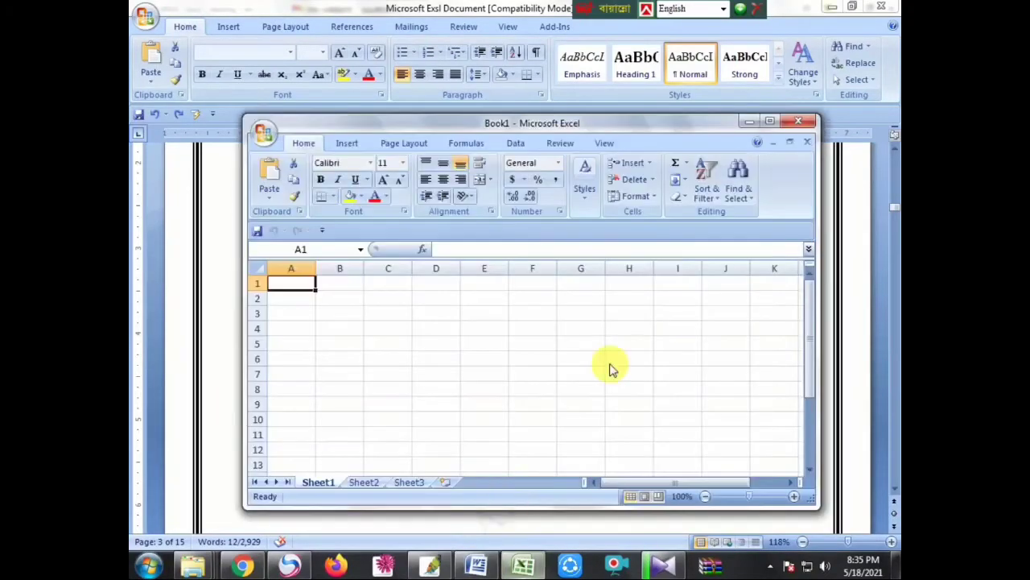
left_click(771, 125)
scroll(599, 358, "up", 2)
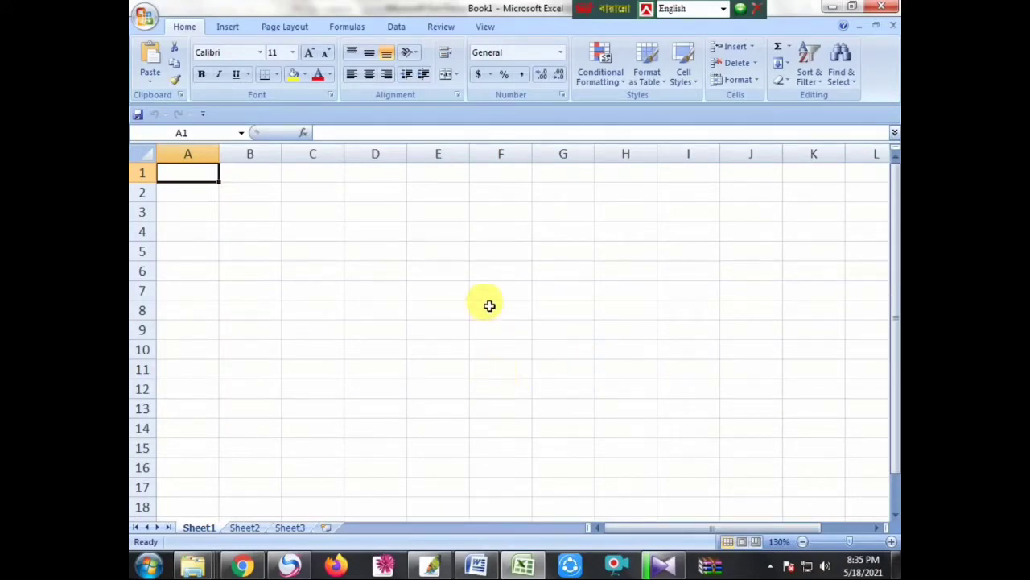
Step: Enter 50, 45 and 54 into cells F6, F7 and F8
left_click(515, 269)
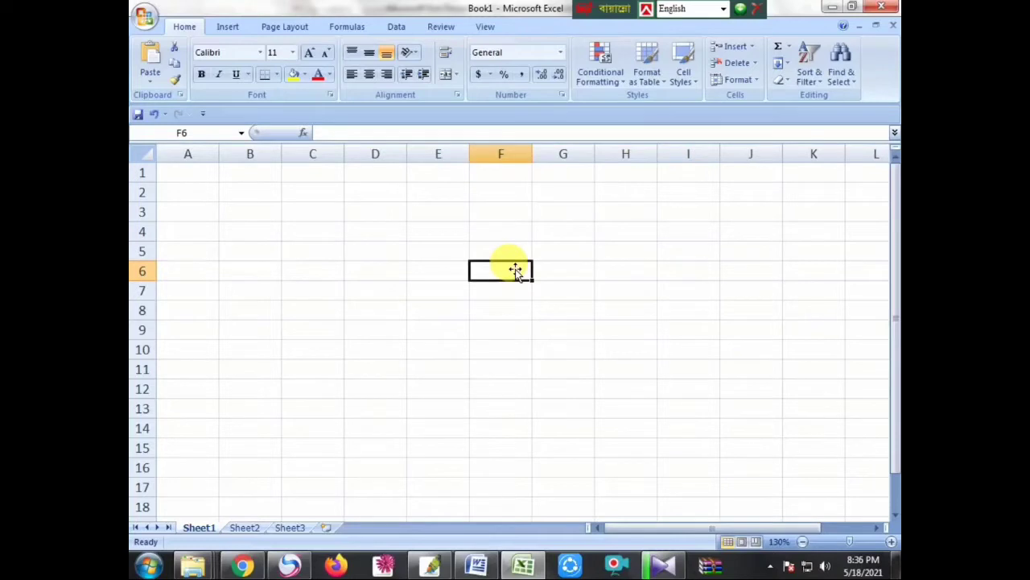
type("50")
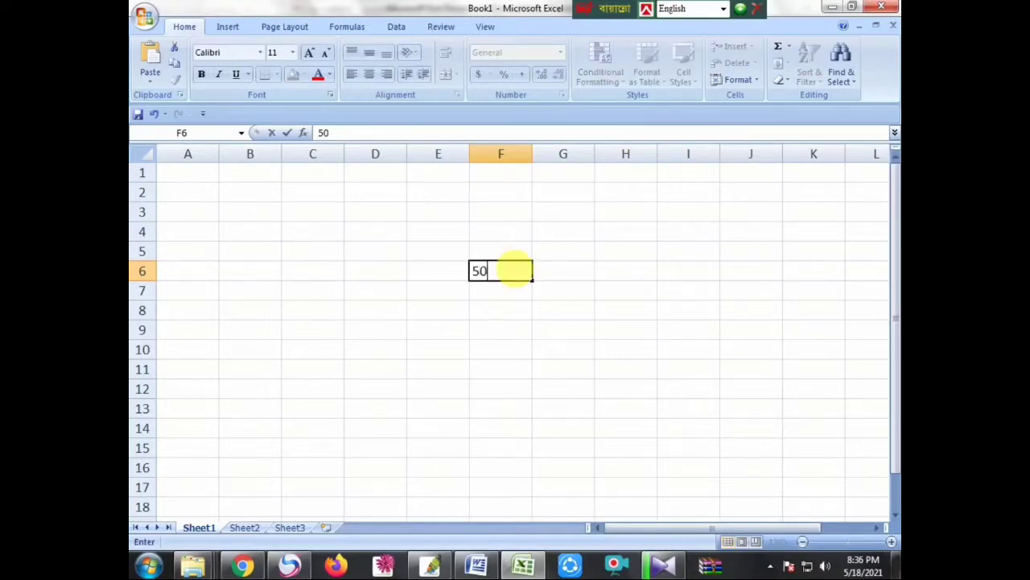
type("45")
key("BackSpace")
key("BackSpace")
key("Return")
type("45")
key("Return")
type("54")
key("Return")
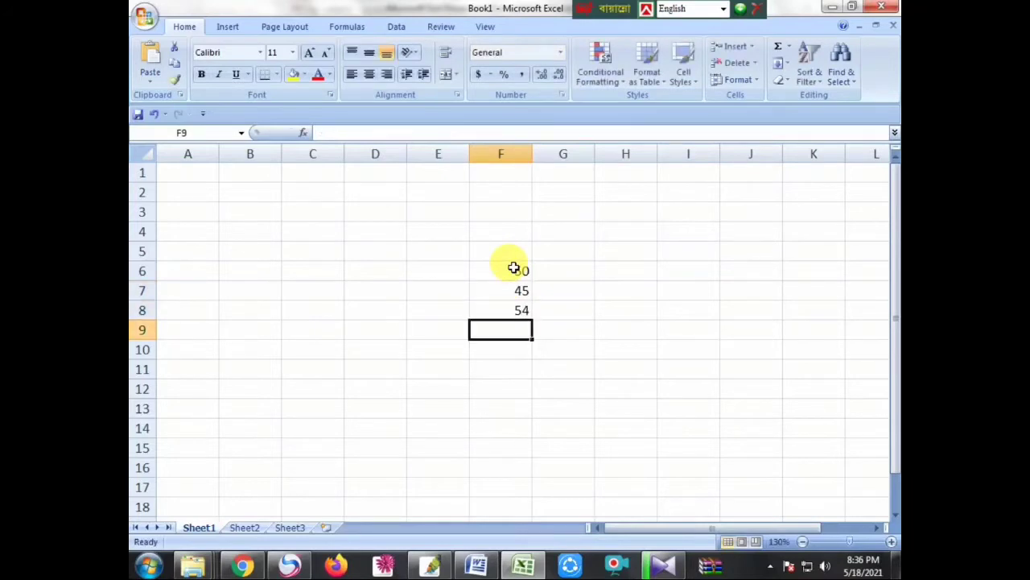
Step: Enter 24, 48, 54 and 65 into cells F9 through F12
type("24")
key("Return")
type("4")
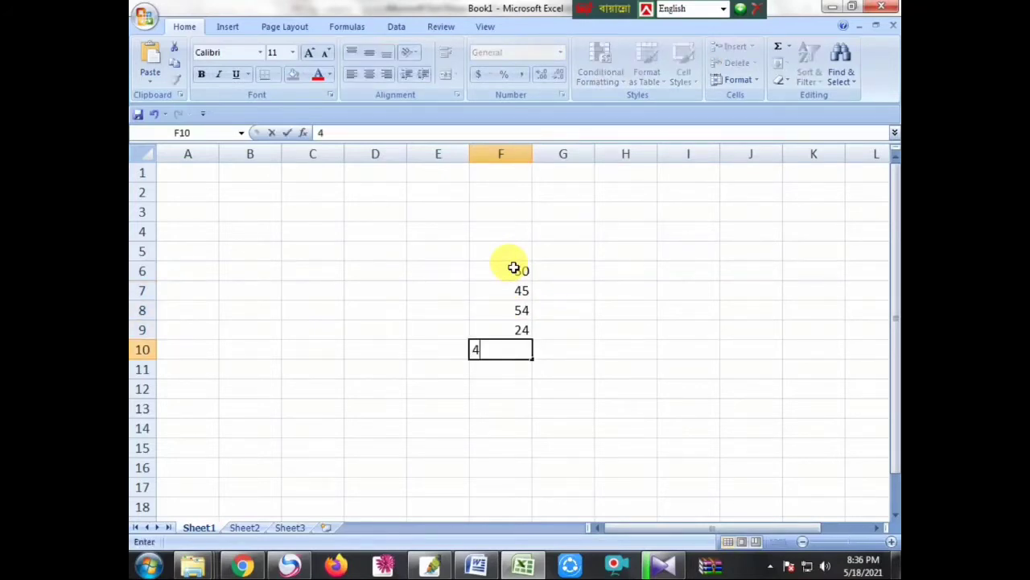
type("8")
key("Return")
type("54")
key("Return")
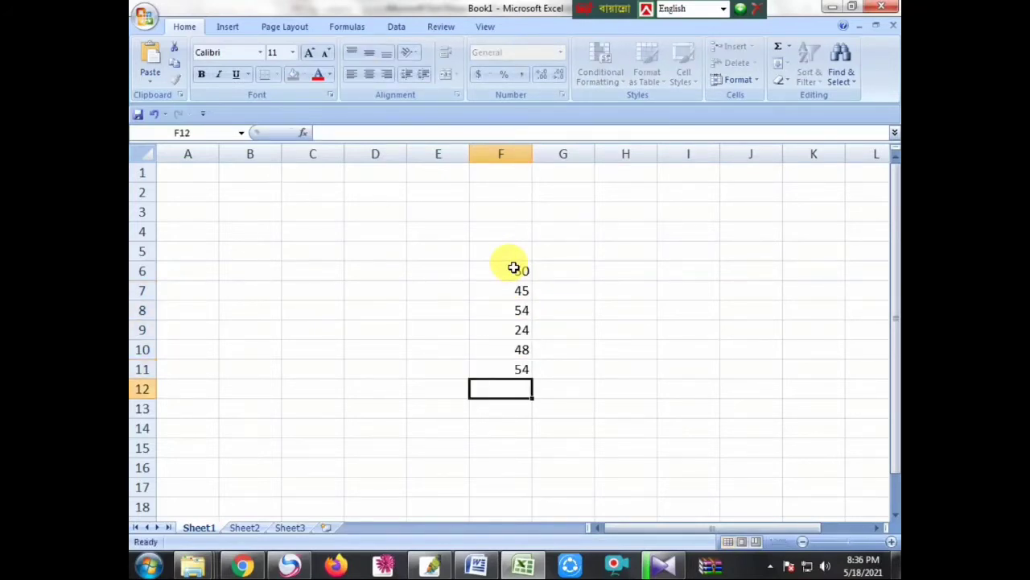
type("65")
key("Return")
key("Return")
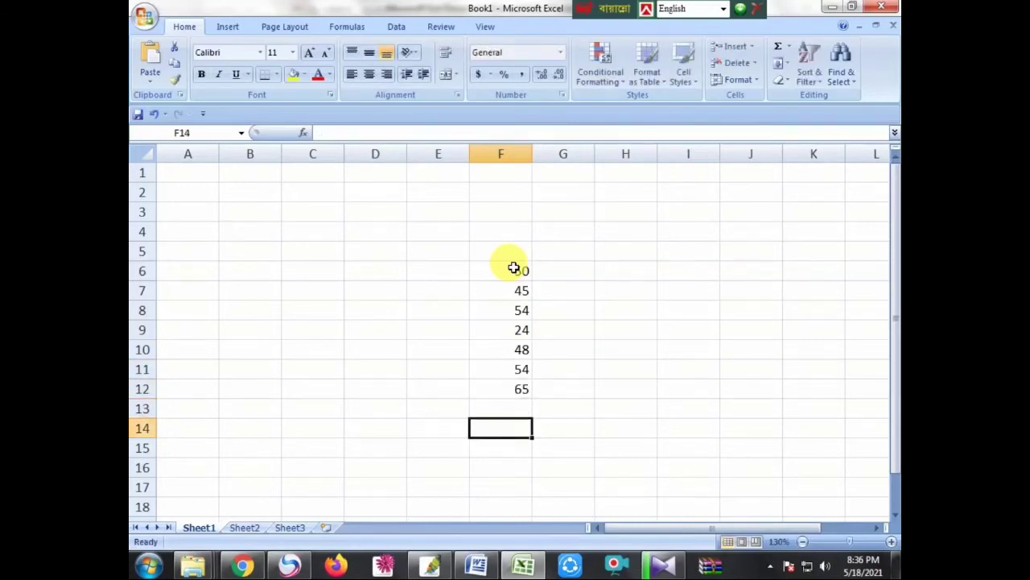
type("=")
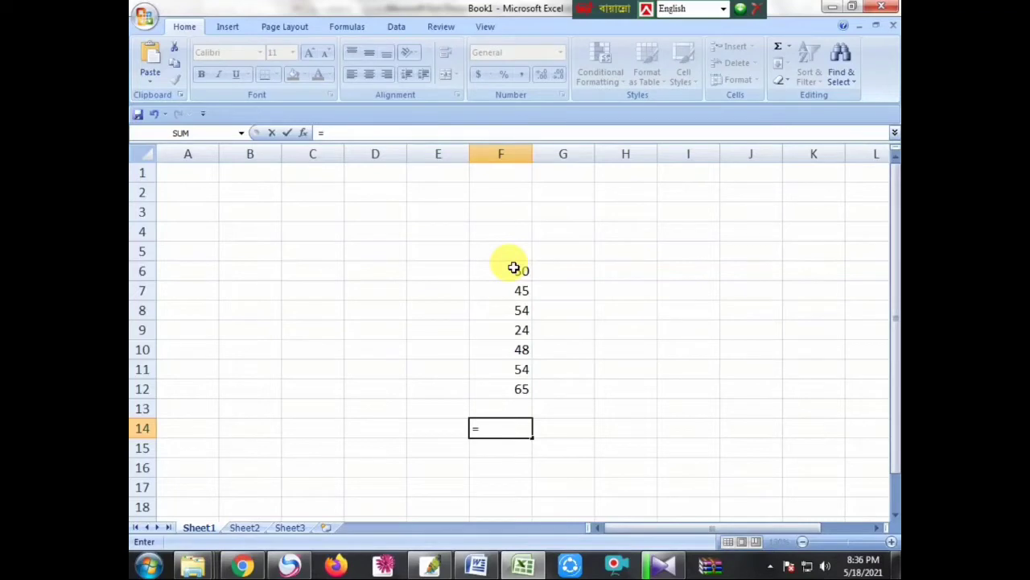
Step: Clear F14 and move the cell pointer through A1, B1, B2, A3, B4, D7 and J15
key("BackSpace")
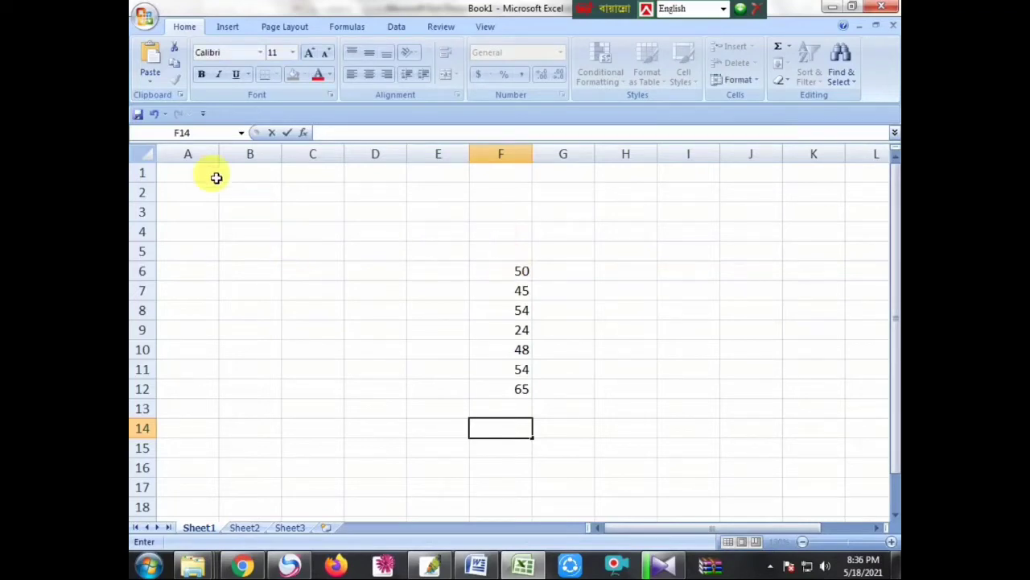
left_click(199, 173)
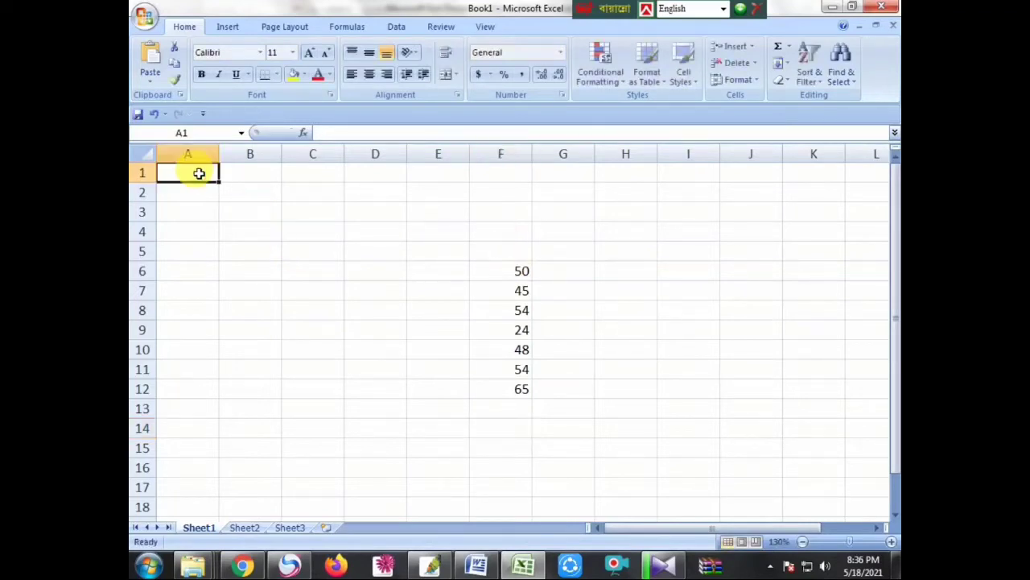
left_click(249, 179)
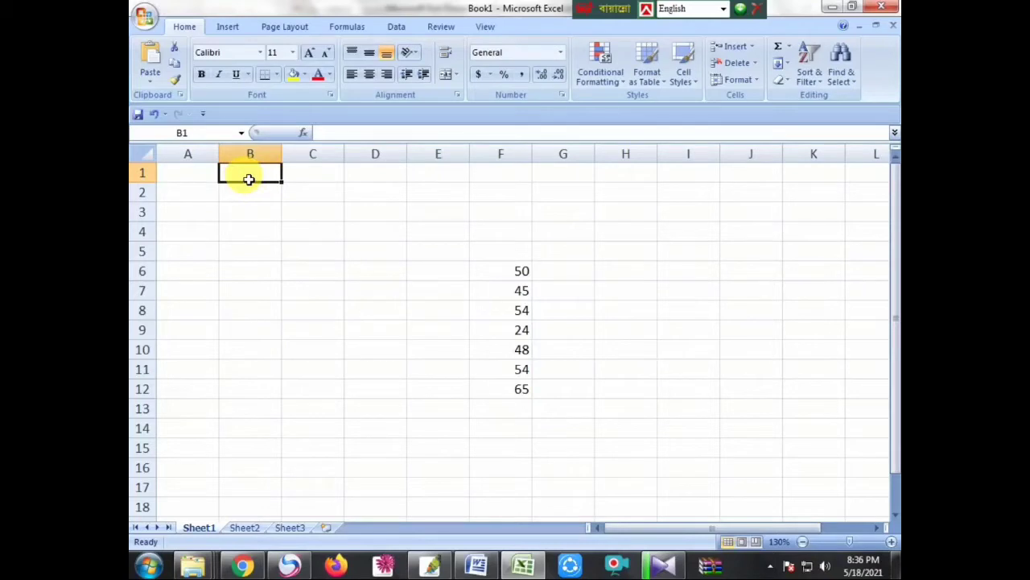
left_click(259, 201)
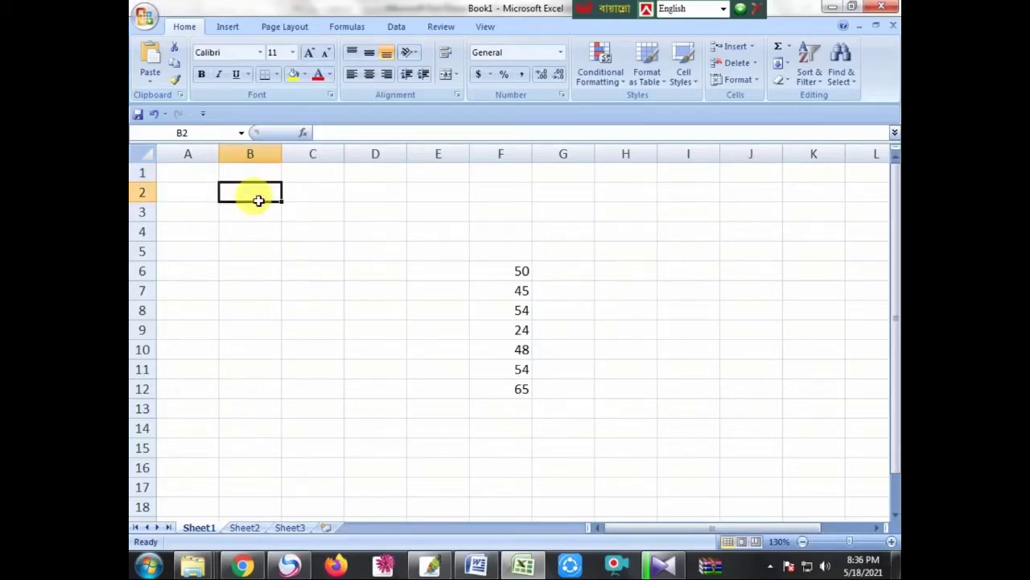
left_click(197, 219)
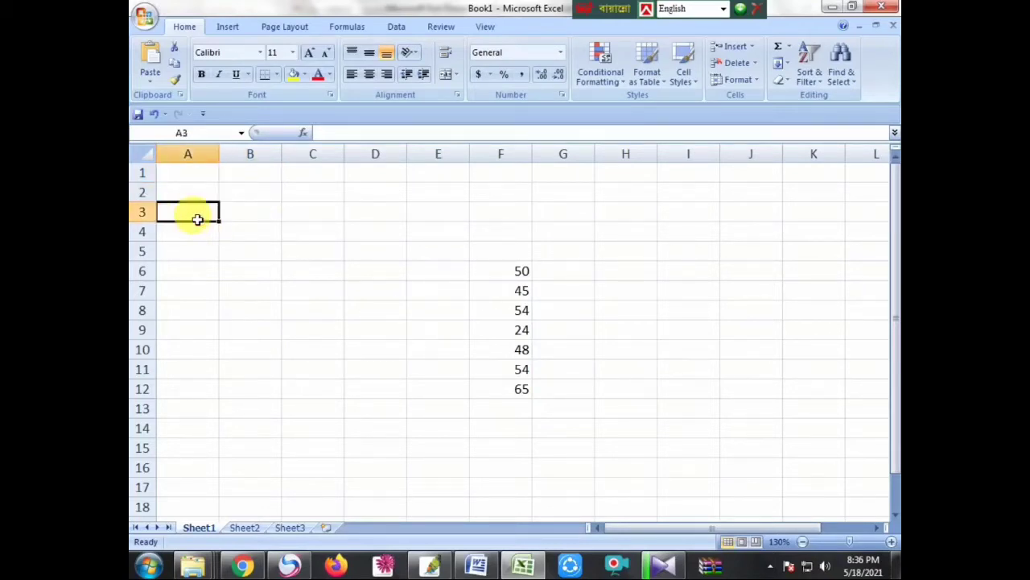
left_click(256, 238)
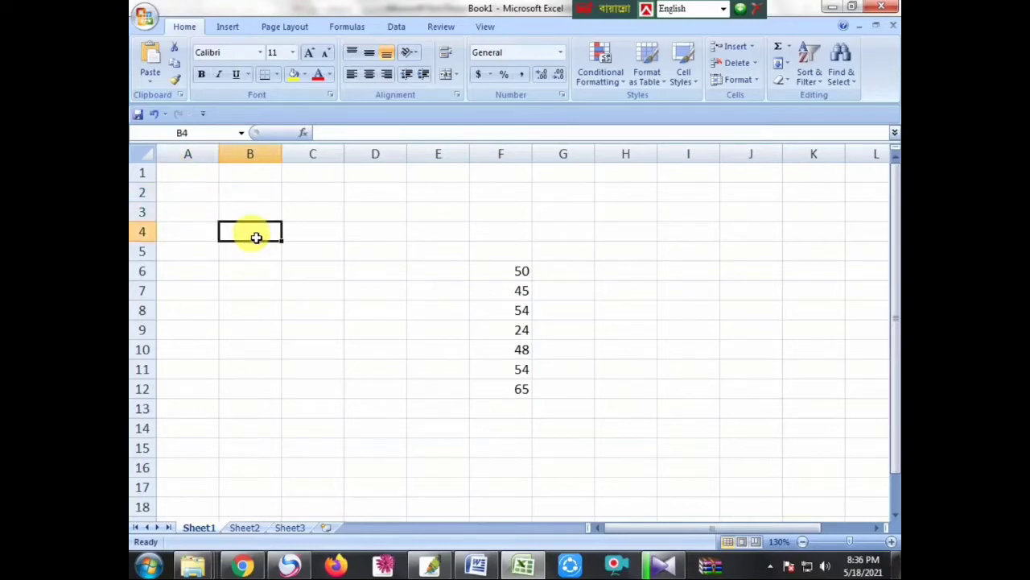
left_click(398, 289)
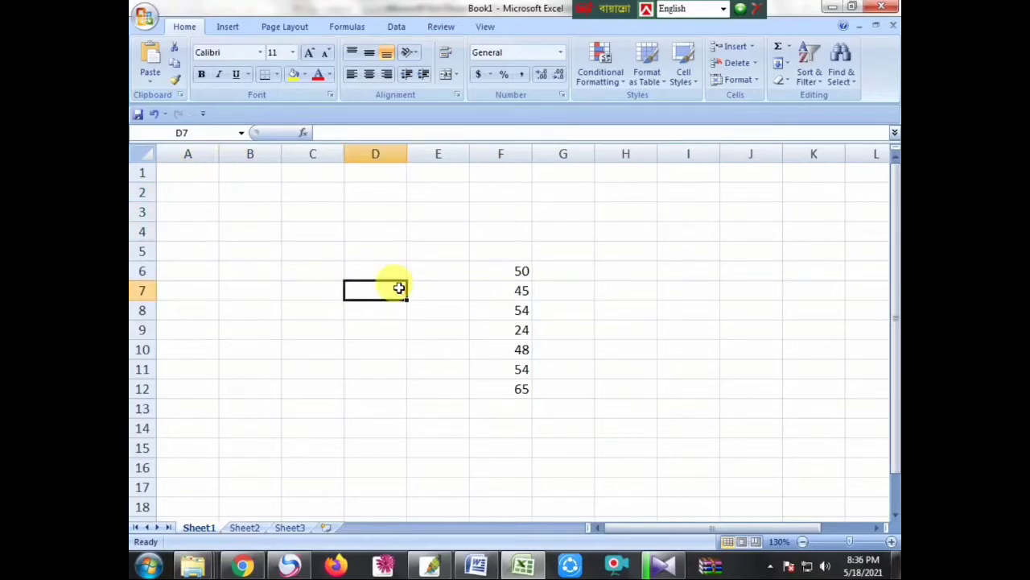
left_click(771, 451)
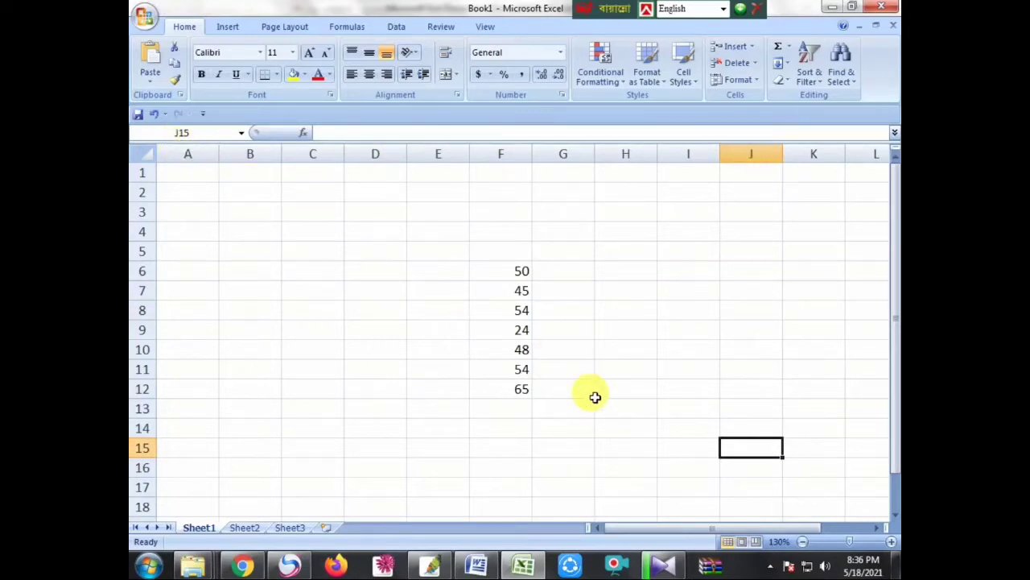
Step: Type the total formula =sum(f6:f12) into cell F14
left_click(513, 436)
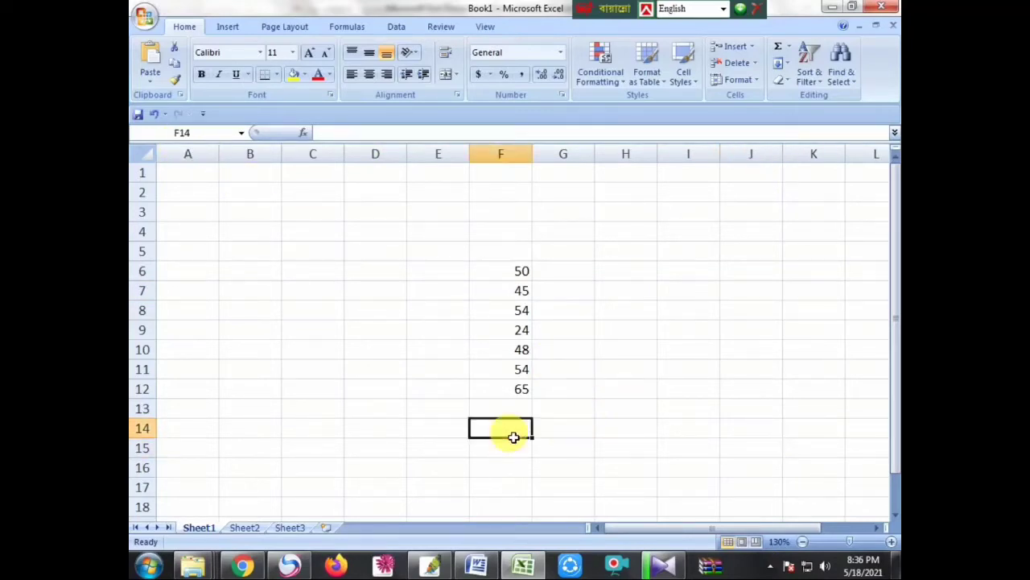
type("=")
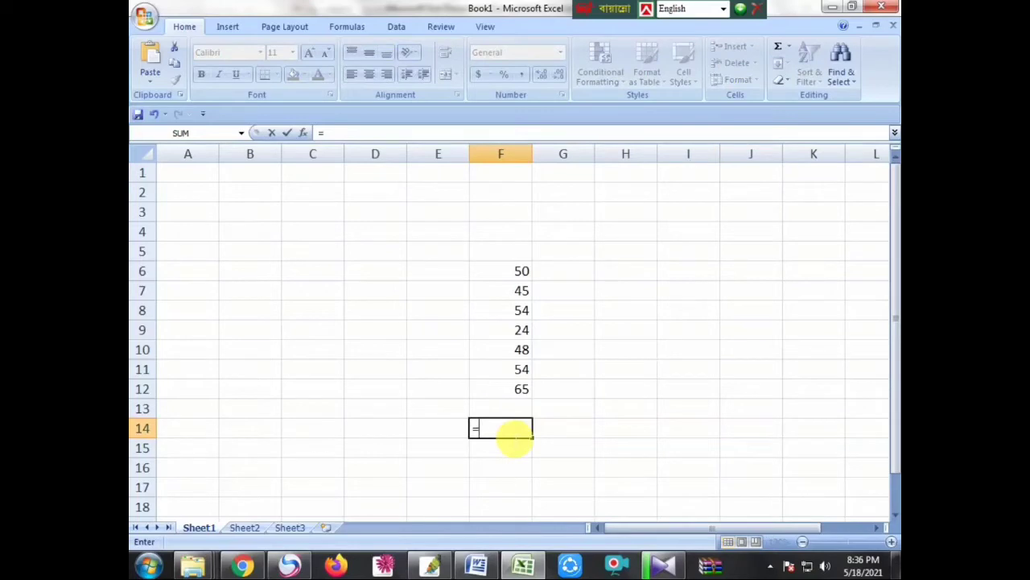
type("sum(")
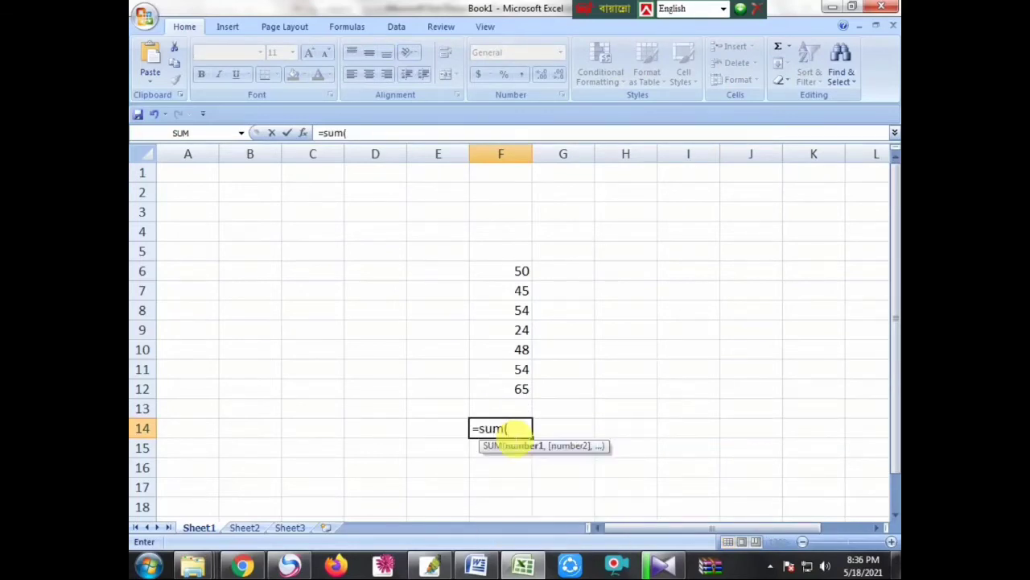
left_click(515, 278)
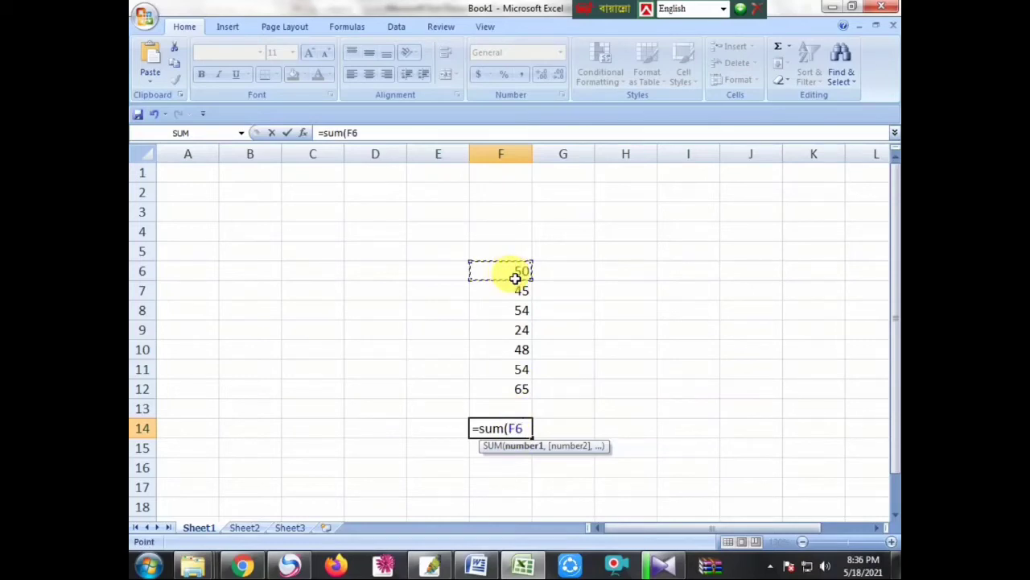
key("F8")
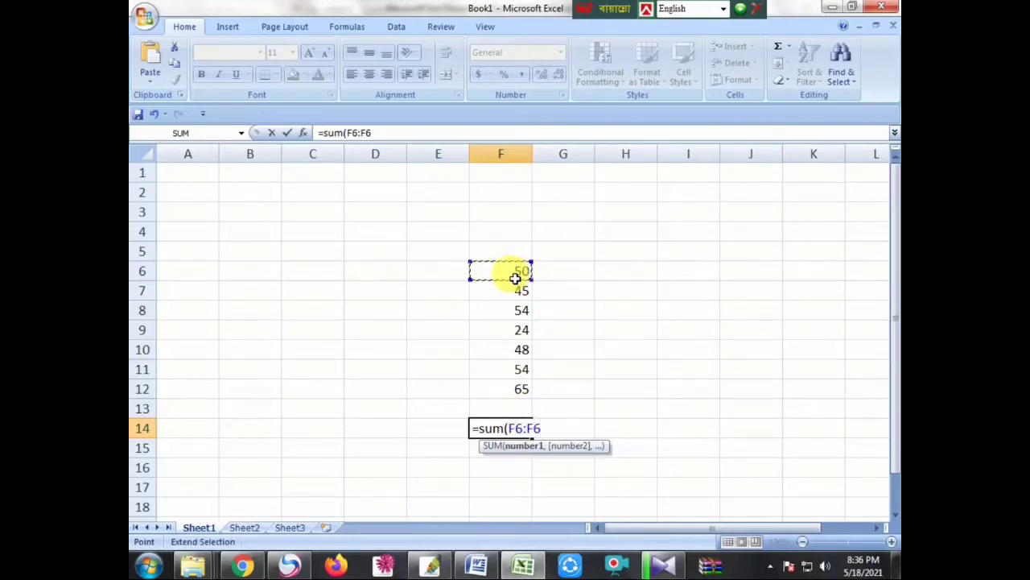
key("BackSpace")
key("BackSpace")
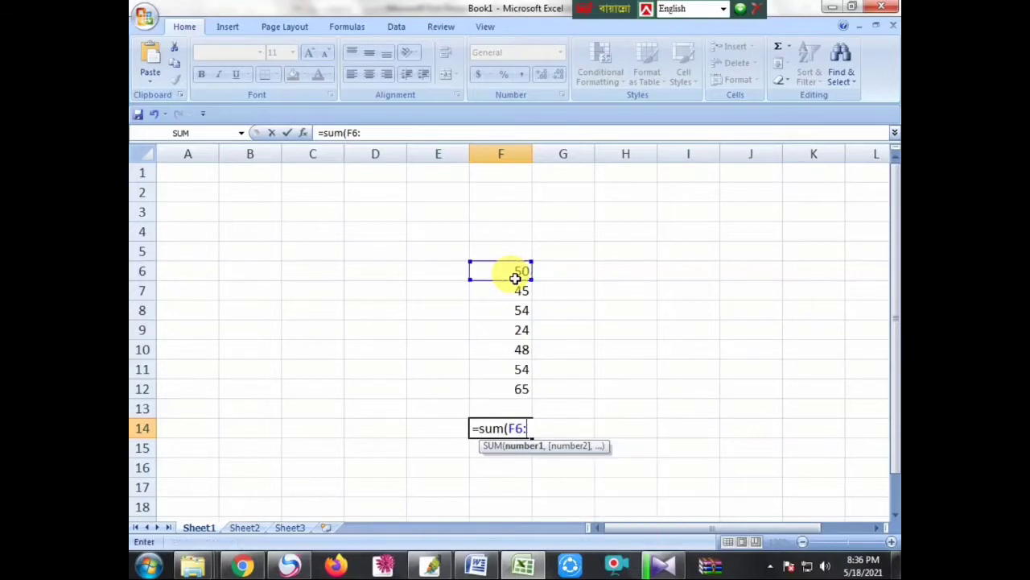
key("BackSpace")
key("BackSpace")
key("BackSpace")
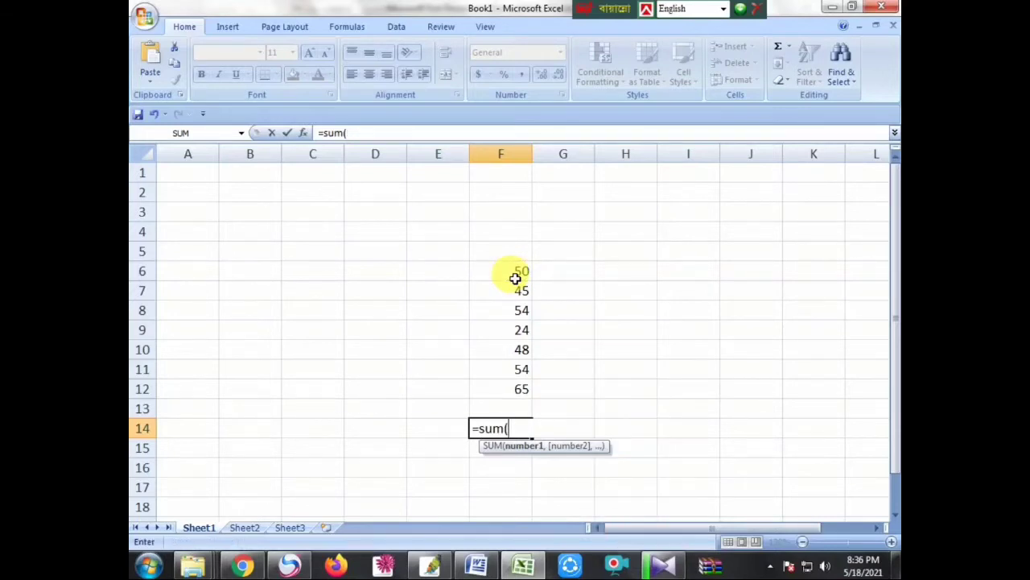
type("f")
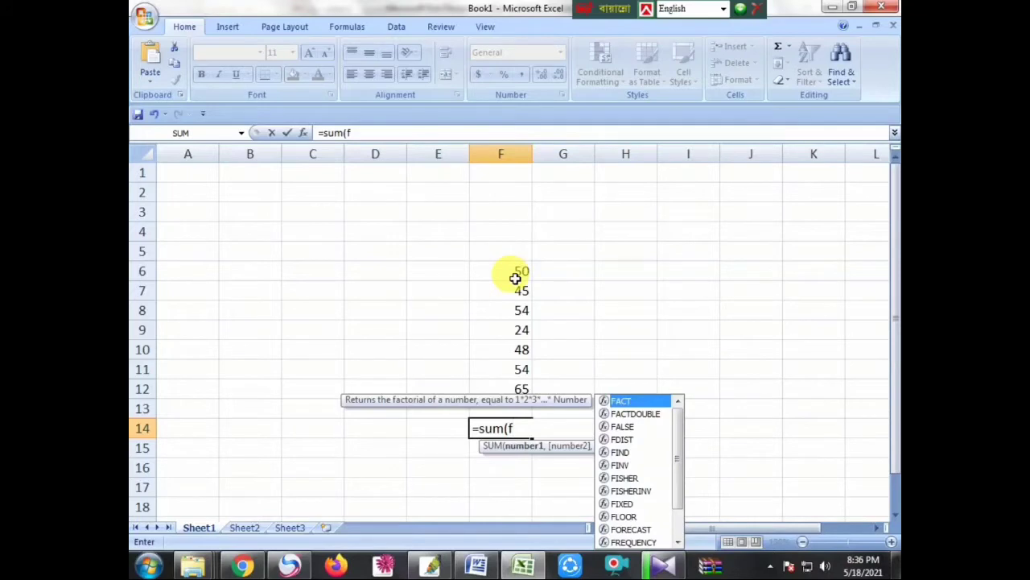
type("6:")
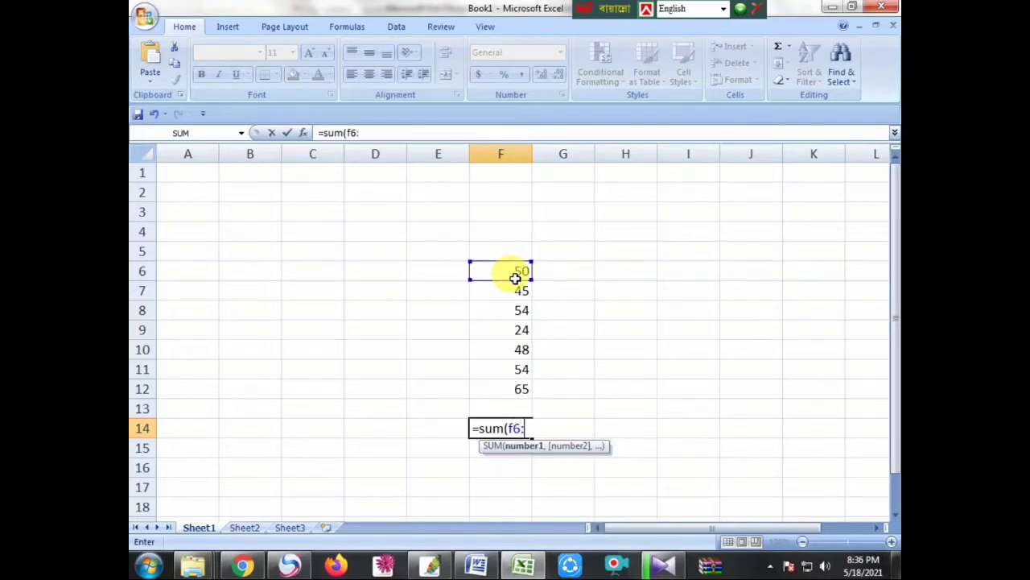
type("f")
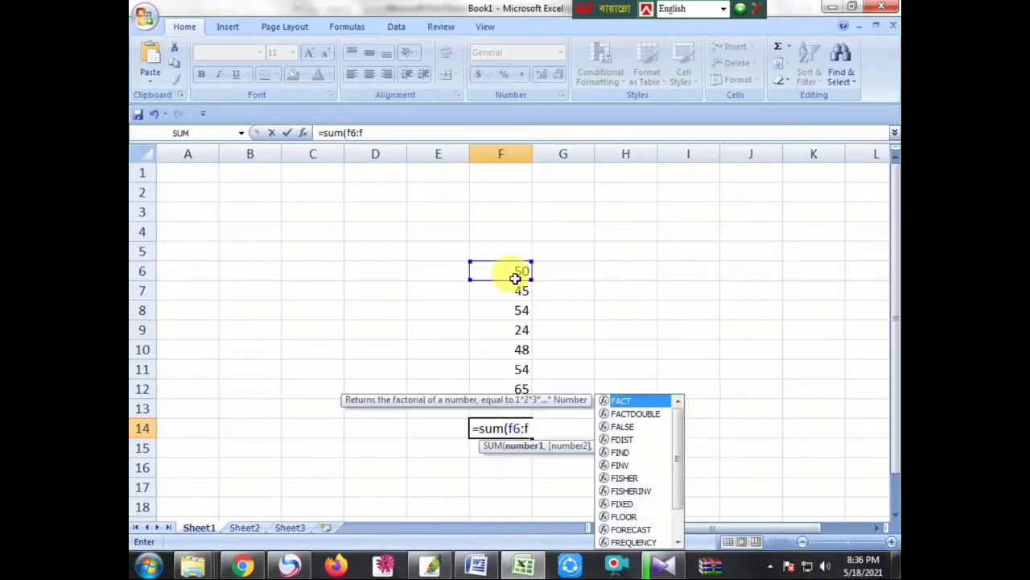
type("12")
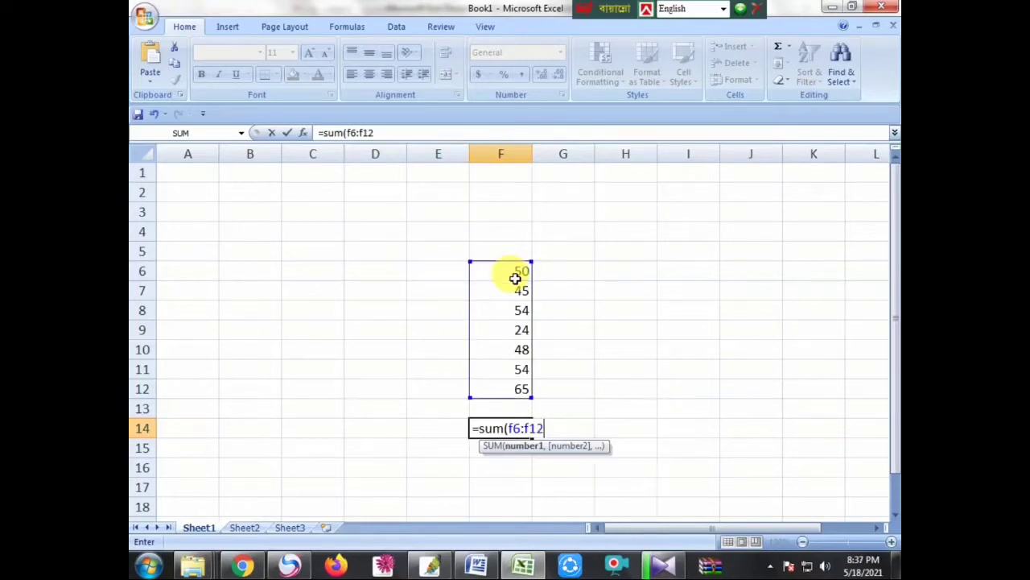
type(")")
Step: Commit F14's total and enter =SUM(F6:F12) in F15, extending the range with F8
key("Return")
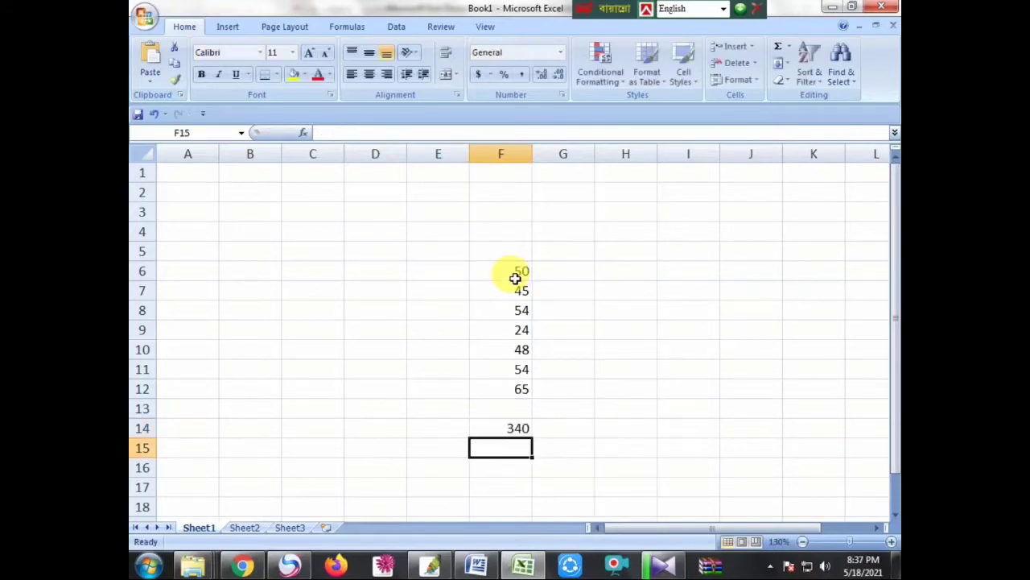
type("=")
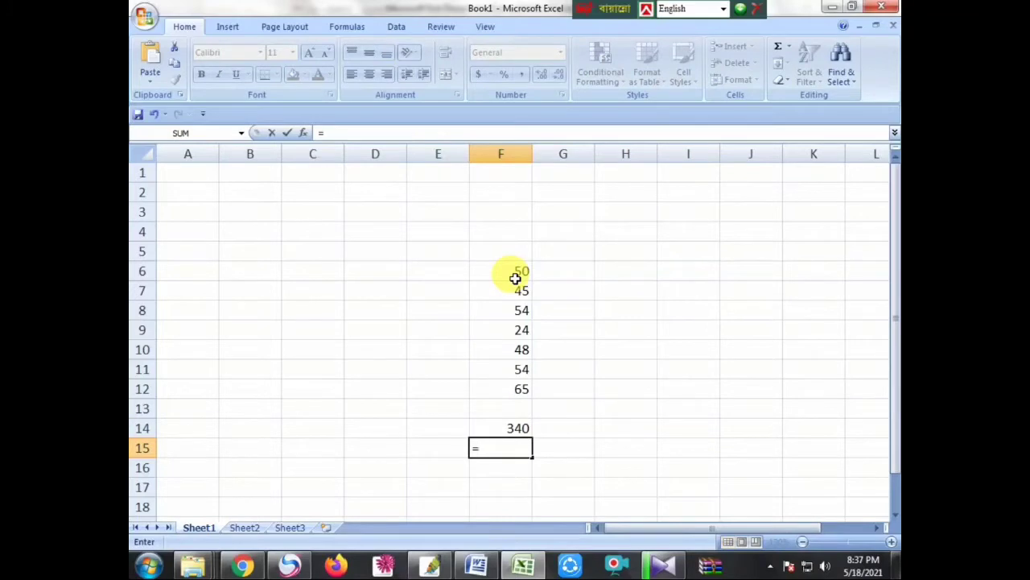
type("=")
key("BackSpace")
type("sum")
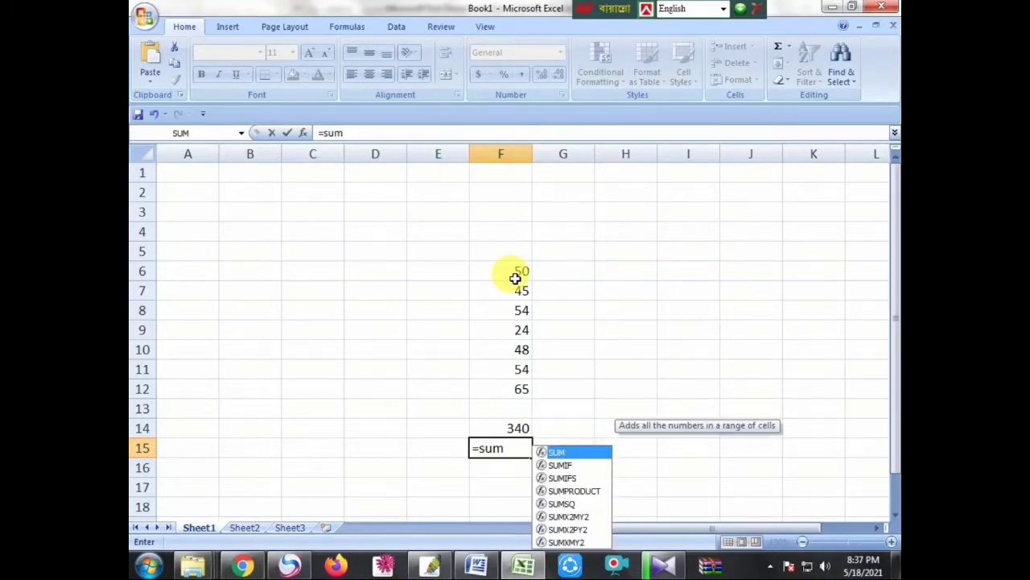
type("(")
left_click(515, 278)
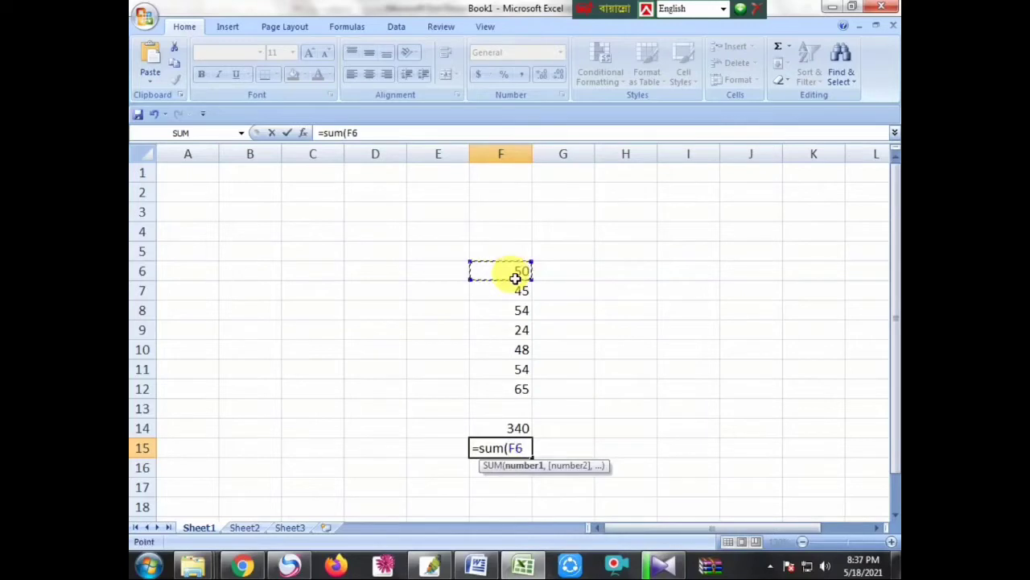
key("F8")
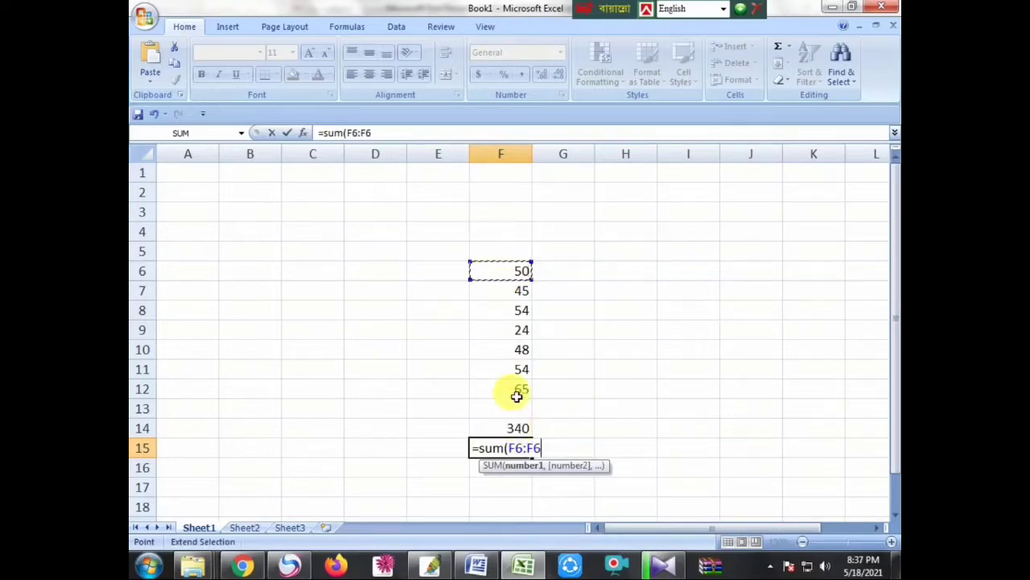
left_click(516, 393)
key("Return")
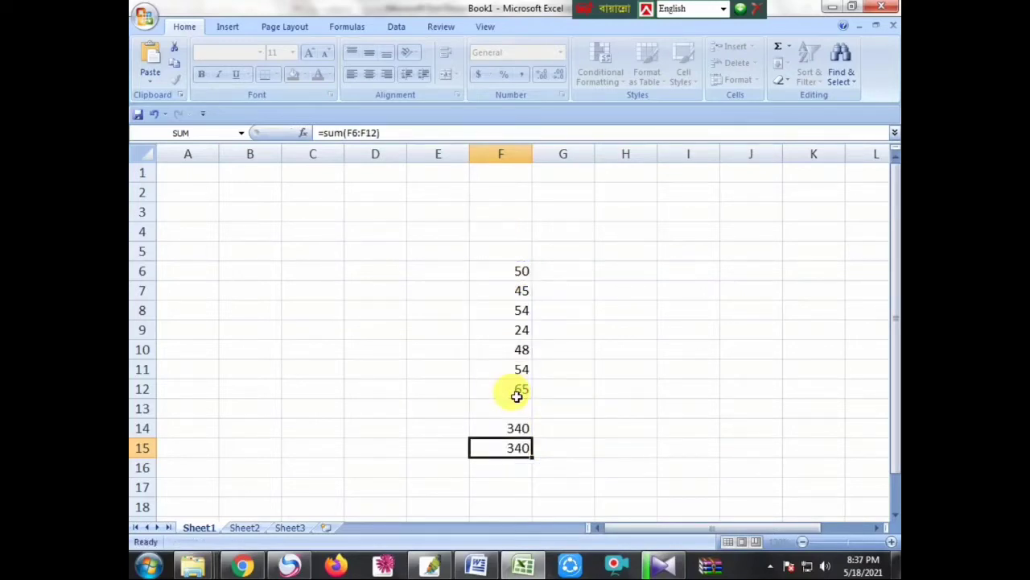
Step: Enter =SUM(F6:F12) in F16 by dragging over F6 to F12, giving 340
type("=")
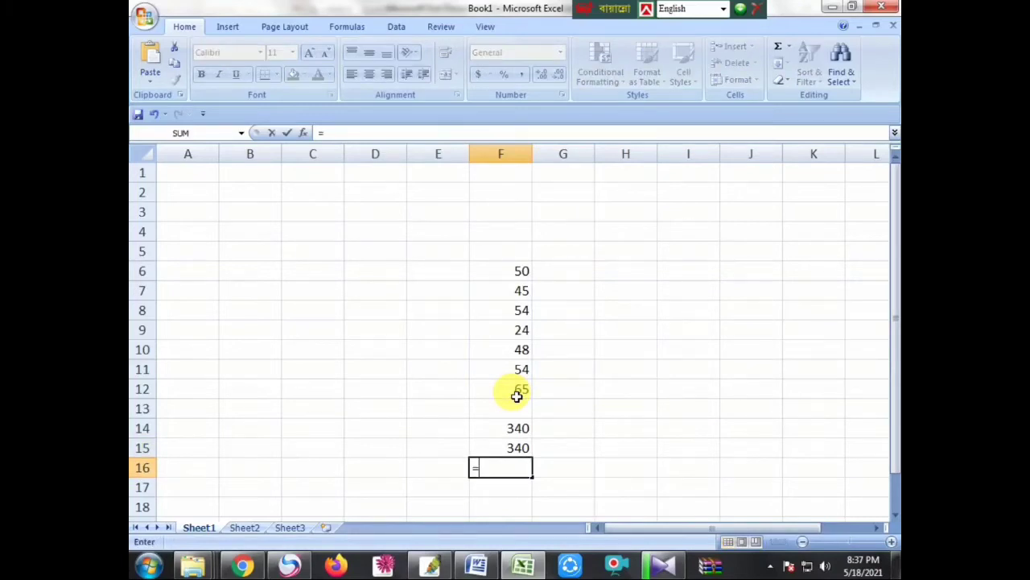
type("sum")
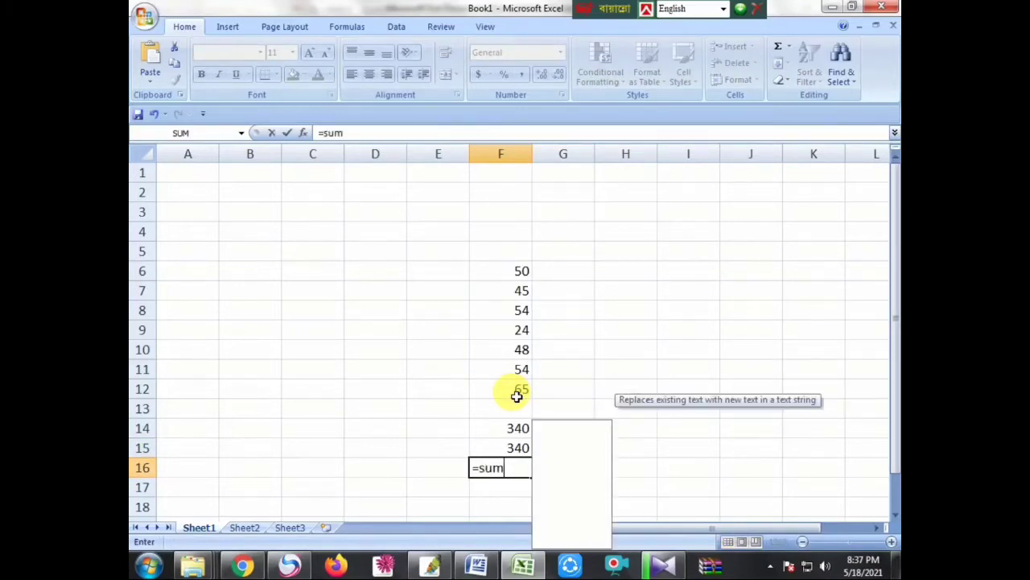
type("(")
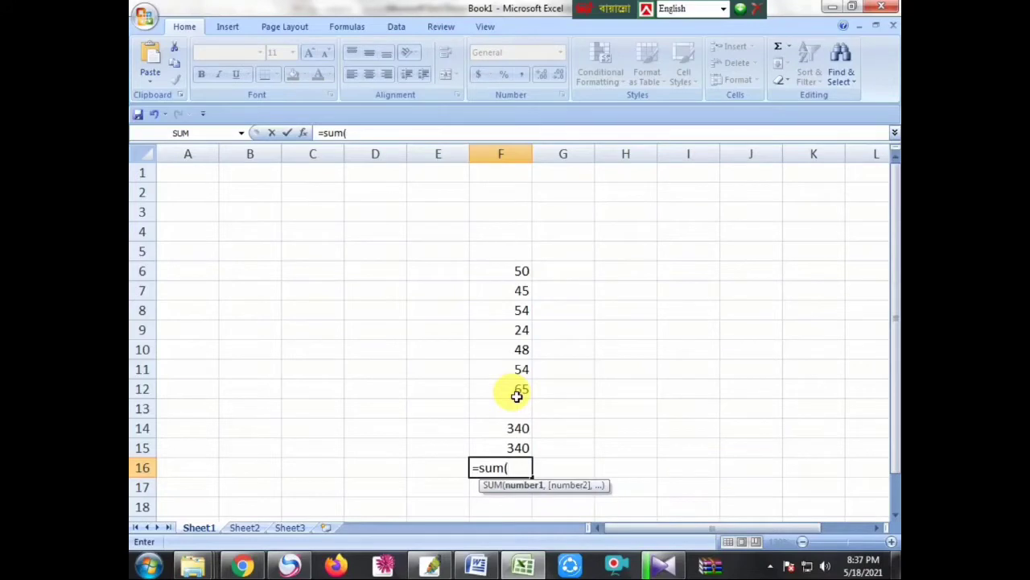
left_click(515, 274)
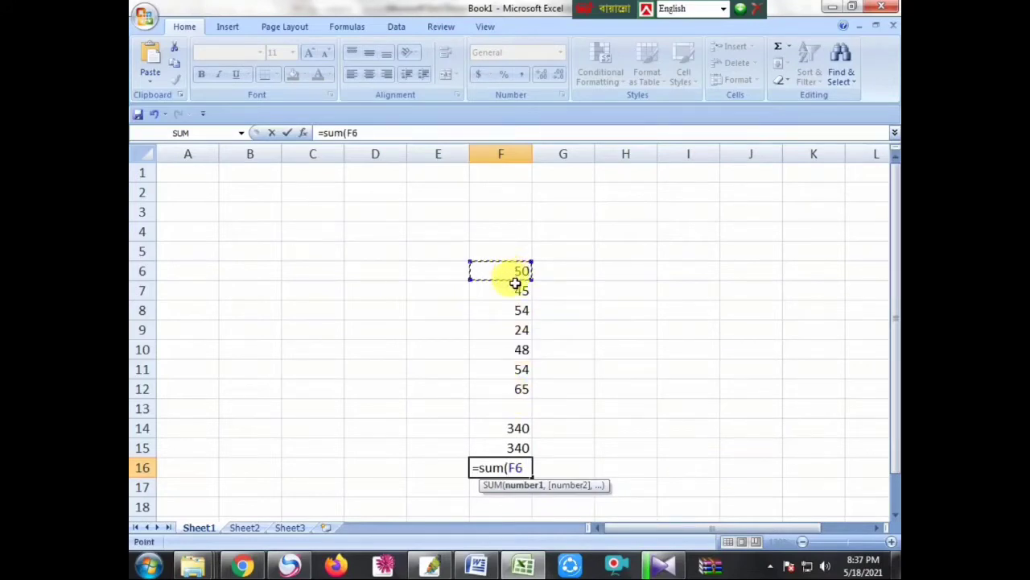
left_click_drag(515, 283, 515, 387)
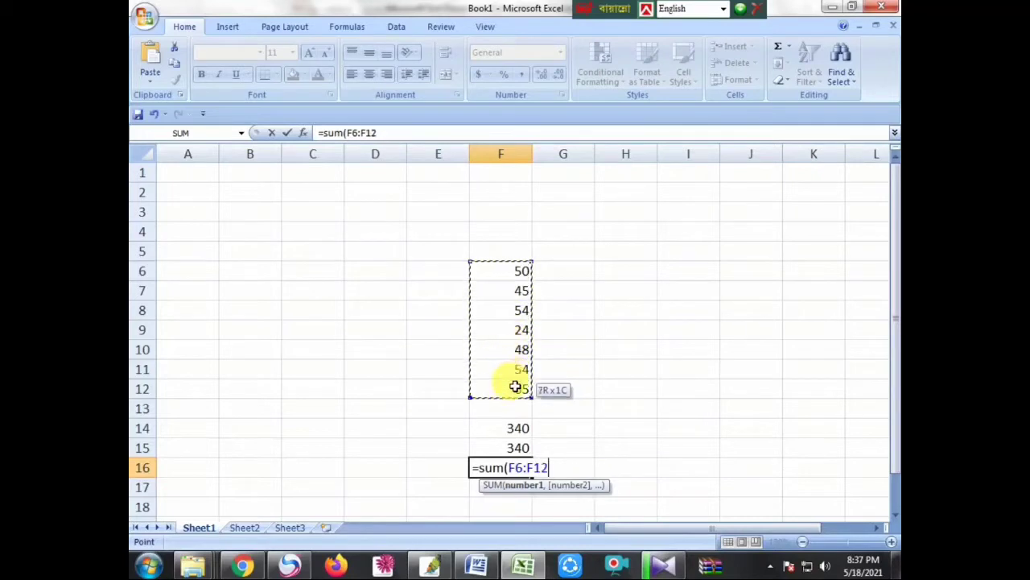
left_click_drag(515, 387, 517, 390)
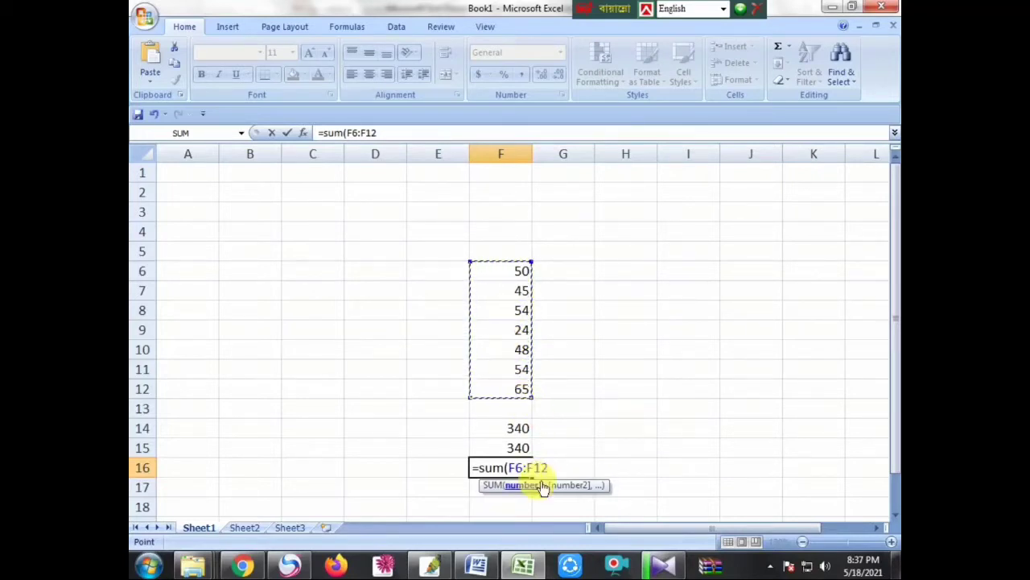
type(")")
key("Return")
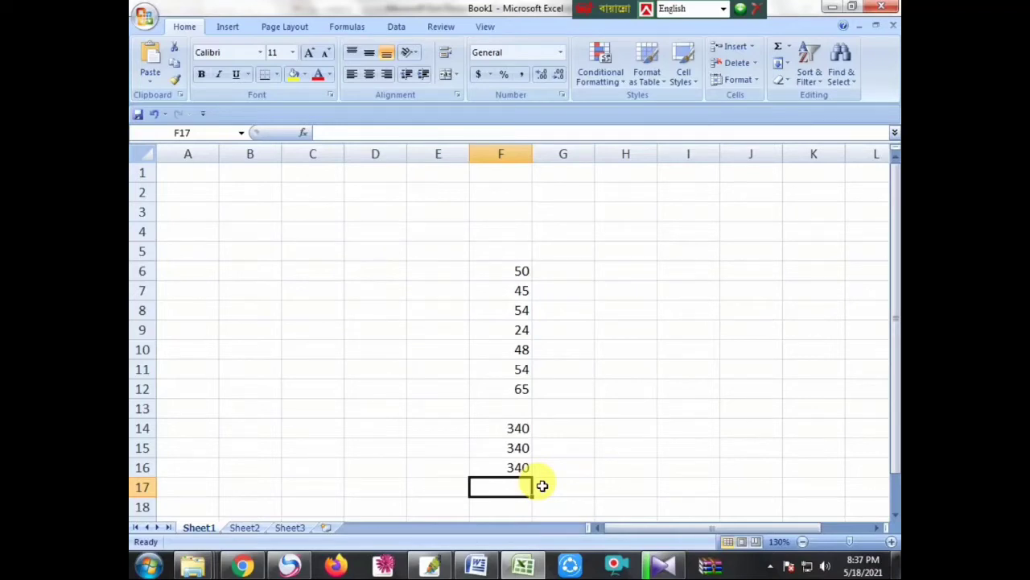
Step: Enter 10, 21, 25, 45 and 25 across cells C20 to G20
scroll(543, 485, "down", 2)
scroll(536, 483, "down", 2)
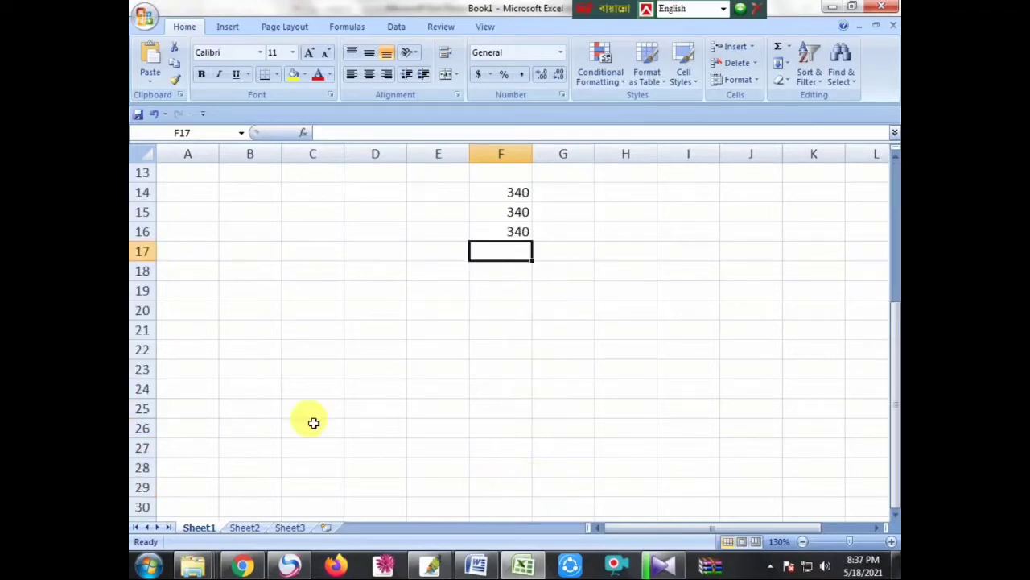
left_click(310, 321)
type("10")
key("Tab")
type("21")
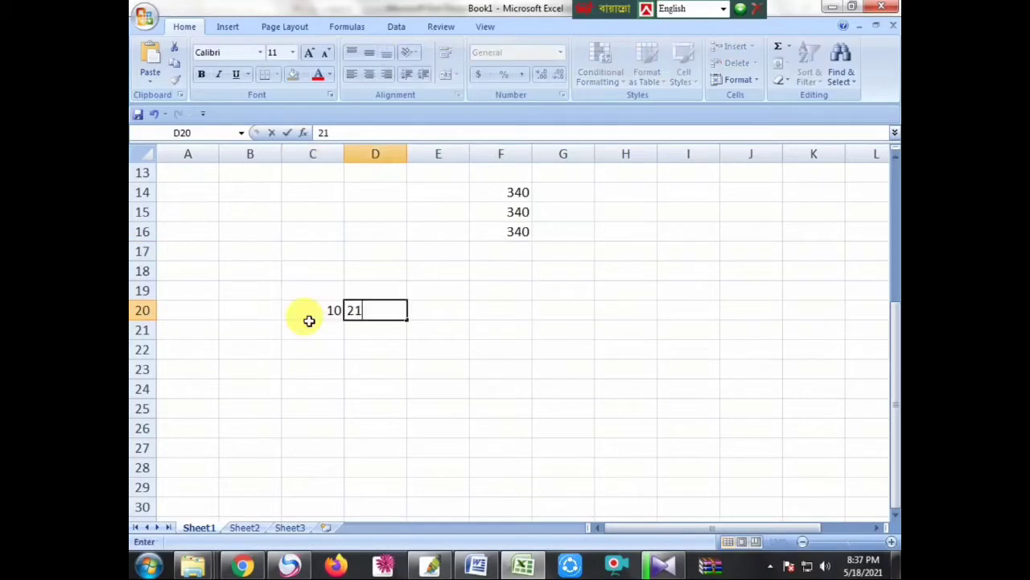
key("Tab")
type("25")
key("Tab")
type("45")
key("Tab")
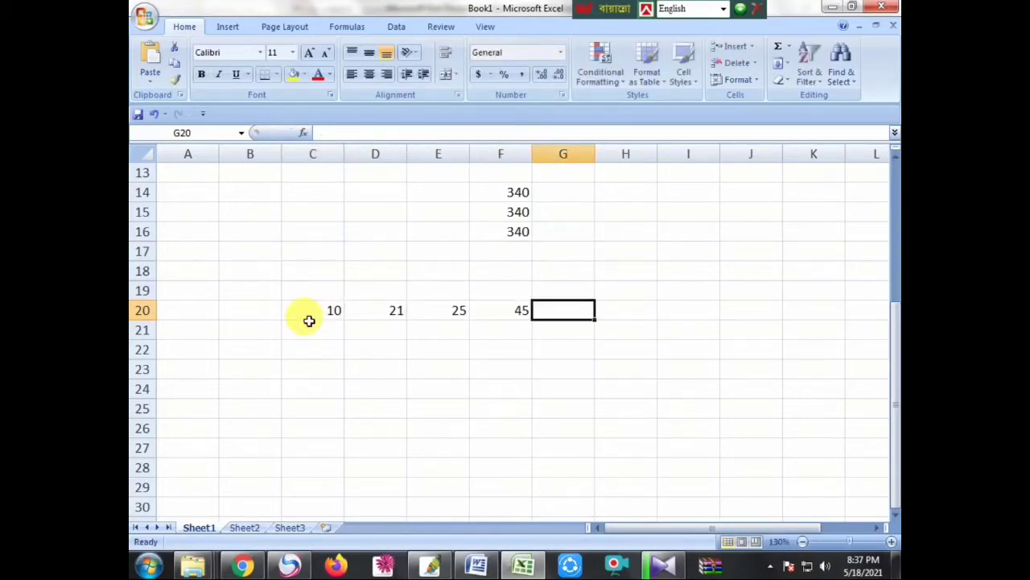
type("25")
key("Tab")
key("Tab")
key("Tab")
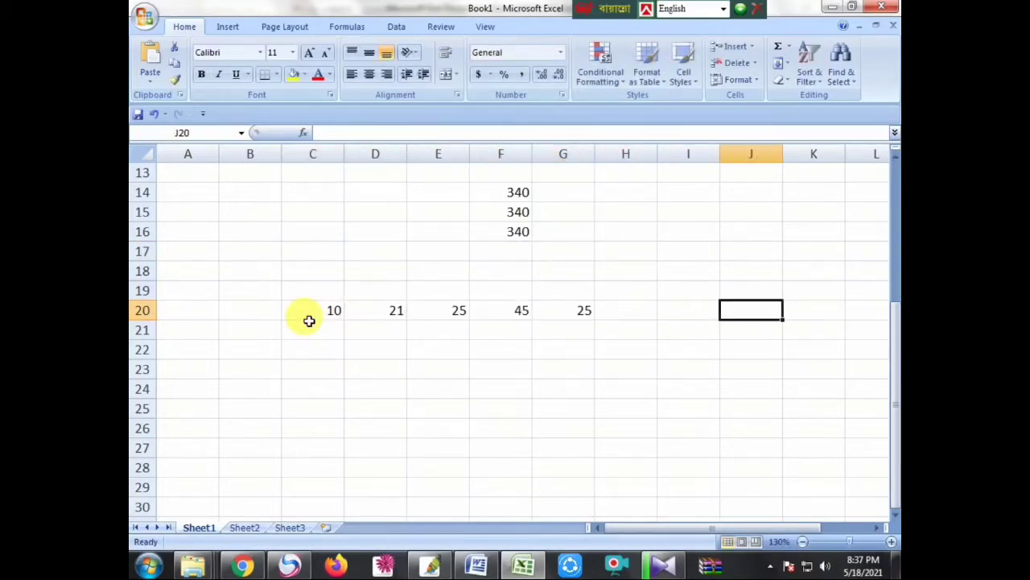
Step: Type =sum(c20:g20) in J20, correcting the mistaken j20 reference
type("=sum(")
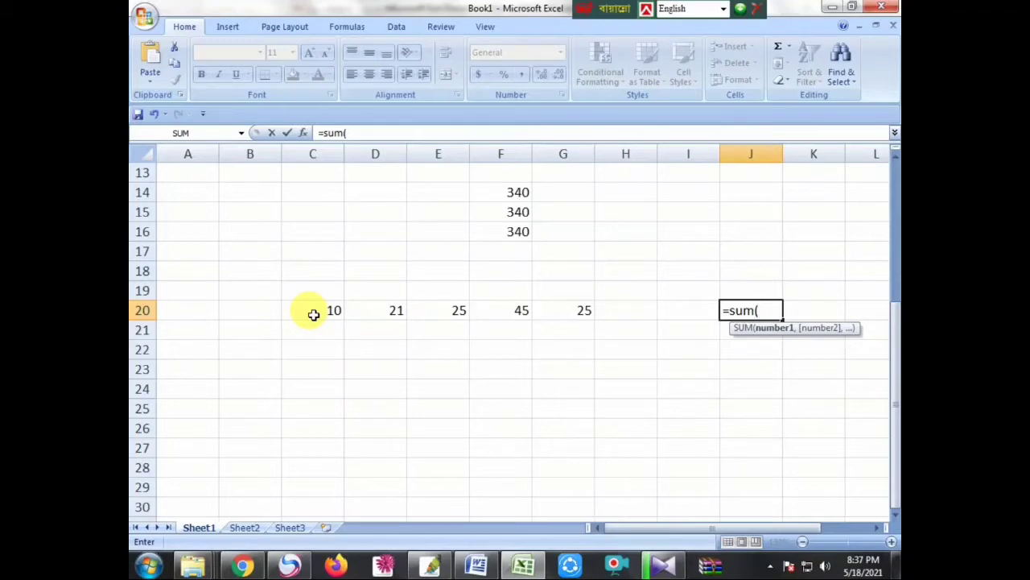
type("j")
type("20")
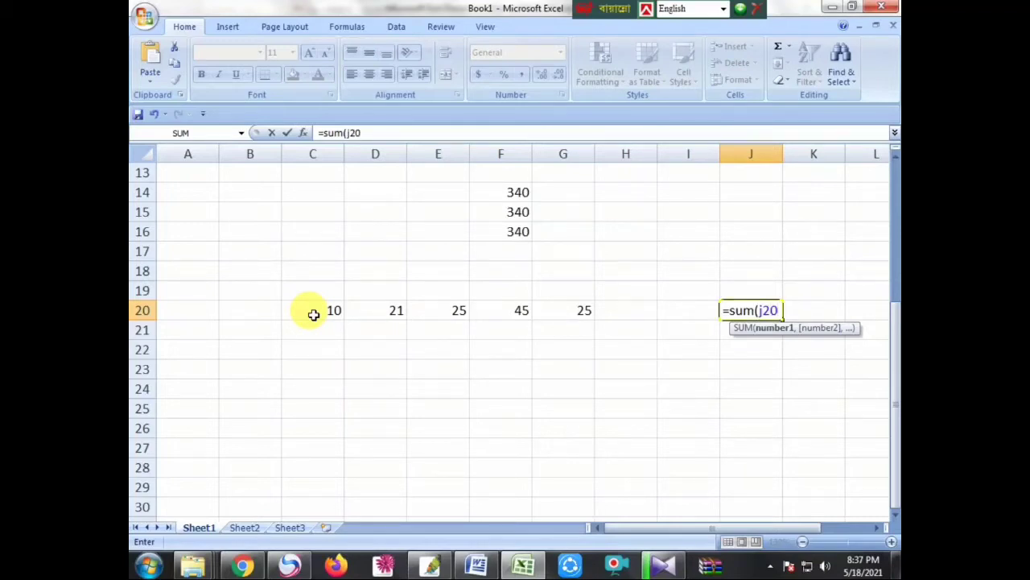
type(":")
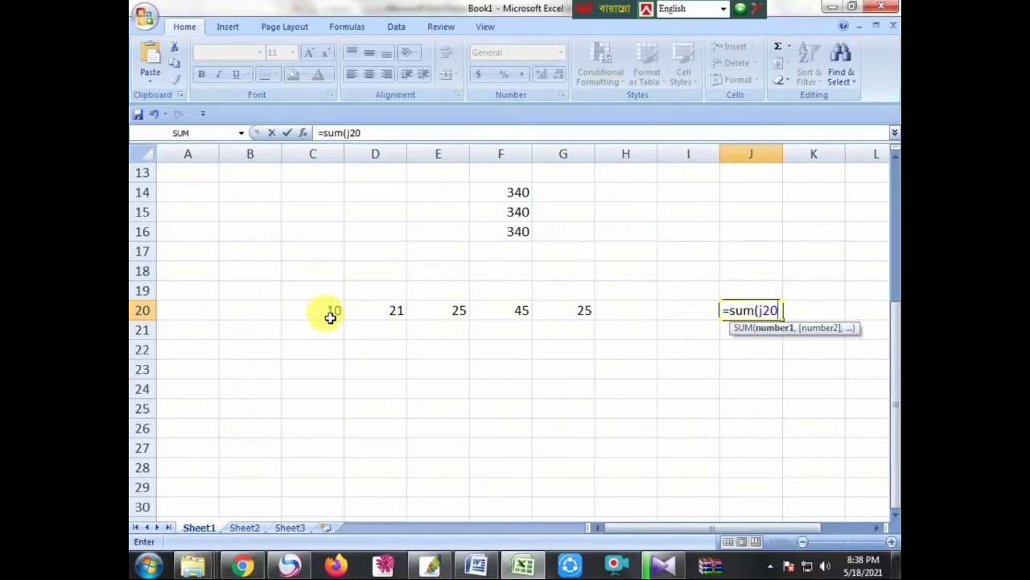
key("BackSpace")
key("BackSpace")
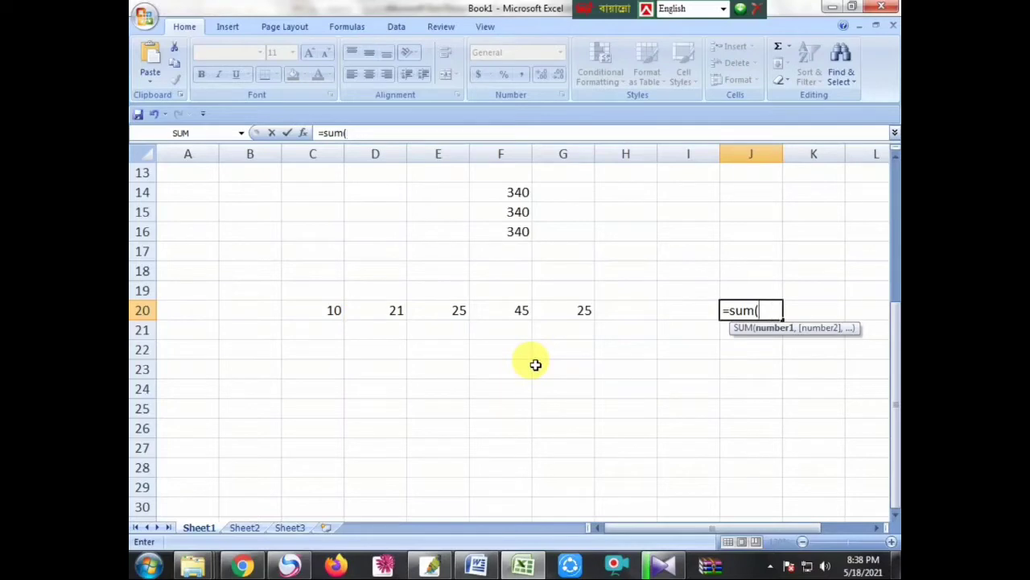
type("j")
type("20")
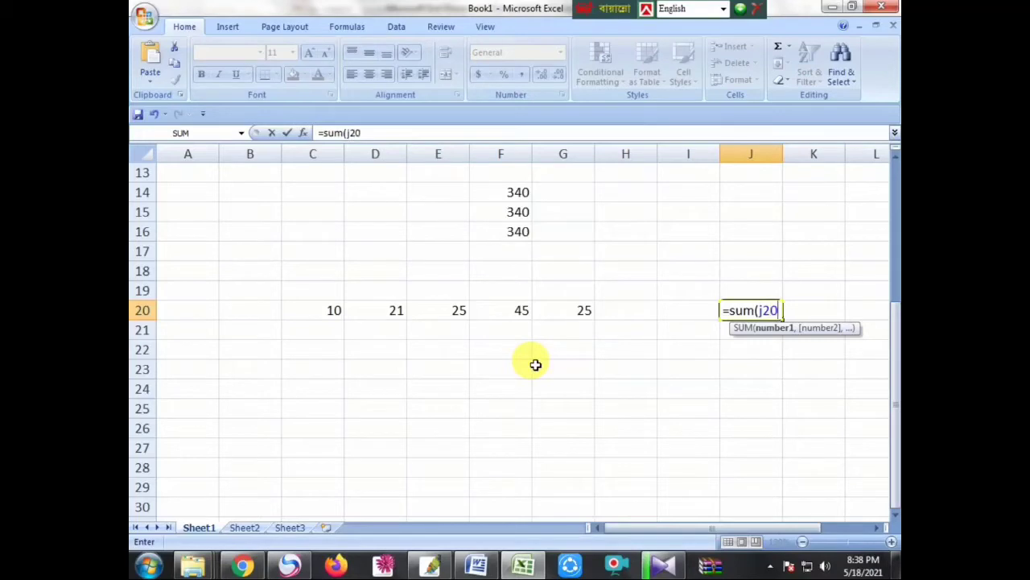
key("BackSpace")
key("BackSpace")
key("BackSpace")
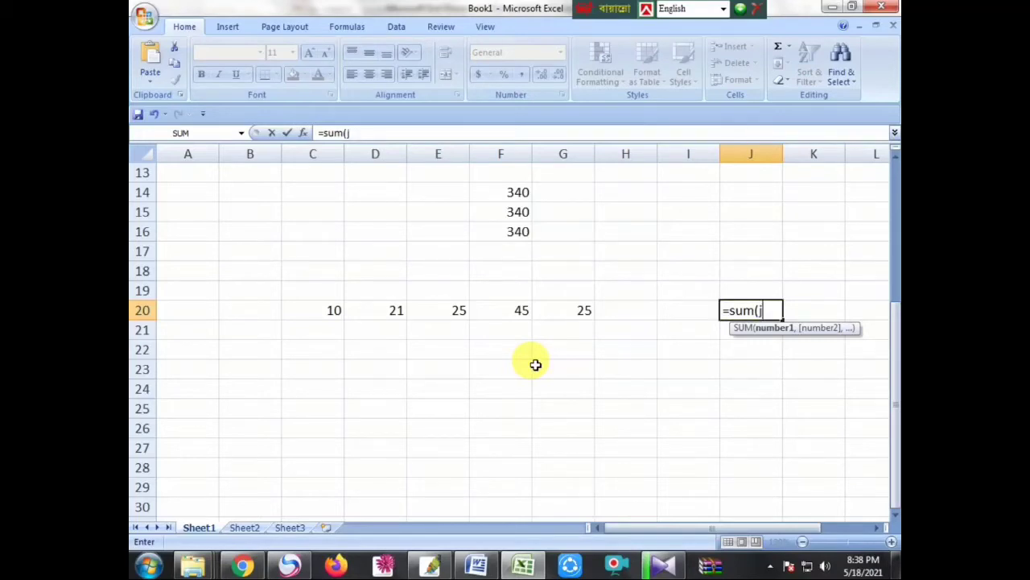
type("c")
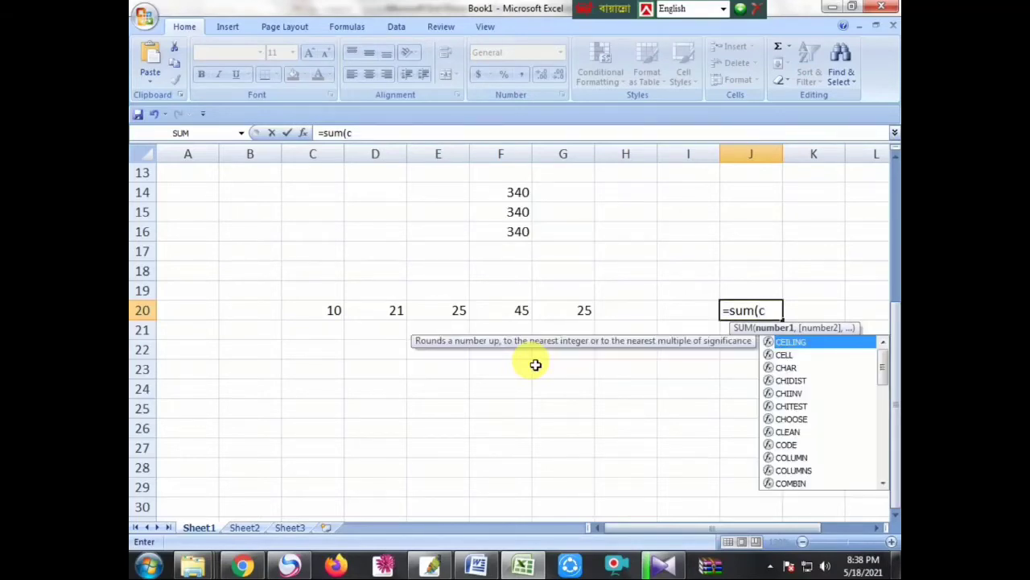
type("20")
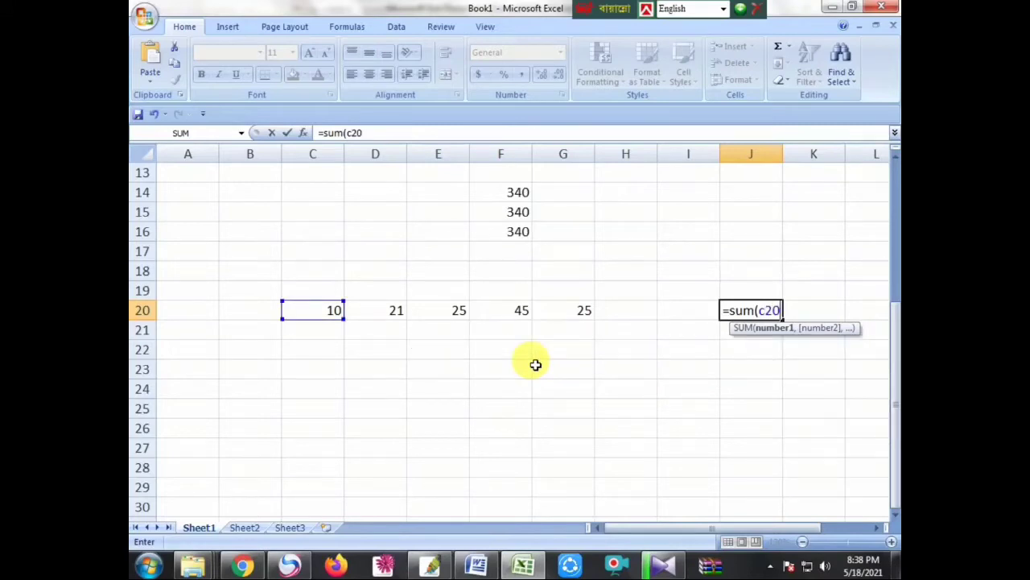
type(":")
type("g")
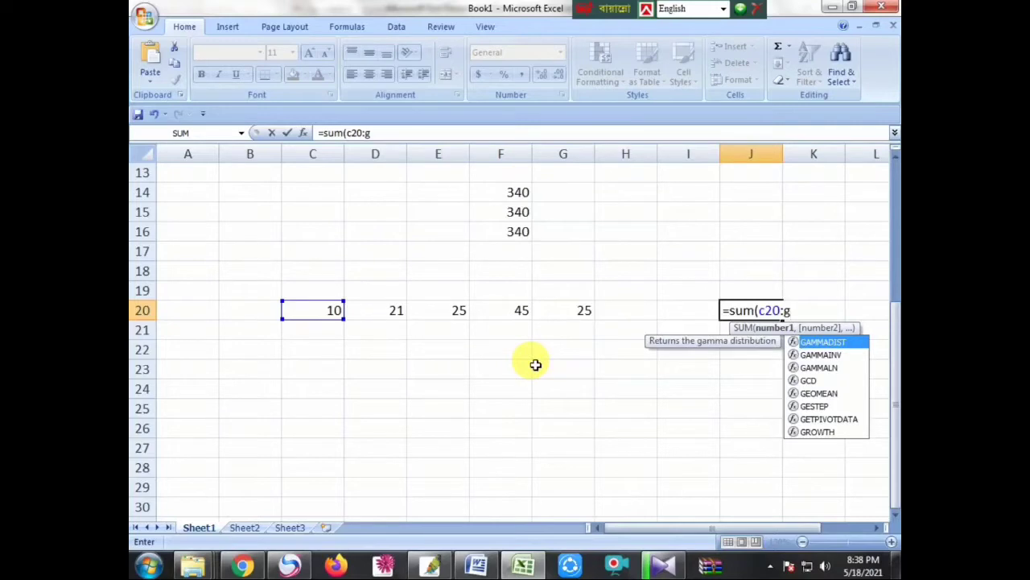
type("20")
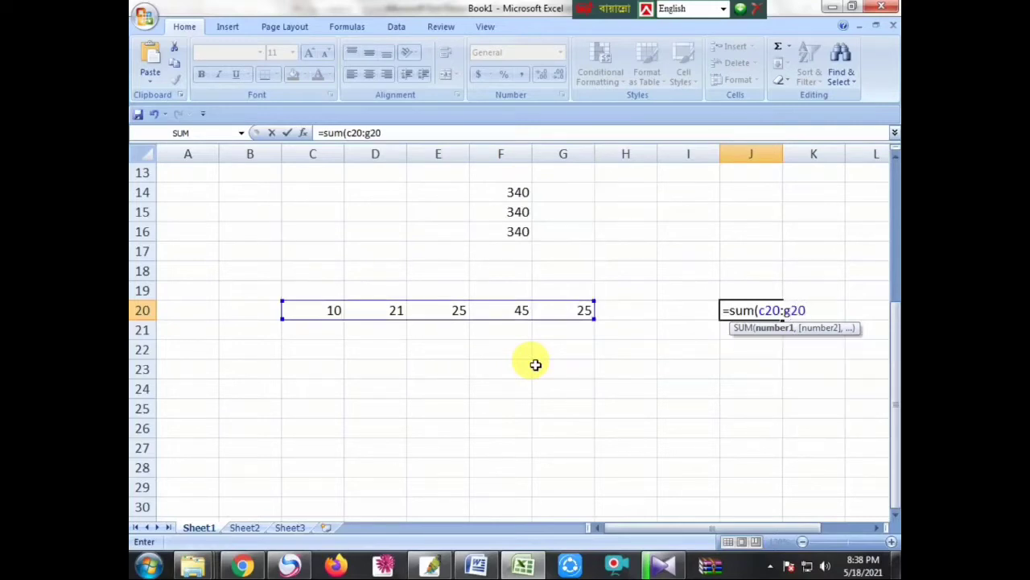
type(")")
Step: Commit J20's total and enter =SUM(C20:G20) in J21, extending the range with F8
key("Return")
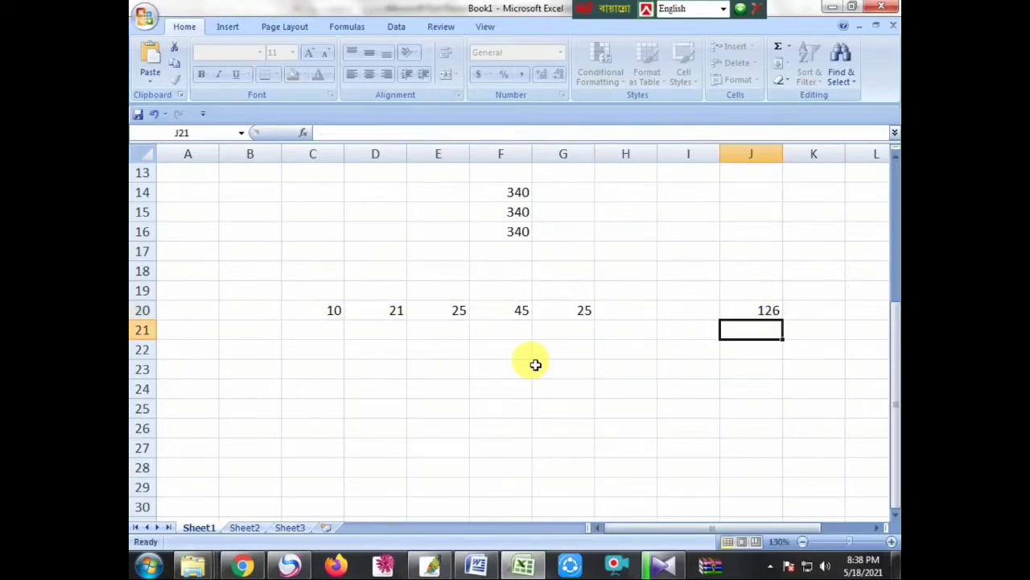
type("=")
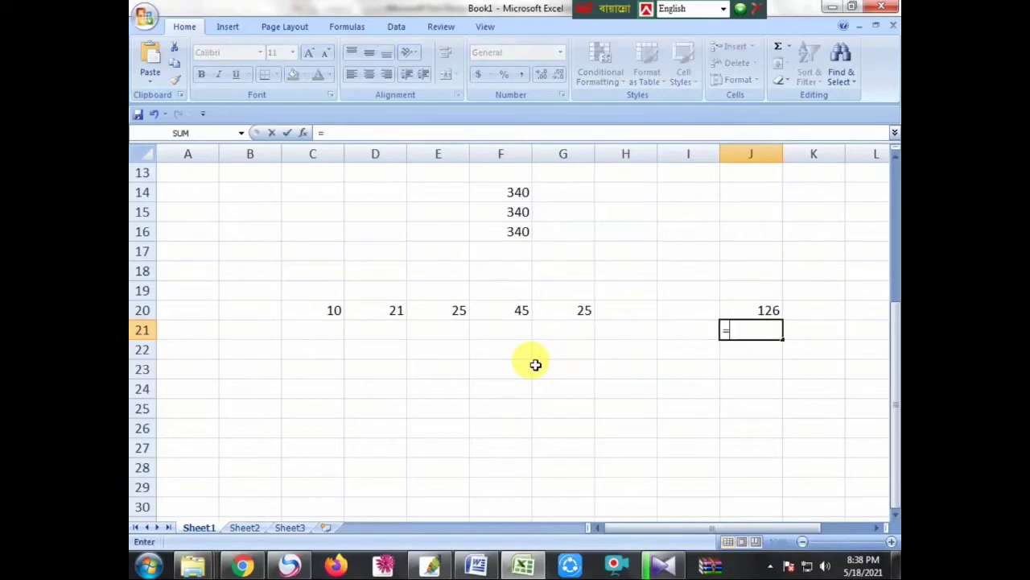
type("sum")
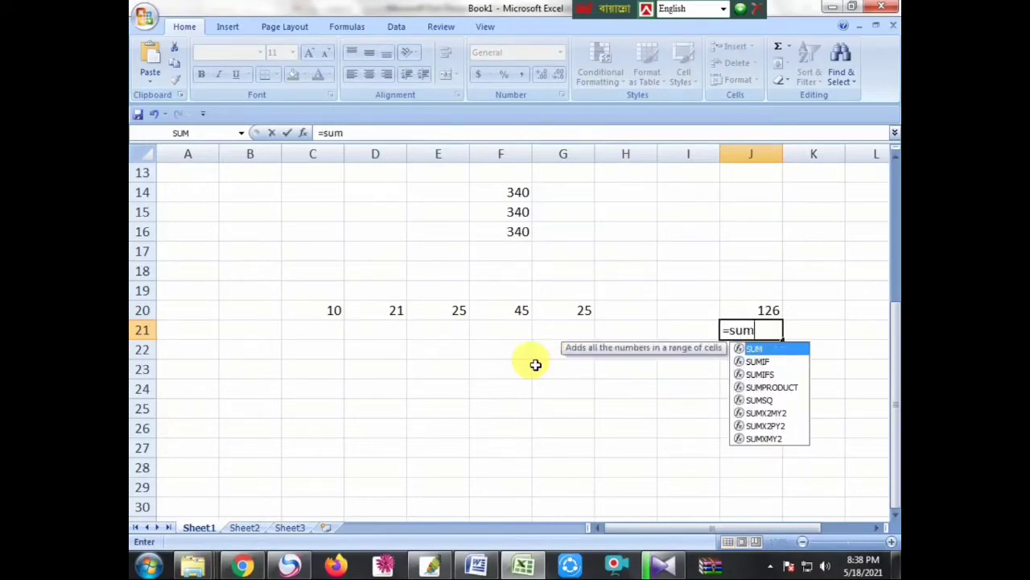
type("(")
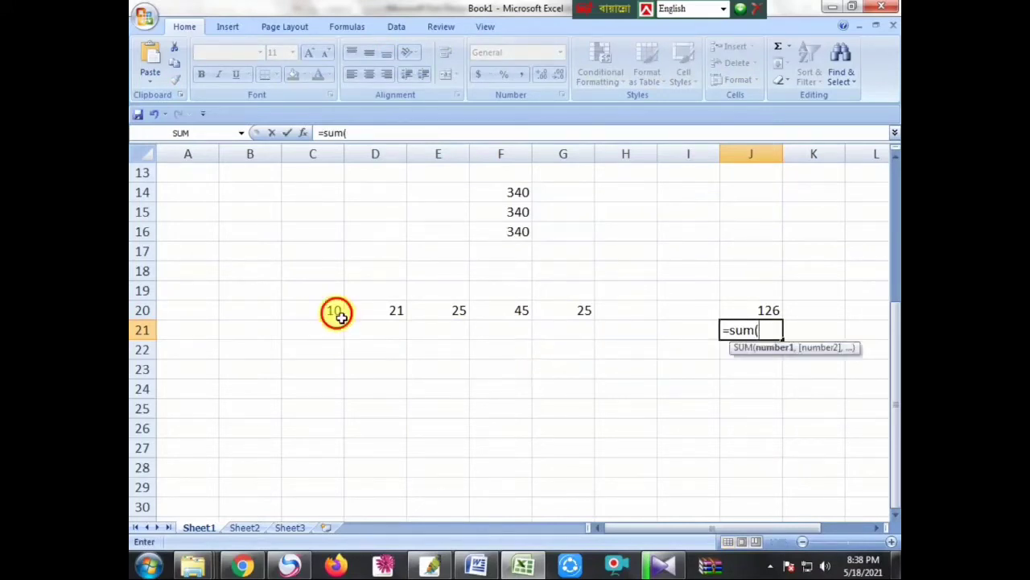
left_click(338, 314)
key("F8")
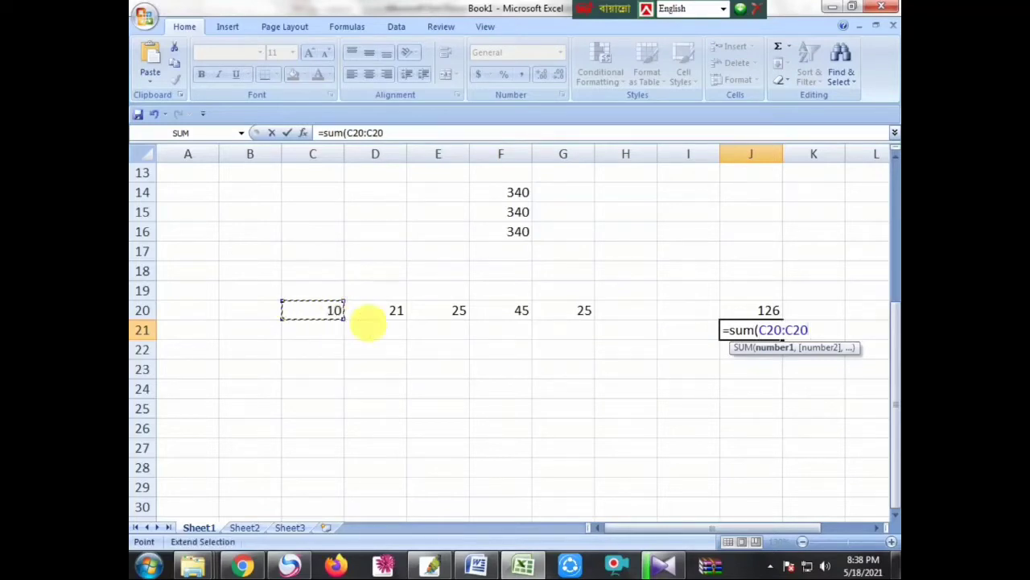
left_click(568, 316)
type(")")
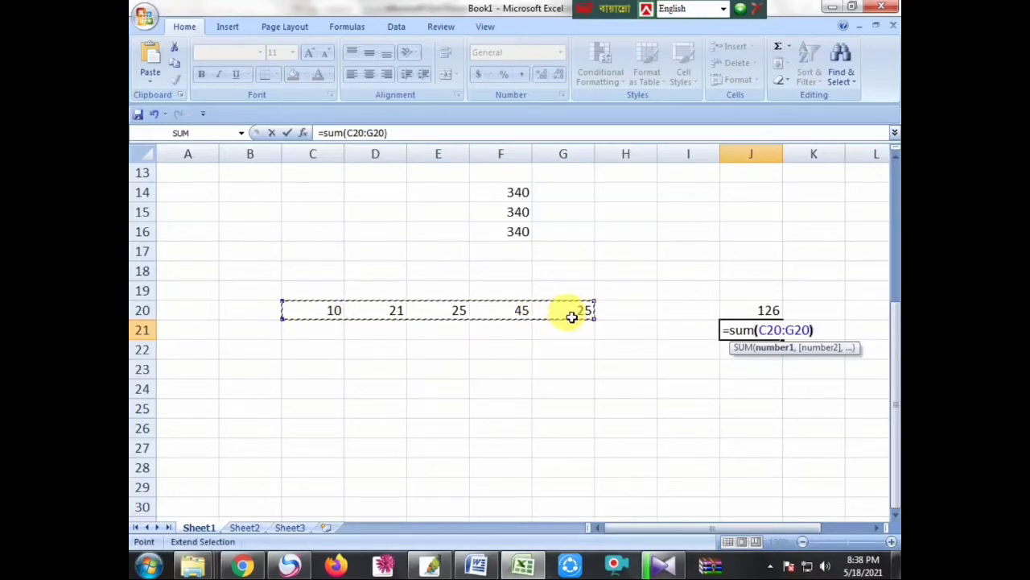
key("Return")
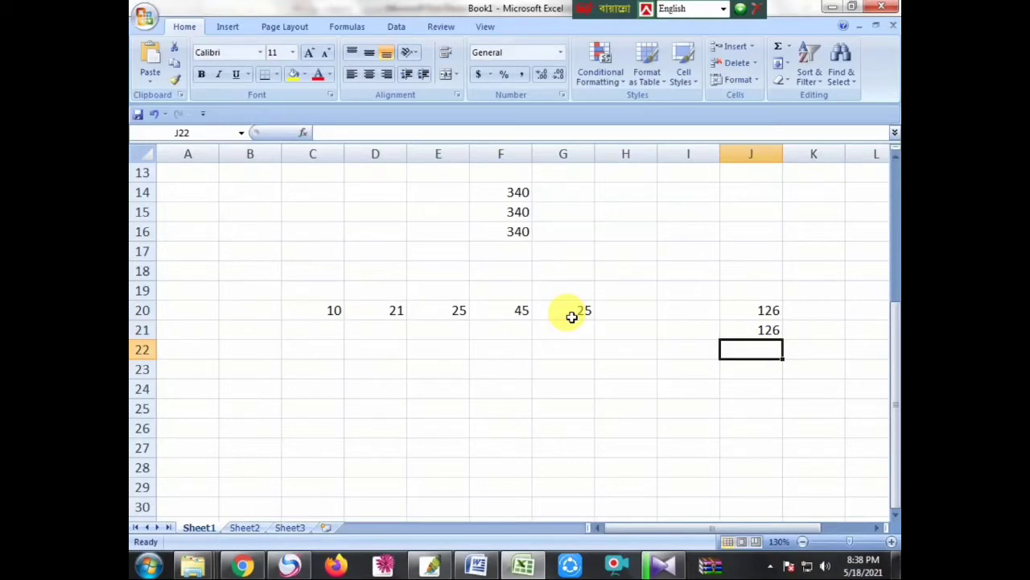
Step: Enter =SUM(C20:G20) in J22 by dragging across C20 to G20
type("=")
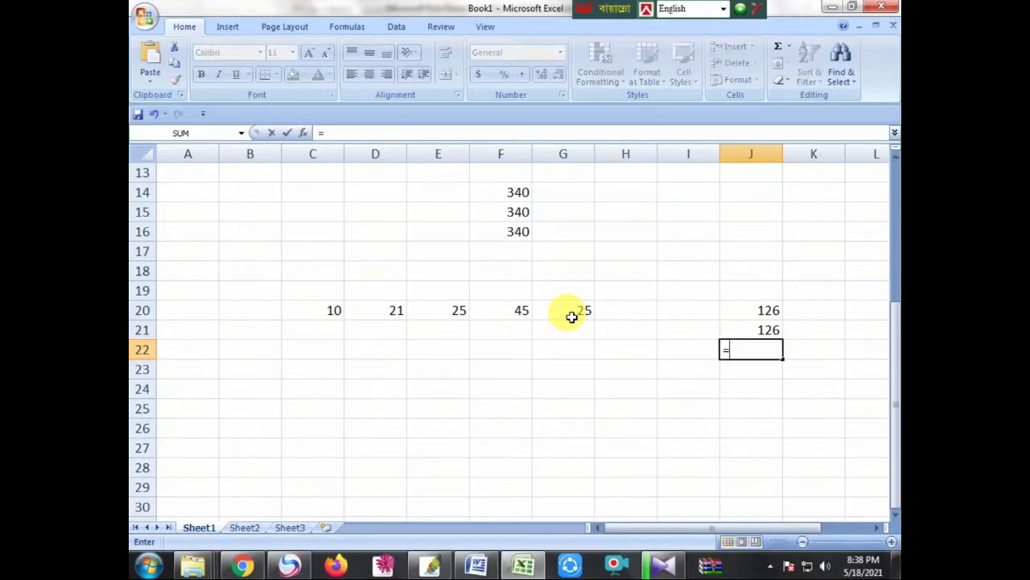
type("s")
type("um(")
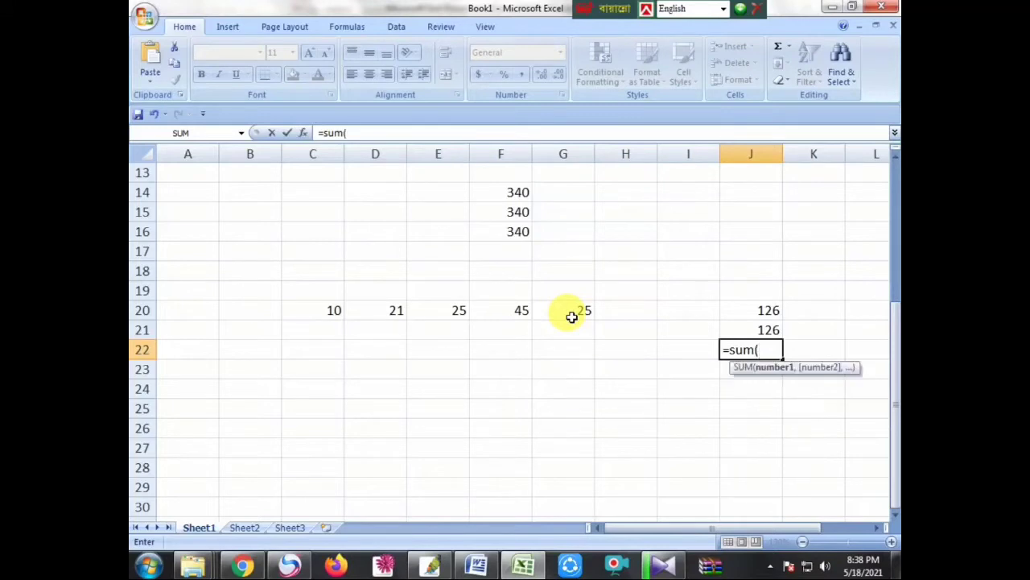
left_click_drag(322, 314, 559, 316)
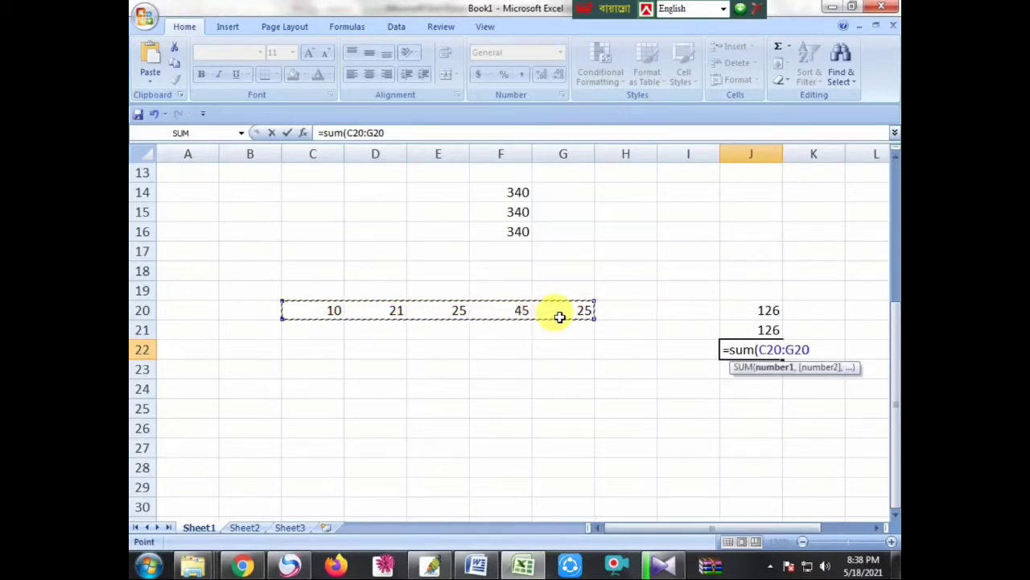
type(")")
key("Return")
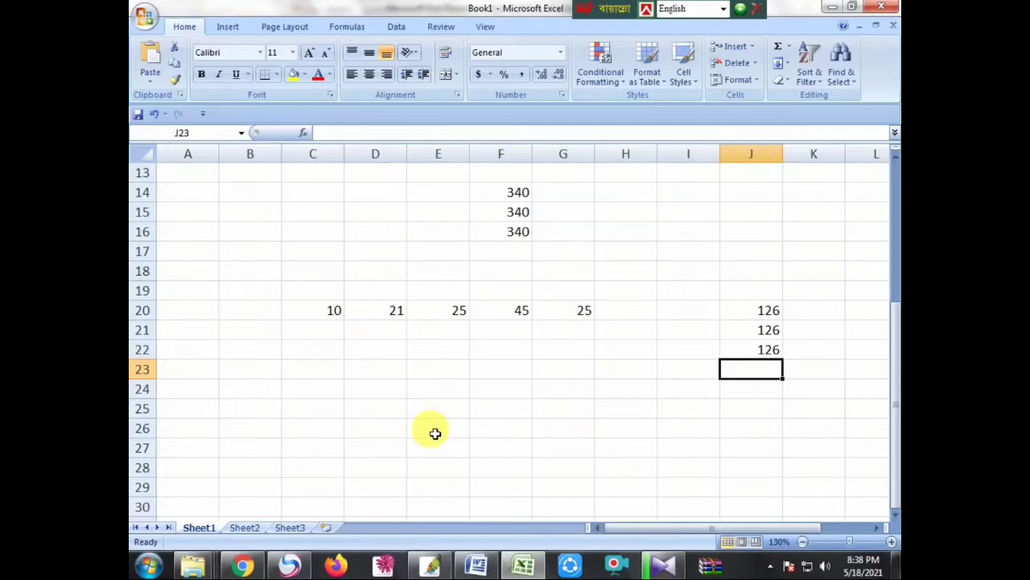
Step: Enter 10 in G28, 35 in G31, 32 in E29 and 25 in F29
scroll(434, 433, "down", 2)
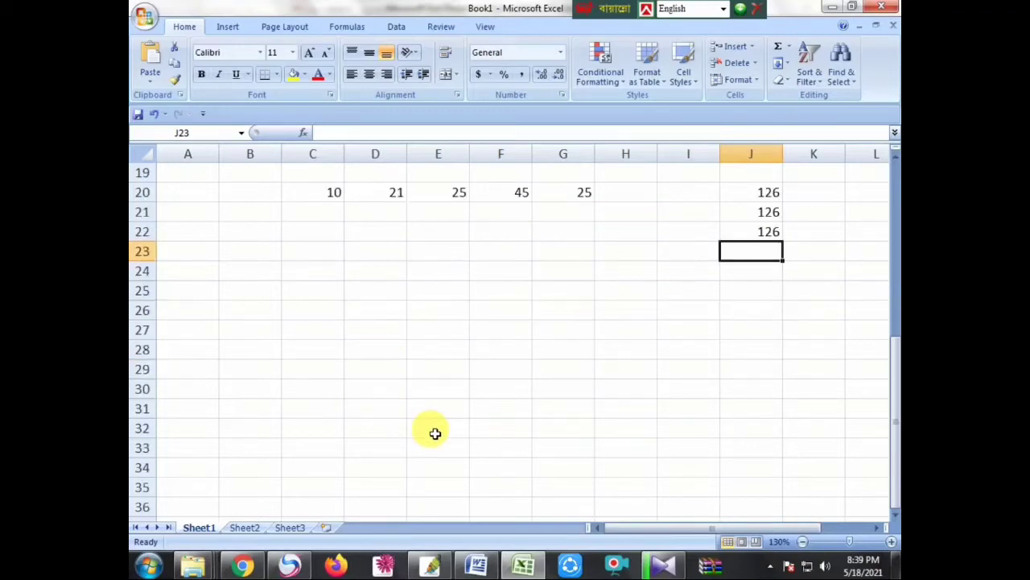
scroll(434, 431, "down", 1)
scroll(435, 431, "down", 1)
left_click(585, 242)
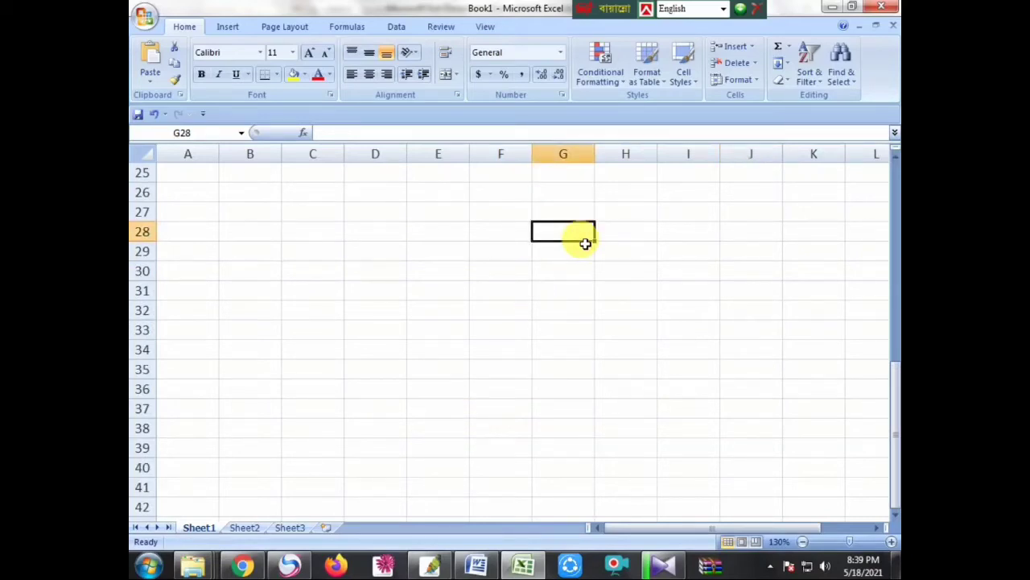
type("10")
left_click(578, 297)
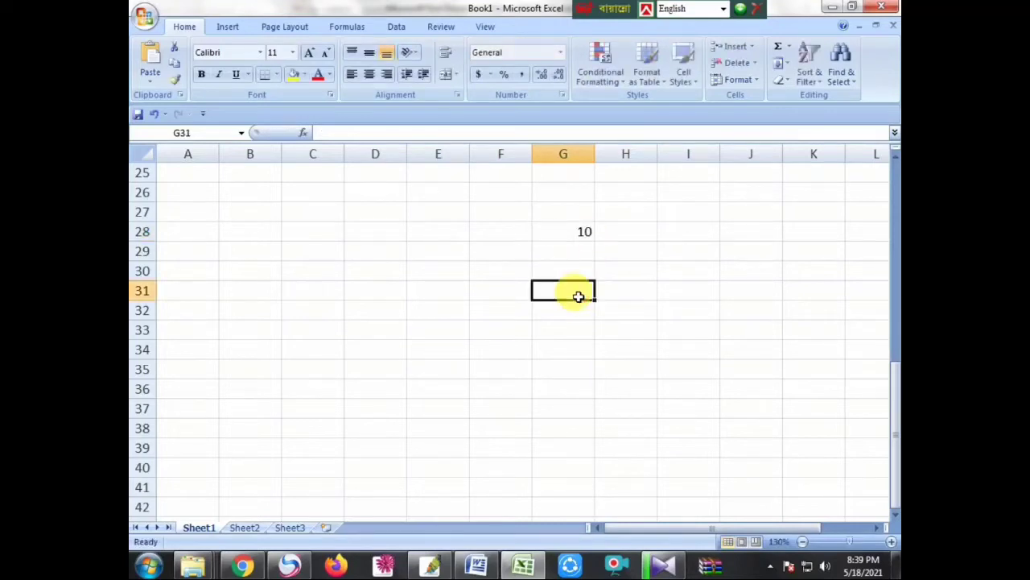
type("35")
left_click(463, 256)
type("3")
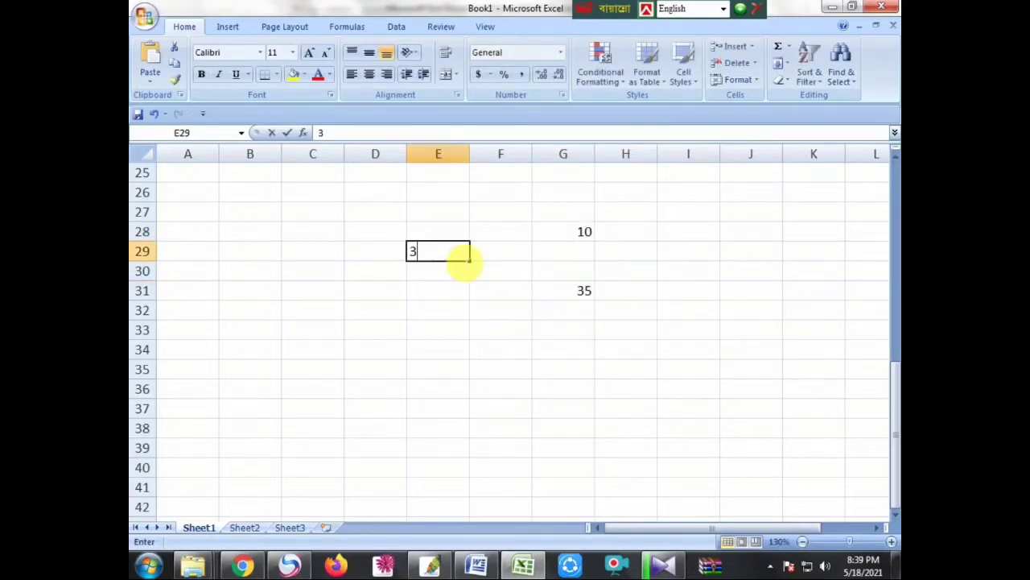
type("2")
left_click(515, 258)
type("2")
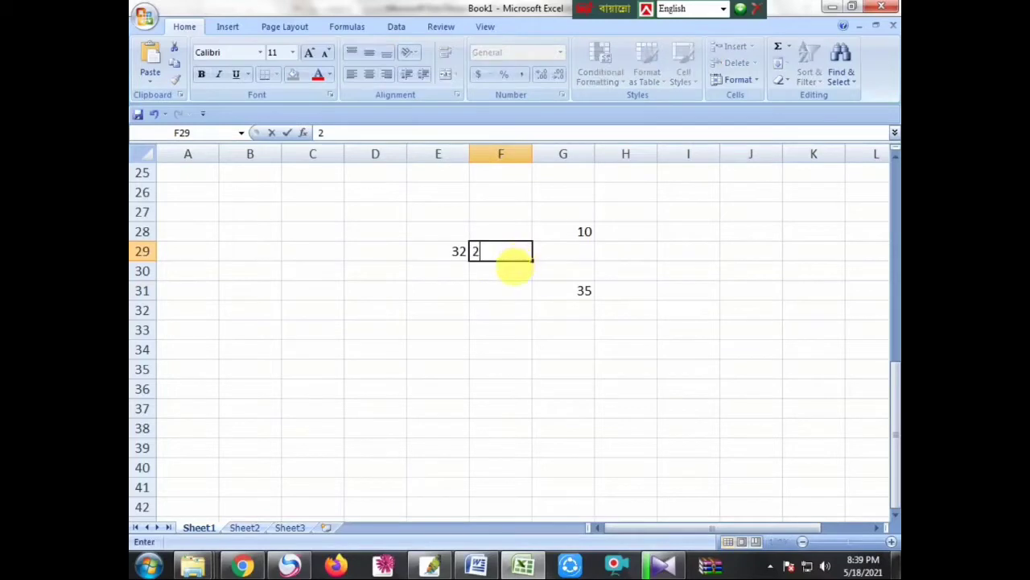
type("5")
left_click(630, 270)
Step: Enter 22 in H30, F26 and H26, and 20 in F31, I28 and H32
type("22")
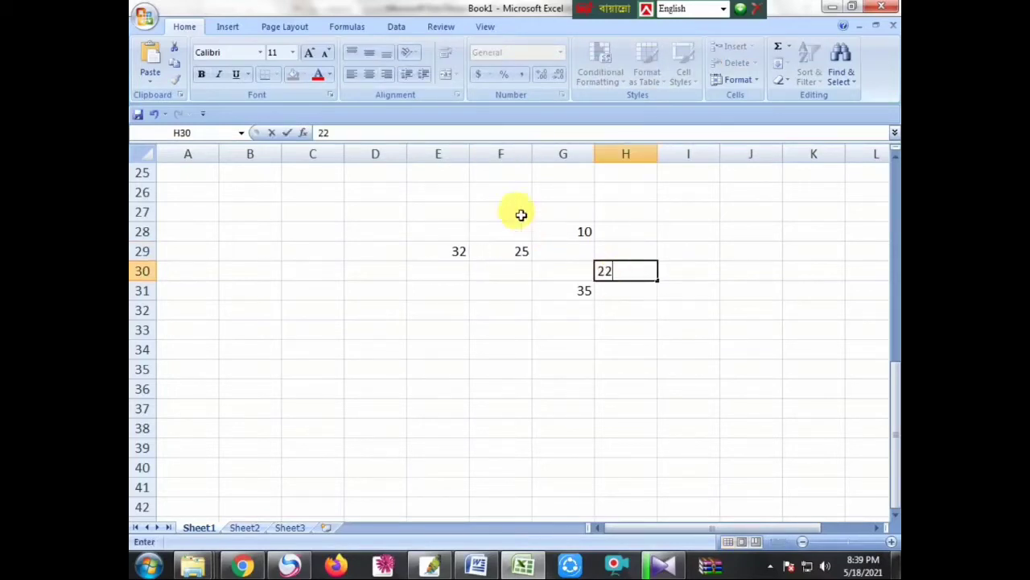
left_click(518, 198)
type("22")
left_click(602, 193)
type("2")
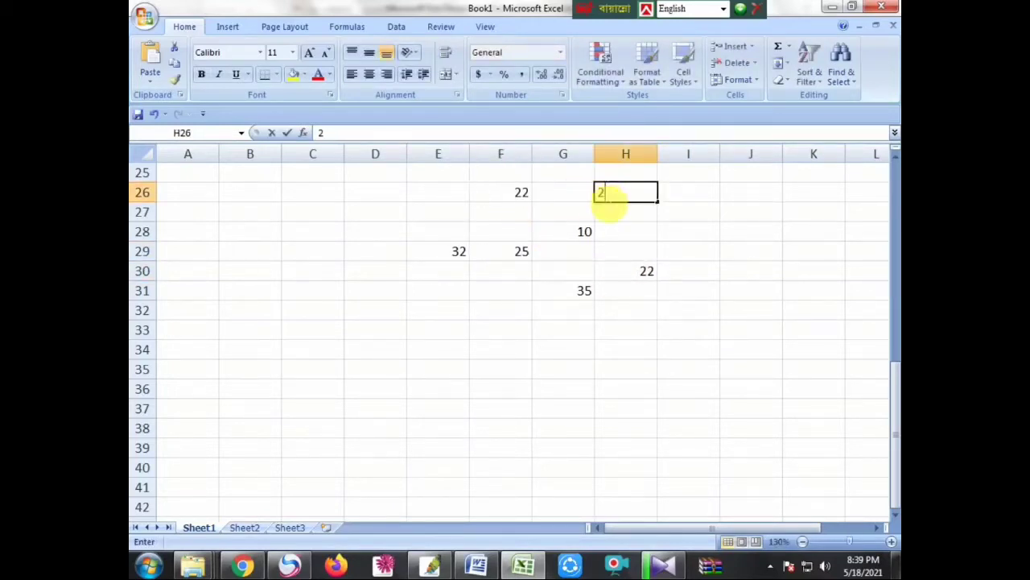
type("2")
left_click(509, 293)
type("20")
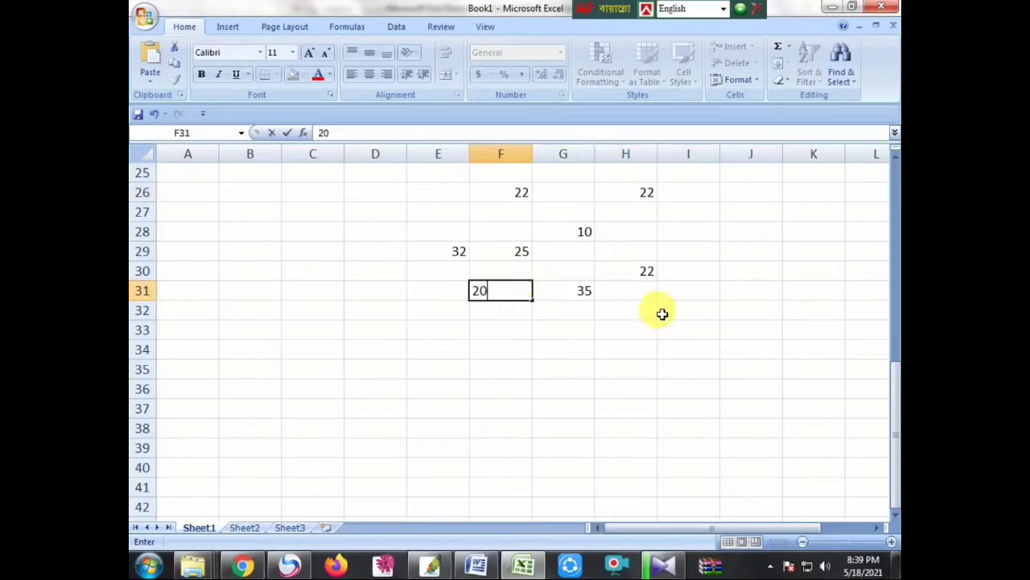
left_click(685, 231)
type("20")
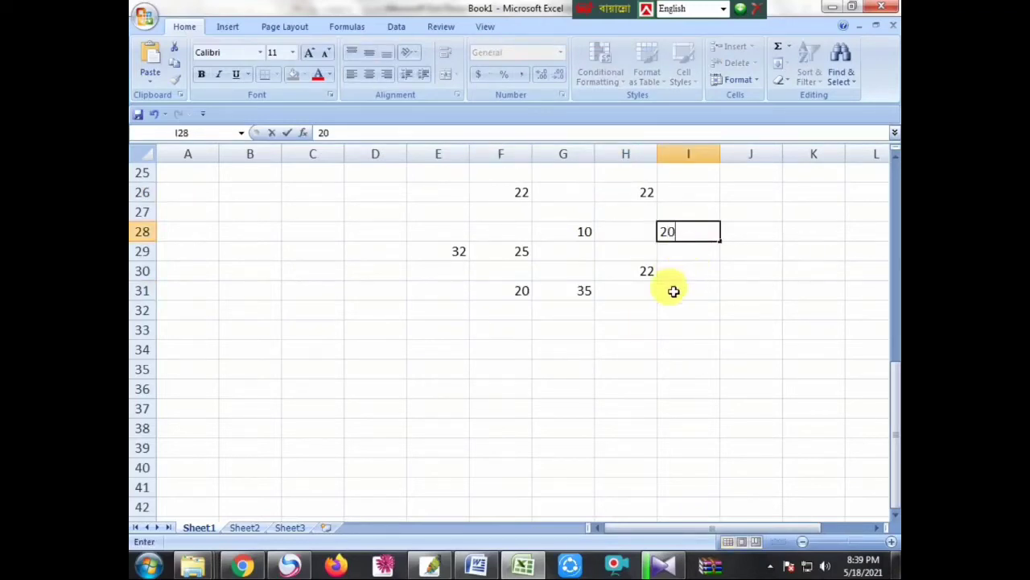
left_click(634, 318)
type("00")
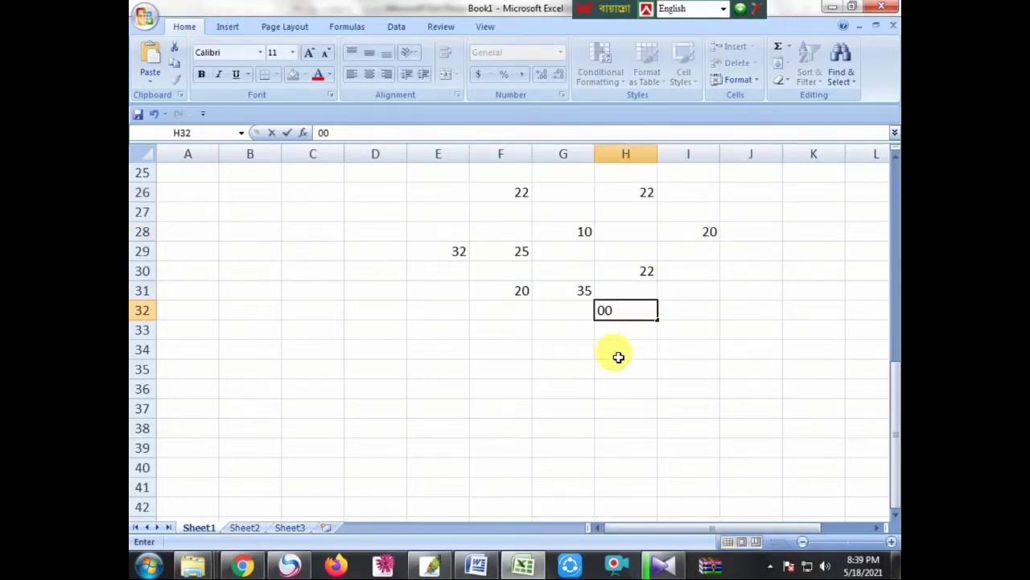
type("20")
left_click(624, 352)
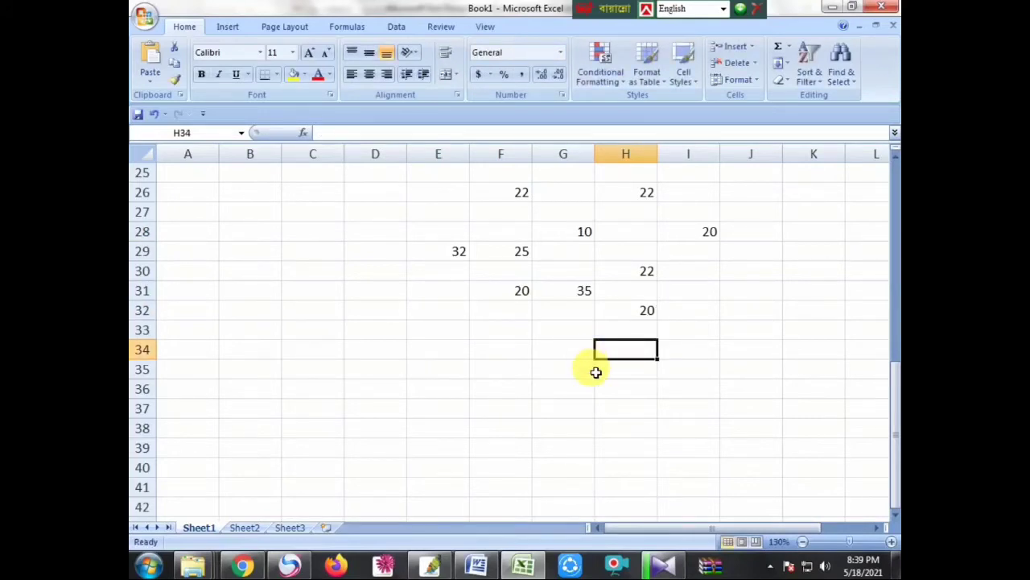
Step: In H34, add the ten number cells from F26 to H32 with plus signs, totalling 228
type("=")
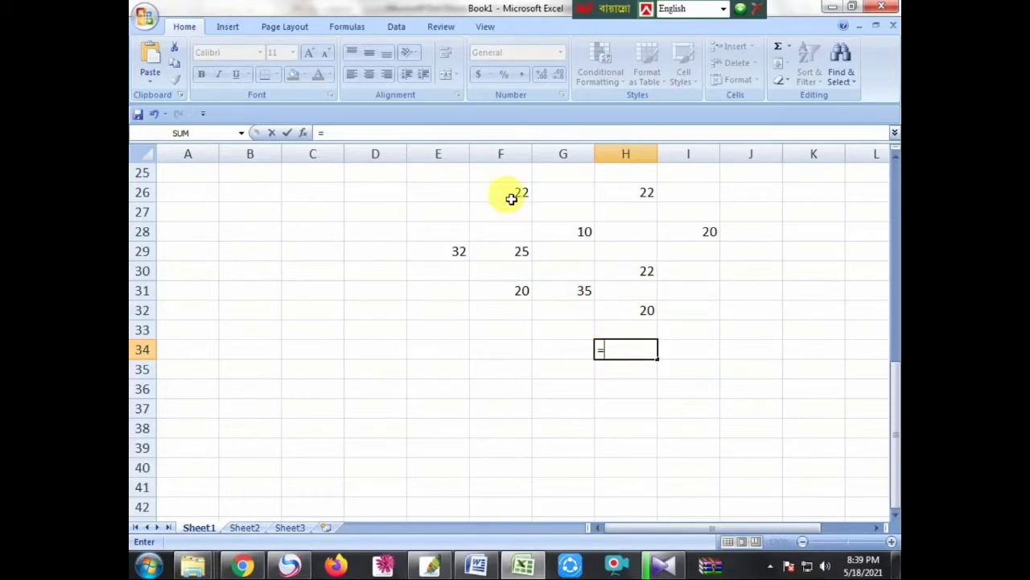
left_click(511, 198)
type("+")
left_click(633, 195)
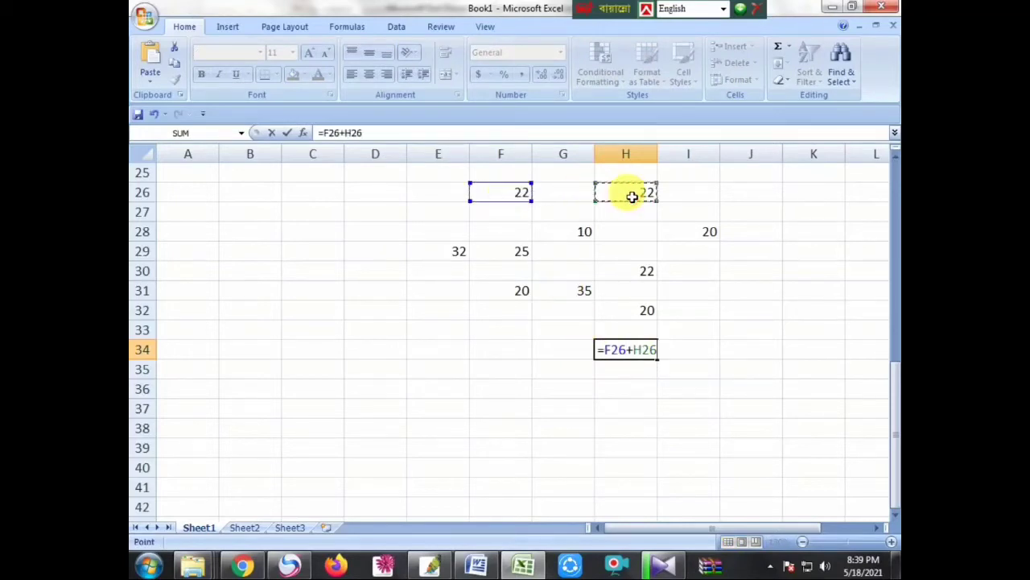
type("+")
left_click(706, 231)
type("+")
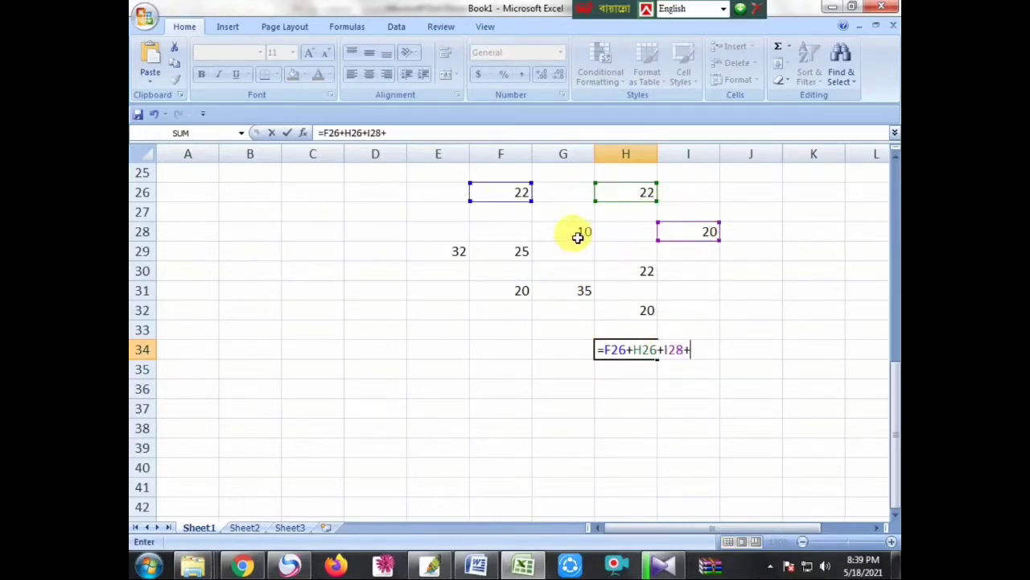
left_click(579, 233)
type("+")
left_click(448, 253)
type("+")
left_click(515, 253)
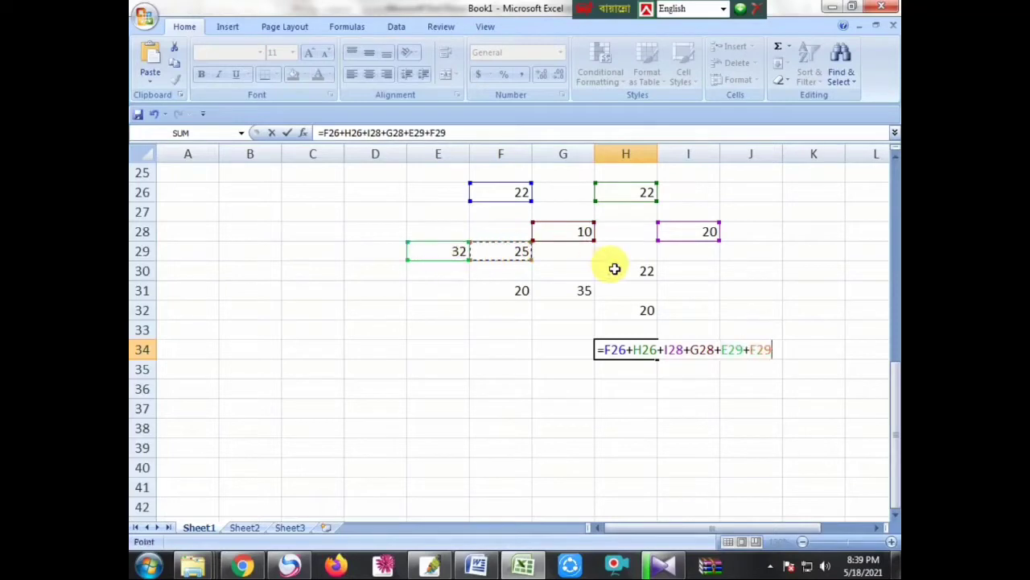
type("+")
left_click(642, 271)
type("+")
left_click(518, 292)
type("+")
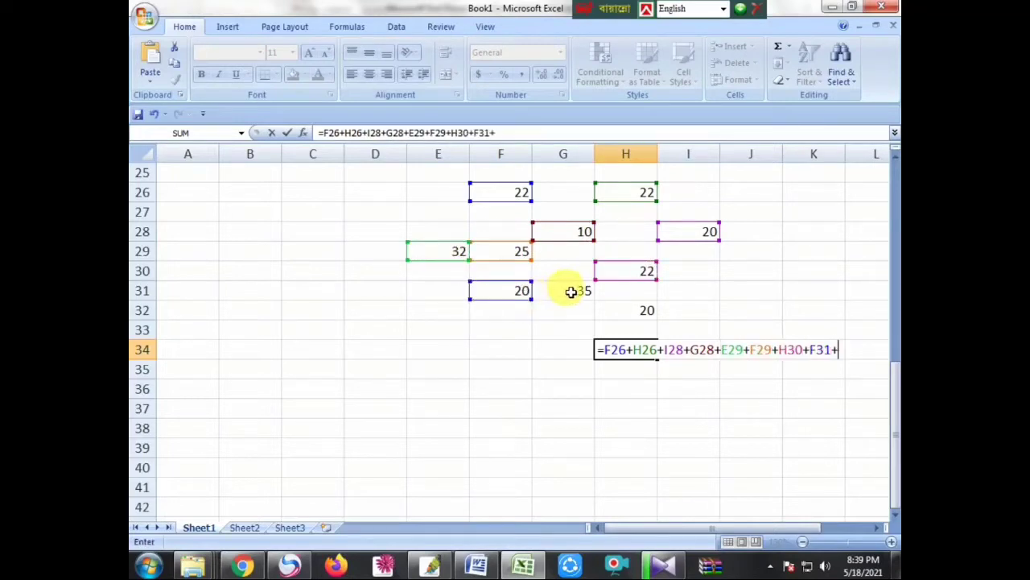
left_click(572, 291)
type("+")
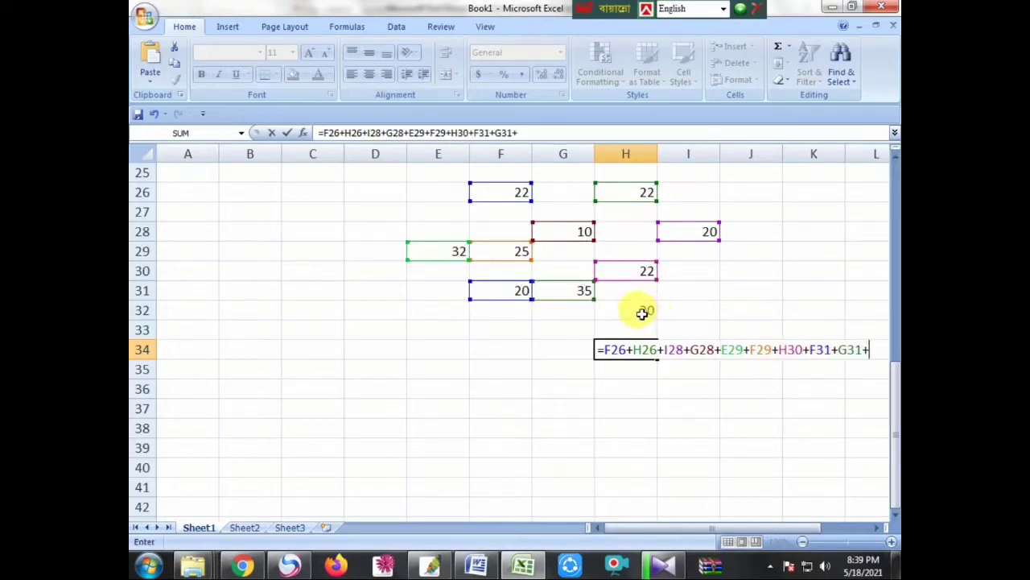
left_click(631, 321)
key("Return")
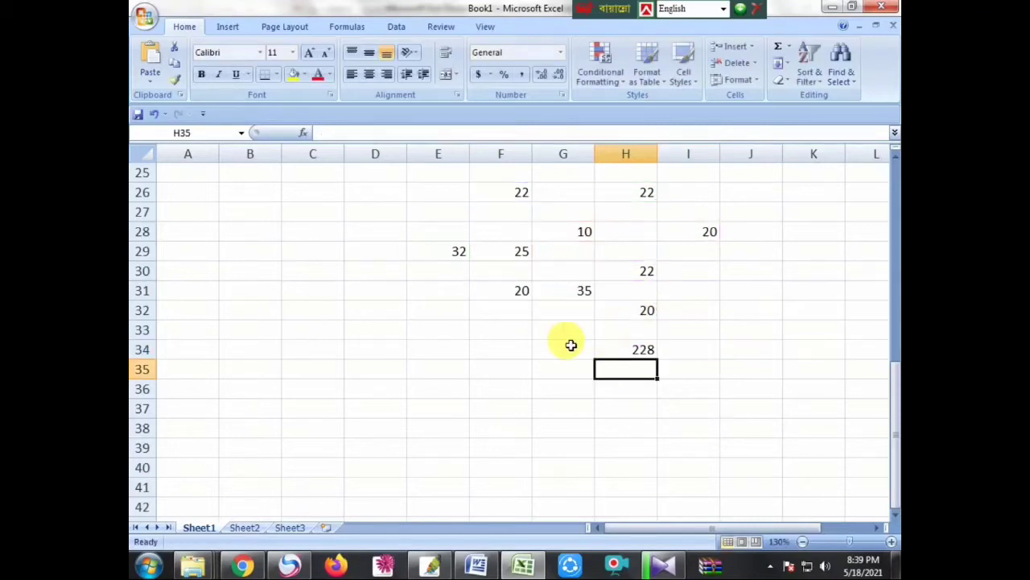
Step: Fill cells H34 and H35 with yellow
left_click(627, 349)
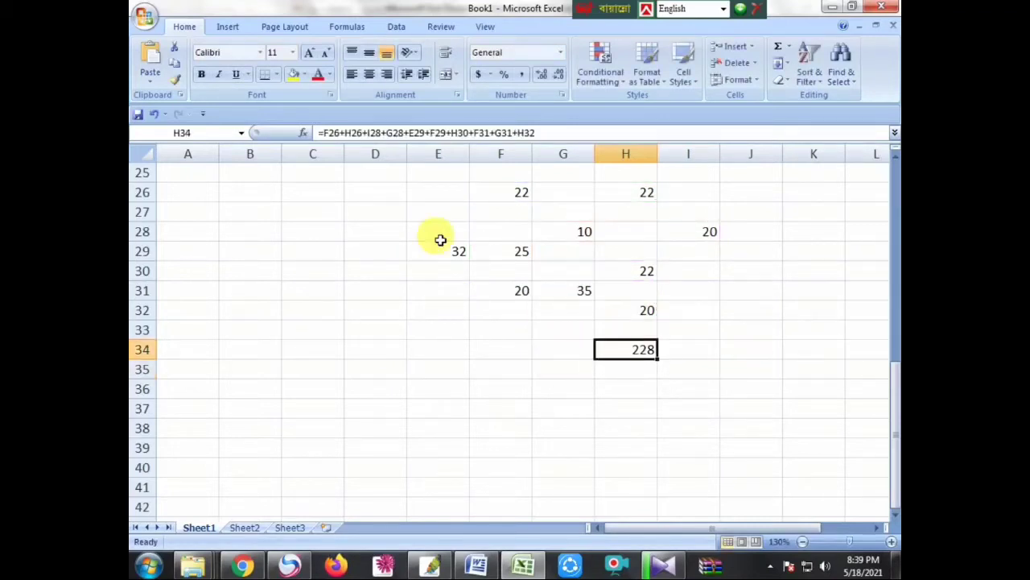
left_click(294, 74)
left_click(634, 372)
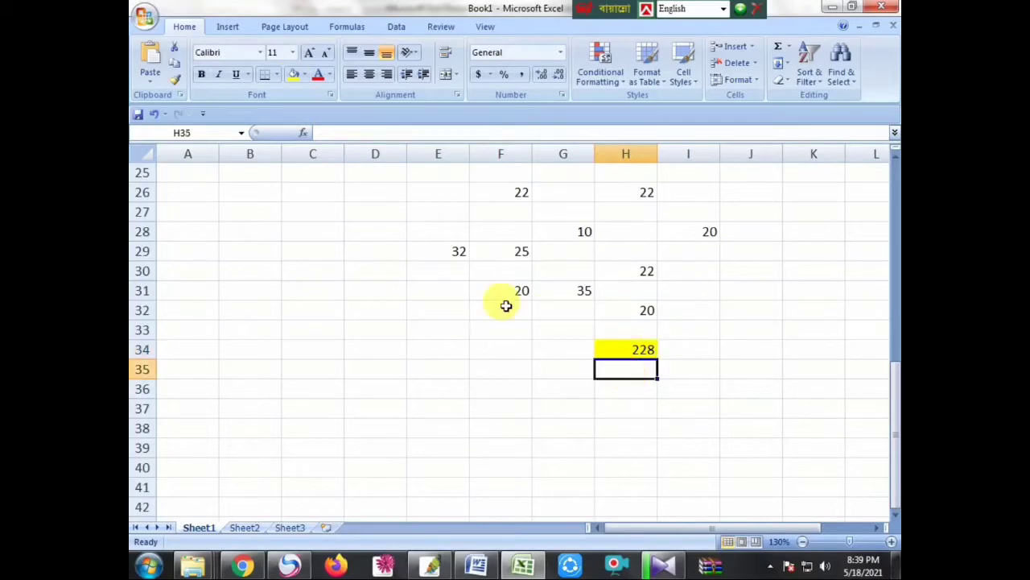
left_click(291, 74)
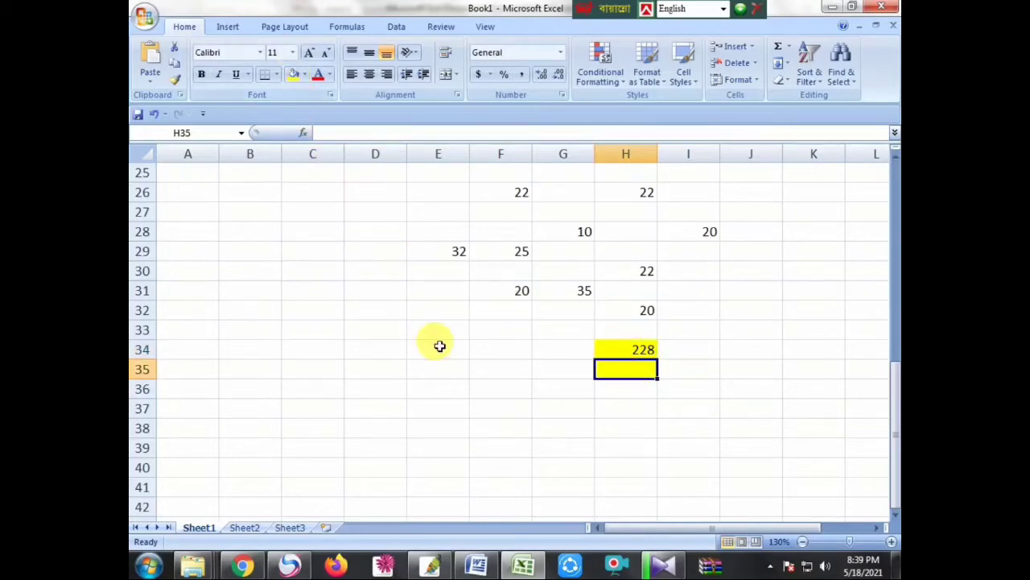
Step: In H35, enter =F26+H26+G28+I28+E29+F29+H30+F31+G31+H32, again giving 228
type("=")
left_click(515, 196)
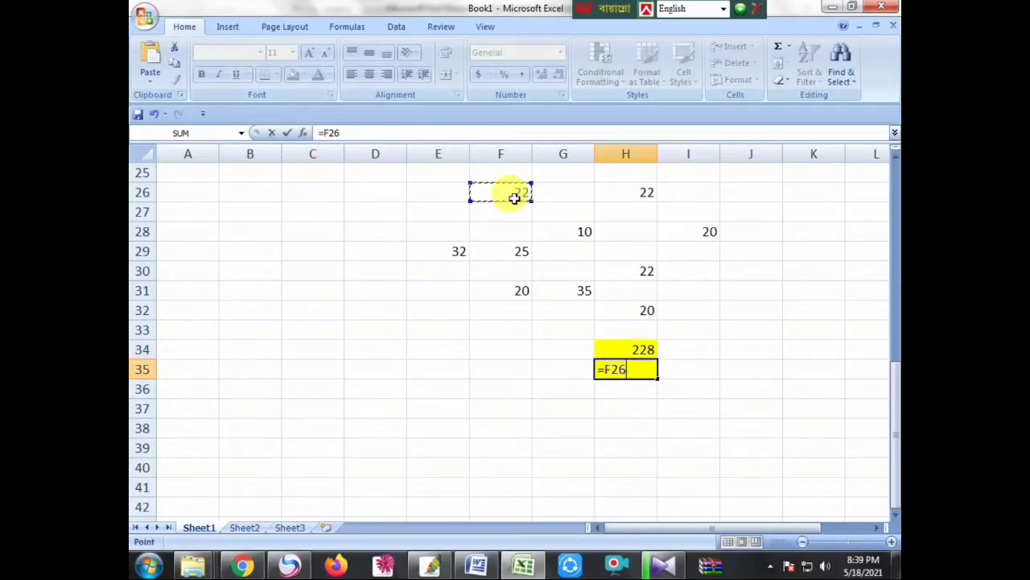
type("+")
left_click(640, 194)
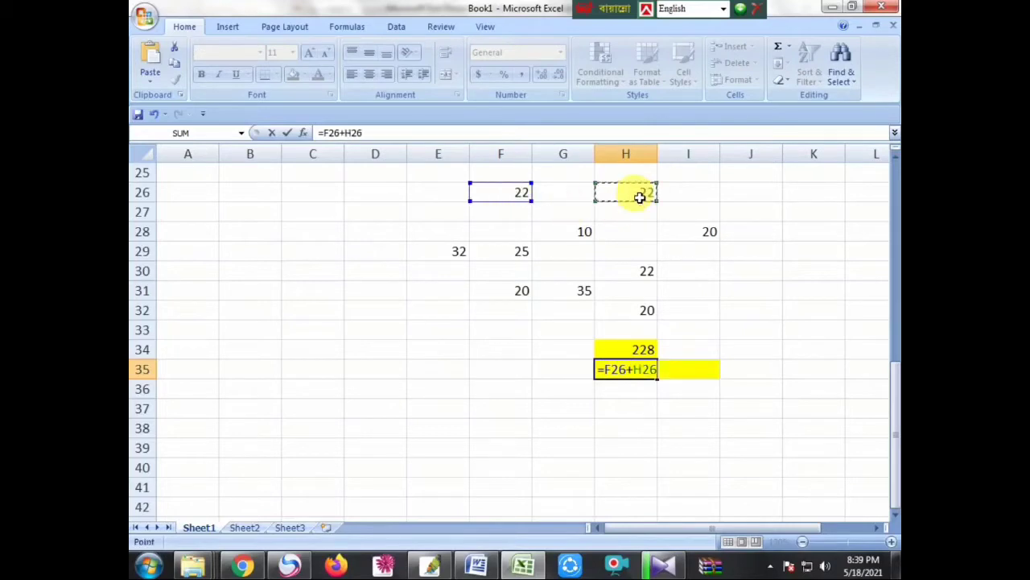
type("+")
left_click(580, 236)
type("+")
left_click(702, 234)
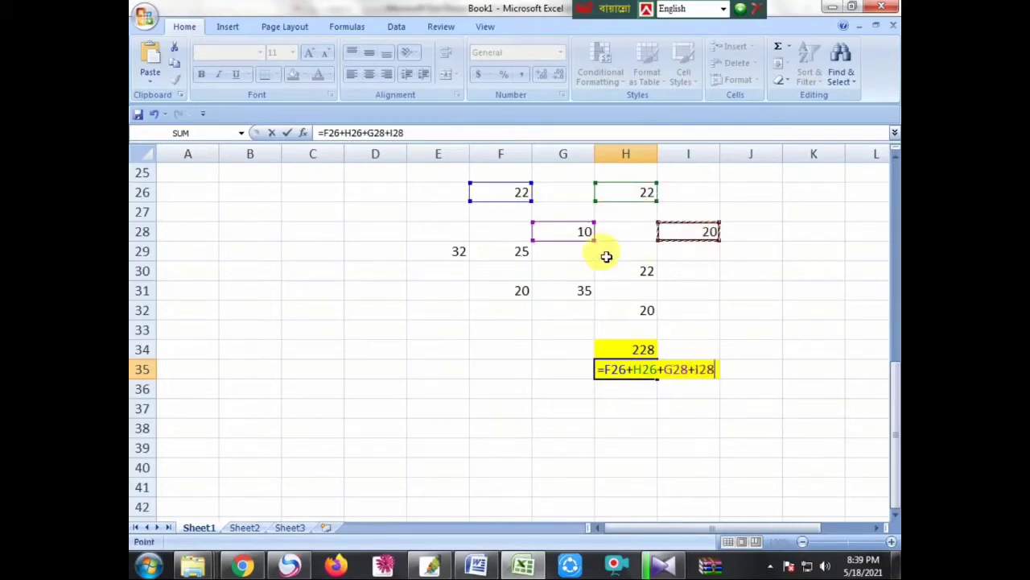
type("+")
left_click(458, 253)
type("+")
left_click(505, 252)
type("+")
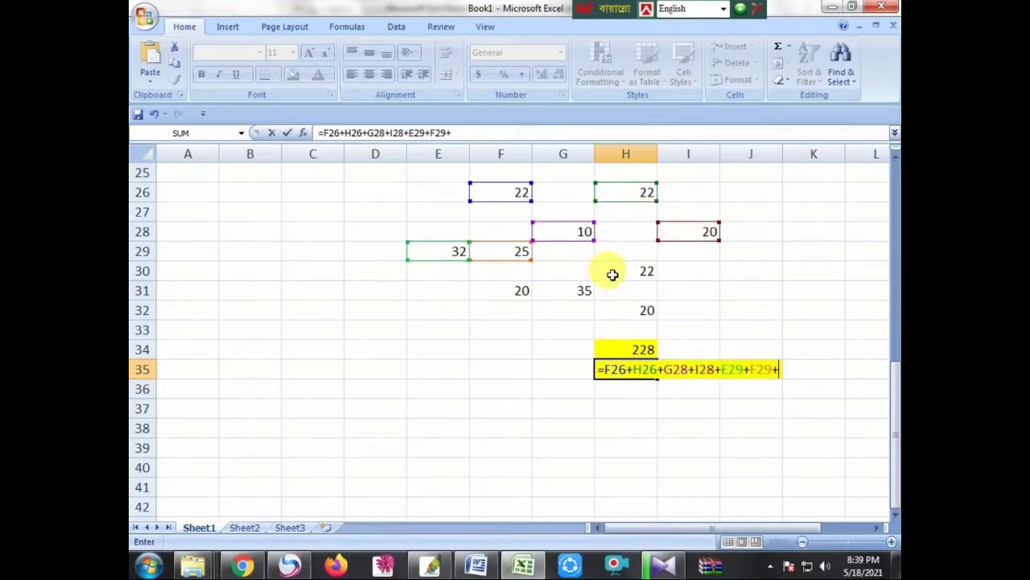
left_click(621, 273)
type("+")
left_click(523, 294)
type("+")
left_click(582, 293)
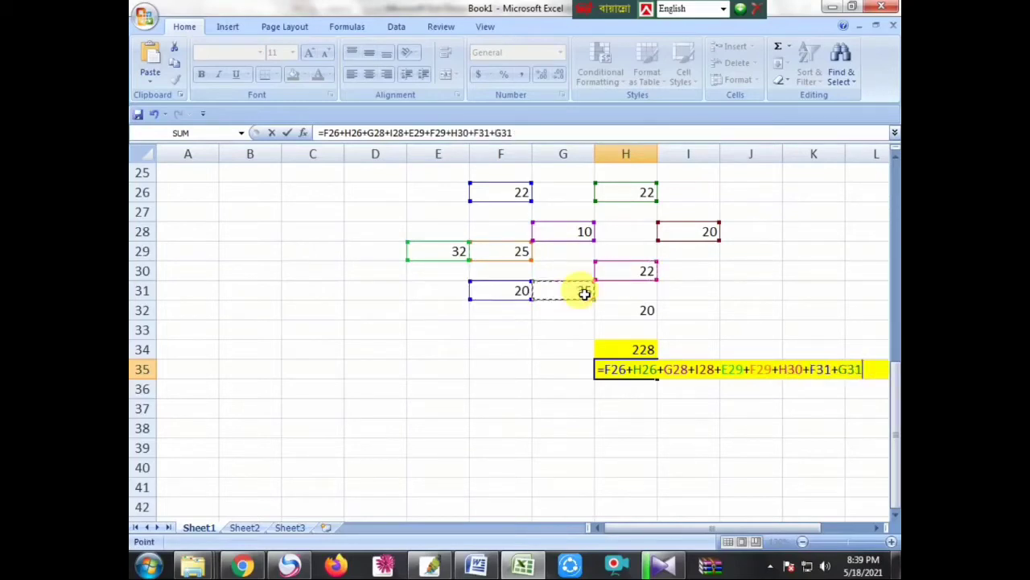
type("+")
left_click(639, 316)
key("Return")
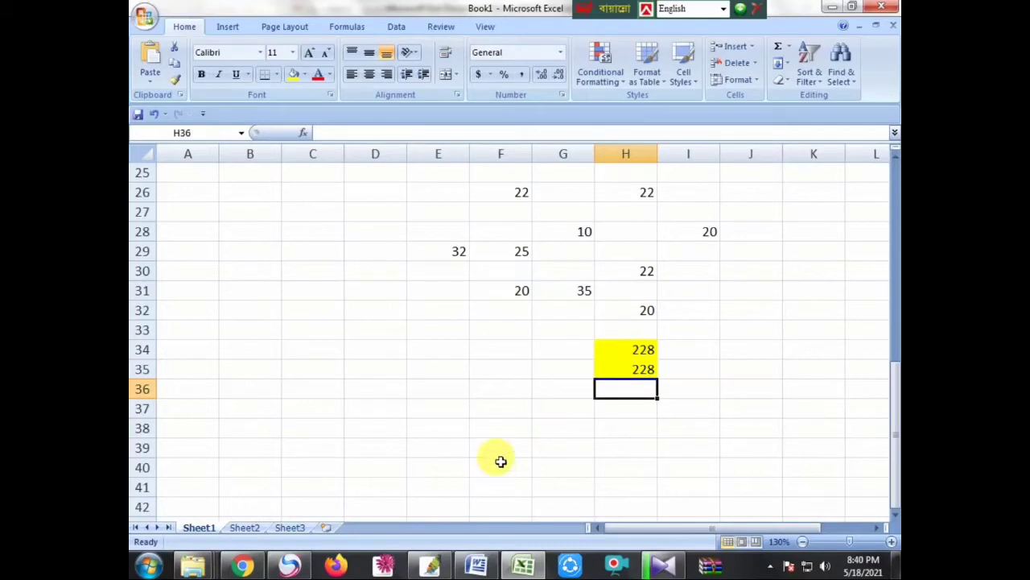
Step: Enter =1000+600+400+250 in F38, showing 2250
left_click(509, 434)
type("=")
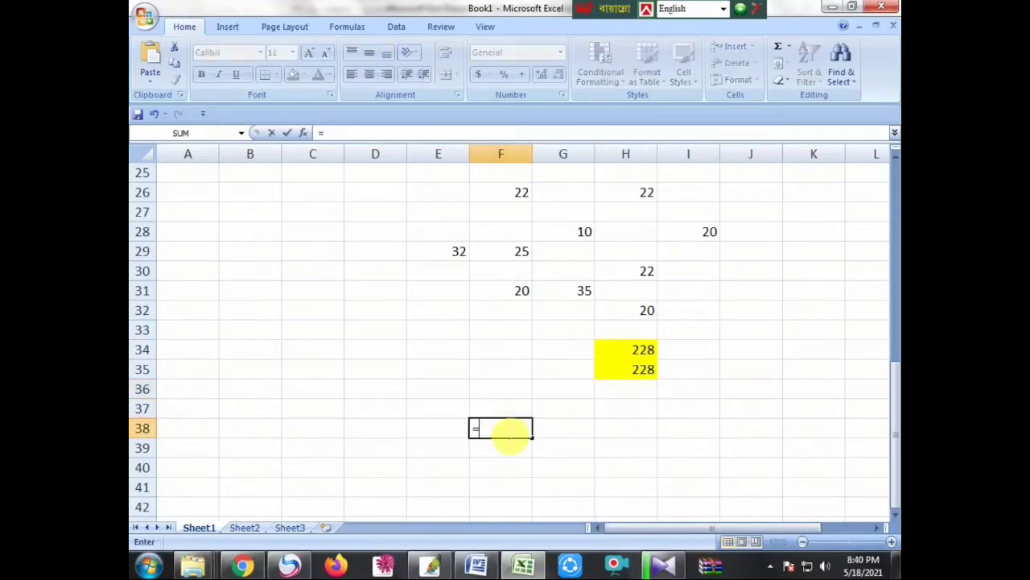
type("1000")
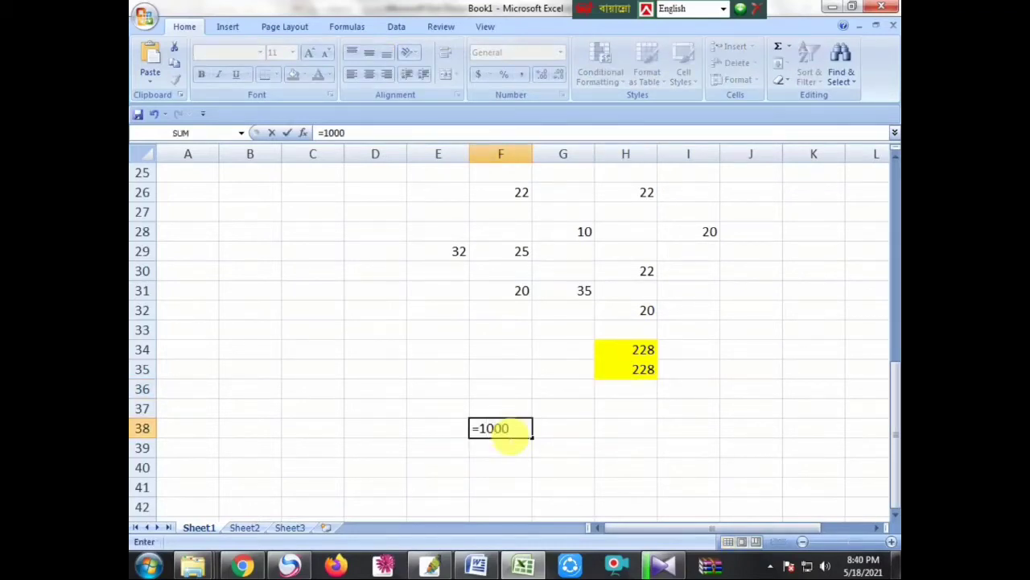
type("+600")
type("+")
type("4")
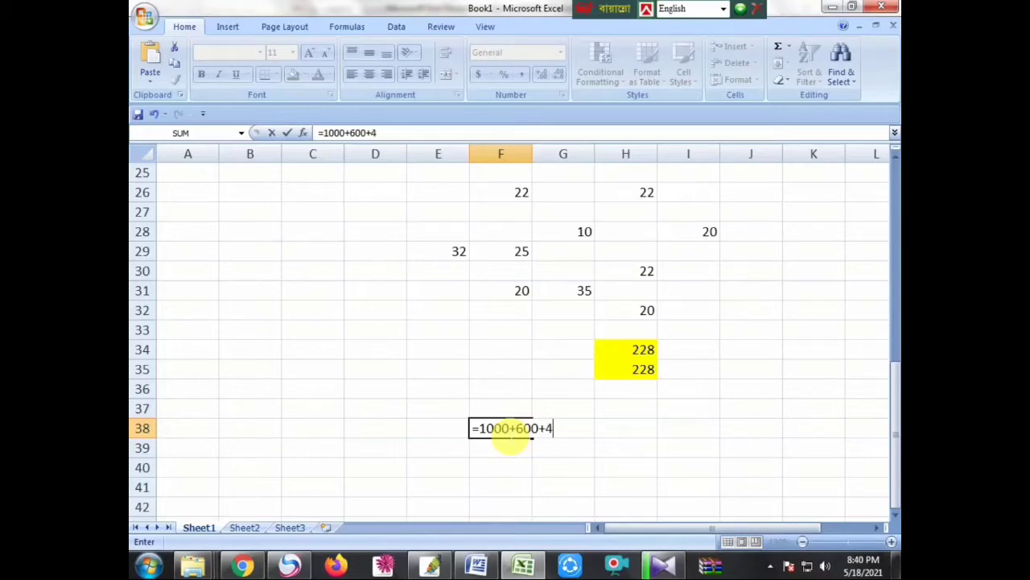
type("00+")
type("250")
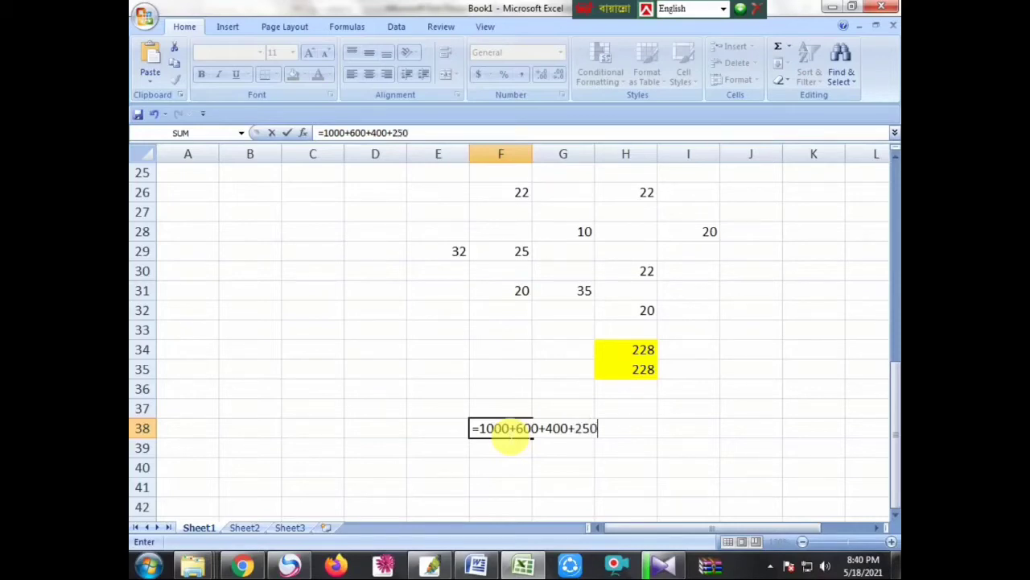
key("Return")
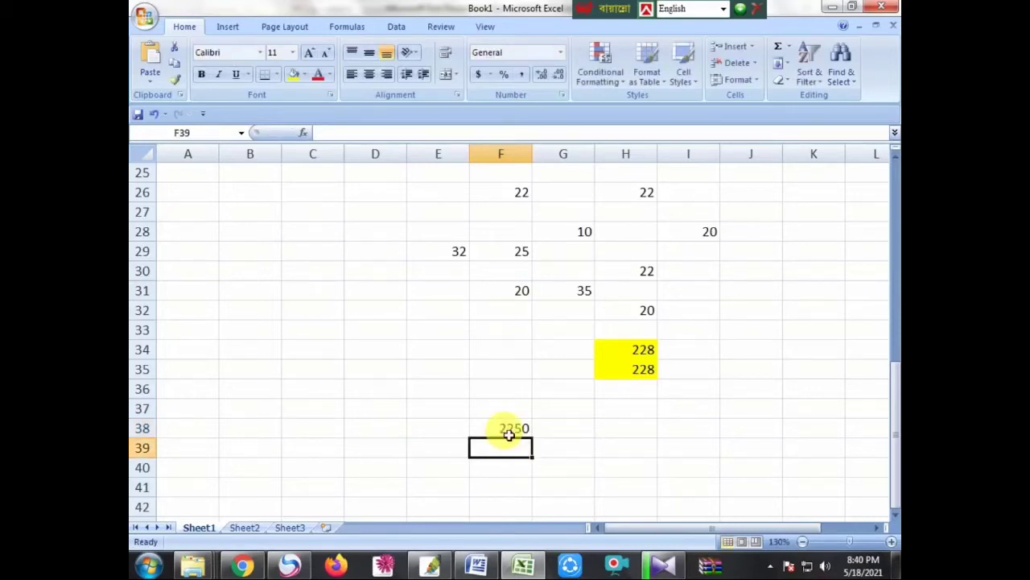
Step: Enter =1000+600+250+580 in F39, fixing typos, to show 2430
type("=")
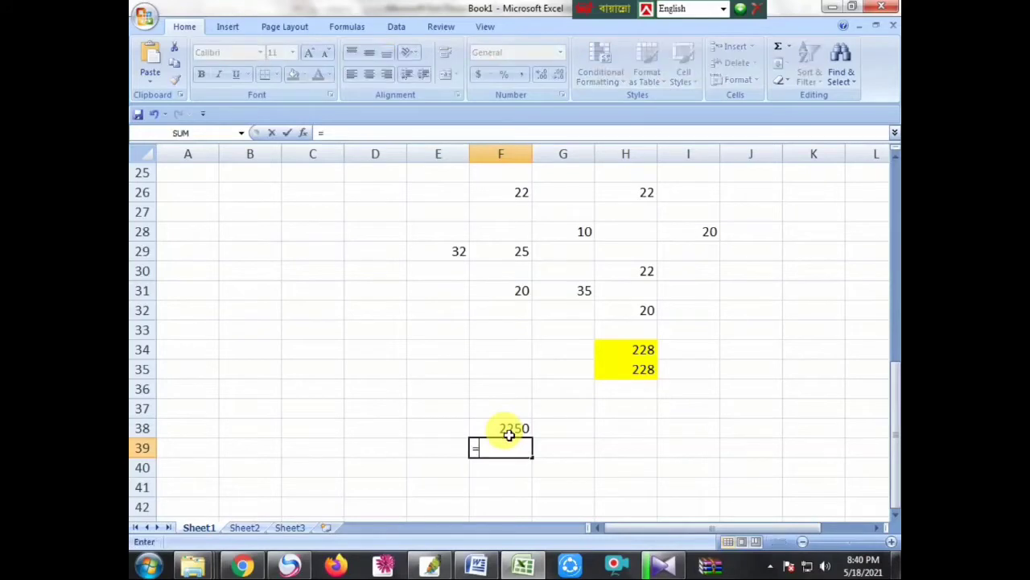
type("100")
type("0+6")
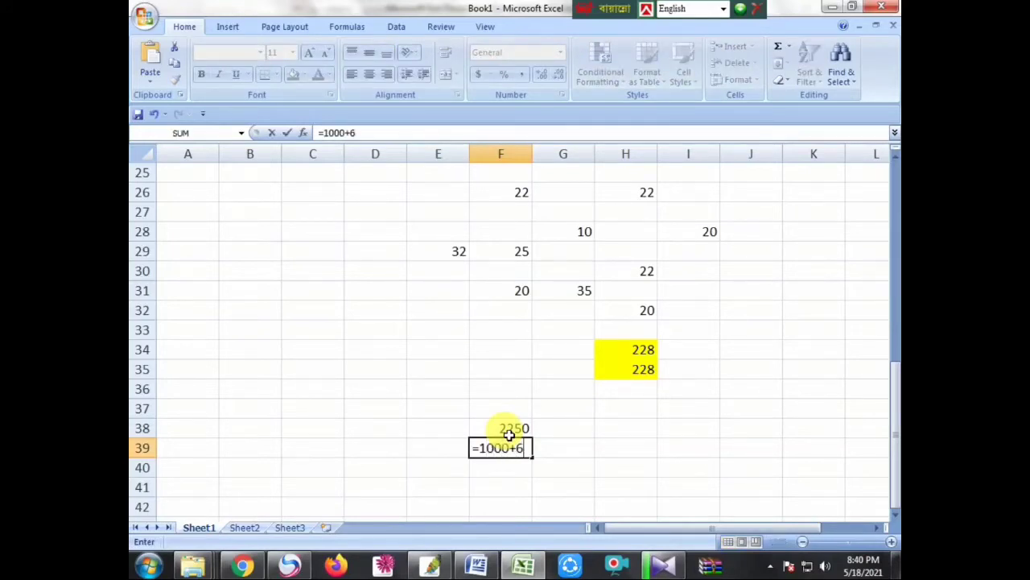
type("000")
key("BackSpace")
type("+")
type("2500")
key("BackSpace")
type("+")
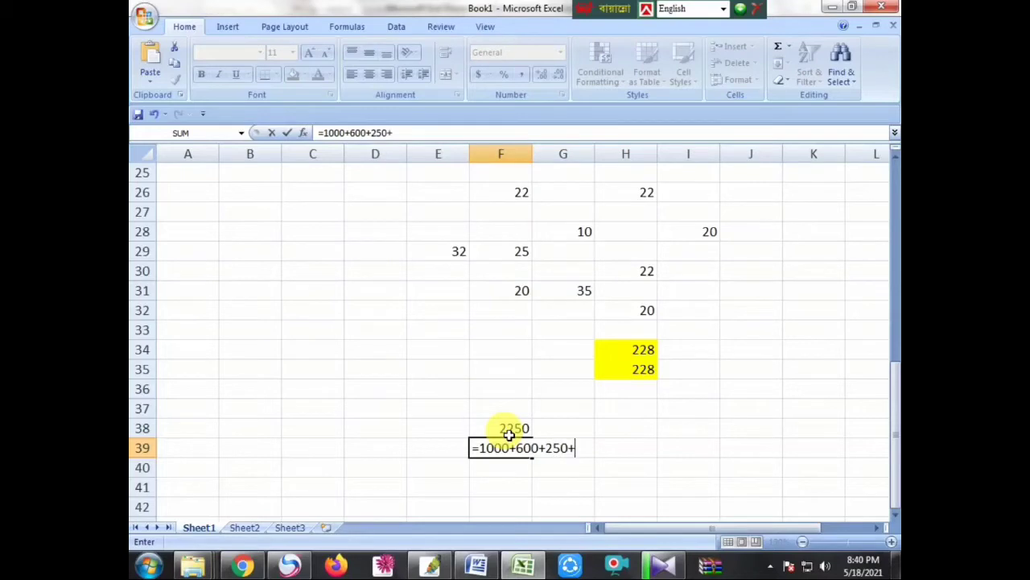
type("580")
key("Return")
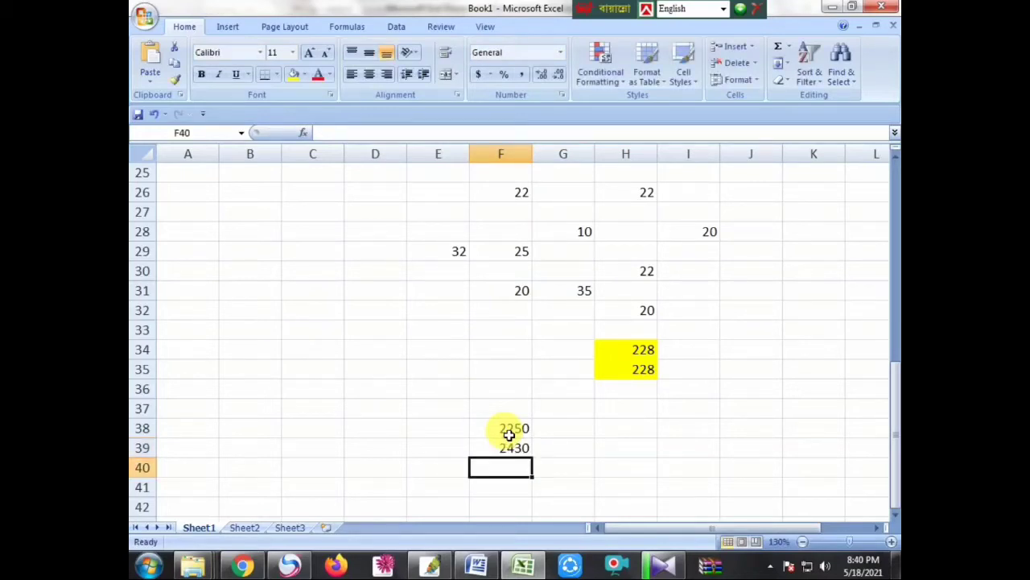
left_click(509, 457)
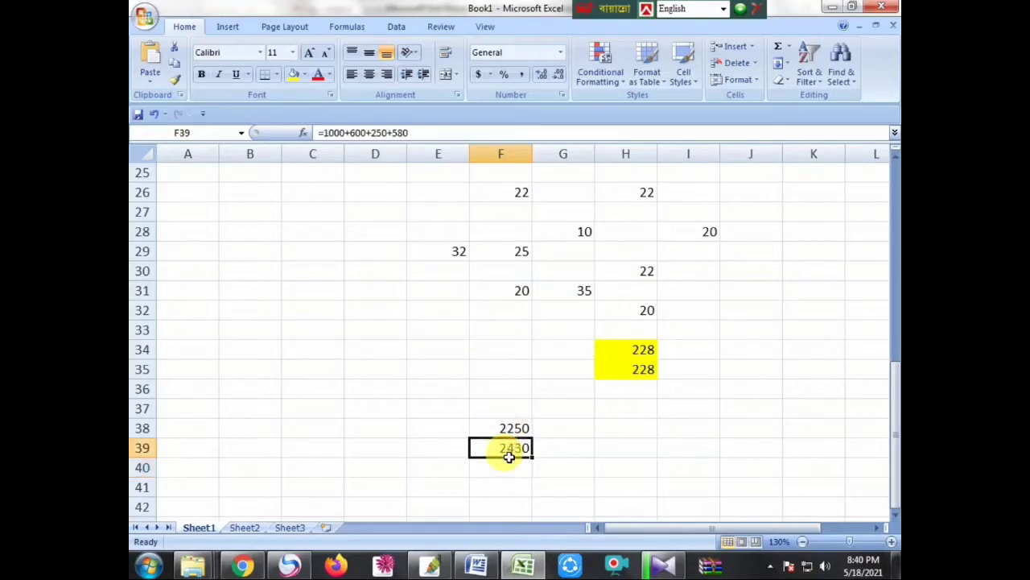
Step: In the Word notes, select the subtraction label and its '=CELL NO- CELL NO' formula
left_click(477, 566)
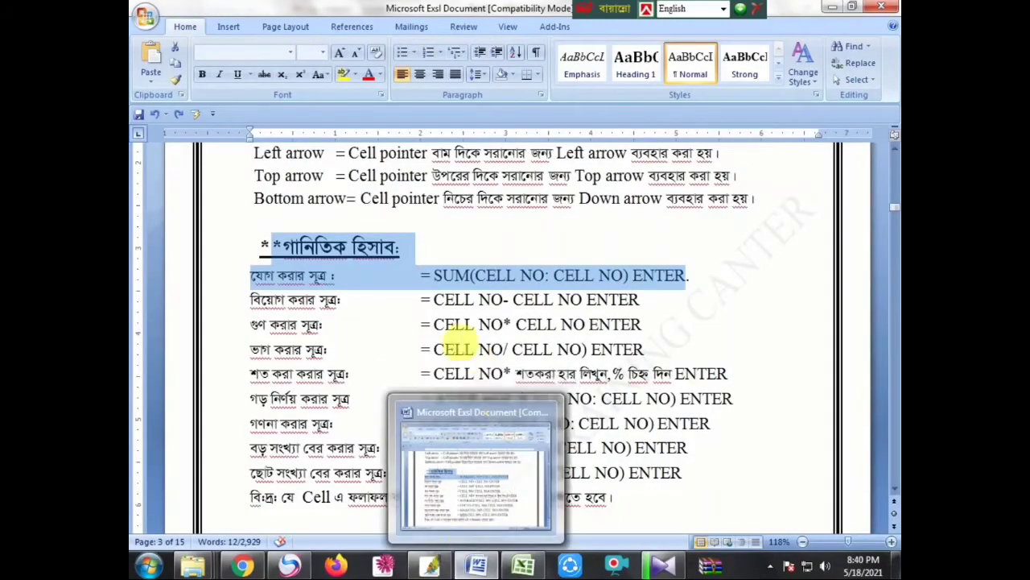
left_click(435, 300)
left_click_drag(250, 299, 339, 303)
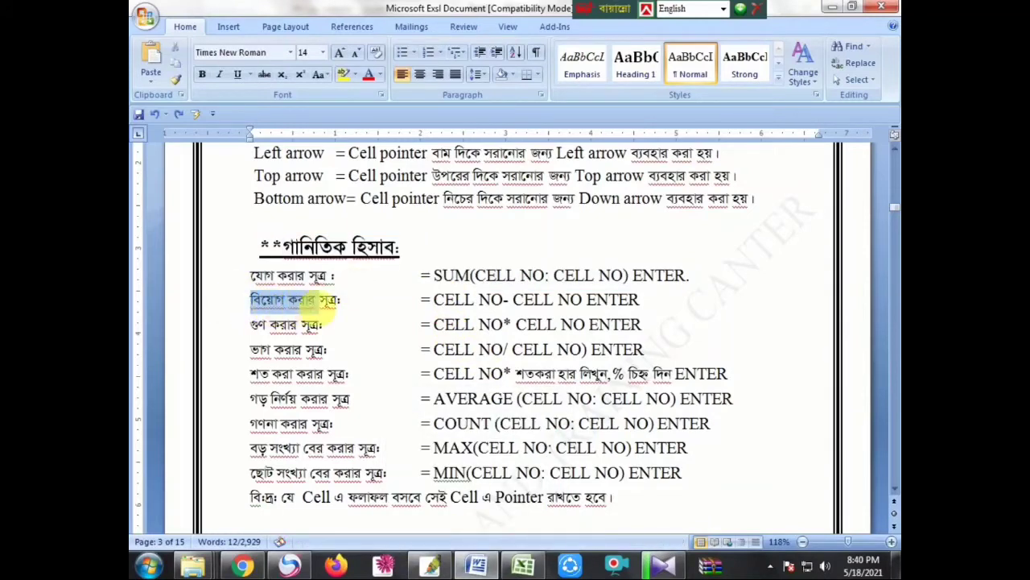
left_click_drag(433, 299, 641, 299)
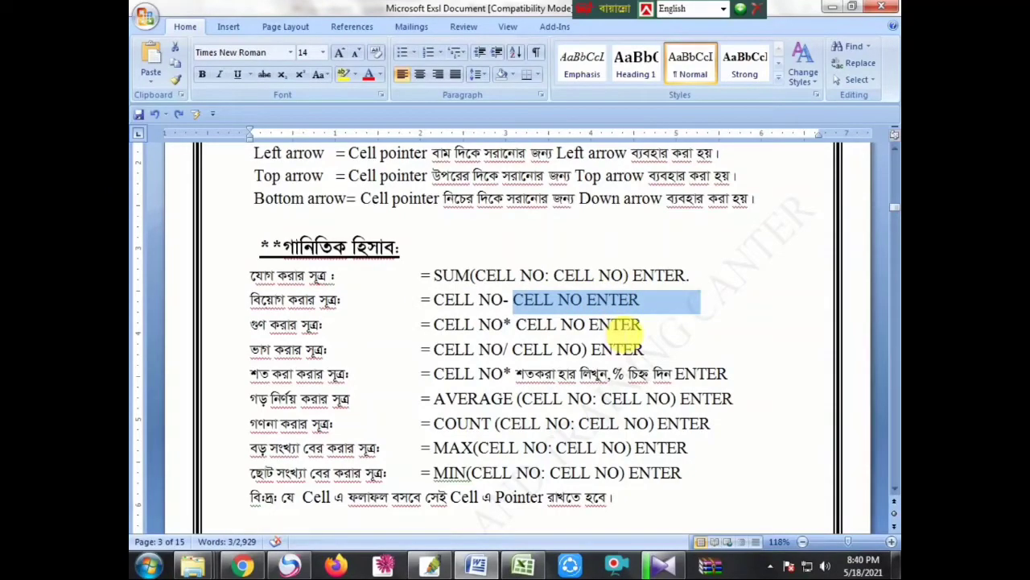
Step: Back in Excel, enter 500 in F43 and 247 in F44
left_click(523, 564)
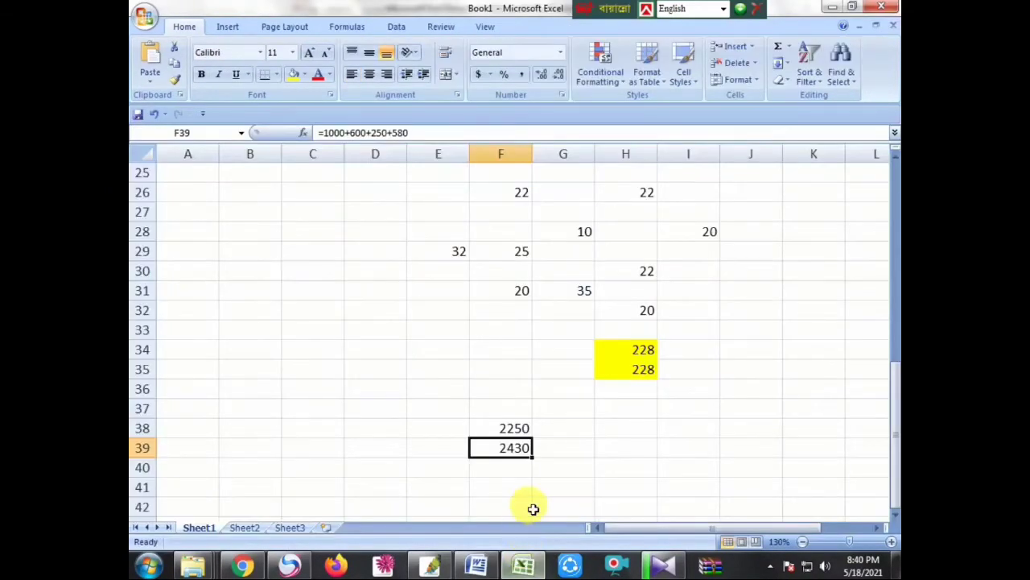
scroll(532, 507, "down", 4)
left_click(499, 292)
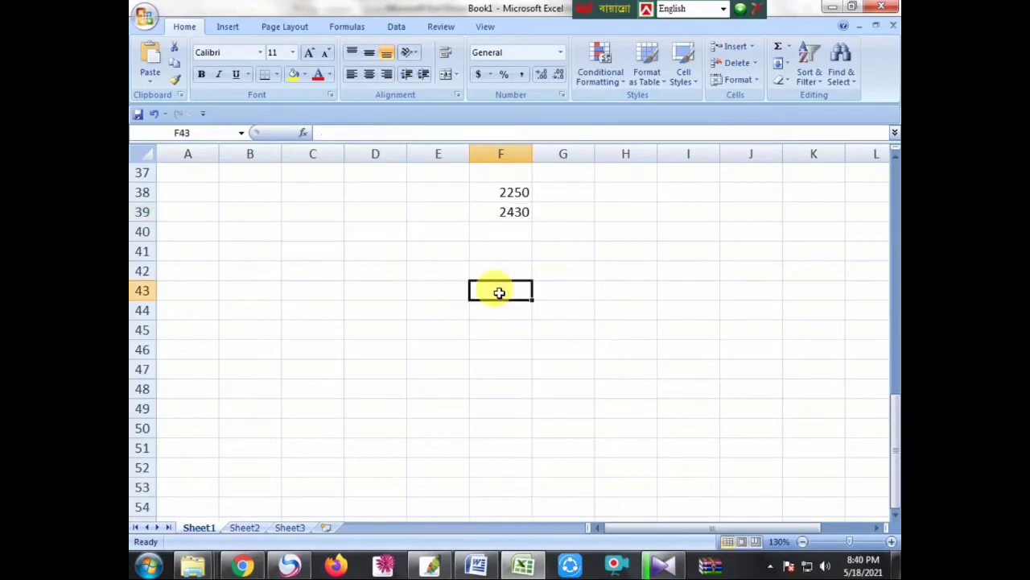
type("500")
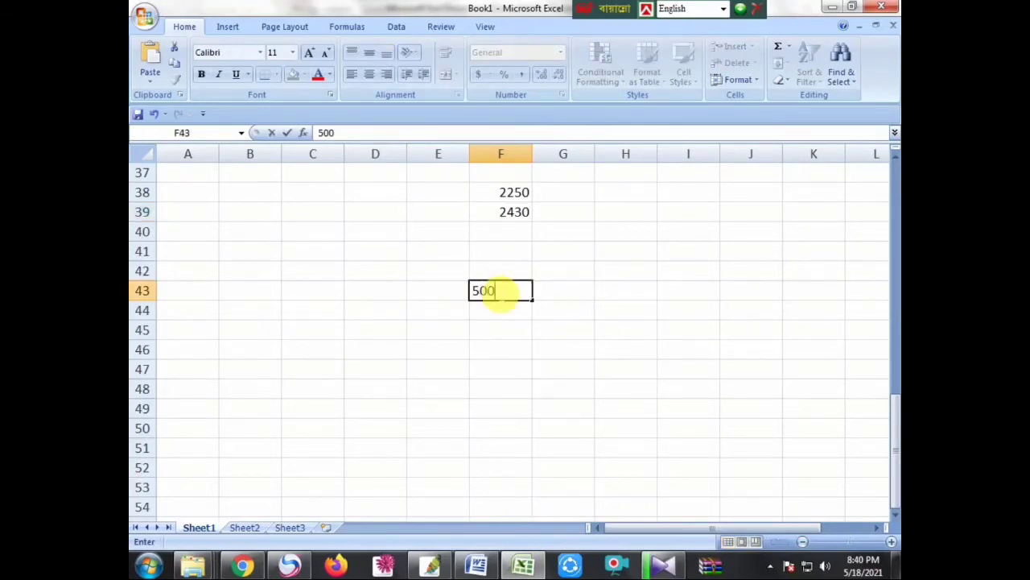
key("Return")
type("24")
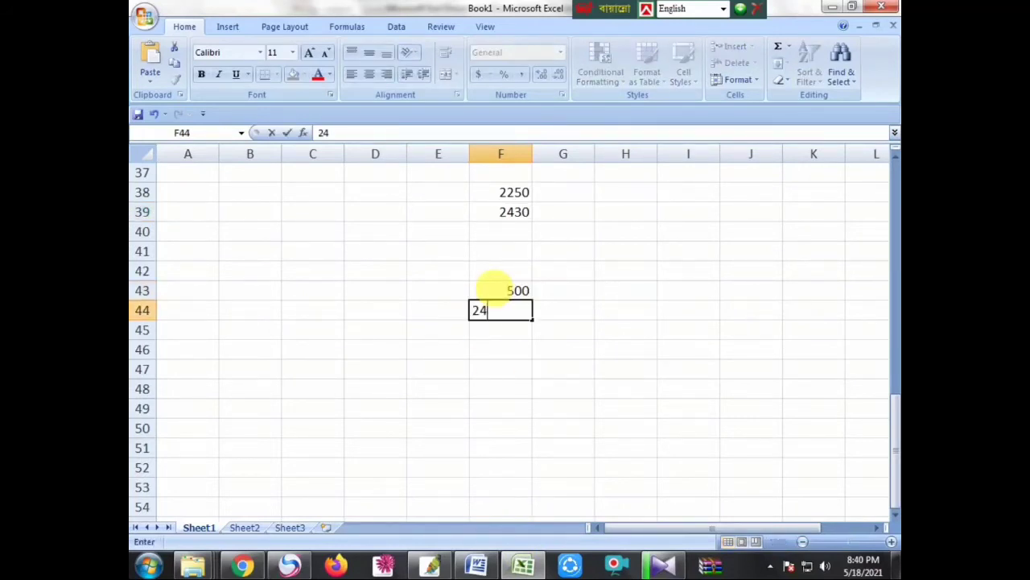
type("7")
key("Return")
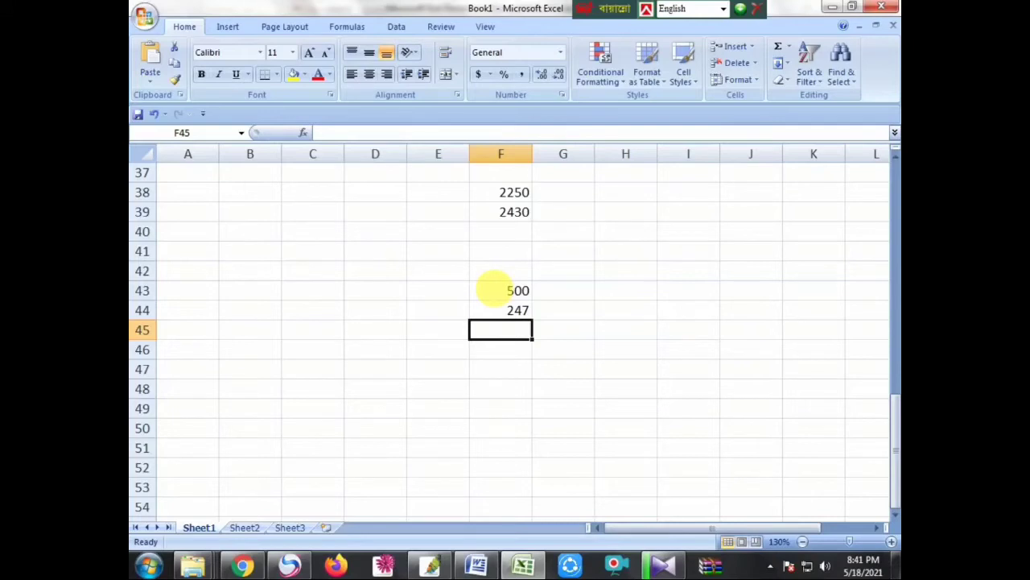
Step: Enter =F43-F44 in F45, showing 253, and fill it yellow
type("=")
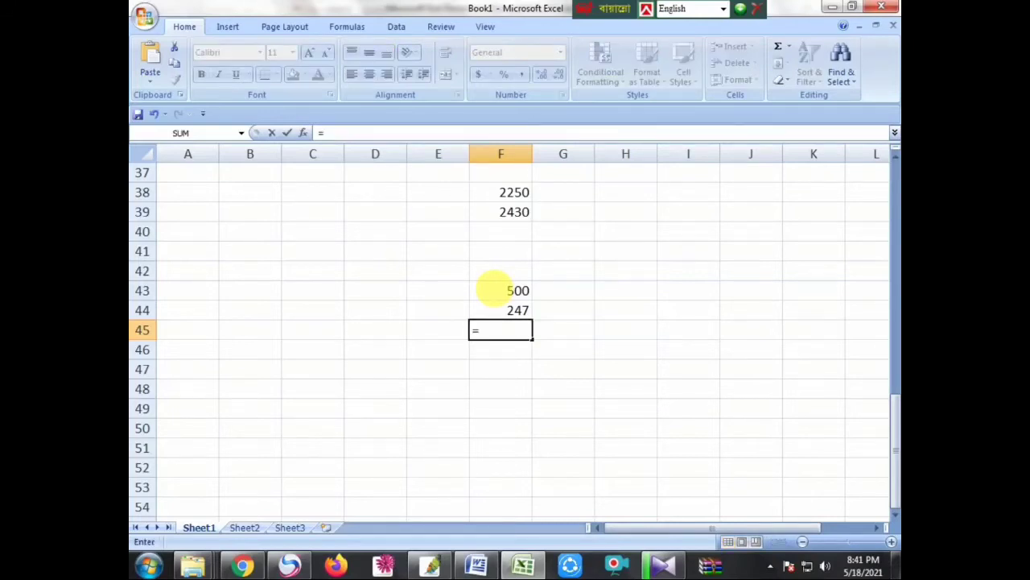
left_click(493, 288)
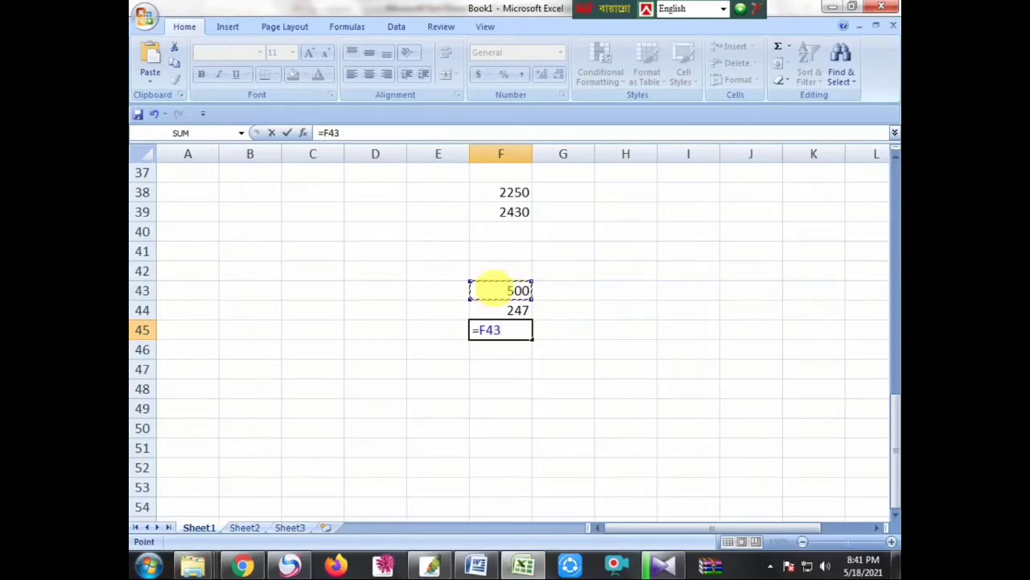
type("-")
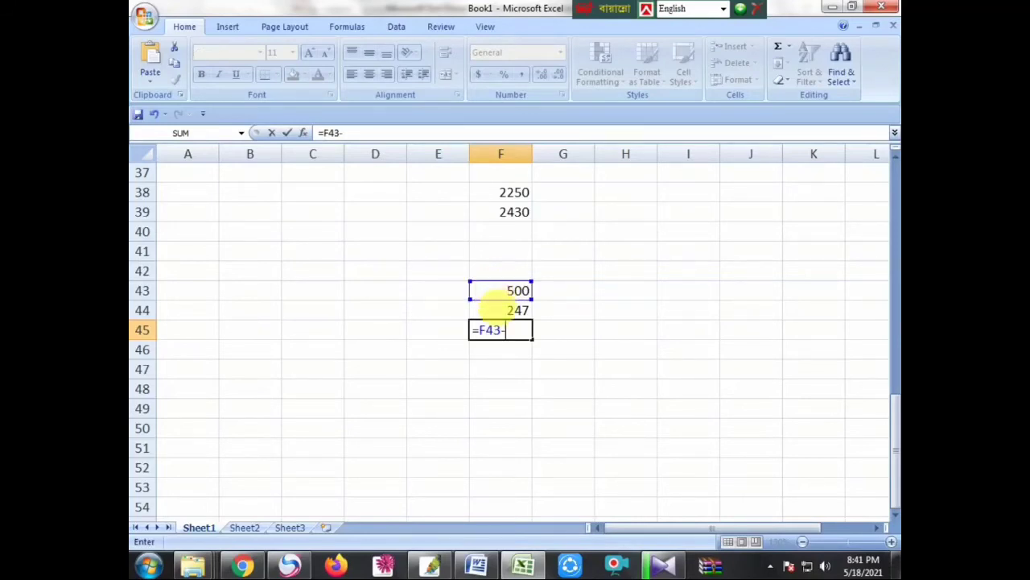
left_click(495, 309)
key("Return")
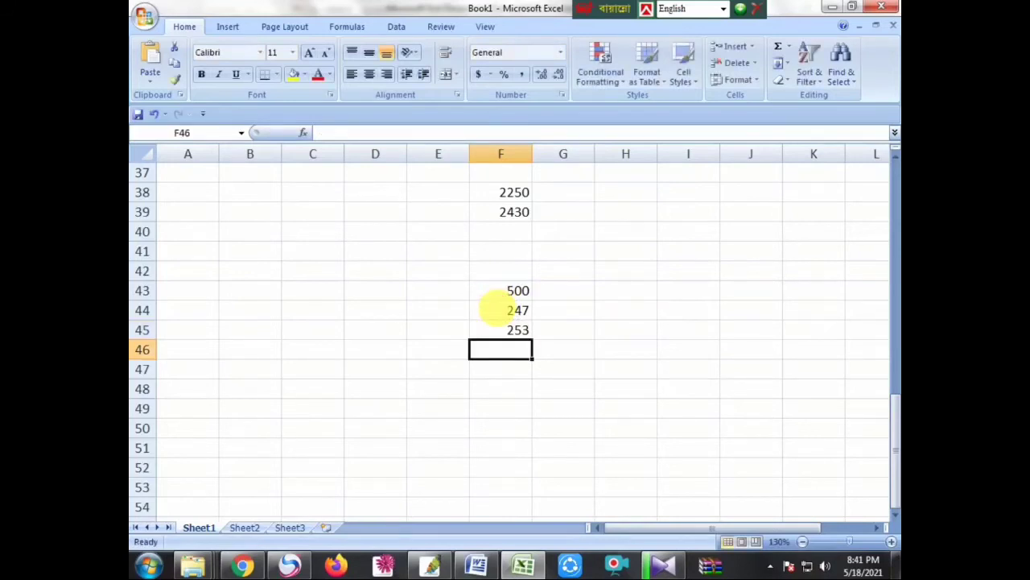
left_click(511, 330)
left_click(294, 74)
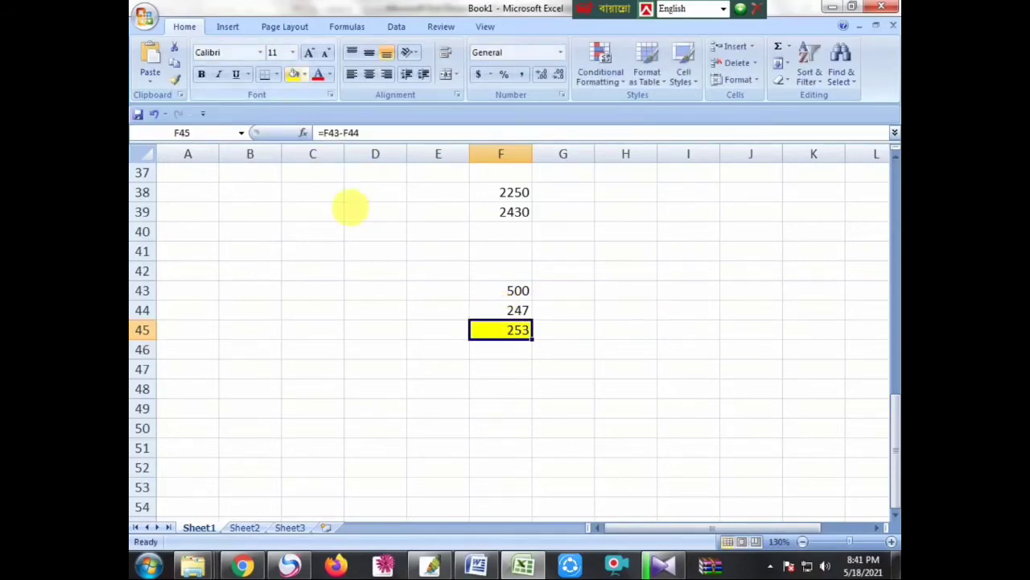
left_click(521, 369)
left_click(515, 332)
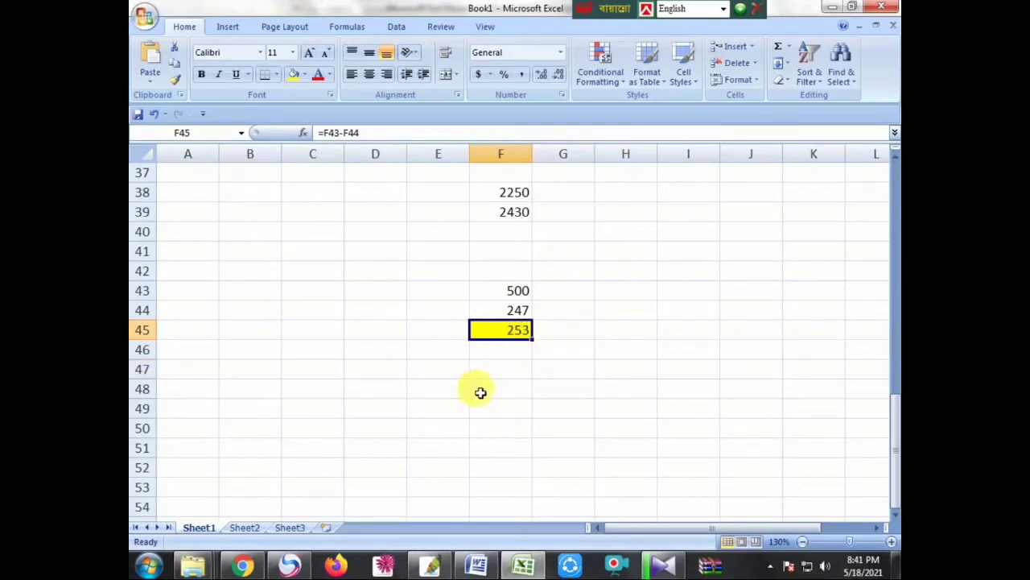
Step: Enter =500-247 in G45, showing 253, and fill it yellow
left_click(581, 336)
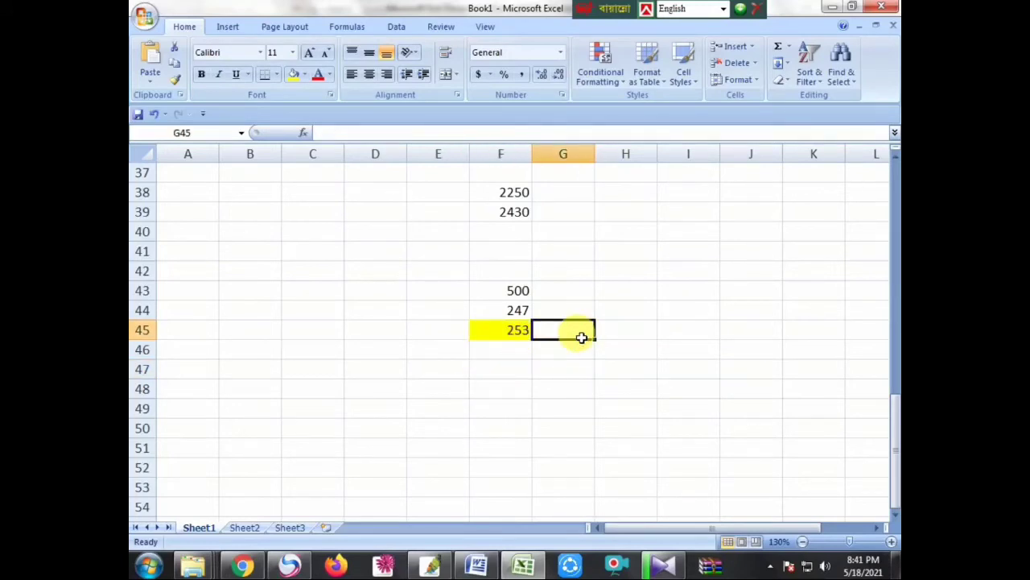
type("=500-")
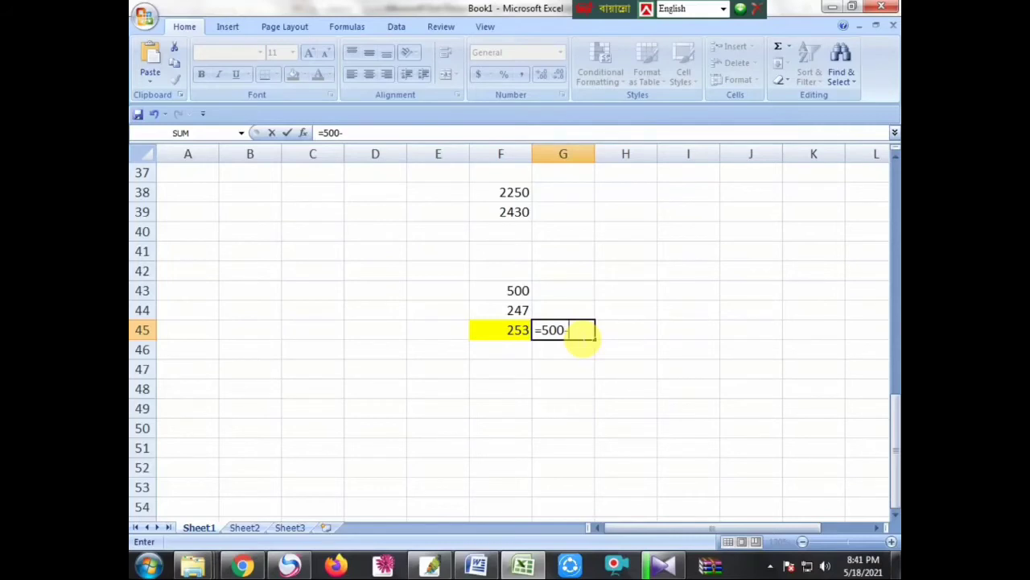
type("247")
key("Return")
left_click(582, 337)
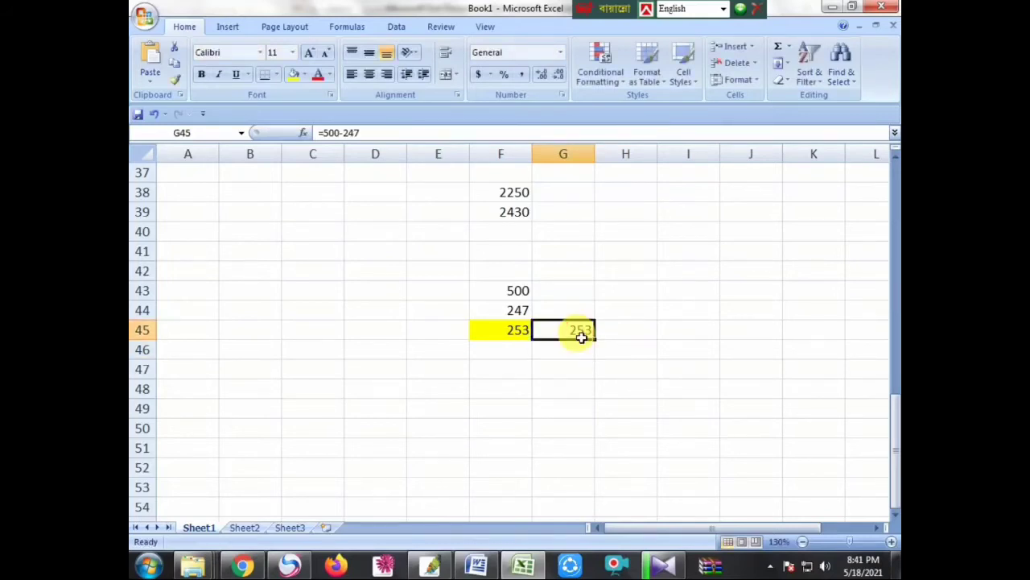
left_click(294, 74)
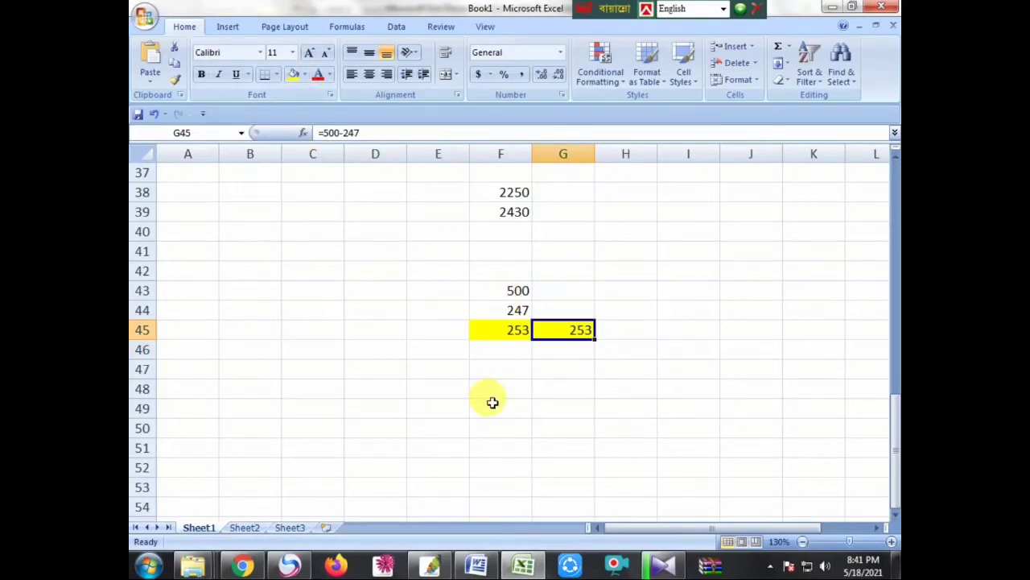
left_click(476, 563)
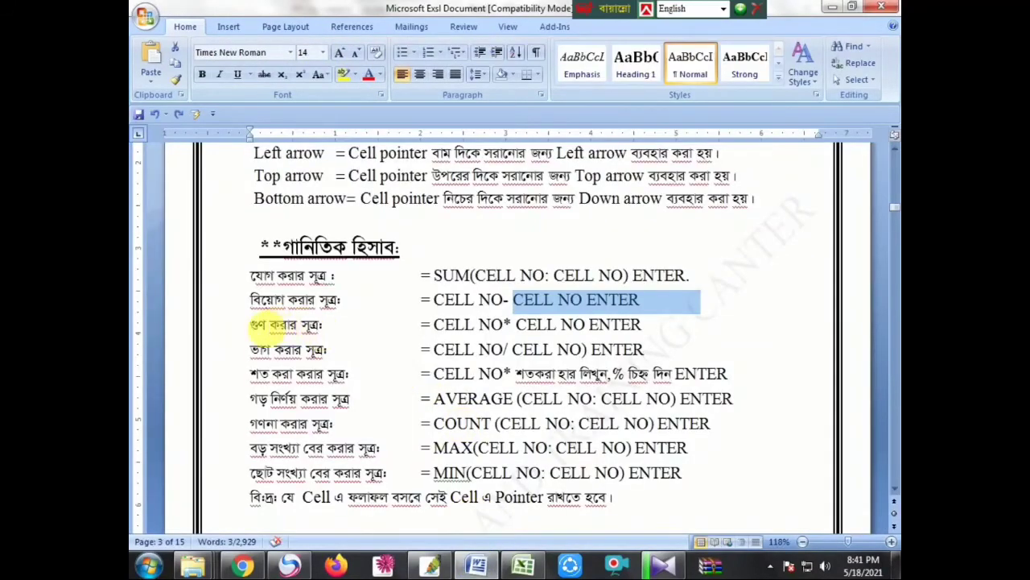
left_click(238, 324)
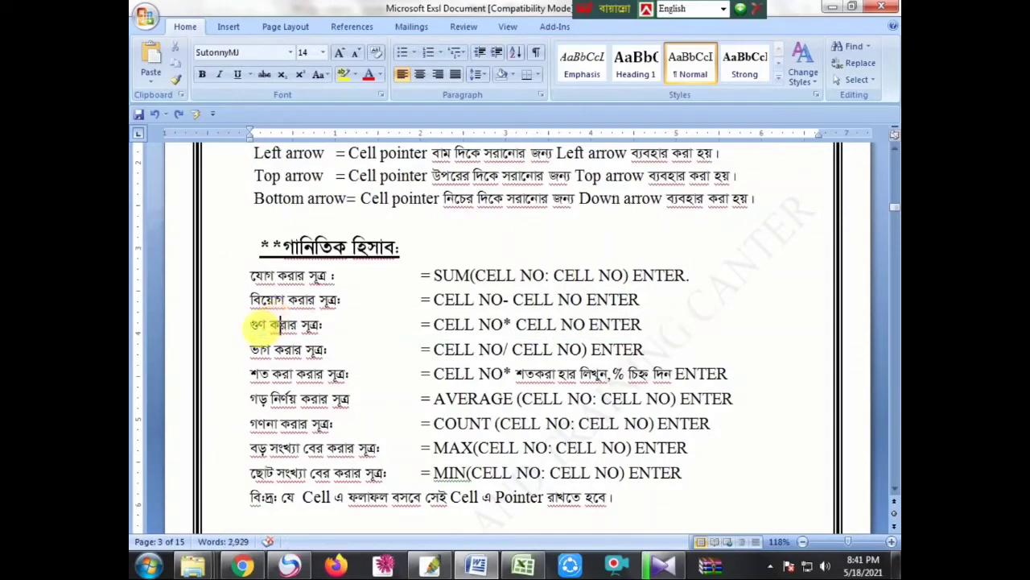
left_click_drag(252, 324, 322, 324)
left_click_drag(427, 325, 509, 324)
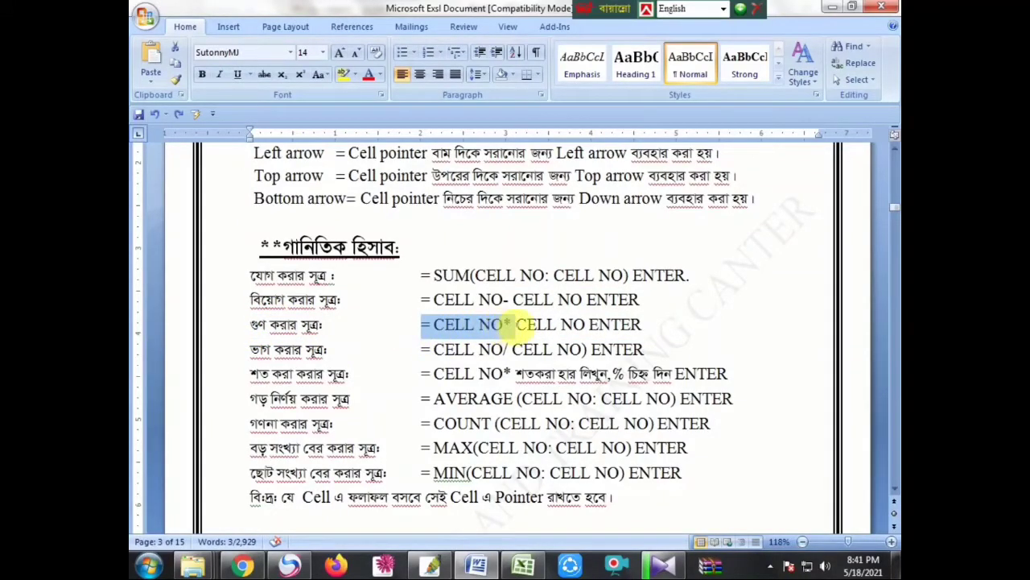
left_click_drag(516, 324, 707, 324)
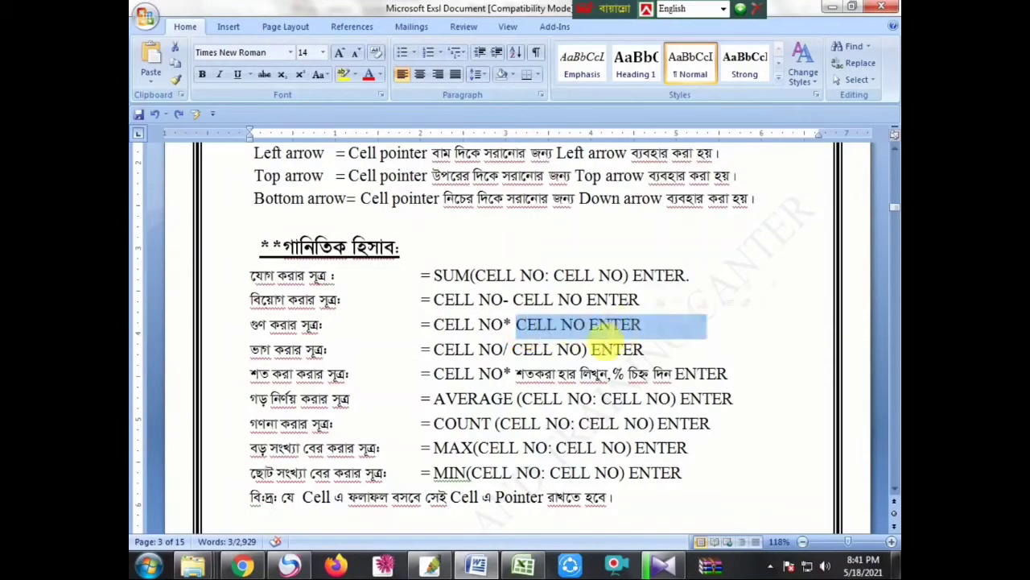
left_click(525, 566)
Step: Enter 500 in F48 and 3 in F49
left_click(490, 389)
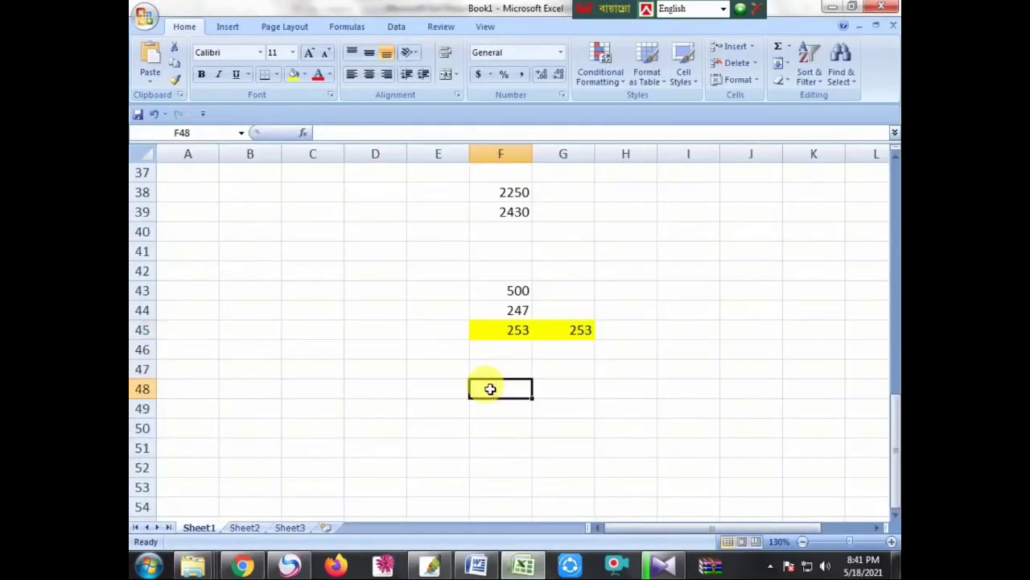
scroll(491, 389, "down", 1)
type("500")
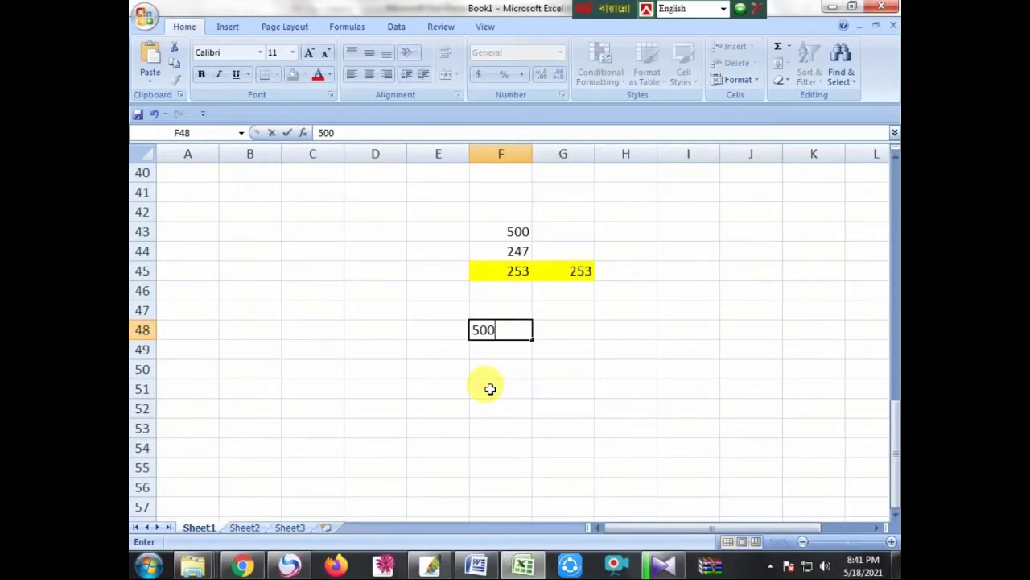
key("Return")
type("3")
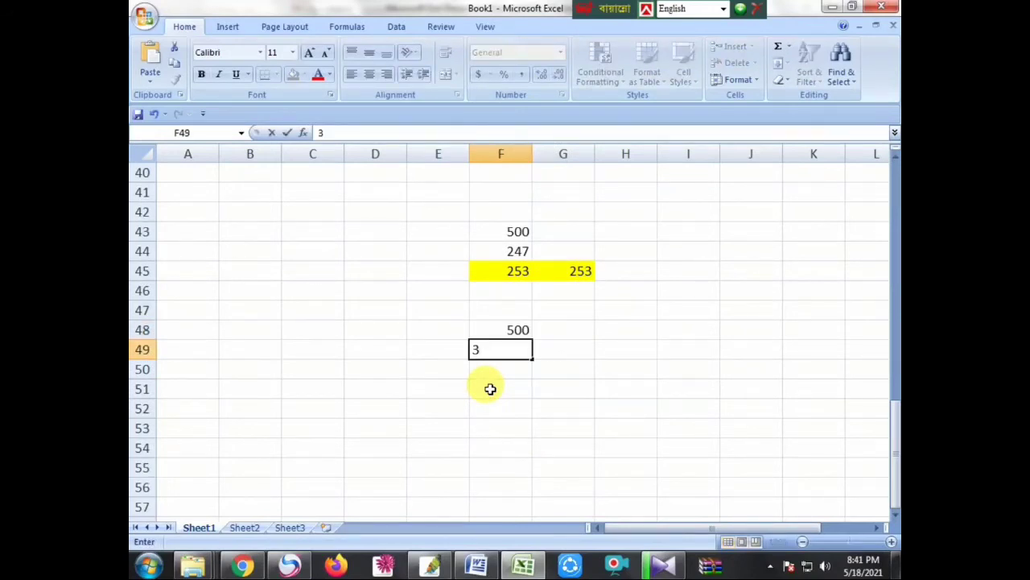
Step: Enter =F48*F49 in F51, showing 1500, and fill it yellow
left_click(490, 389)
type("=")
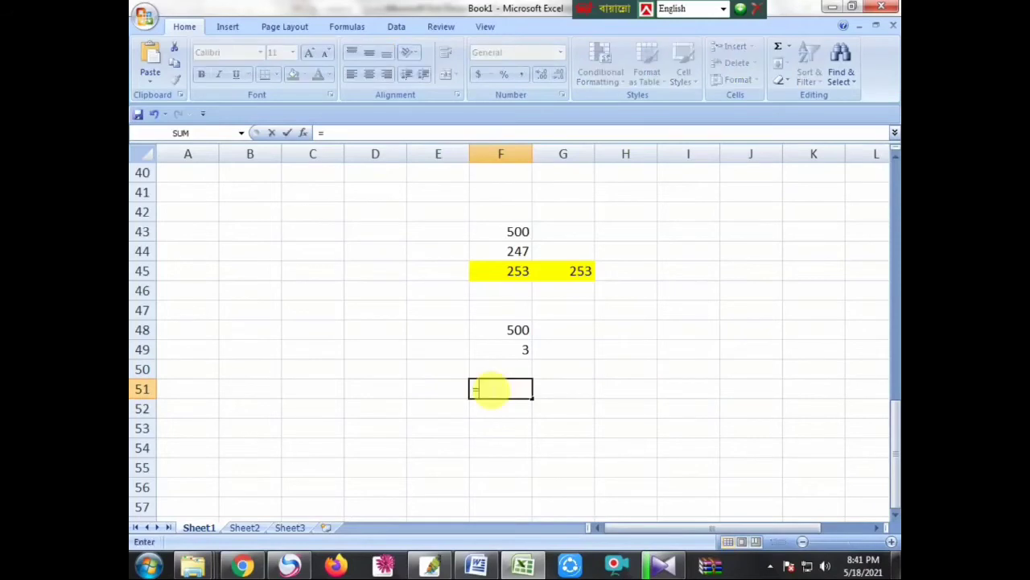
left_click(520, 334)
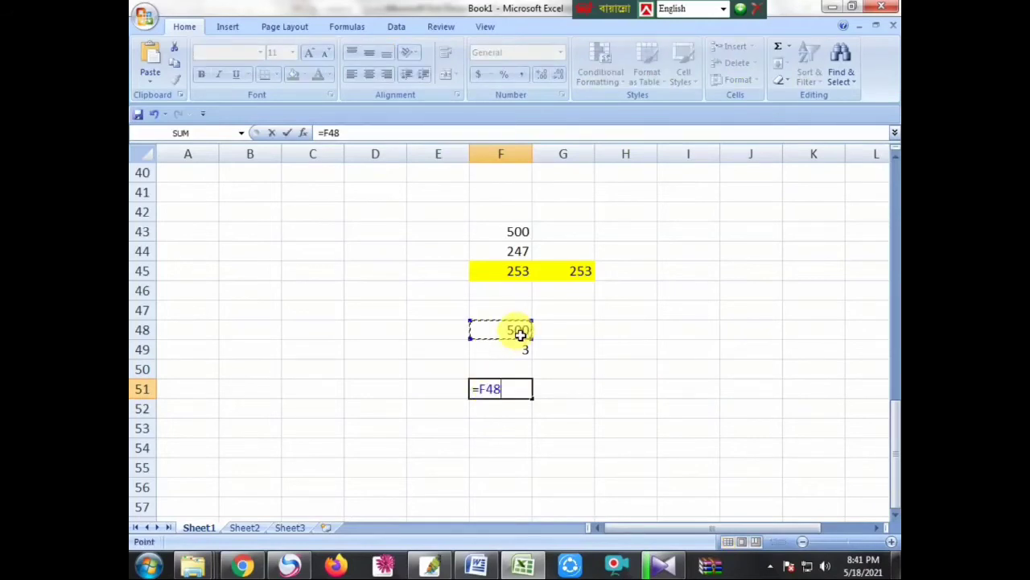
type("*")
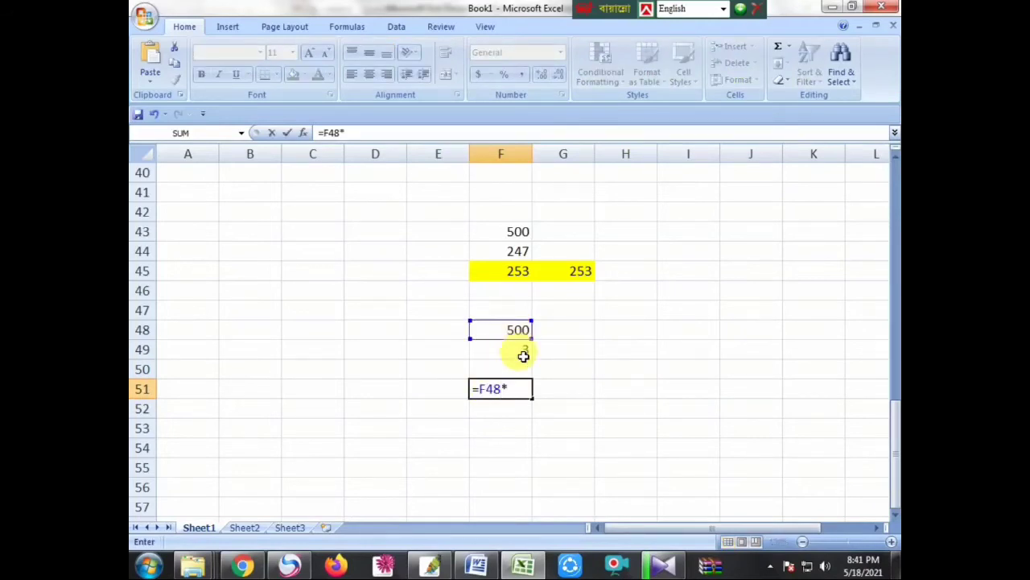
left_click(523, 356)
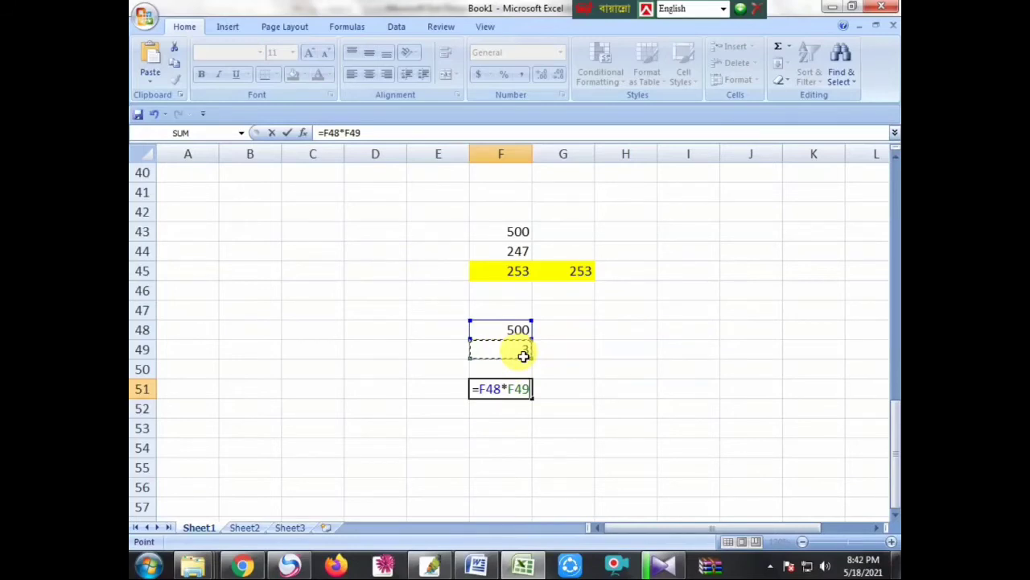
key("Return")
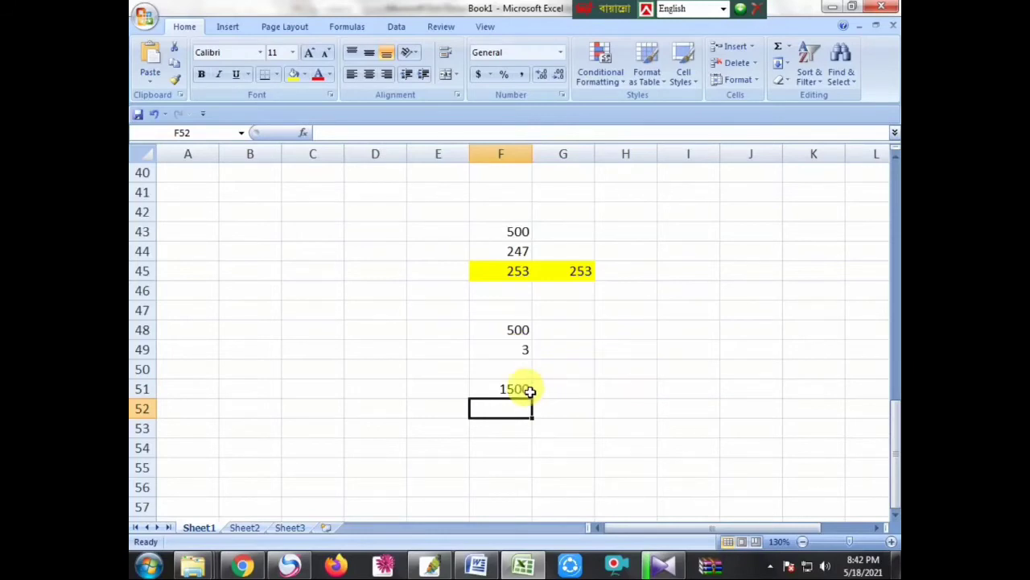
left_click(522, 390)
left_click(294, 74)
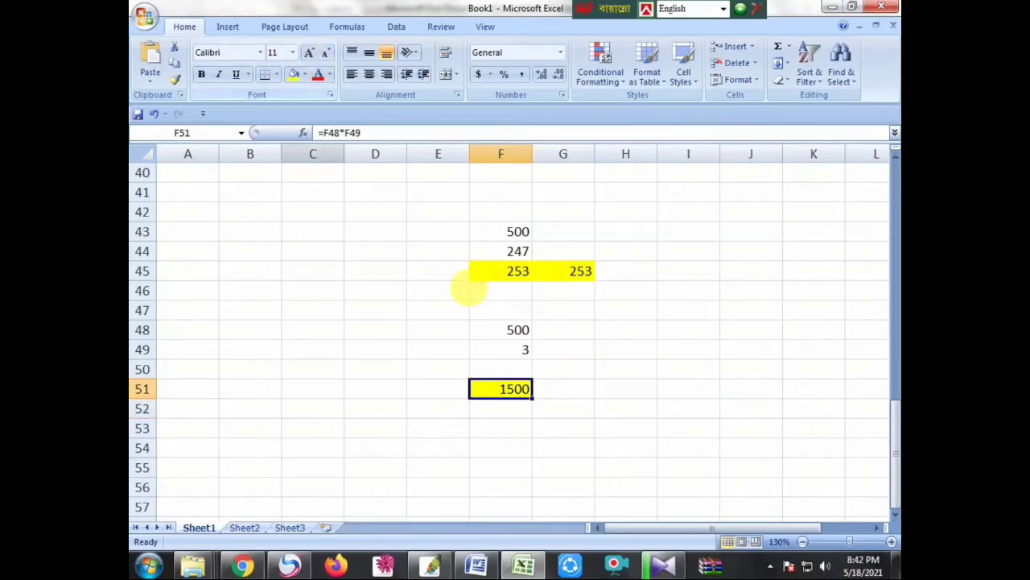
Step: Enter =500*3 in G51, showing 1500, and fill it yellow
left_click(586, 389)
type("=")
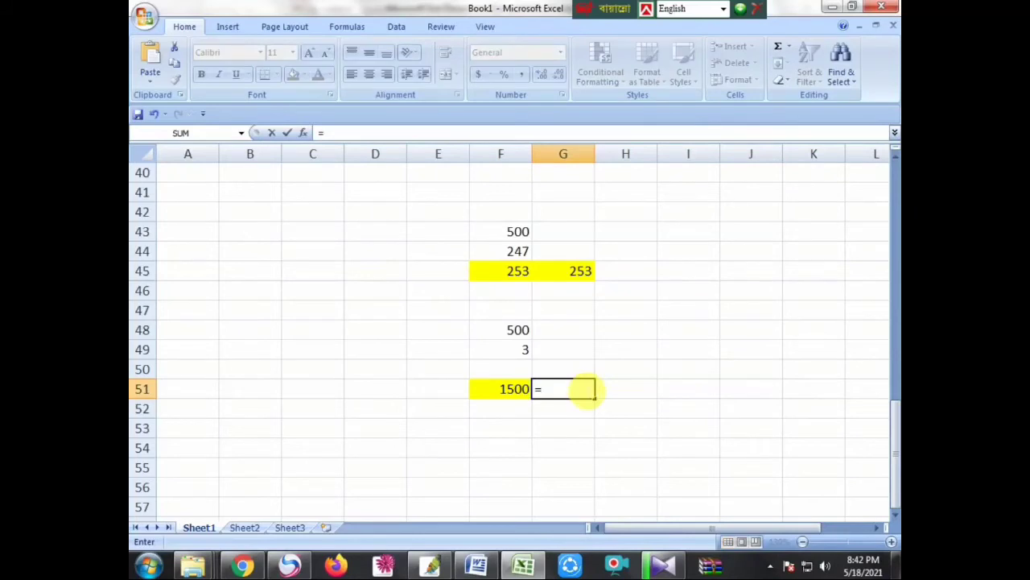
type("500")
type("*3")
key("Return")
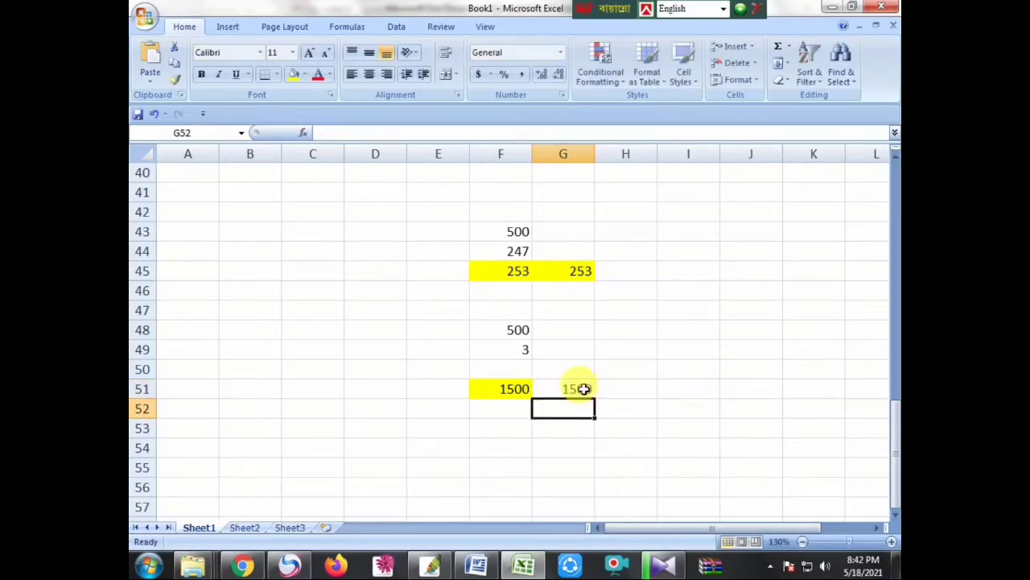
left_click(583, 389)
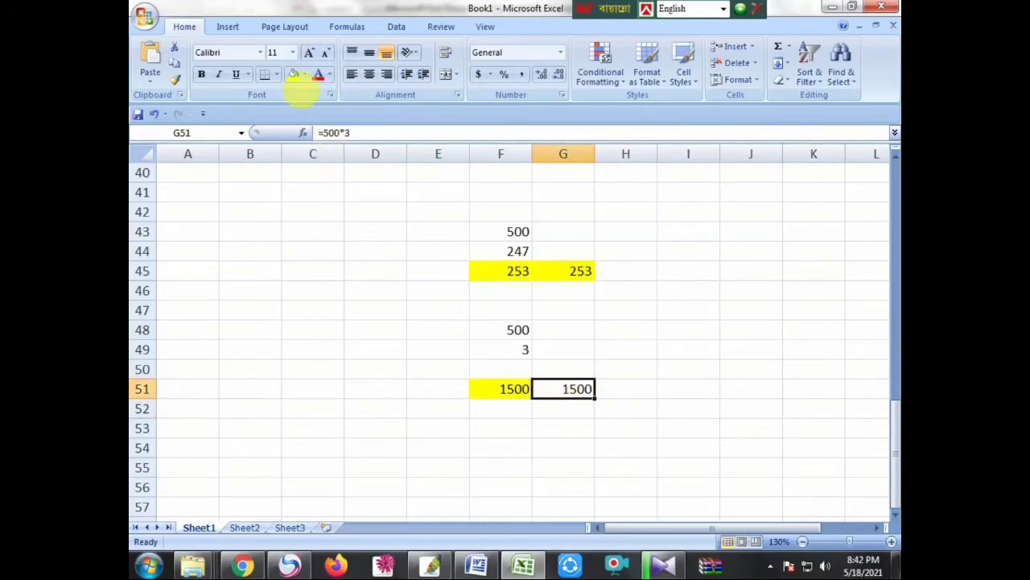
left_click(294, 74)
left_click(603, 469)
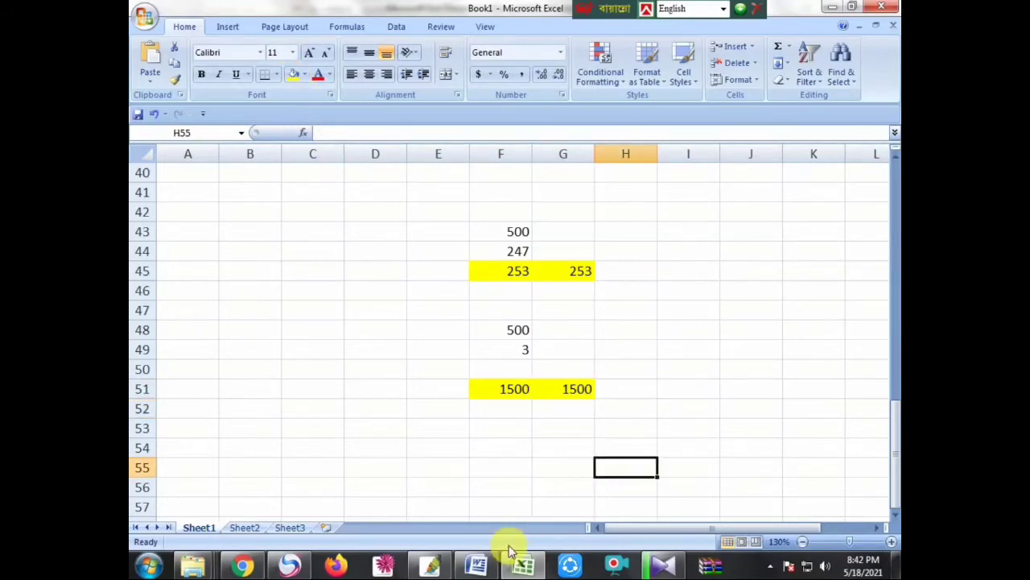
left_click(476, 565)
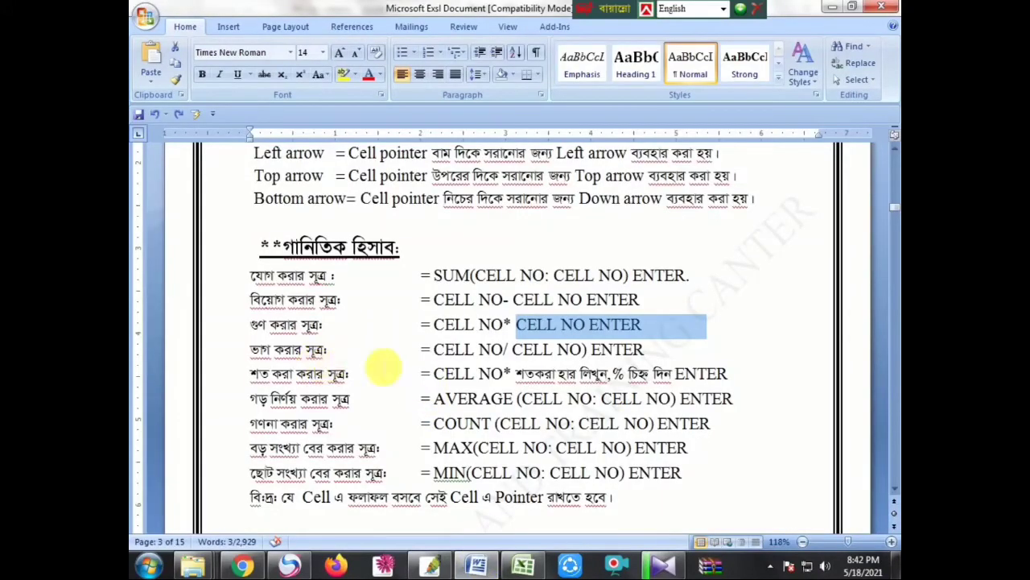
left_click(422, 349)
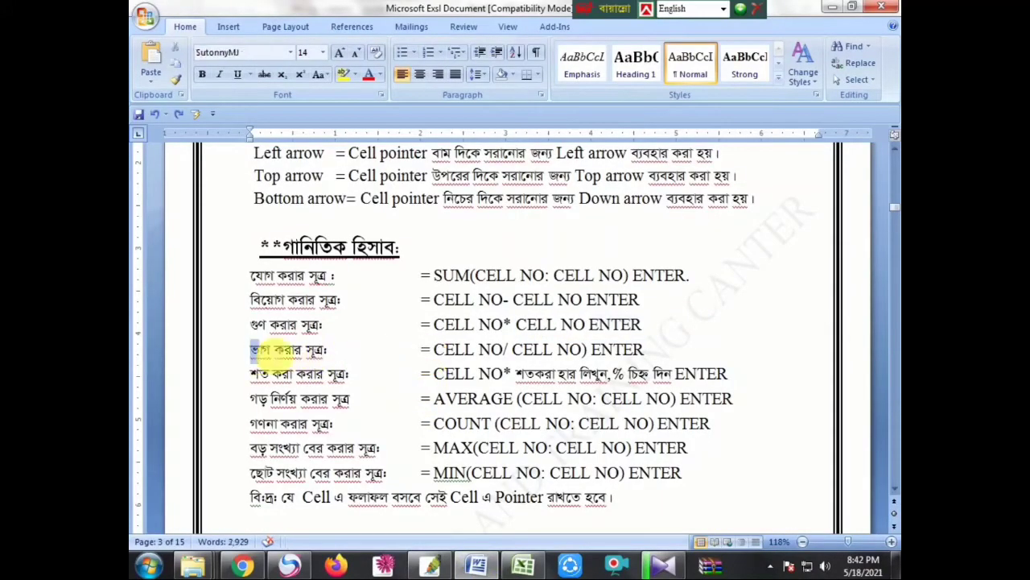
left_click_drag(250, 349, 327, 351)
left_click_drag(421, 350, 506, 351)
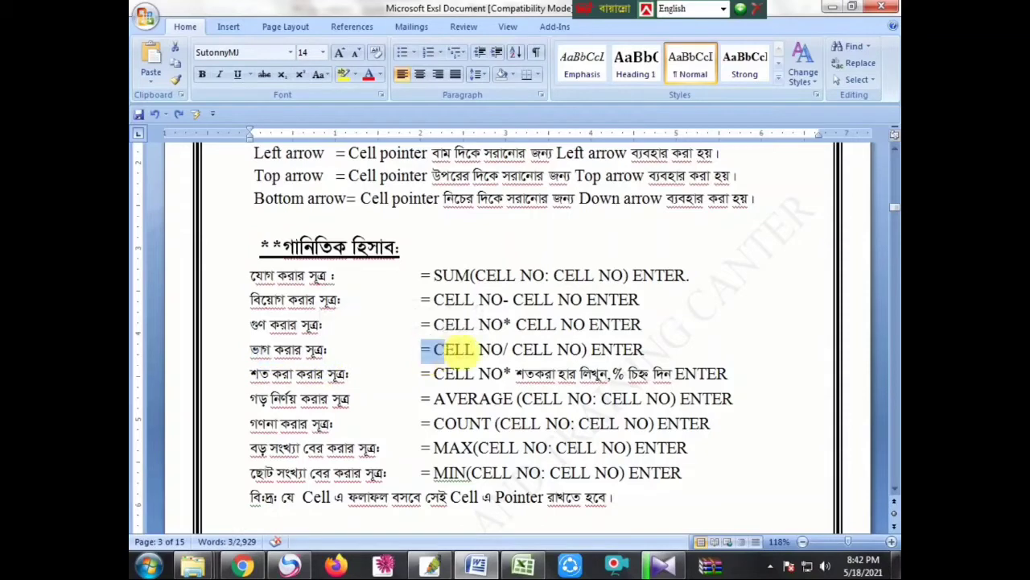
left_click(423, 350)
left_click_drag(422, 350, 523, 349)
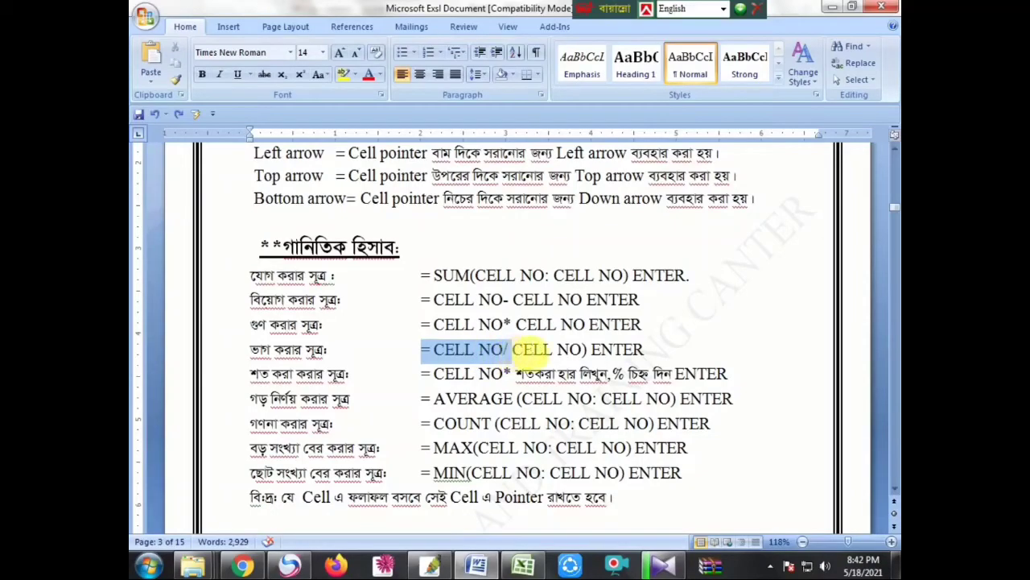
left_click_drag(527, 349, 644, 351)
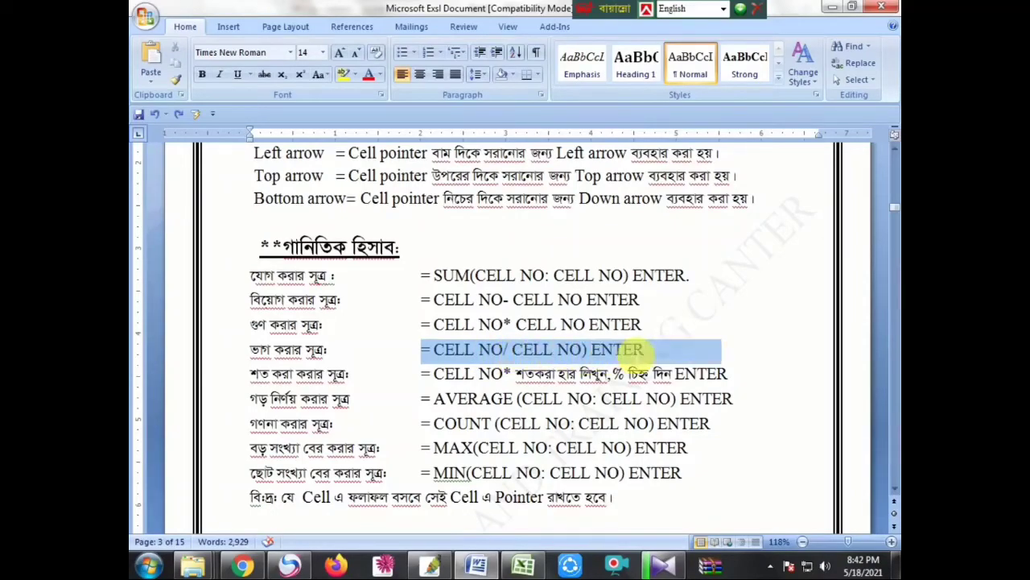
left_click(523, 566)
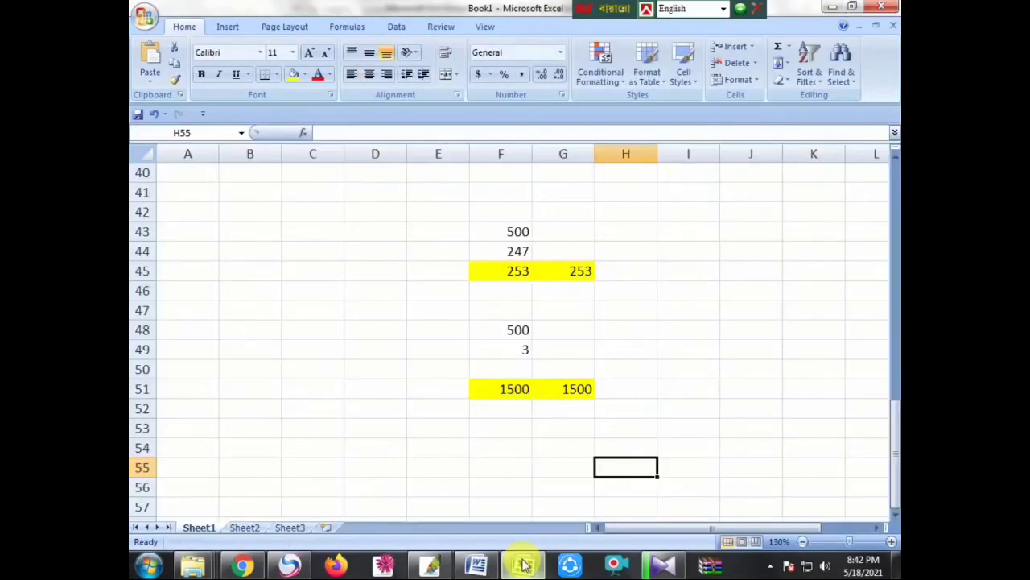
Step: Enter 500 in F54 and 3 in F55
left_click(512, 454)
scroll(512, 459, "down", 2)
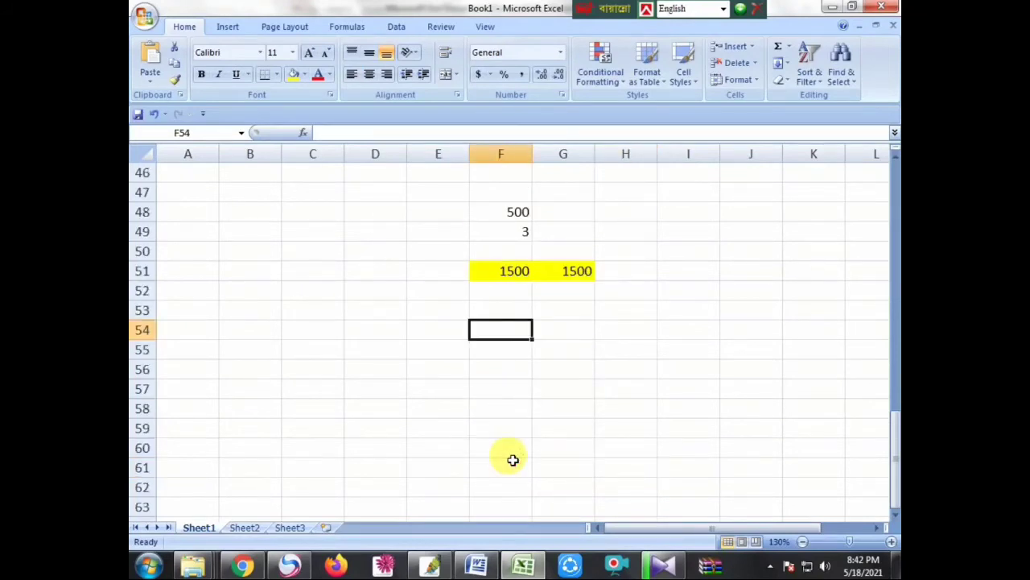
type("500")
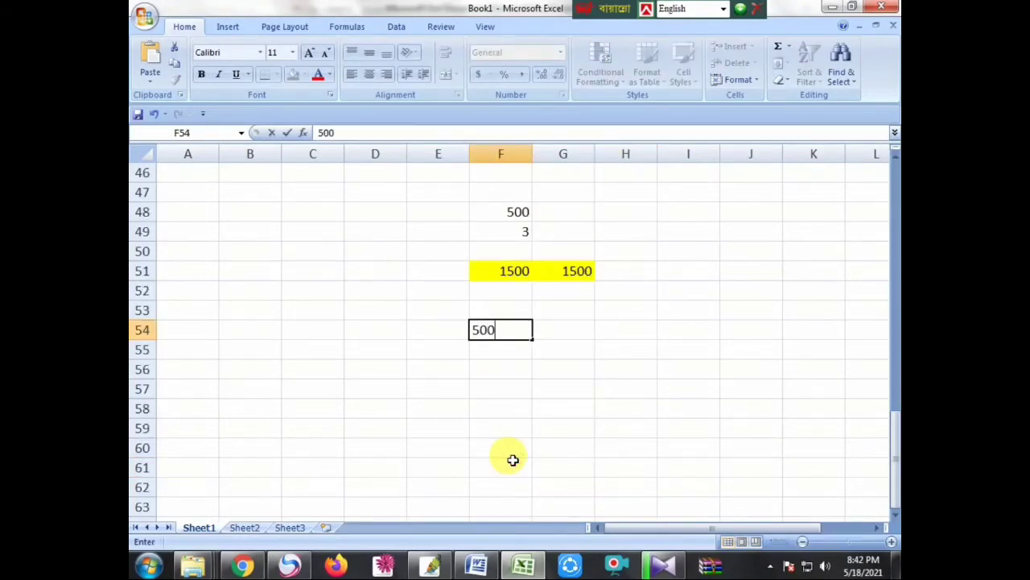
key("Return")
type("3")
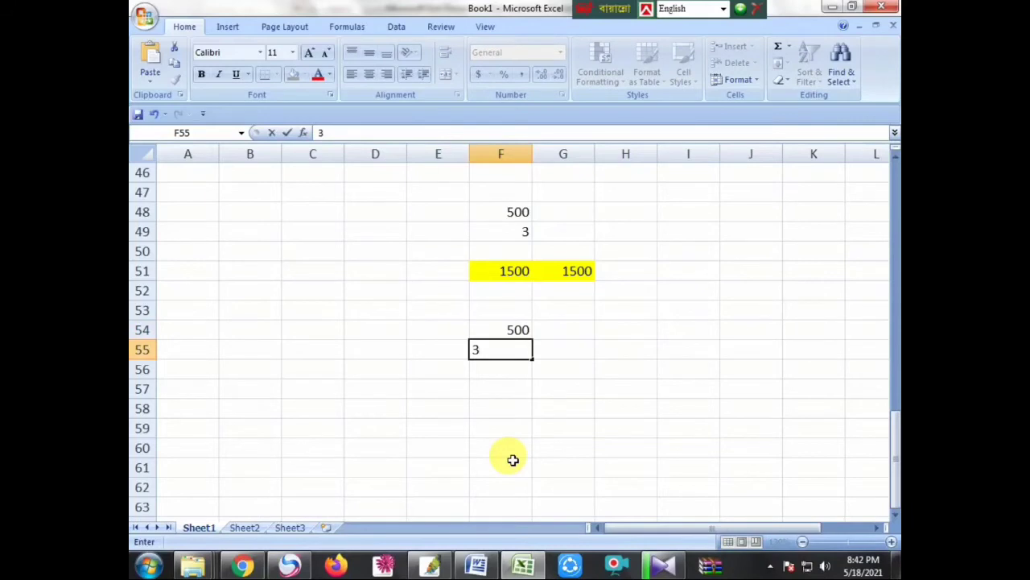
key("Return")
key("Return")
Step: Enter =F54/F55 in F57 to show 166.667
type("=")
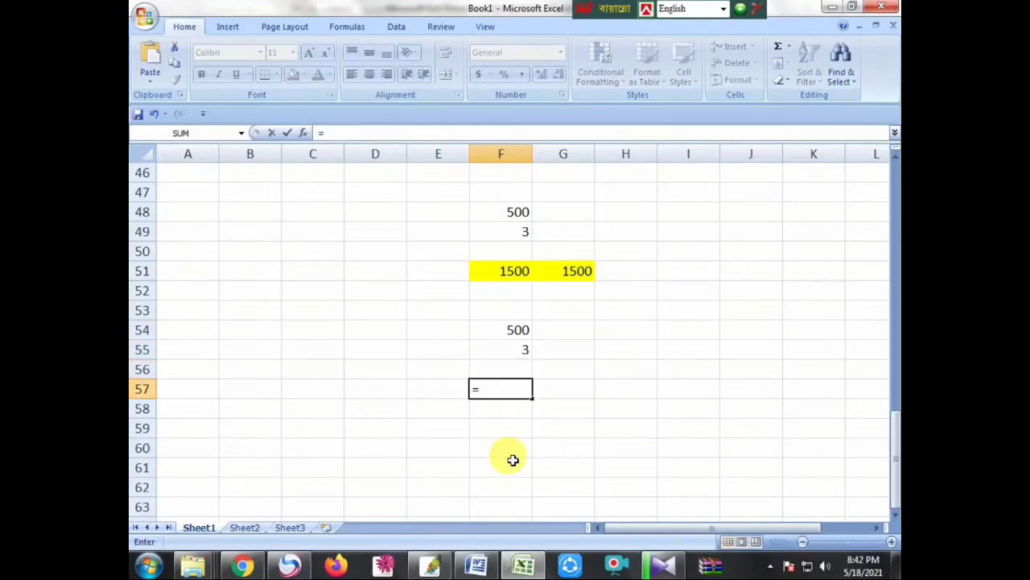
left_click(505, 334)
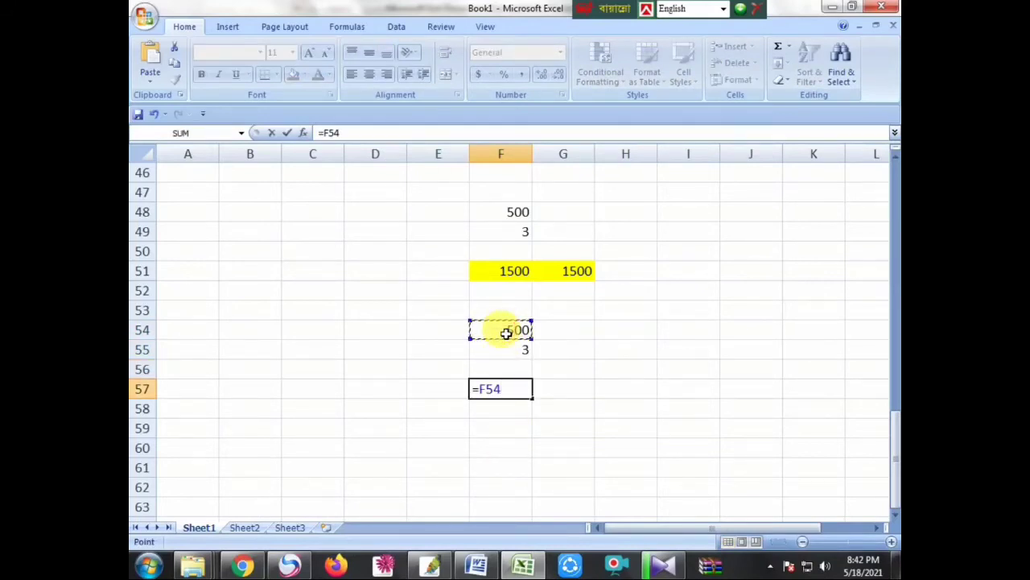
type("/")
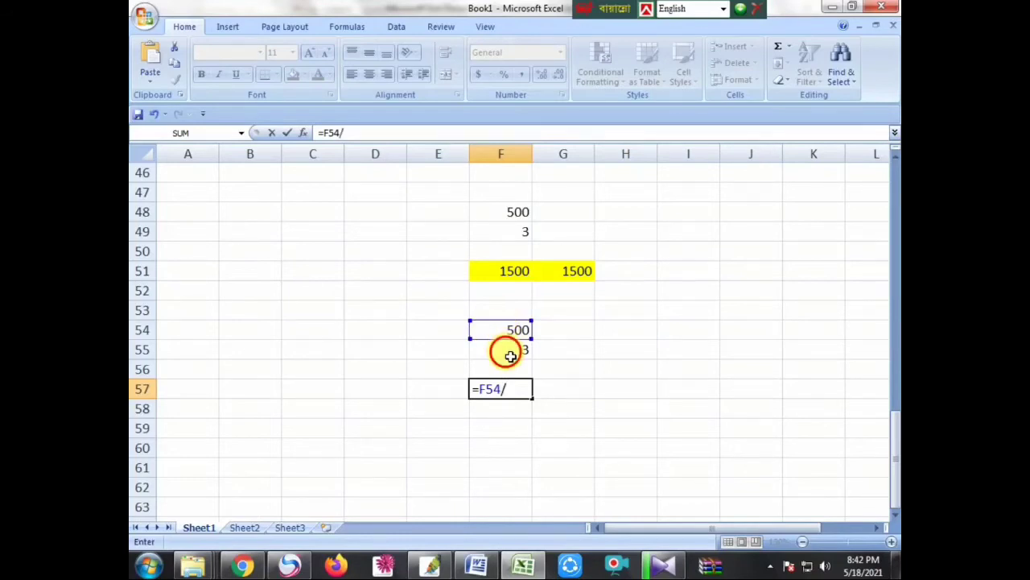
left_click(510, 356)
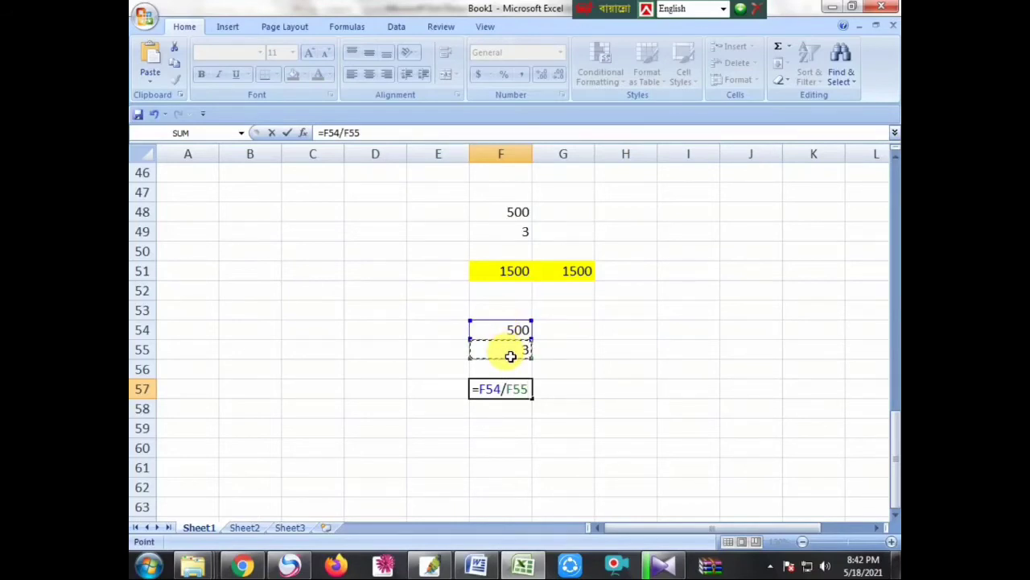
key("Return")
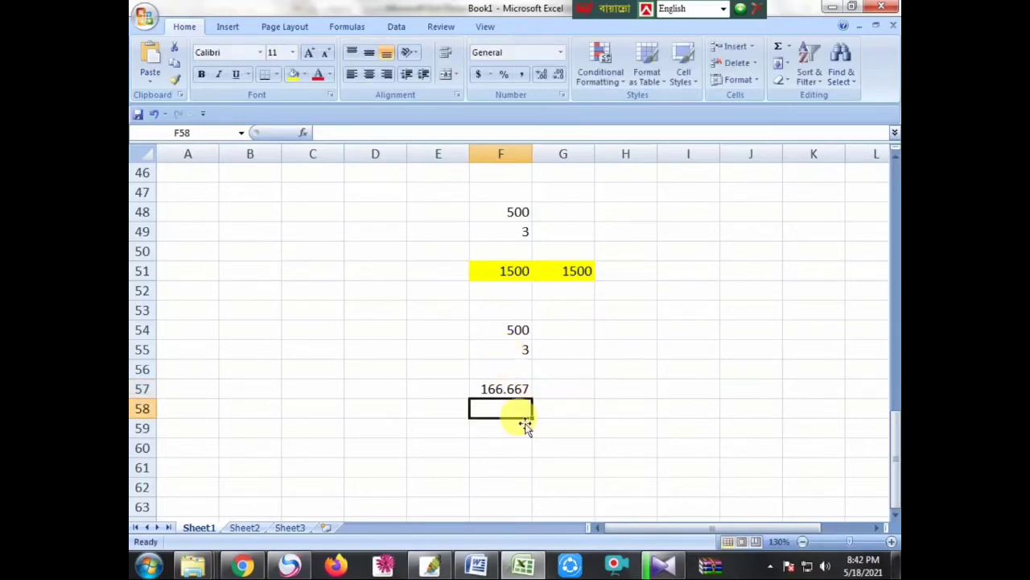
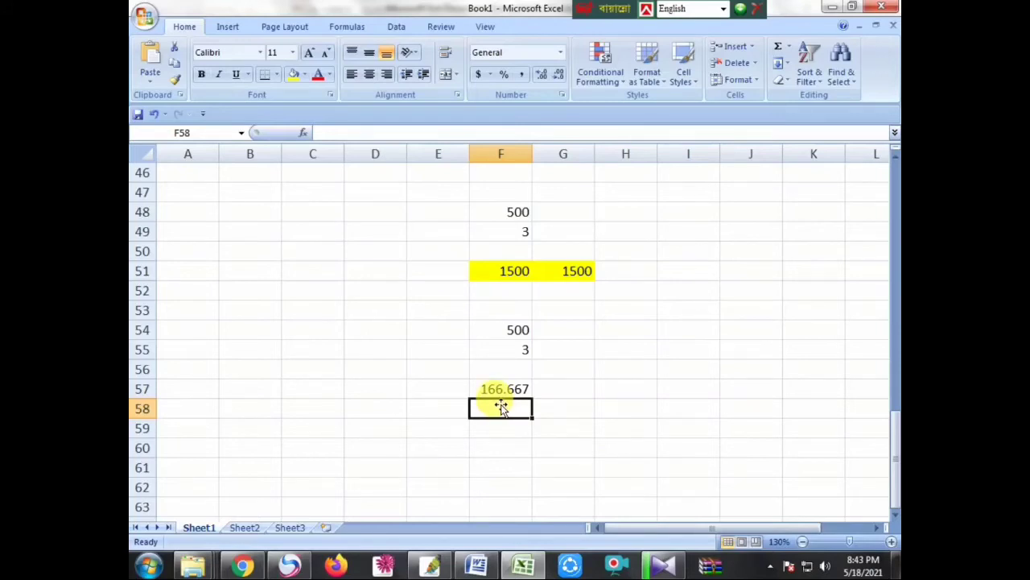
Step: Enter =500/3 in G57 so it shows 166.667
left_click(547, 394)
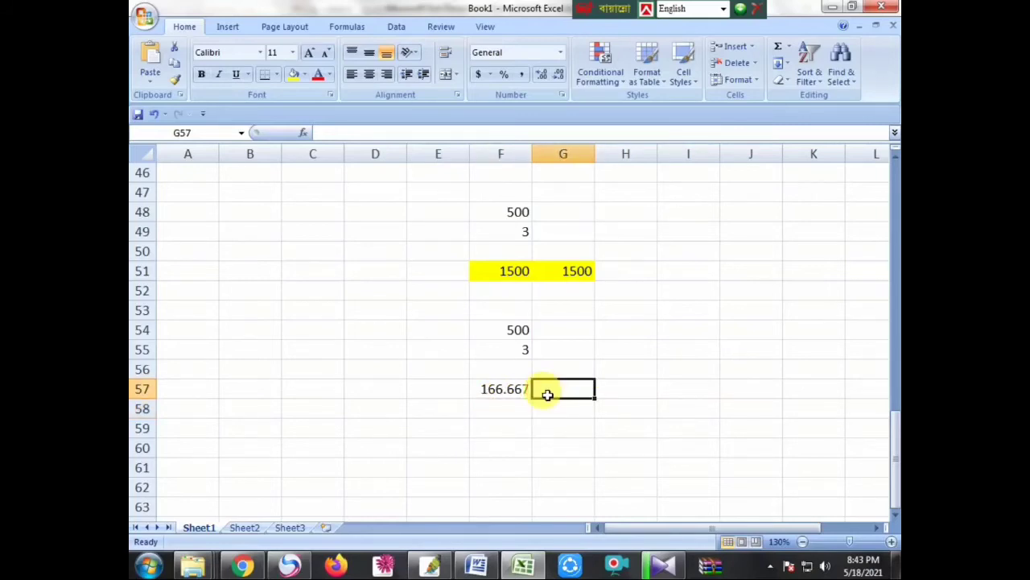
type("=")
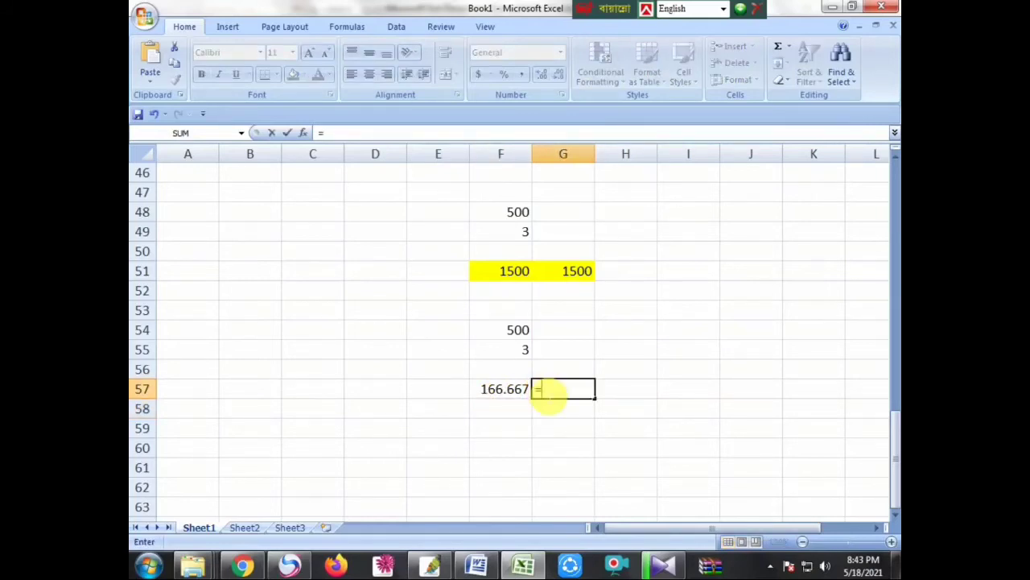
type("5")
type("00")
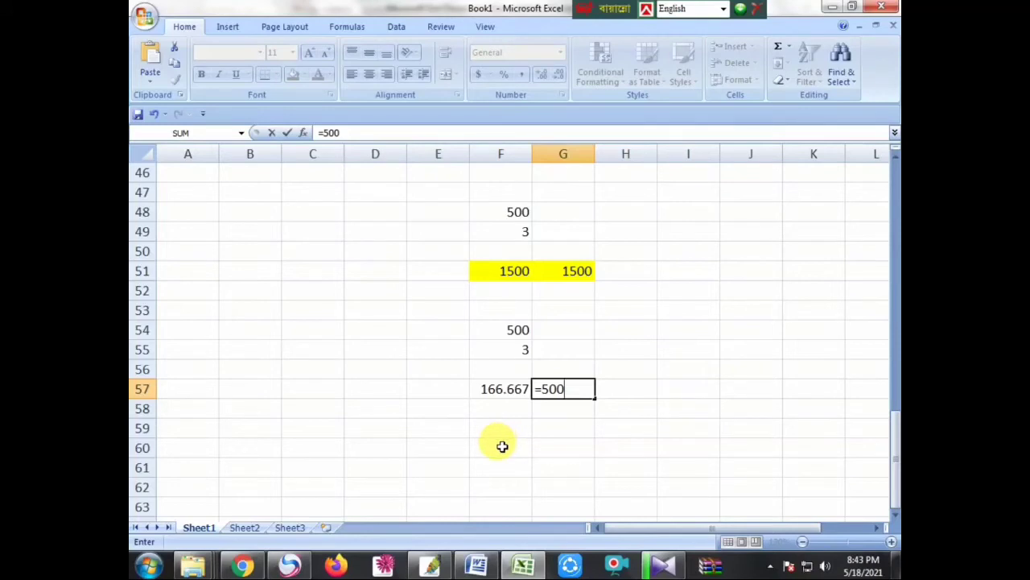
type("/3")
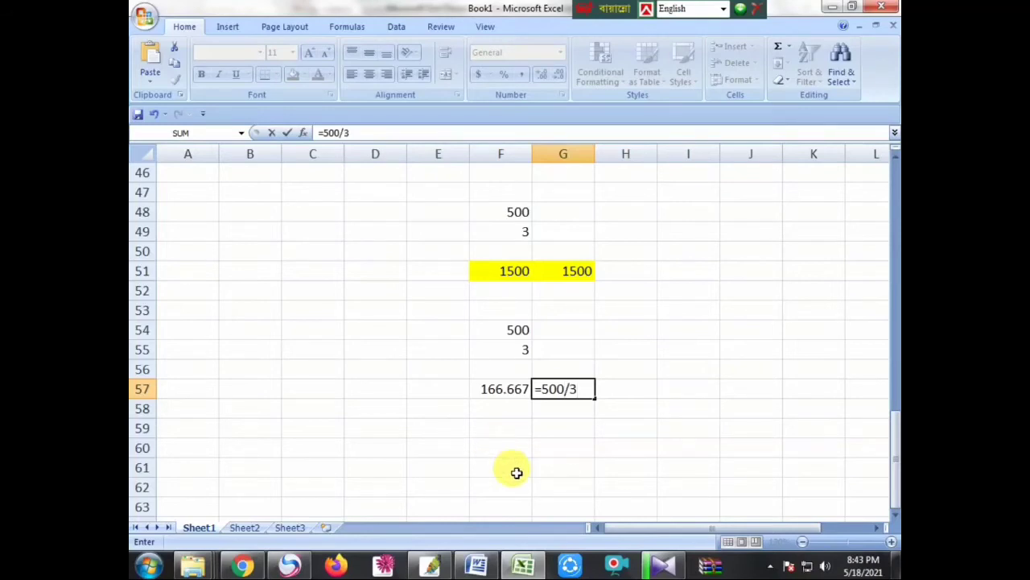
key("Return")
Step: Fill F57 and G57 yellow, compare their formulas, and switch to the Word formula notes
left_click_drag(492, 388, 552, 395)
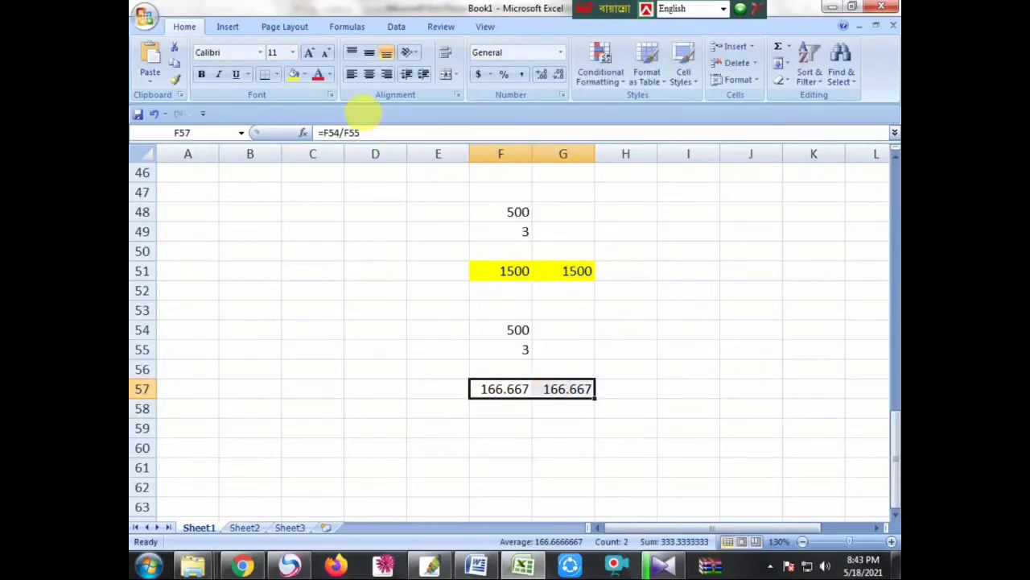
left_click(293, 75)
left_click(537, 410)
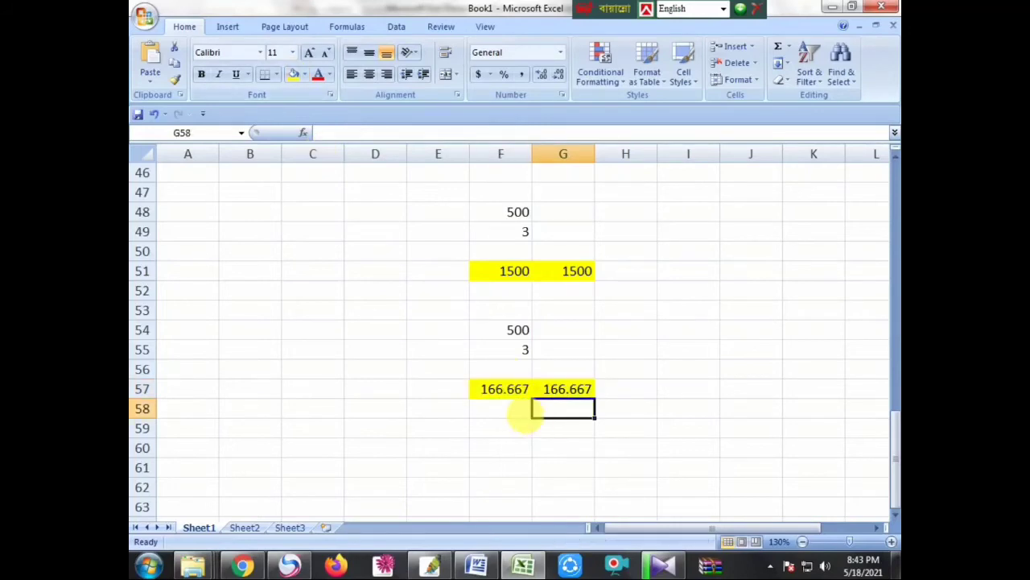
left_click(496, 393)
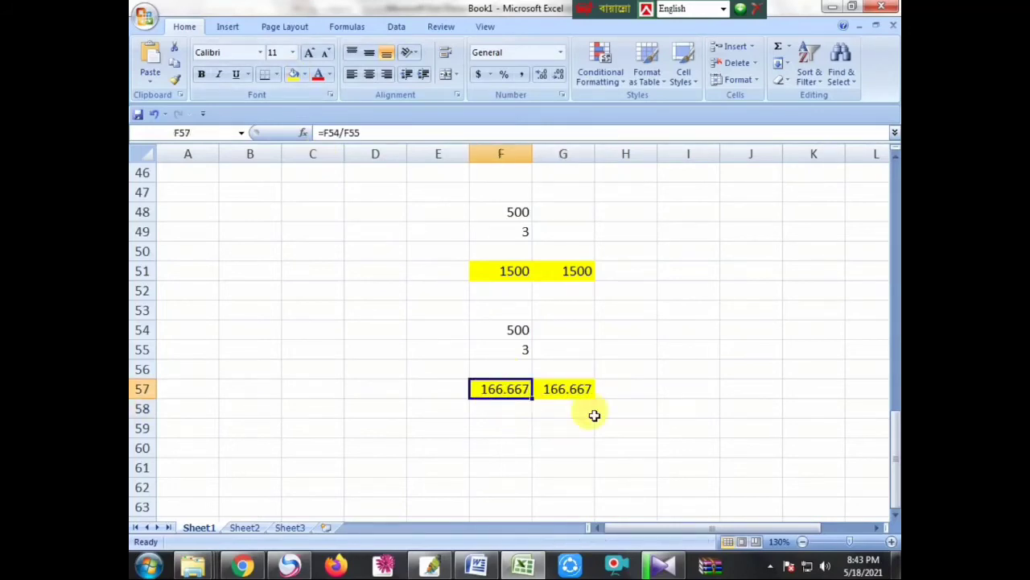
left_click(556, 387)
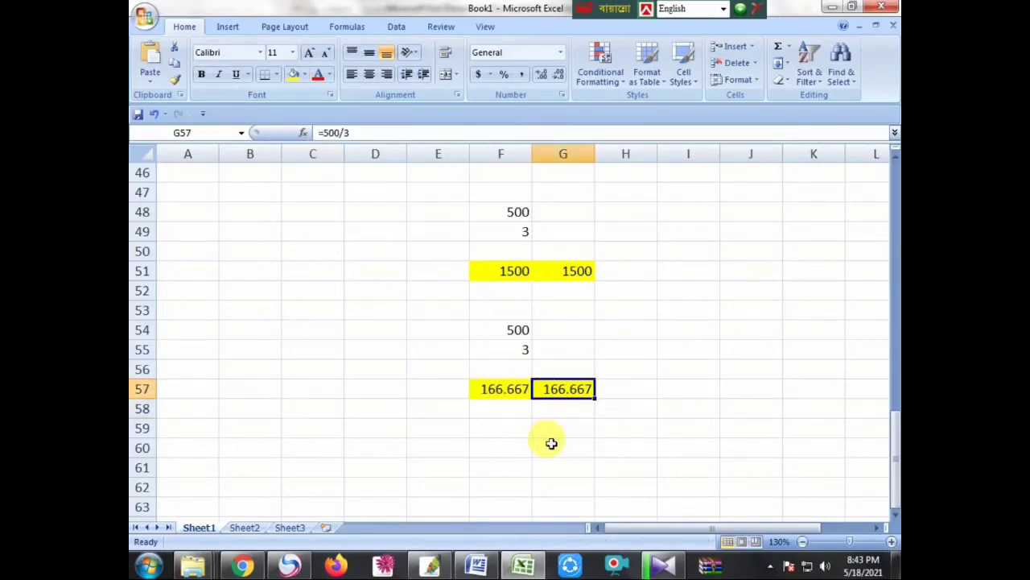
left_click(478, 566)
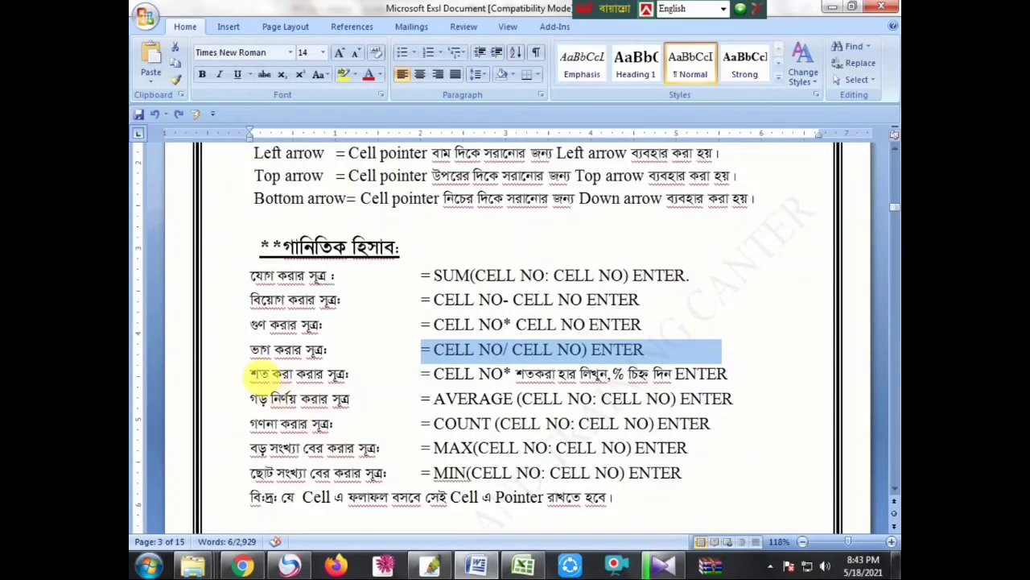
left_click_drag(251, 374, 338, 375)
left_click_drag(434, 374, 781, 374)
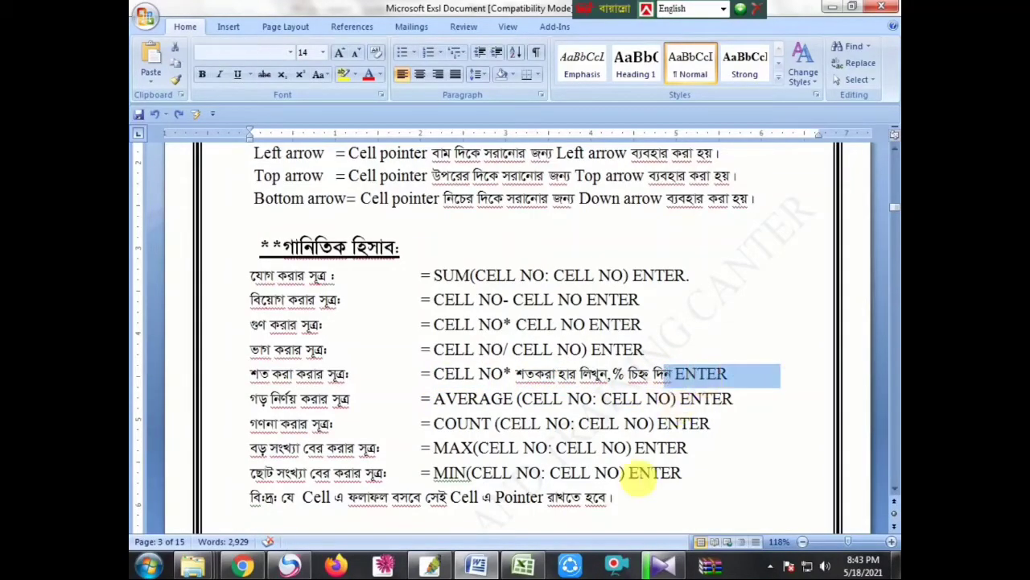
left_click(536, 567)
Step: Enter 500000 in G65 and 18 in G66
scroll(537, 505, "down", 2)
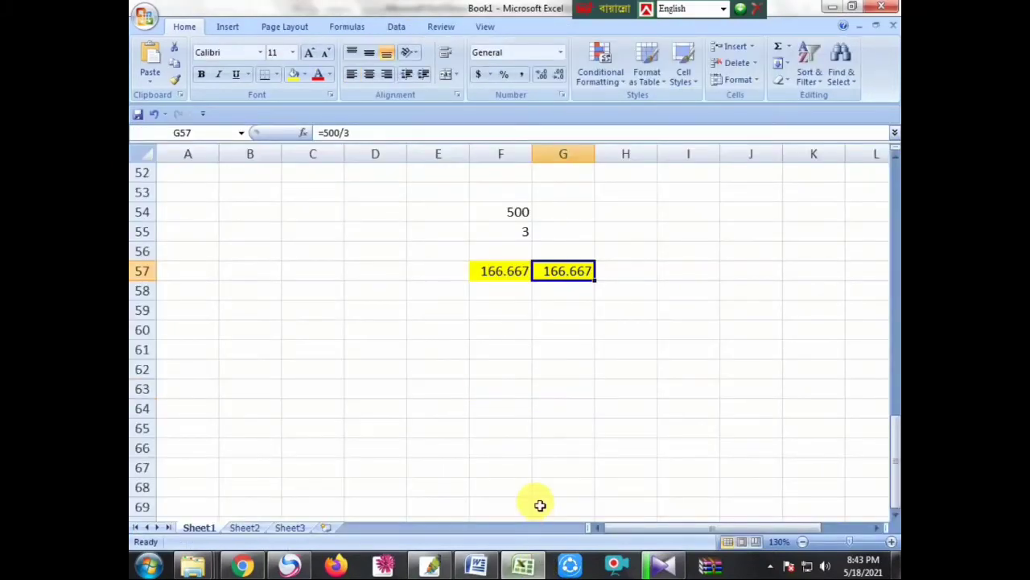
scroll(537, 503, "down", 3)
left_click(555, 254)
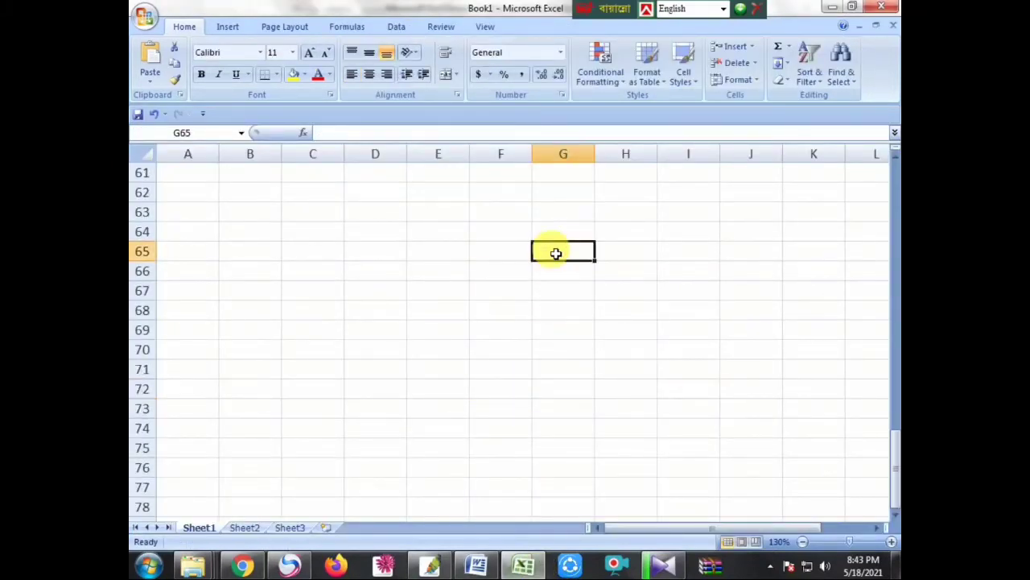
type("500")
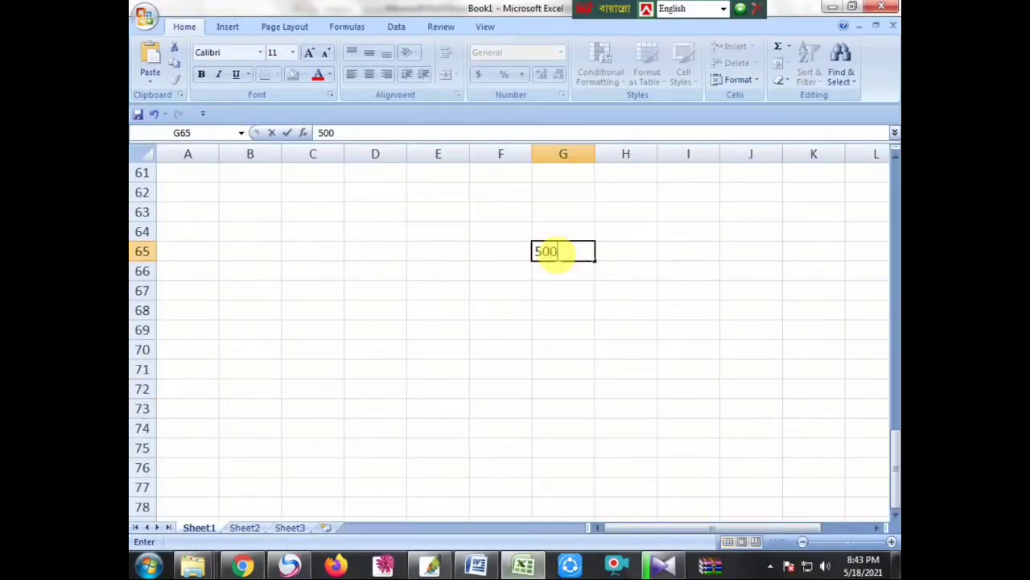
type("000")
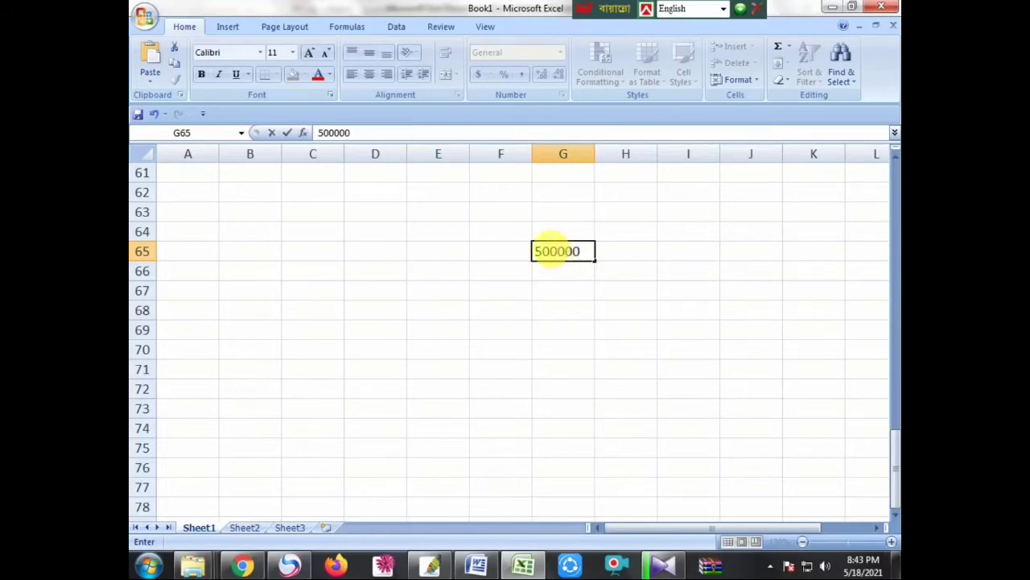
key("Return")
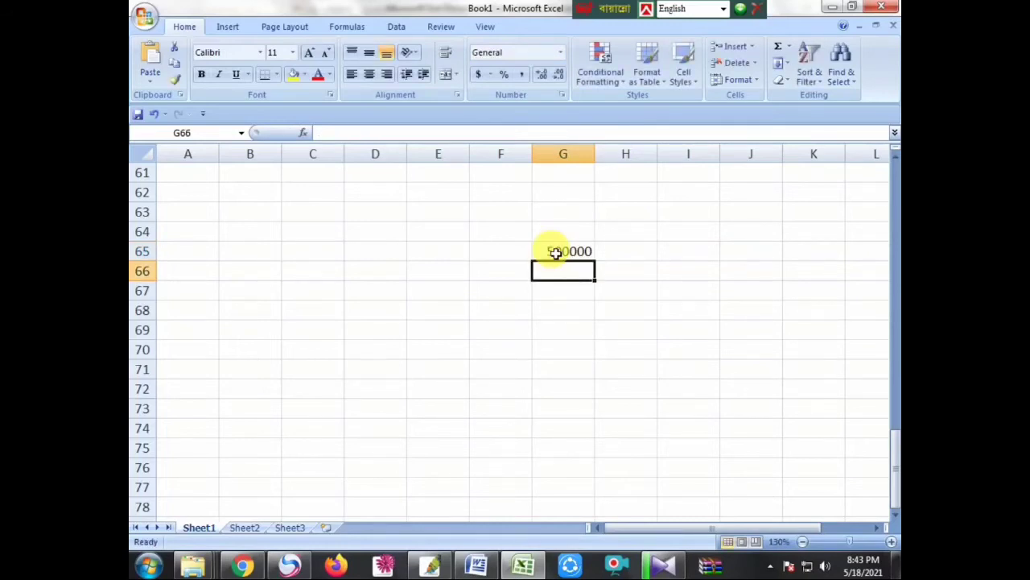
type("18")
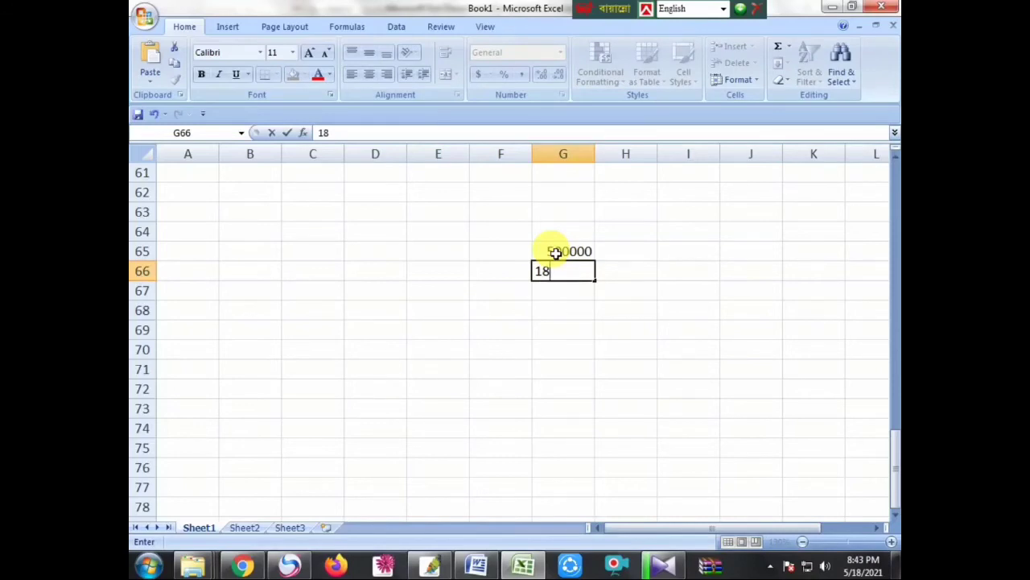
key("Return")
key("Return")
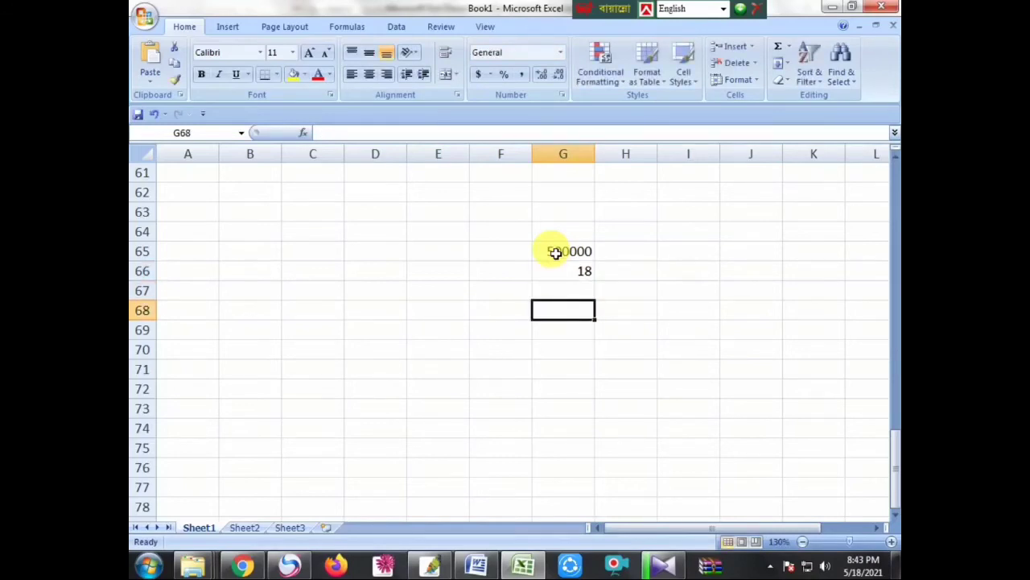
Step: Enter =G65*G66% in G68 to get 90000
type("=")
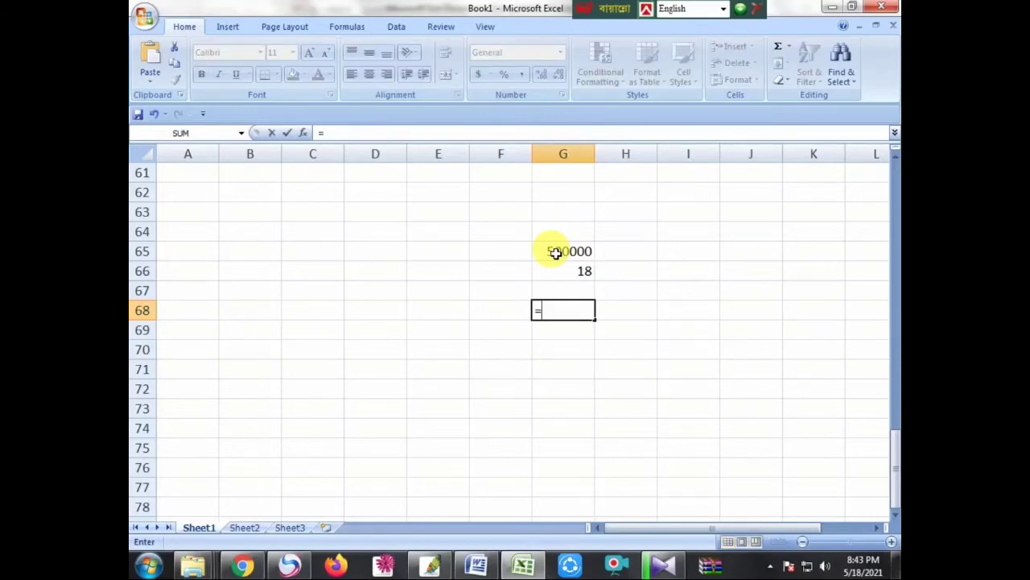
left_click(556, 253)
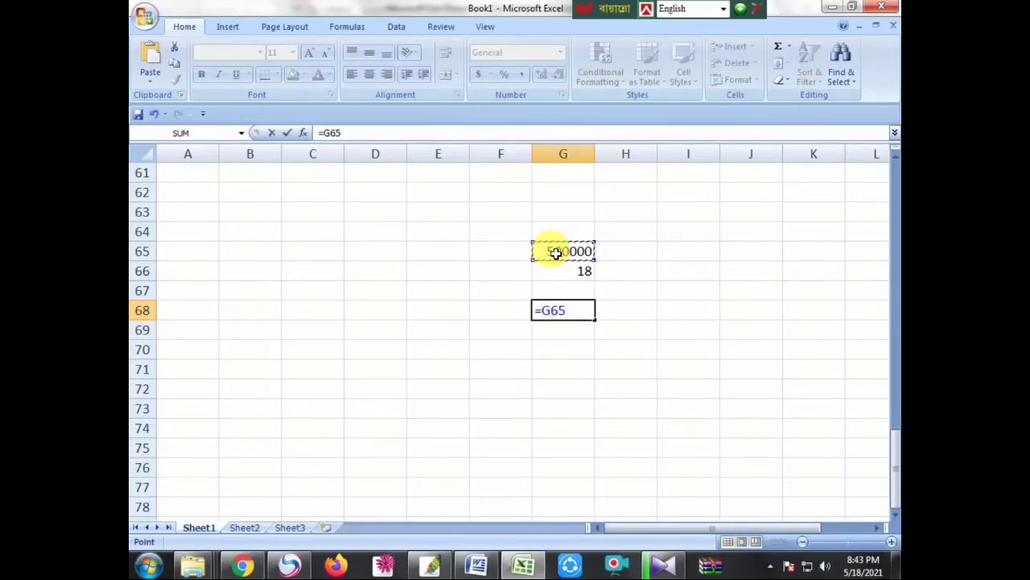
type("*")
left_click(559, 273)
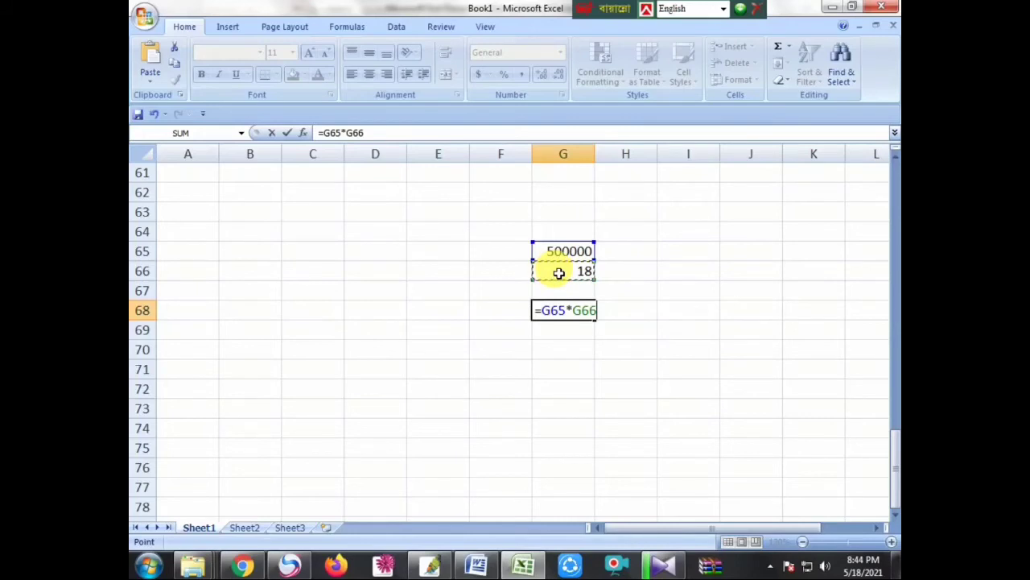
type("%")
key("Return")
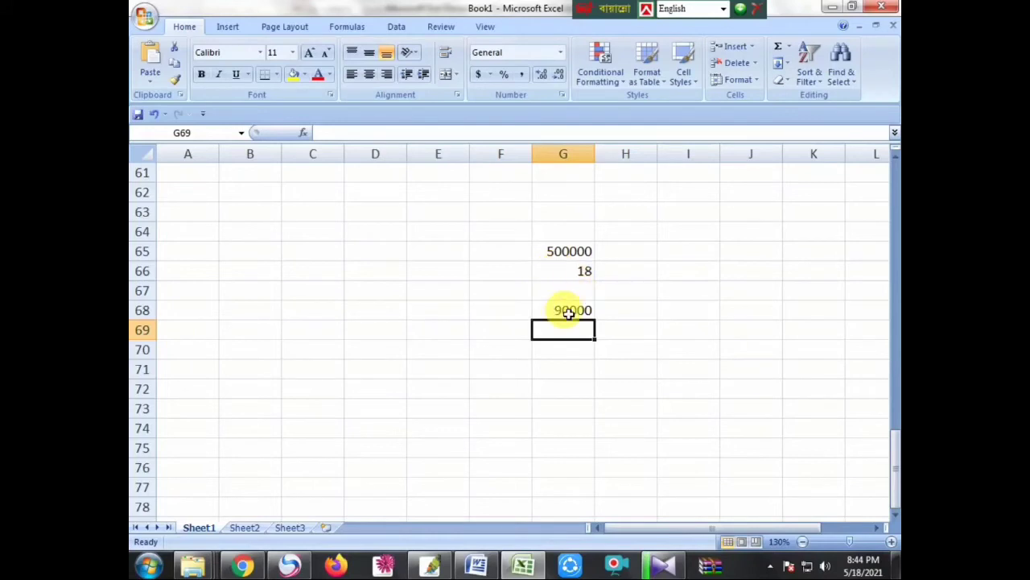
left_click(568, 310)
Step: Give cell G68 a yellow fill
left_click(292, 75)
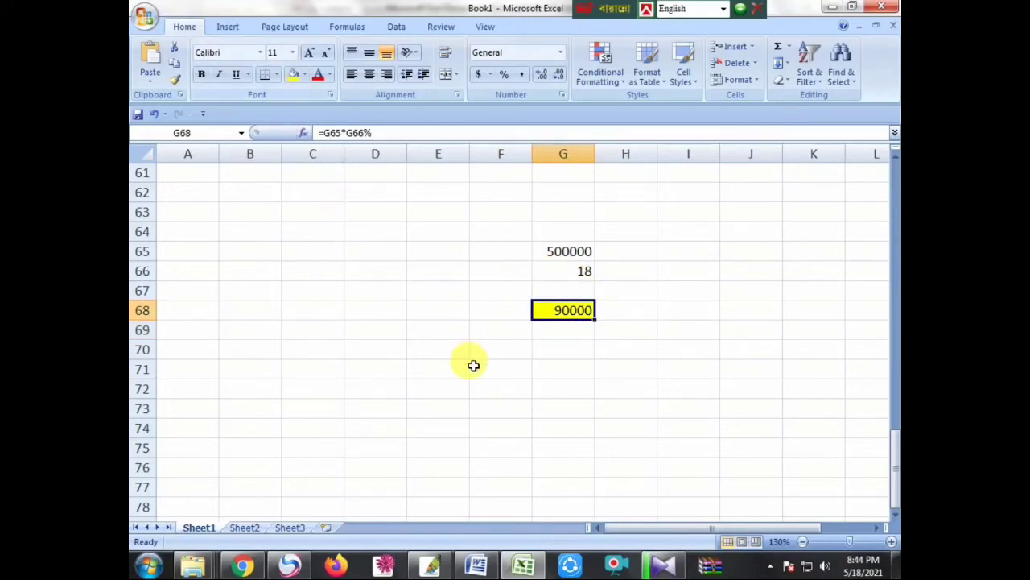
left_click(504, 349)
left_click(569, 320)
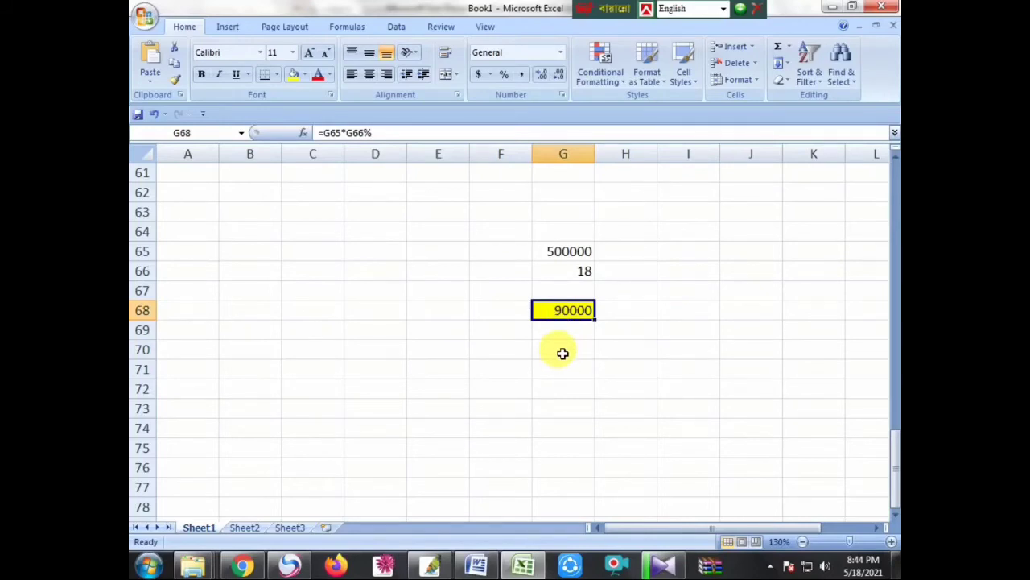
Step: Check the 500000 in G65 and the =G65*G66% formula in G68 several times
left_click(557, 252)
left_click(564, 312)
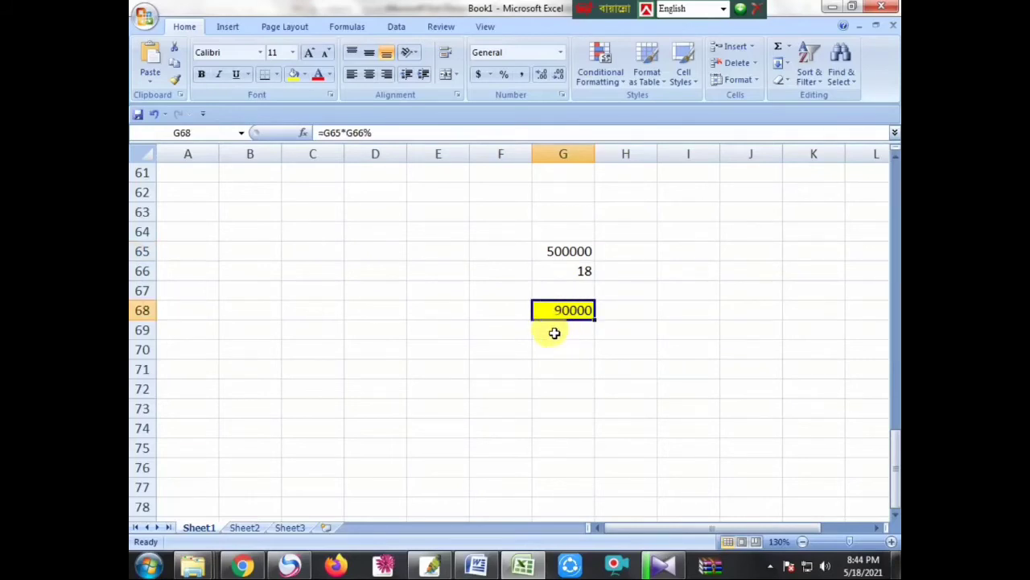
left_click(568, 332)
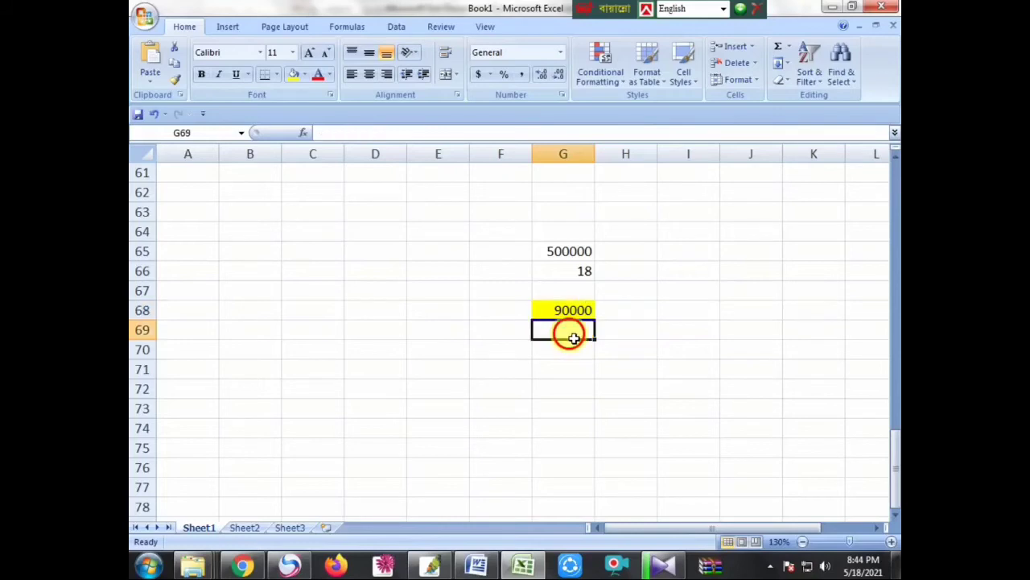
left_click(563, 309)
left_click(565, 333)
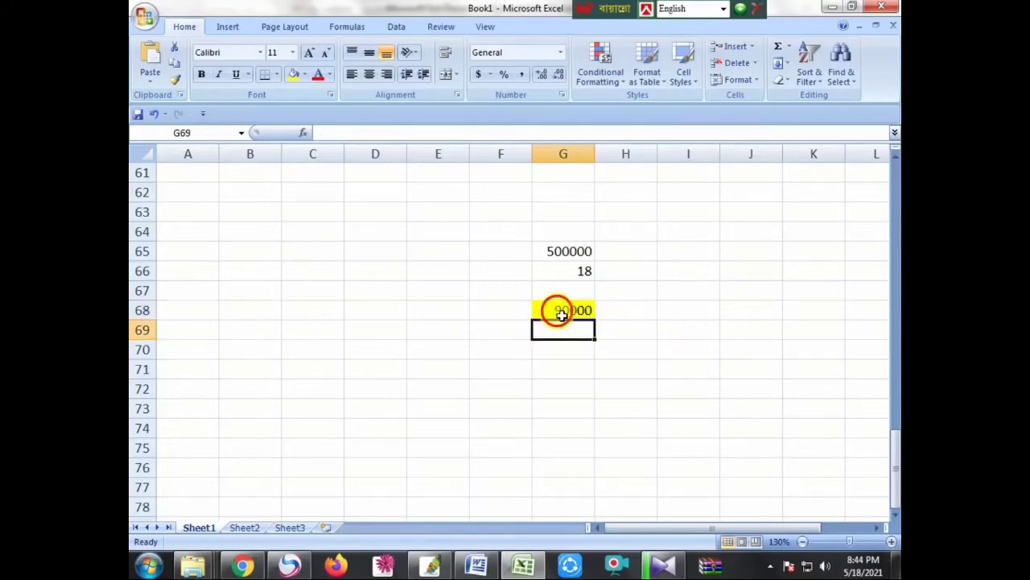
left_click(555, 311)
left_click(559, 336)
left_click(560, 317)
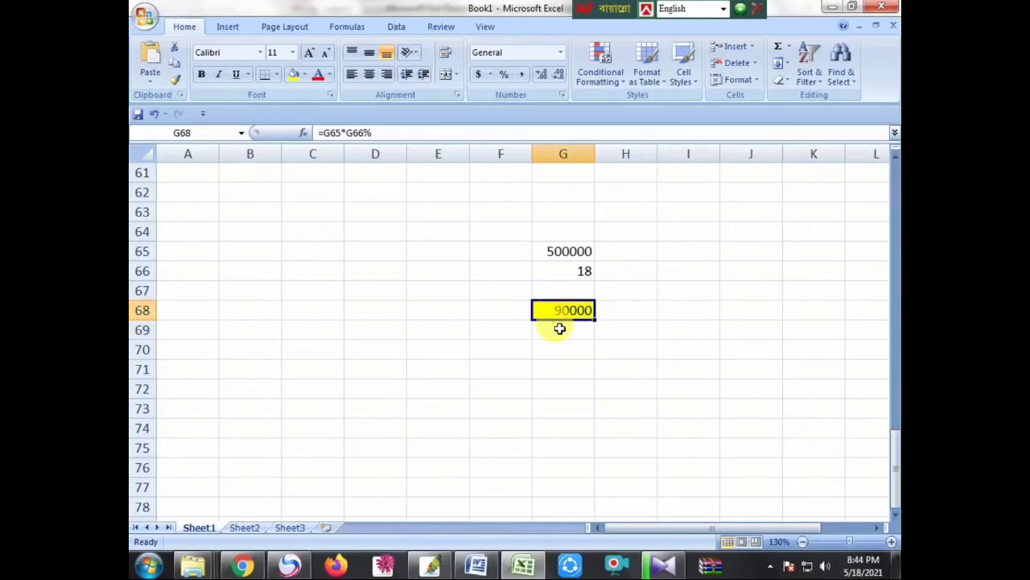
left_click(559, 332)
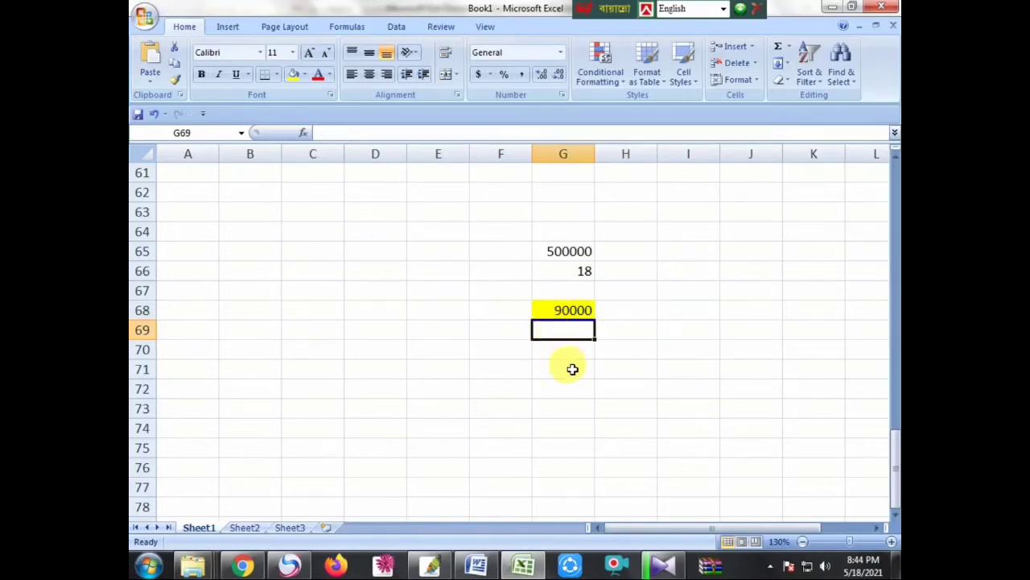
left_click(570, 318)
left_click(568, 332)
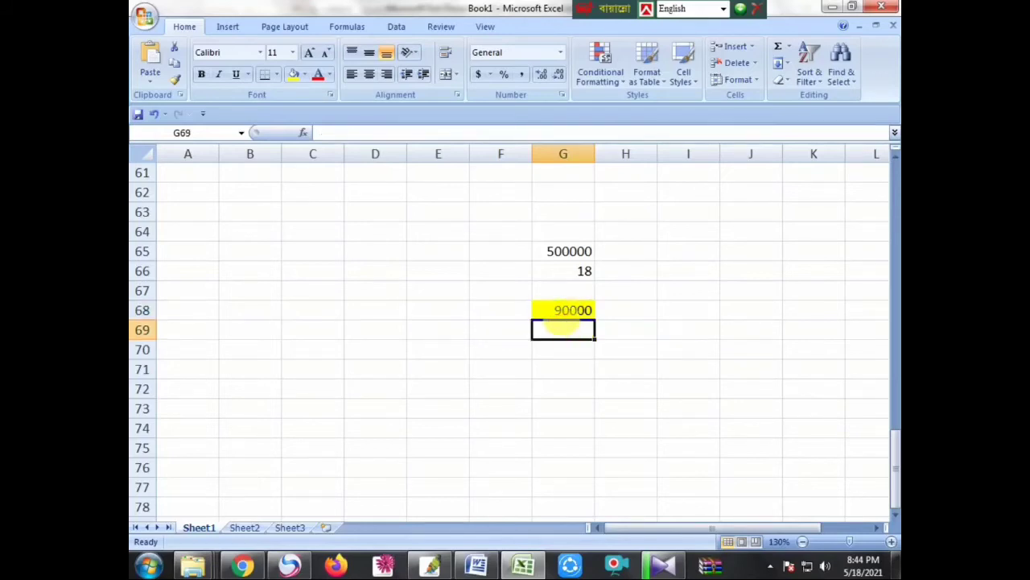
left_click(561, 313)
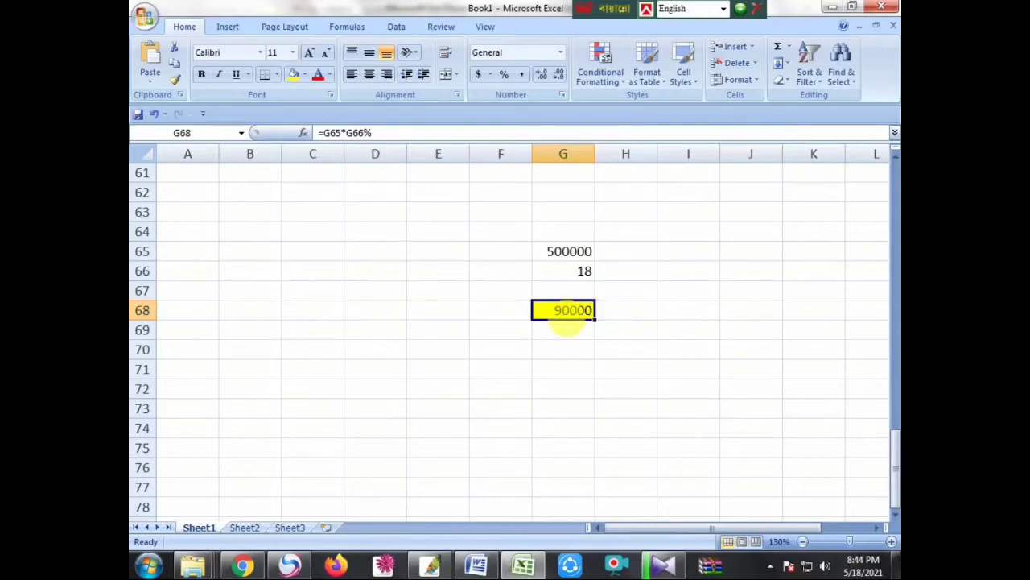
Step: Compute 7500 per month in G69 and 246.575 per day (=G68/365) in G70
left_click(574, 331)
type("=")
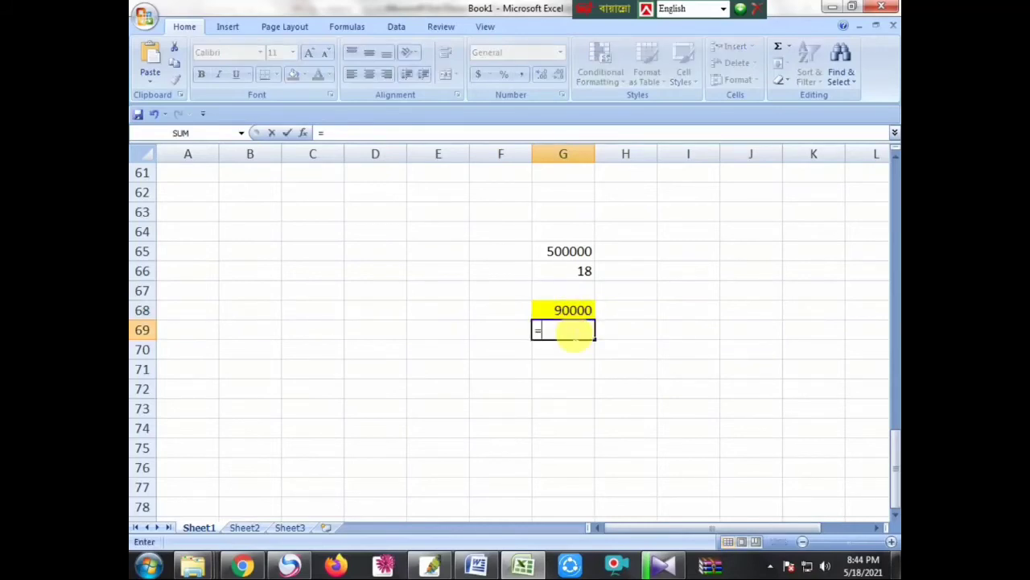
left_click(571, 310)
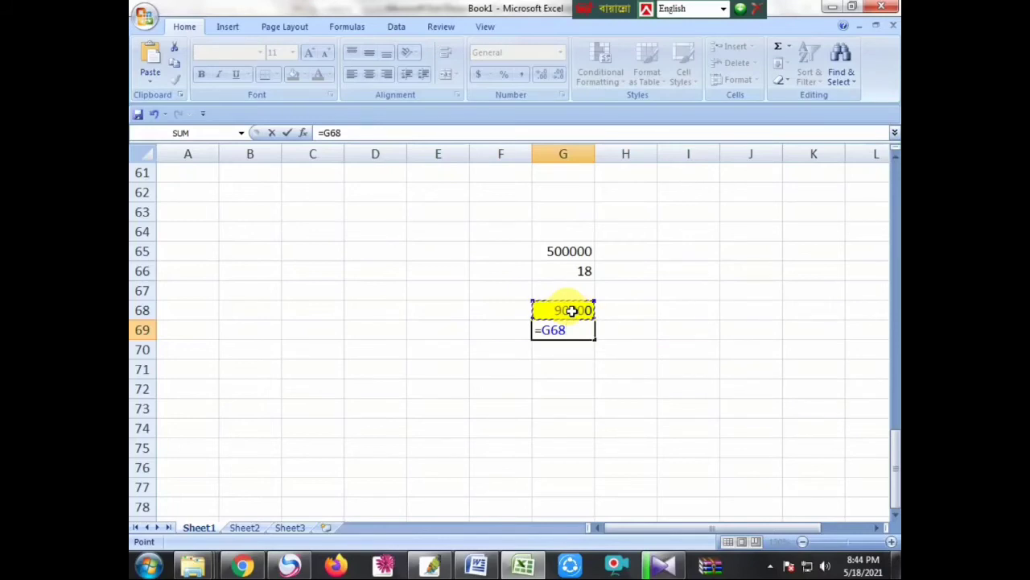
type("/12")
key("Return")
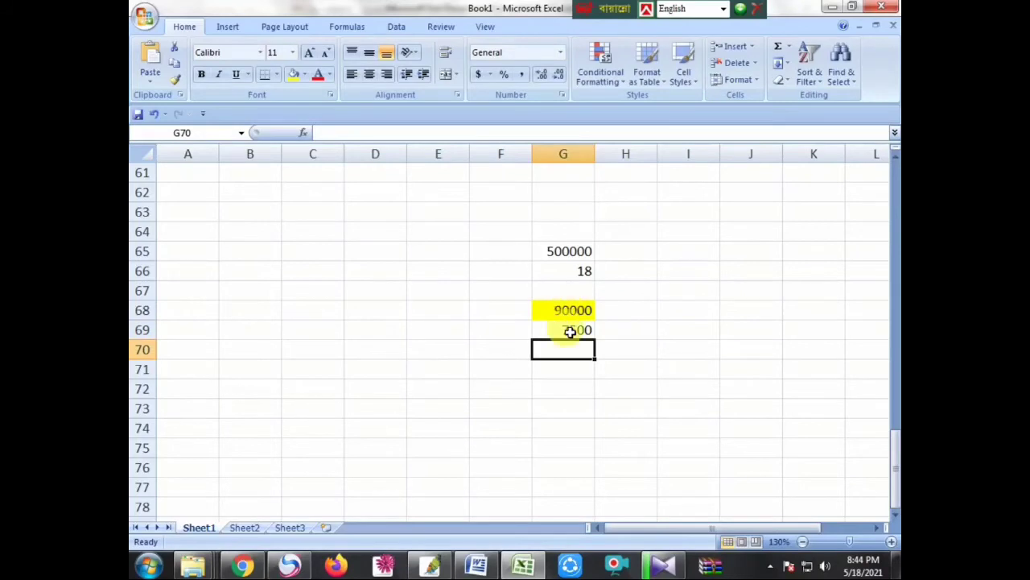
left_click(567, 330)
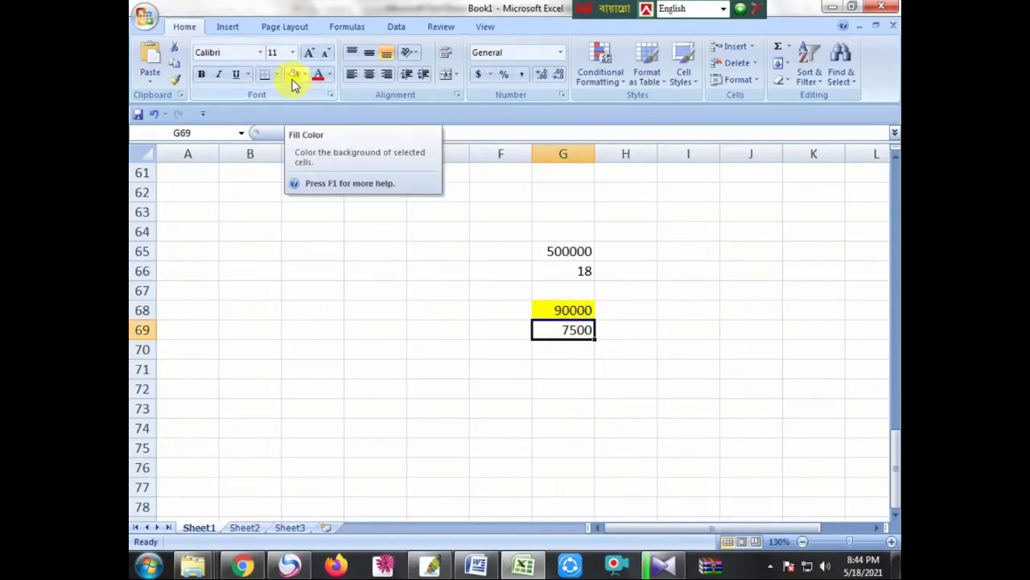
left_click(577, 352)
type("=")
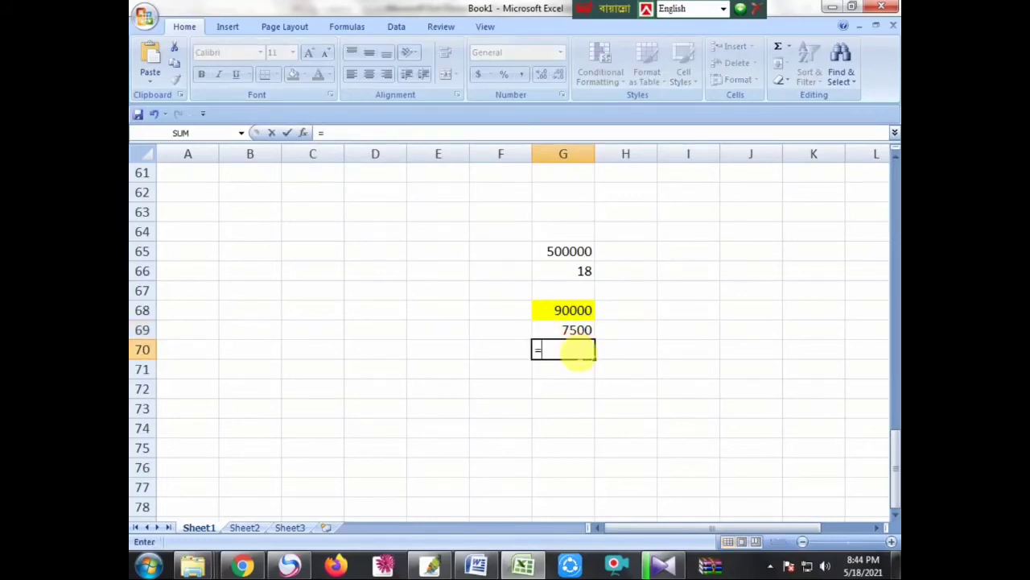
left_click(571, 319)
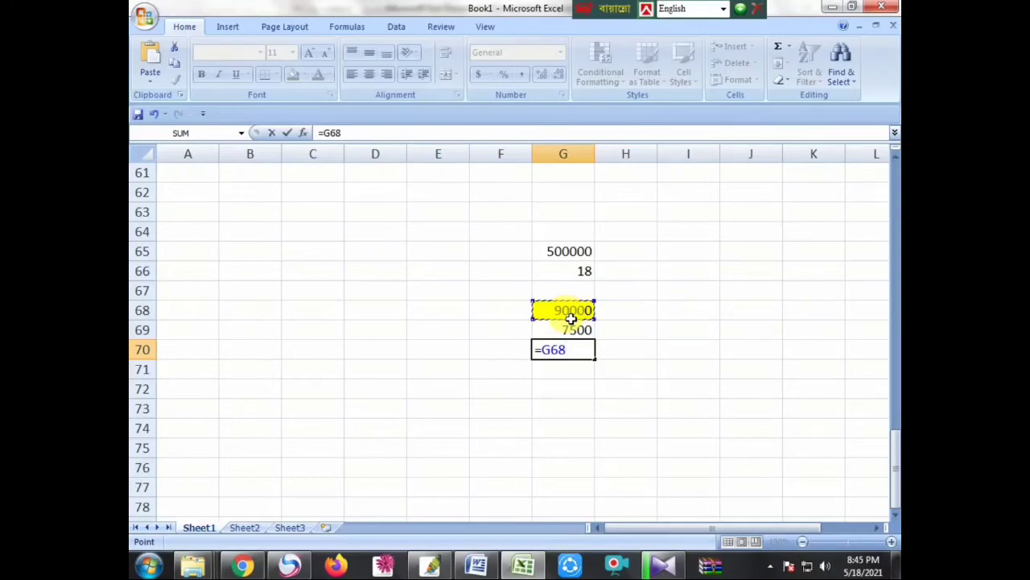
type("/36")
type("5")
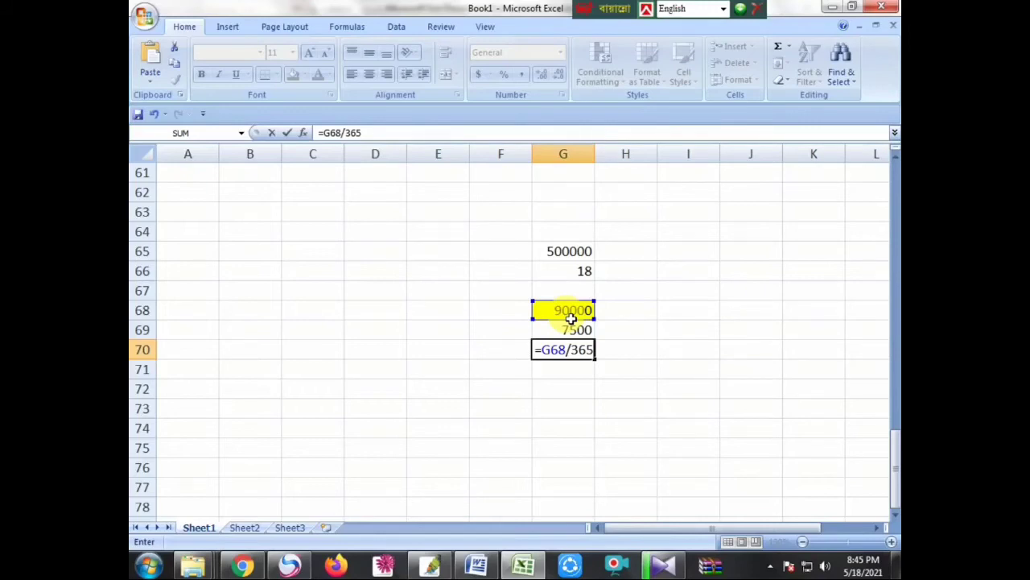
key("Return")
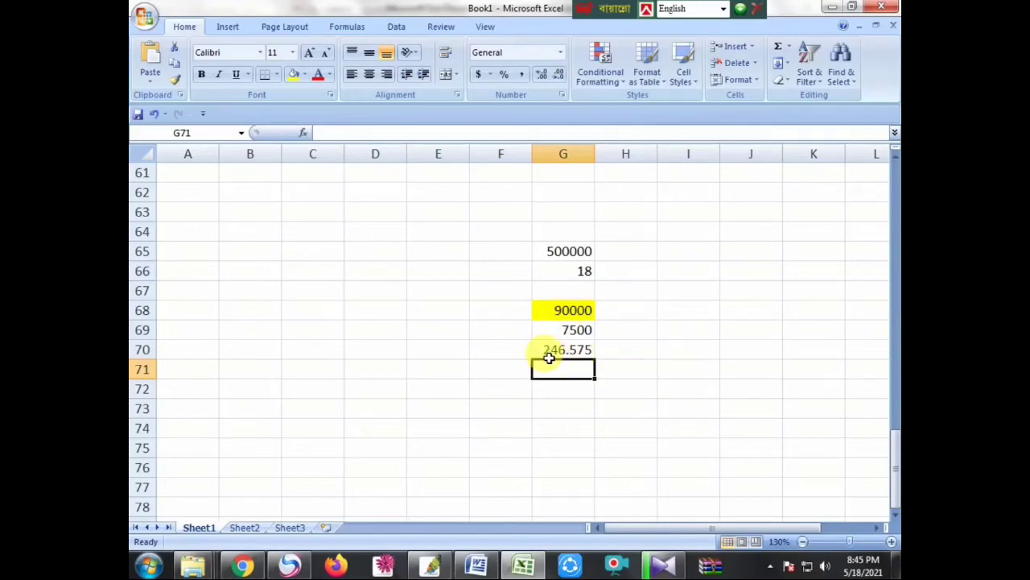
left_click(546, 351)
Step: Compute 10.274 per hour (=G70/24) in G71 and 0.17123 per minute (=G71/60) in G72
left_click(556, 376)
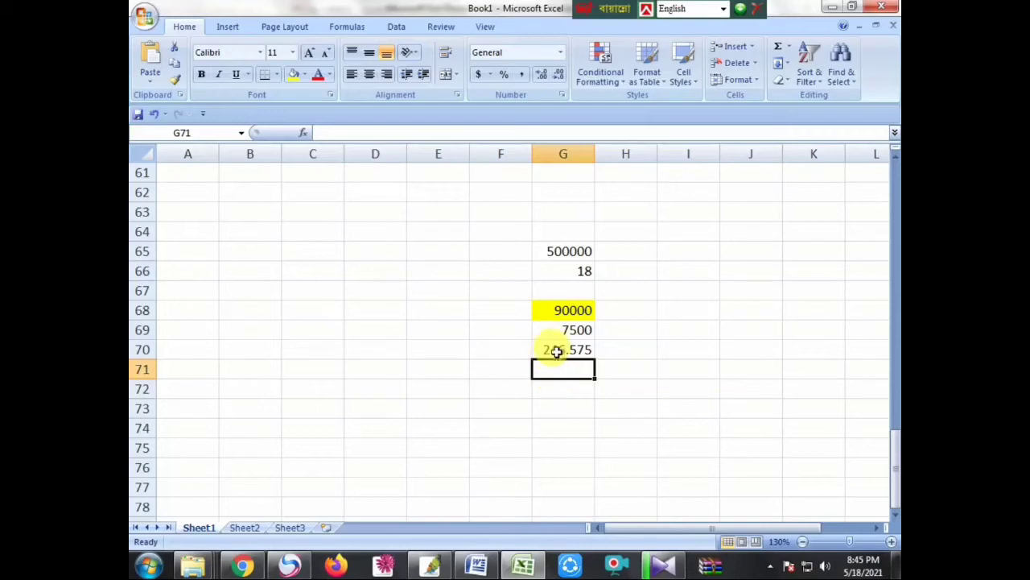
left_click(549, 349)
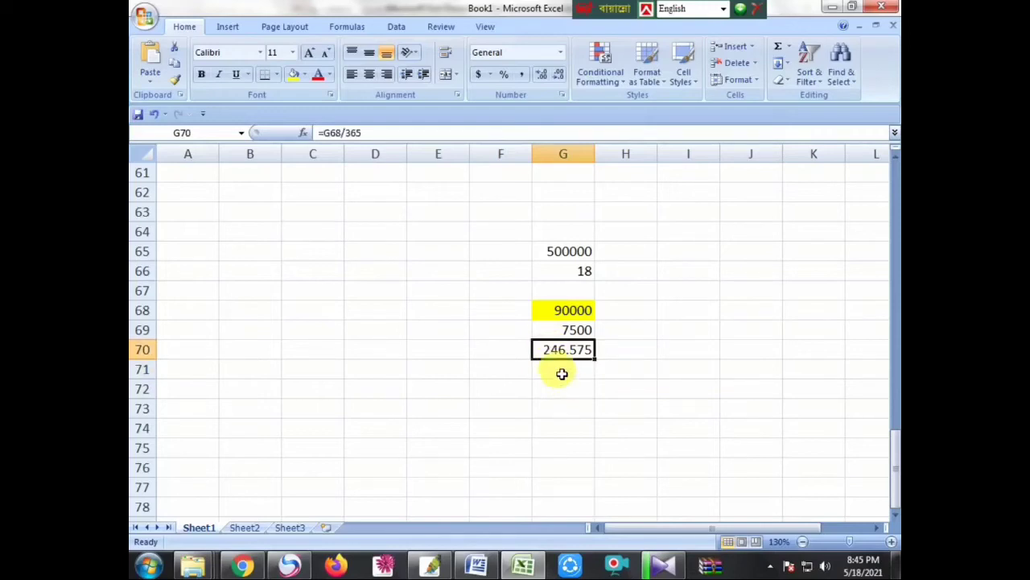
left_click(559, 378)
type("=")
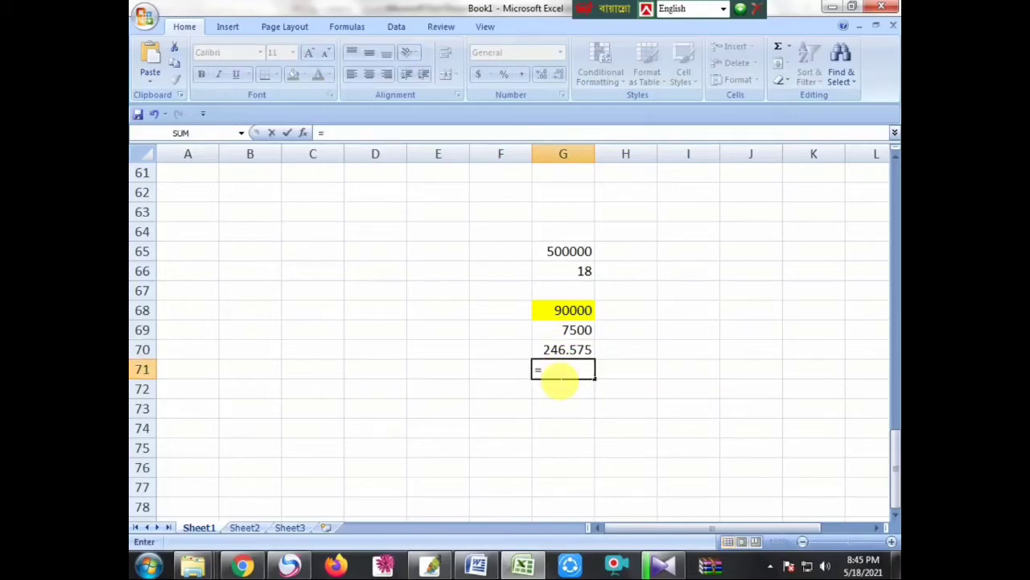
left_click(557, 351)
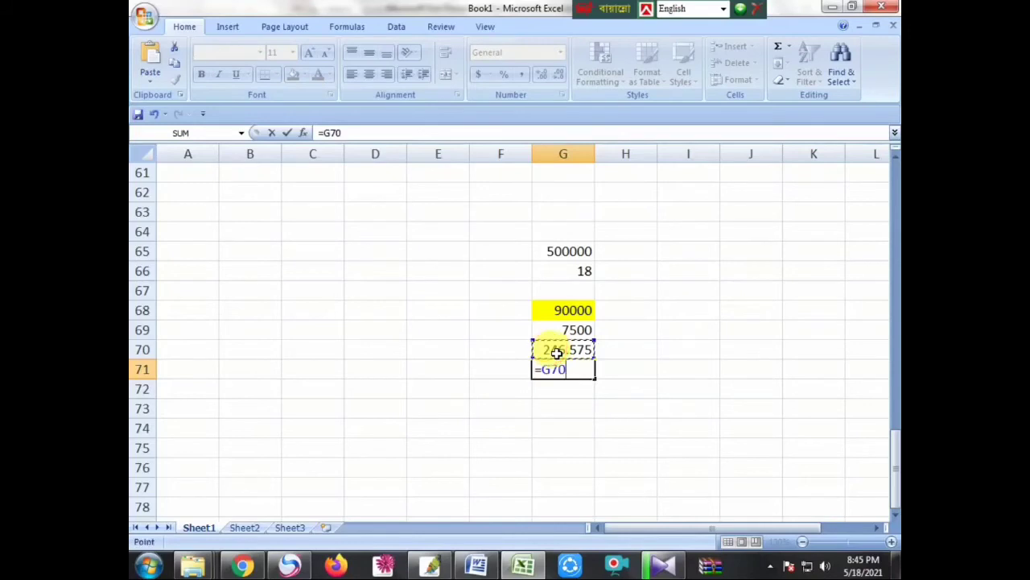
type("/24")
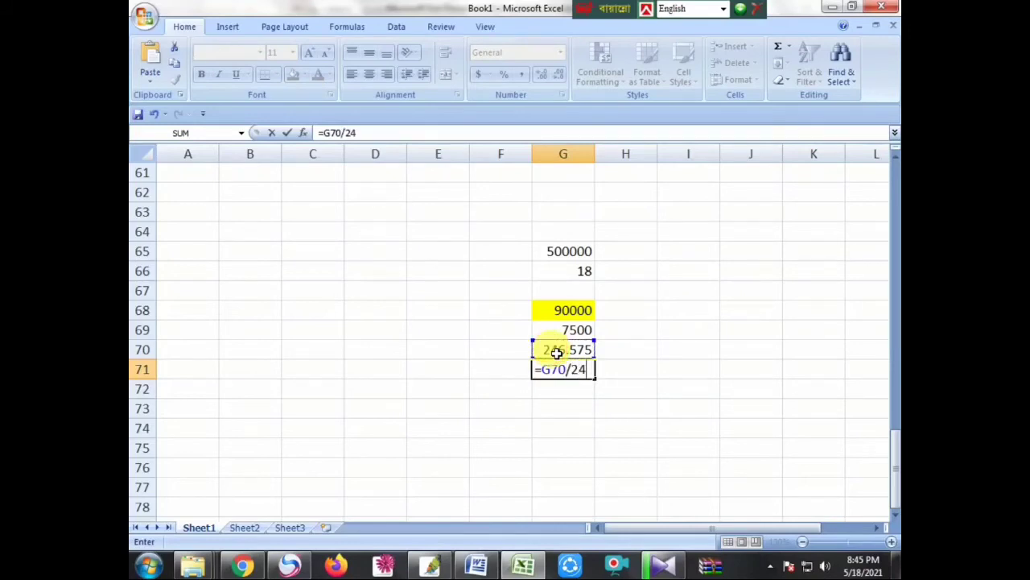
key("Return")
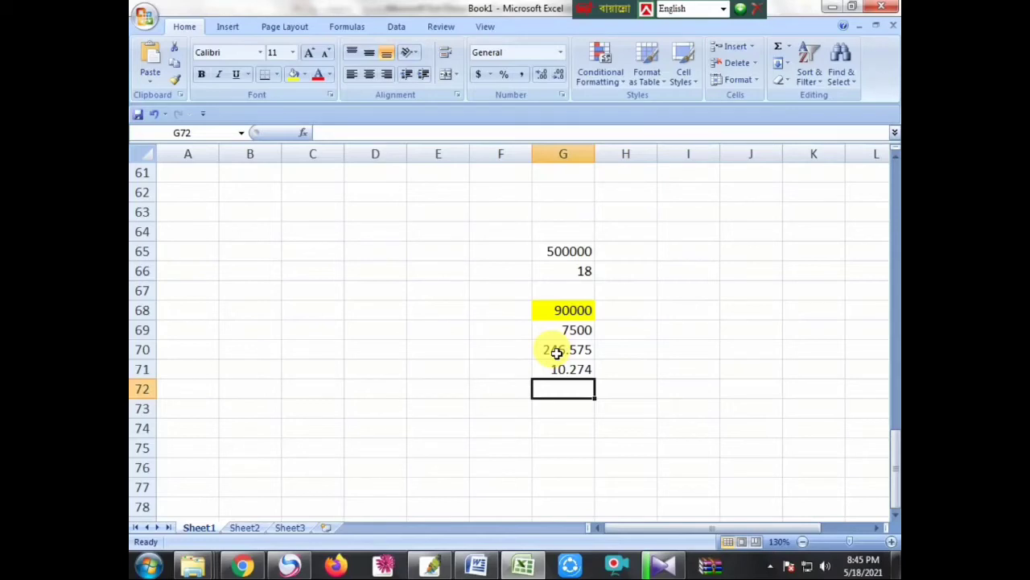
type("=")
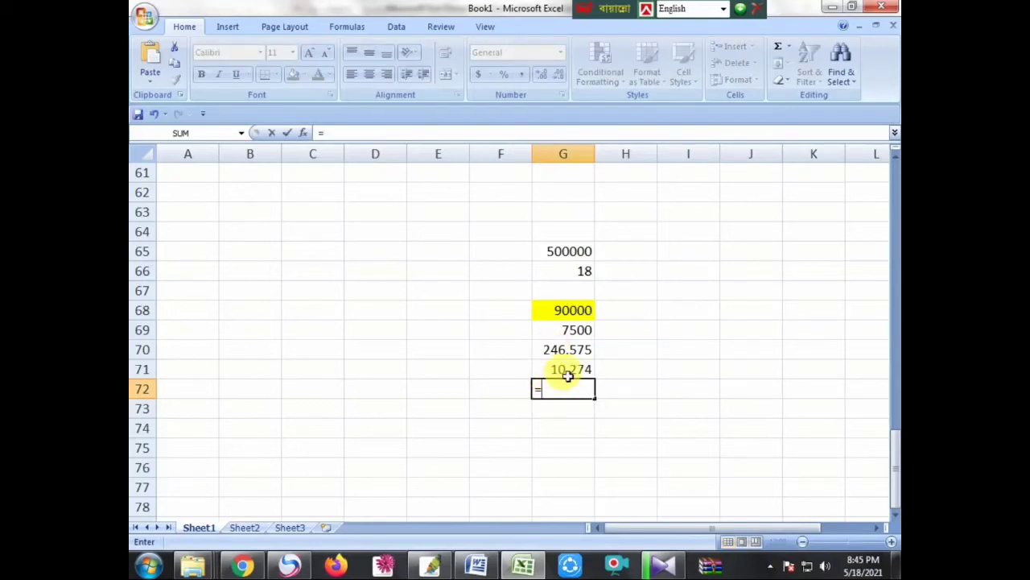
left_click(567, 374)
type("/")
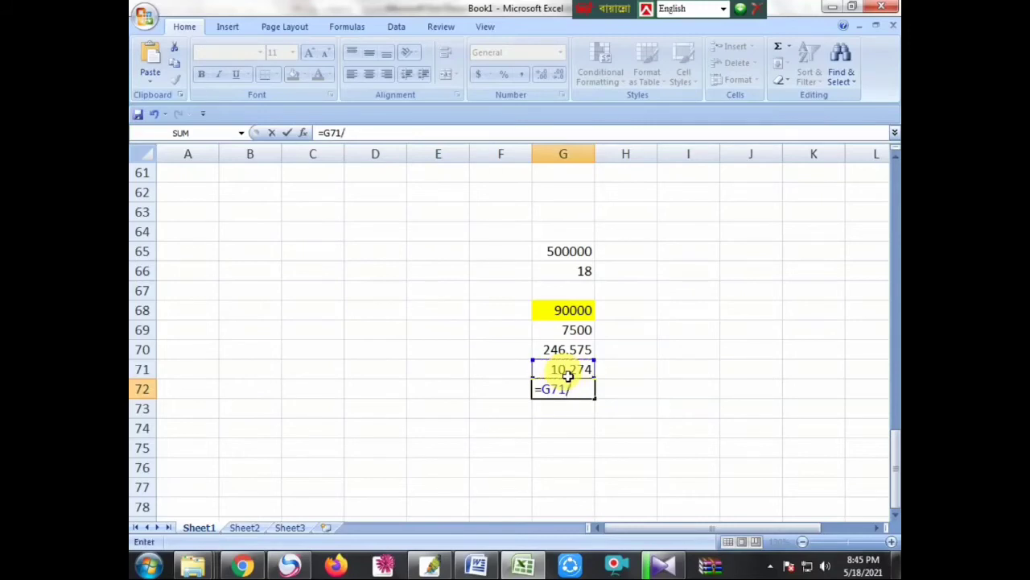
type("60")
key("Return")
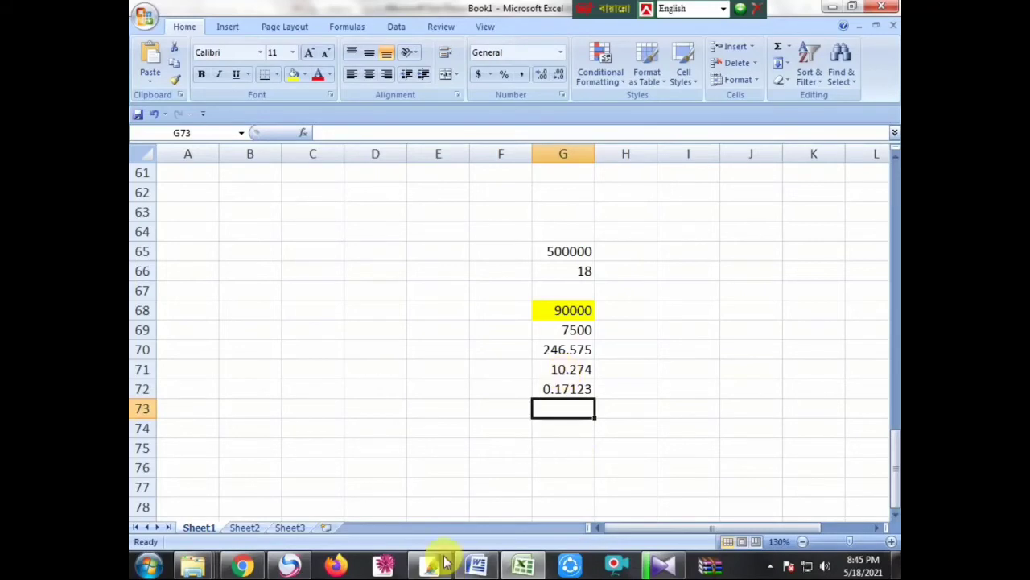
left_click(475, 566)
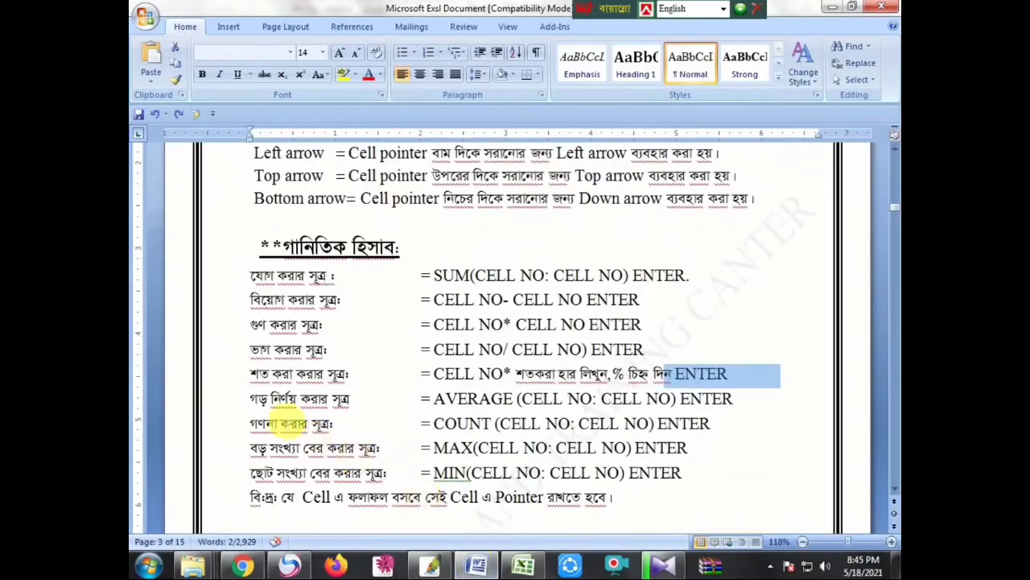
left_click_drag(250, 399, 347, 400)
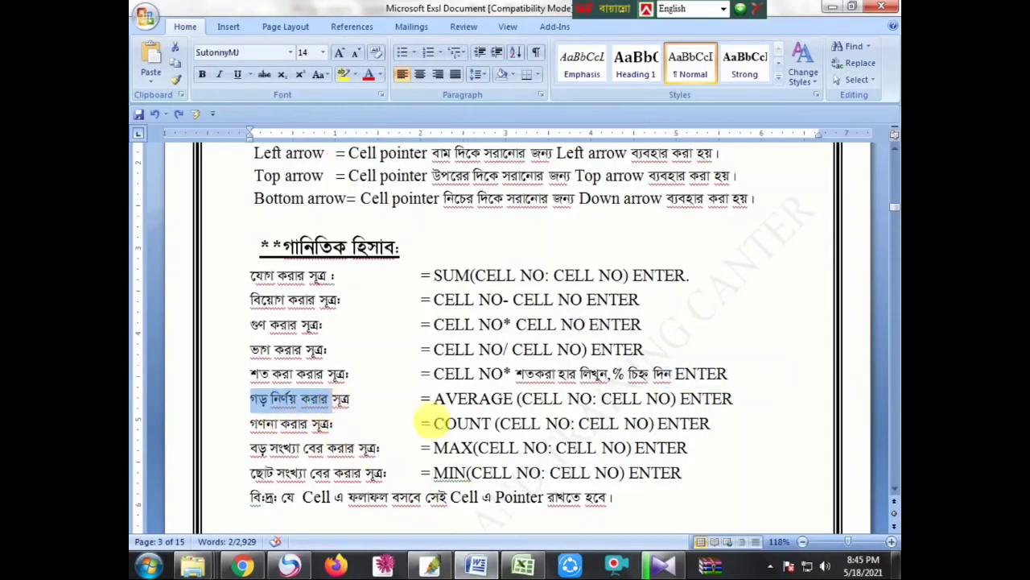
left_click_drag(435, 399, 677, 399)
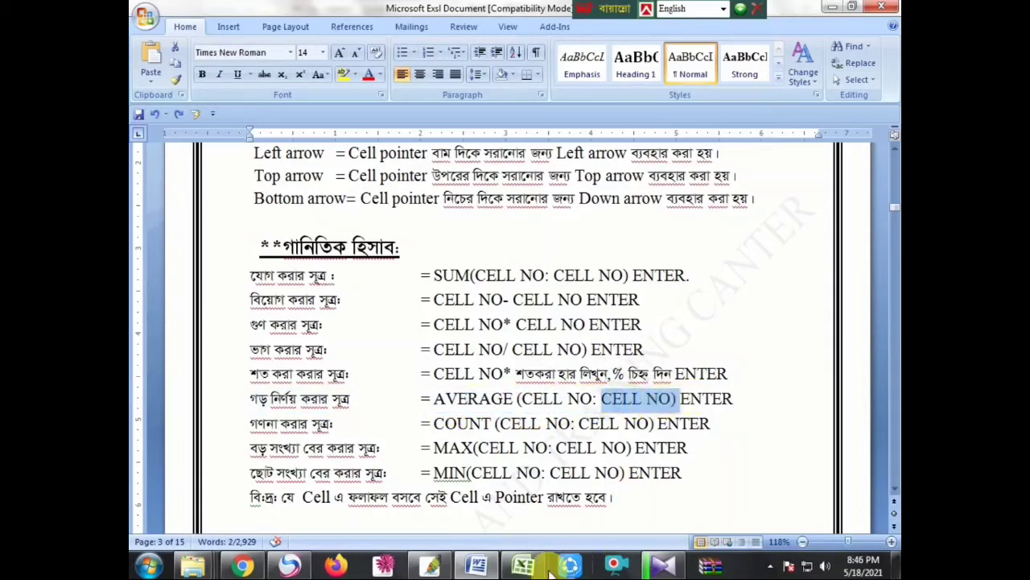
left_click(524, 566)
scroll(544, 500, "down", 3)
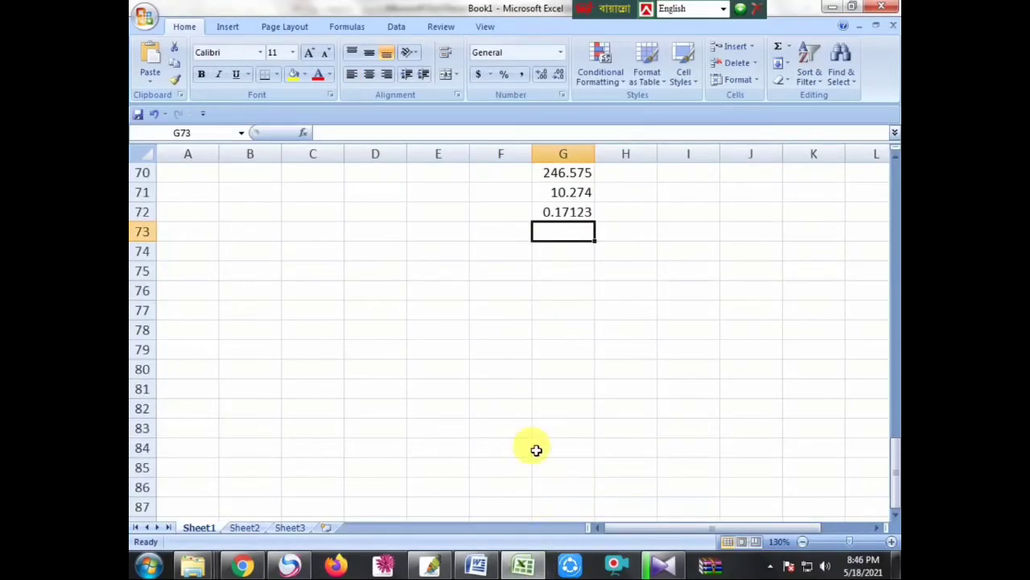
Step: Enter 300, 200 and 250 in G77 to G79, correcting a mistyped G79 entry
left_click(562, 315)
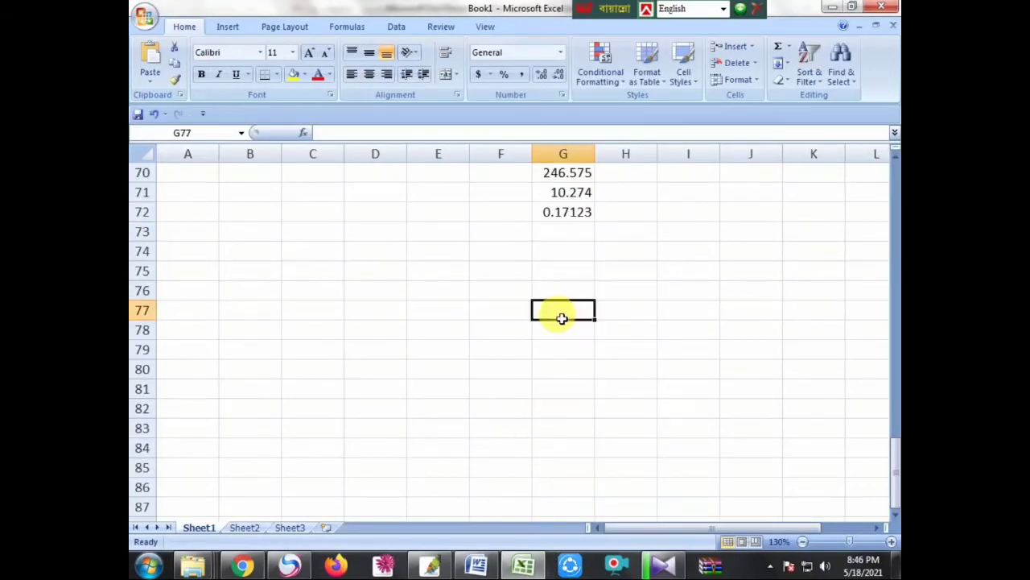
type("3")
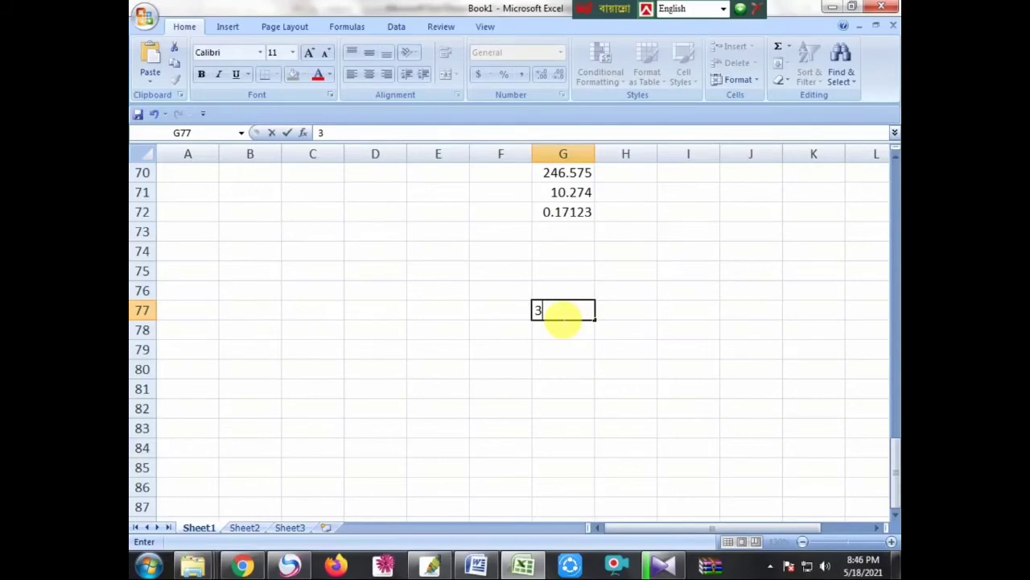
type("00")
key("Return")
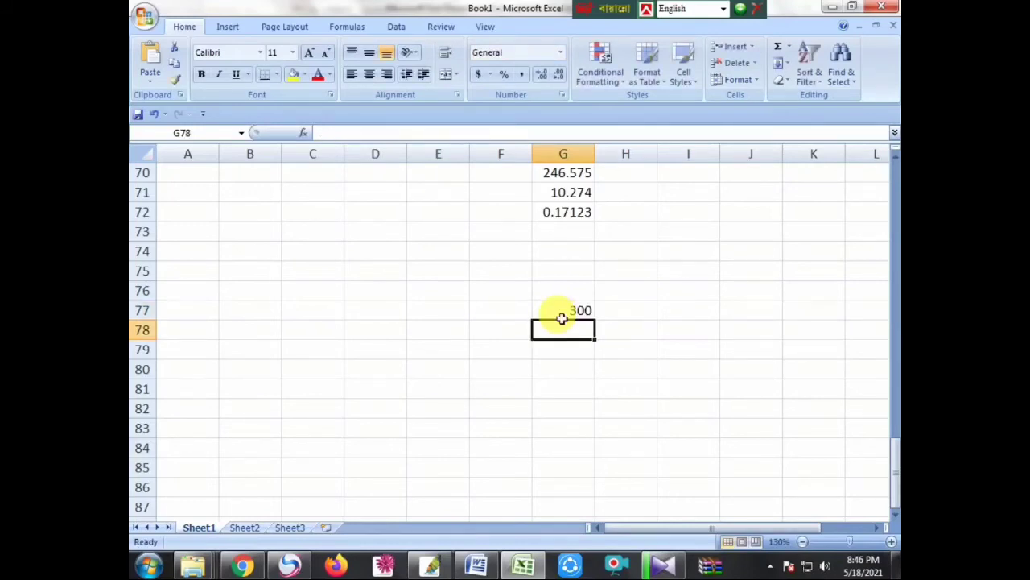
type("200")
key("Return")
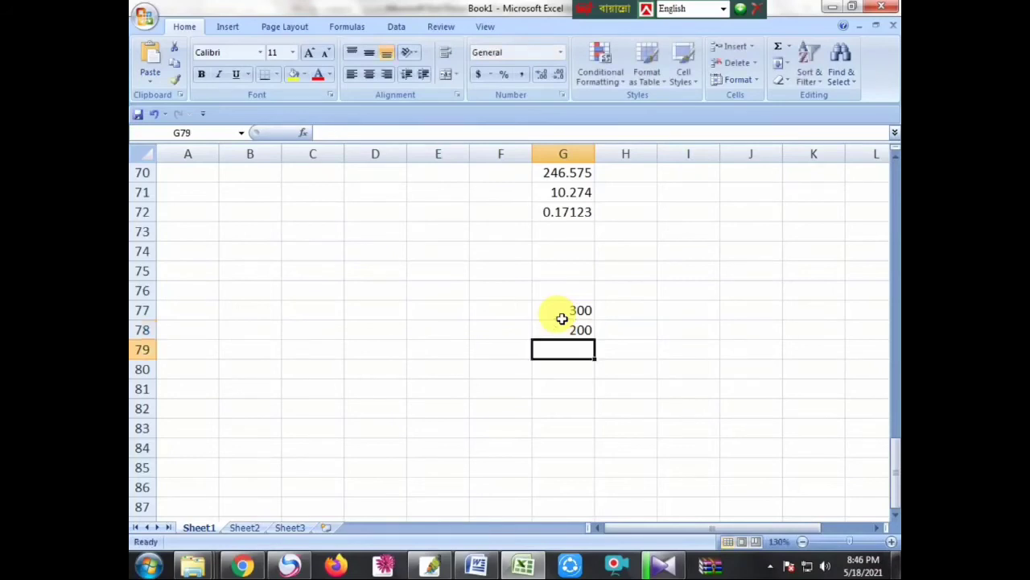
type("=150")
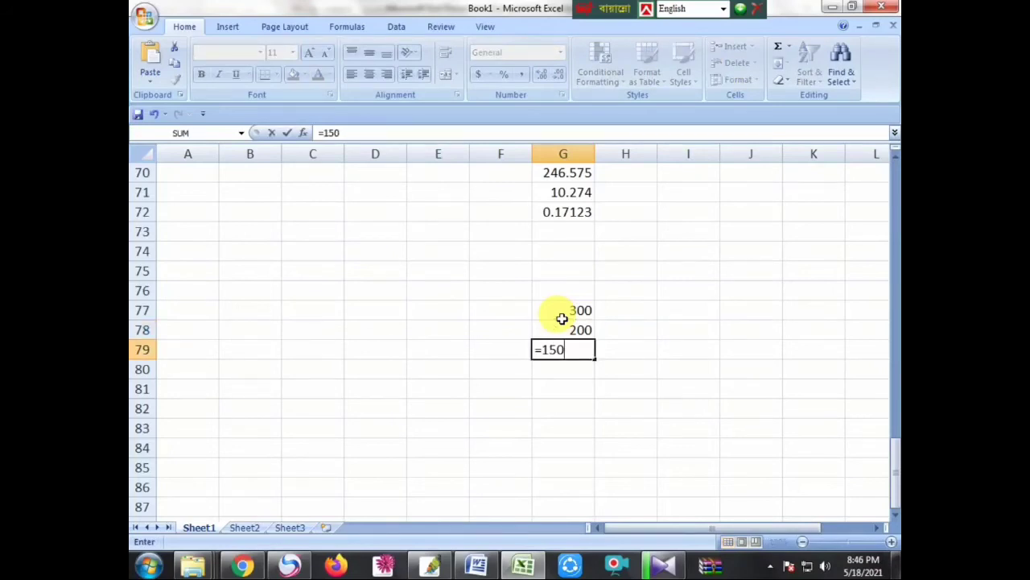
type("0")
key("BackSpace")
key("BackSpace")
key("BackSpace")
key("BackSpace")
key("BackSpace")
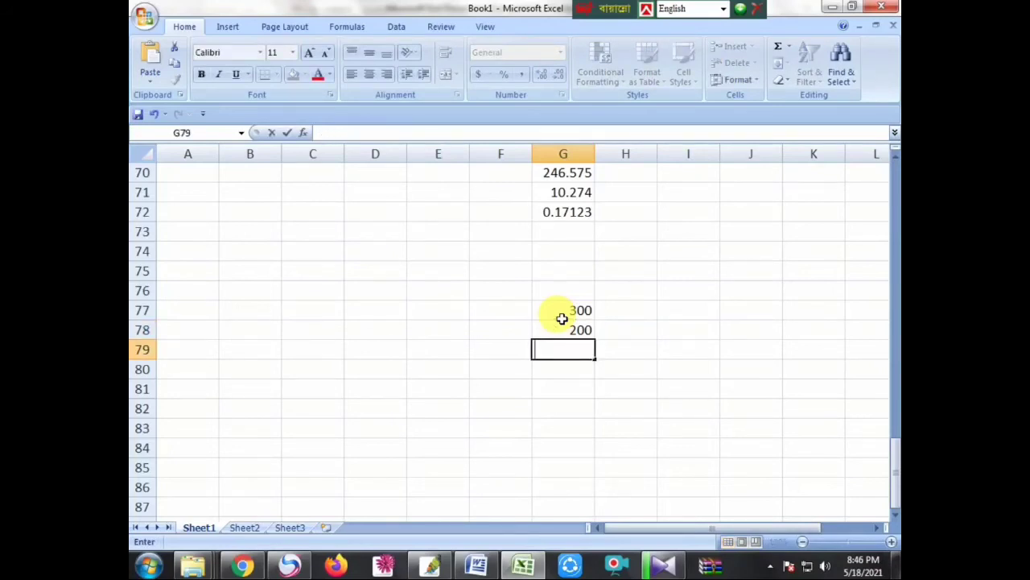
type("1500")
key("BackSpace")
key("BackSpace")
key("BackSpace")
key("BackSpace")
type("250")
key("Return")
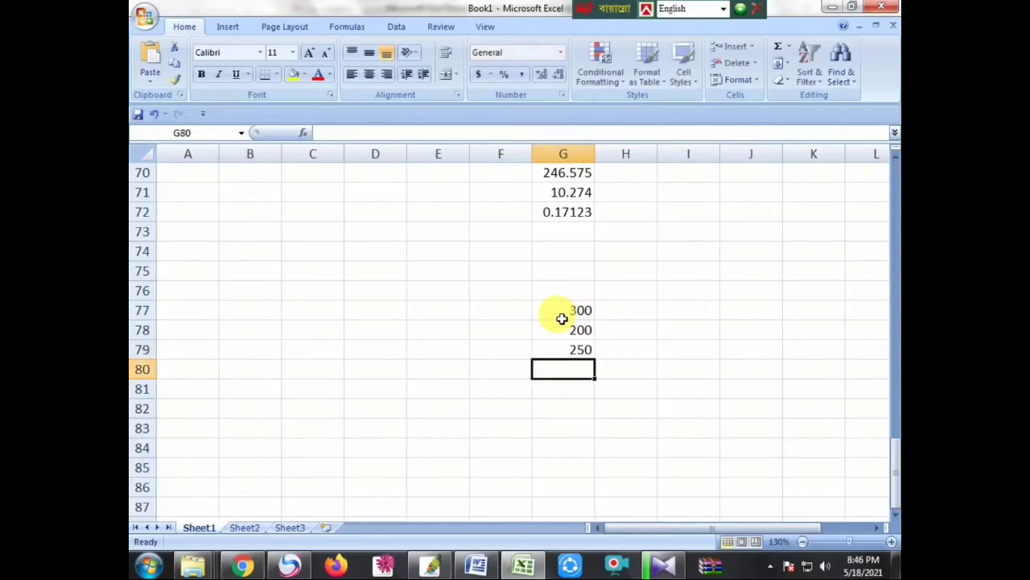
Step: Apply All Borders to E78:F84 and widen column E for names
left_click(505, 408)
left_click_drag(437, 332, 501, 442)
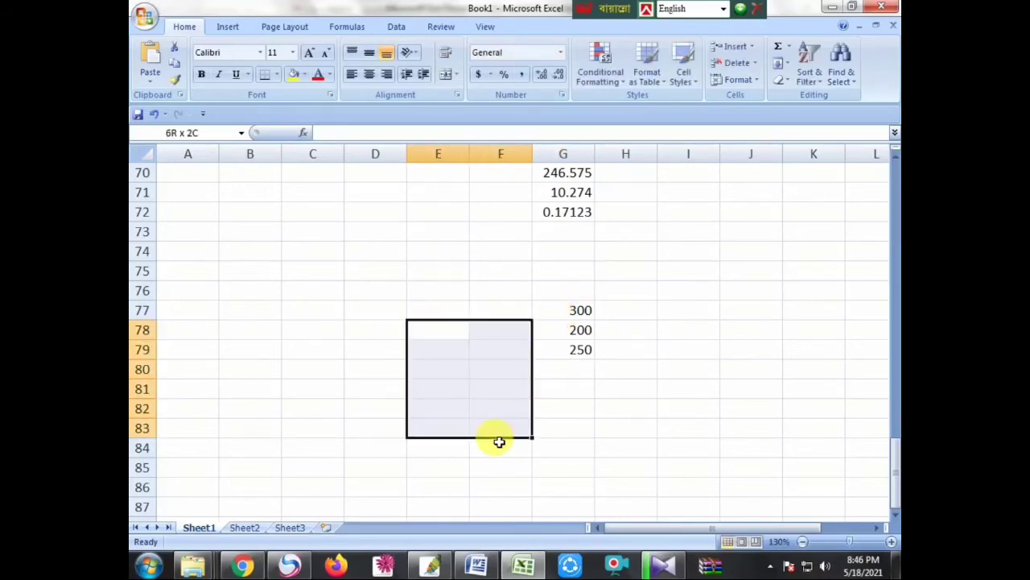
left_click(276, 74)
left_click(283, 198)
scroll(506, 443, "down", 1)
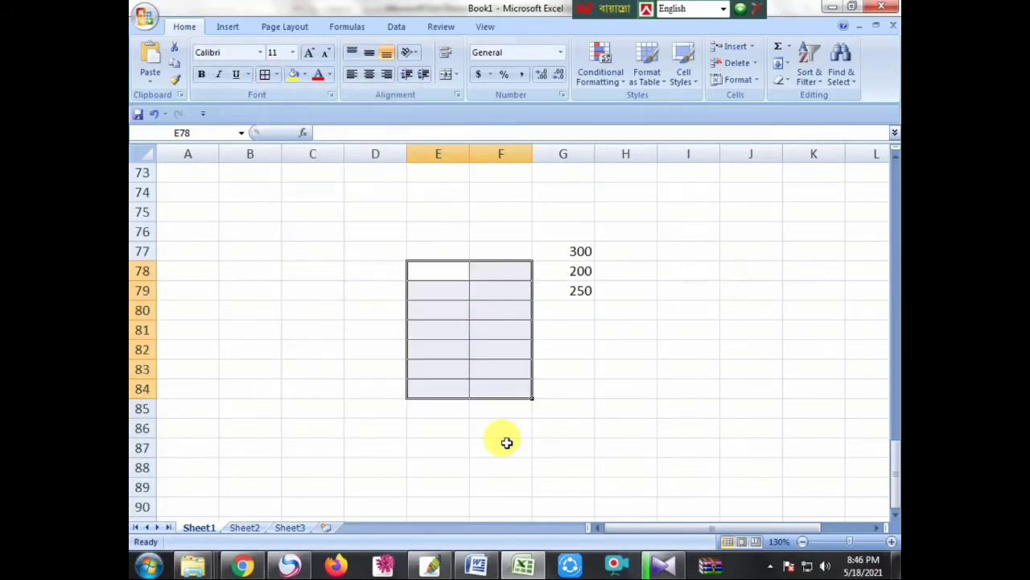
left_click(486, 271)
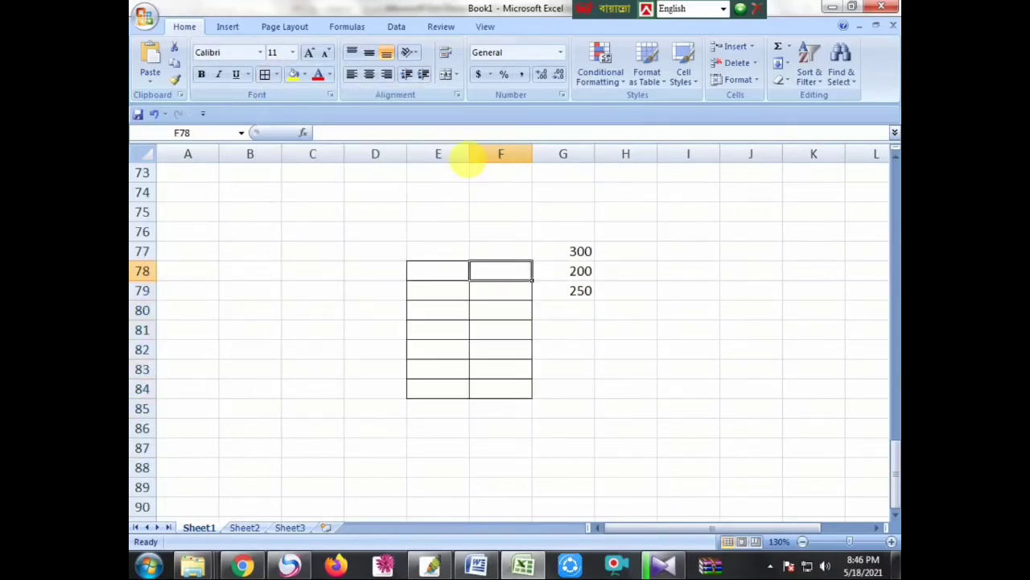
left_click_drag(470, 154, 486, 164)
Step: Enter a sample employee name in E78 and extend borders over E79:F87
left_click(450, 281)
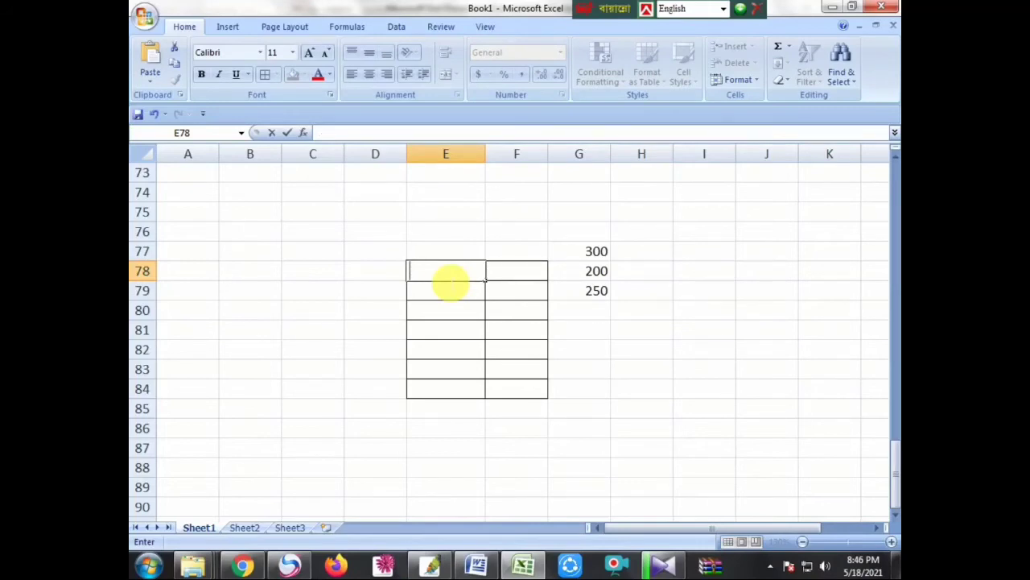
type("Rahim")
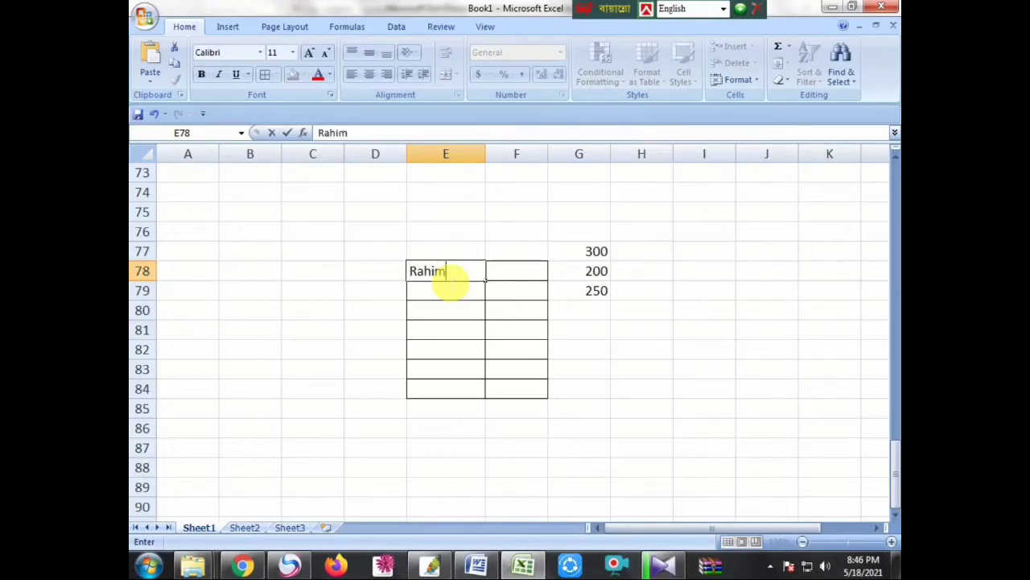
key("Tab")
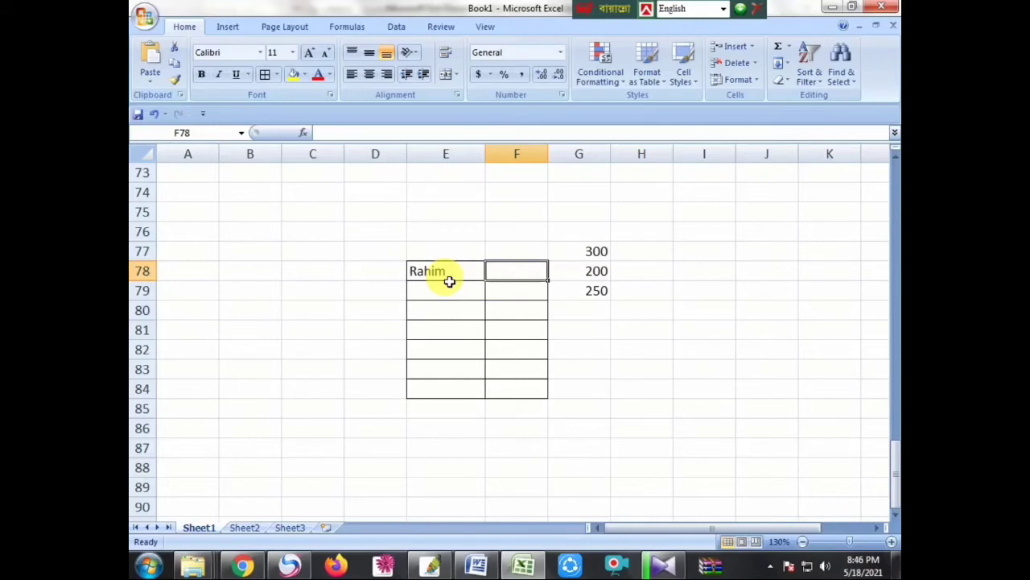
left_click_drag(449, 300, 507, 451)
left_click(264, 74)
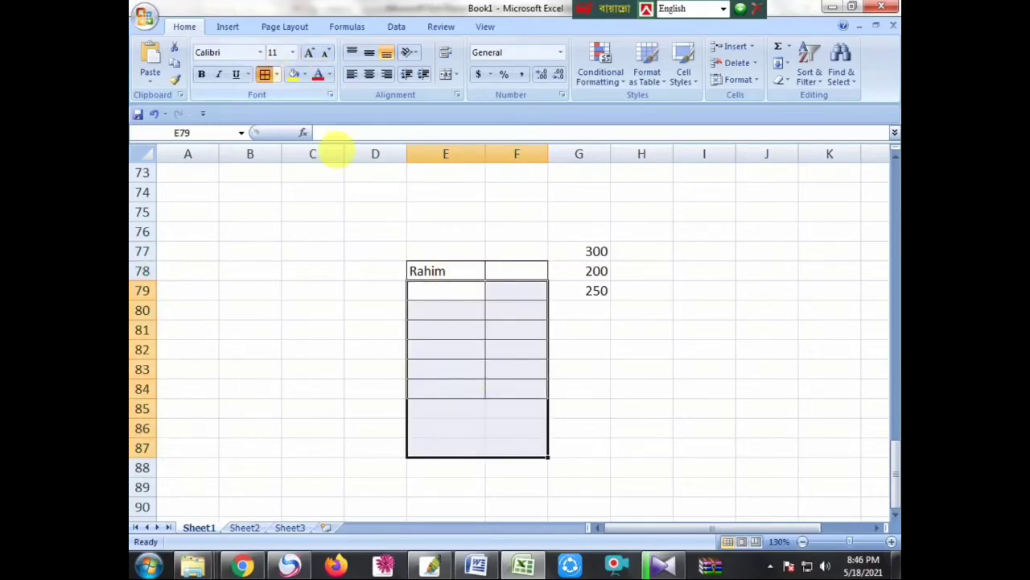
Step: Enter salary 6500 in F78, then three more name rows with salaries 6000, 6200 and 5300
left_click(521, 277)
type("6500")
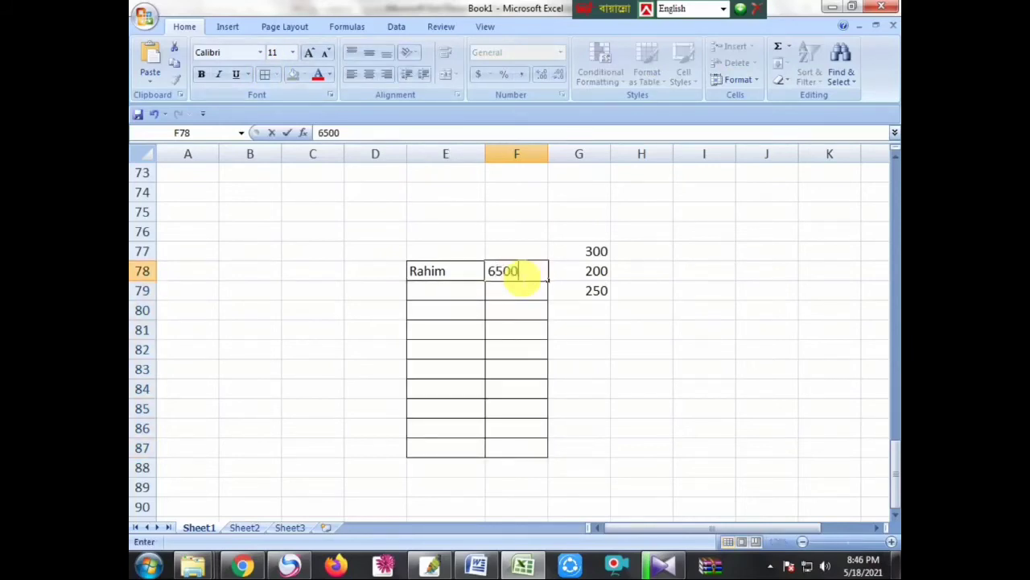
key("Return")
type("J")
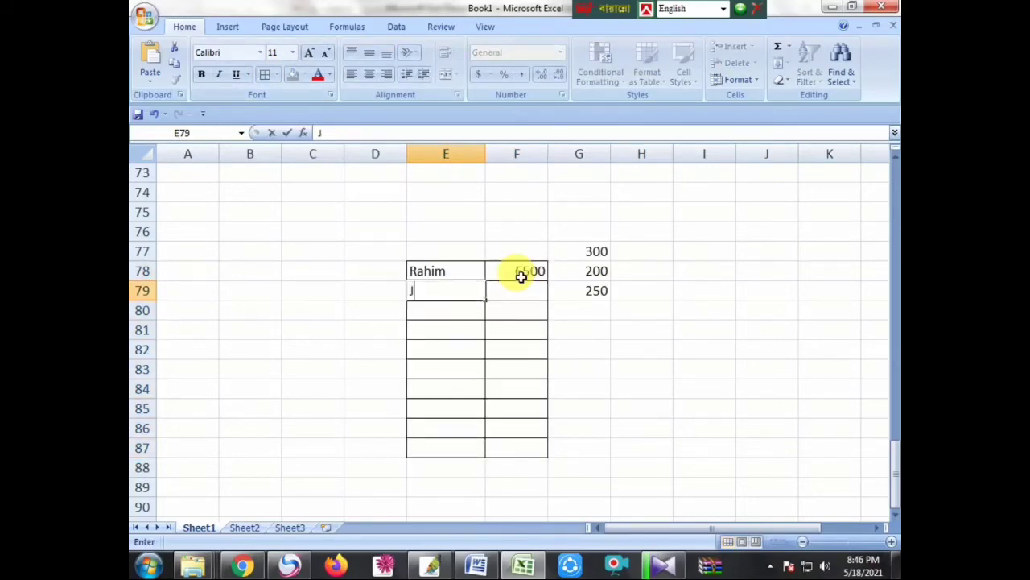
type("amal")
key("Tab")
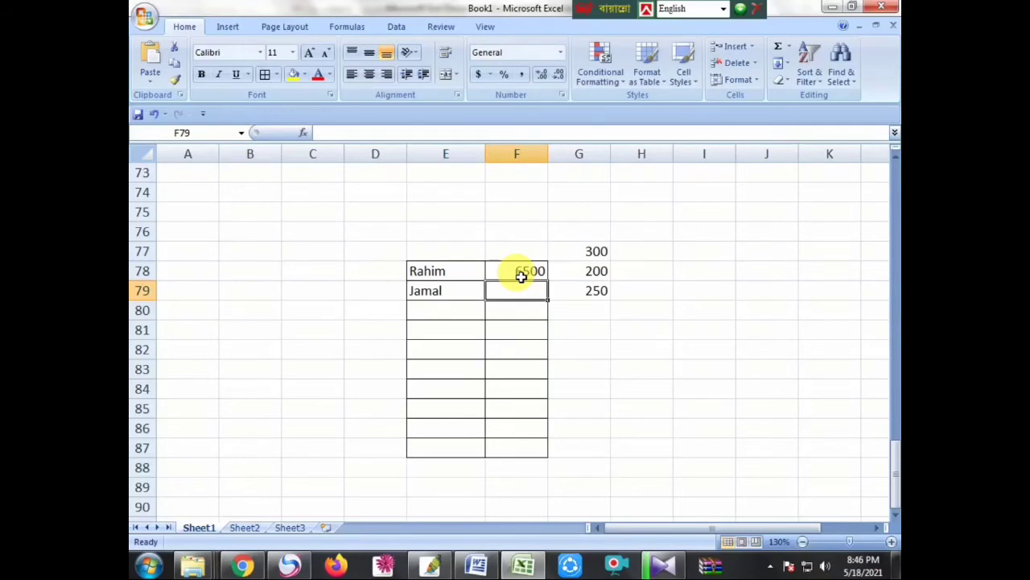
type("6000")
key("Return")
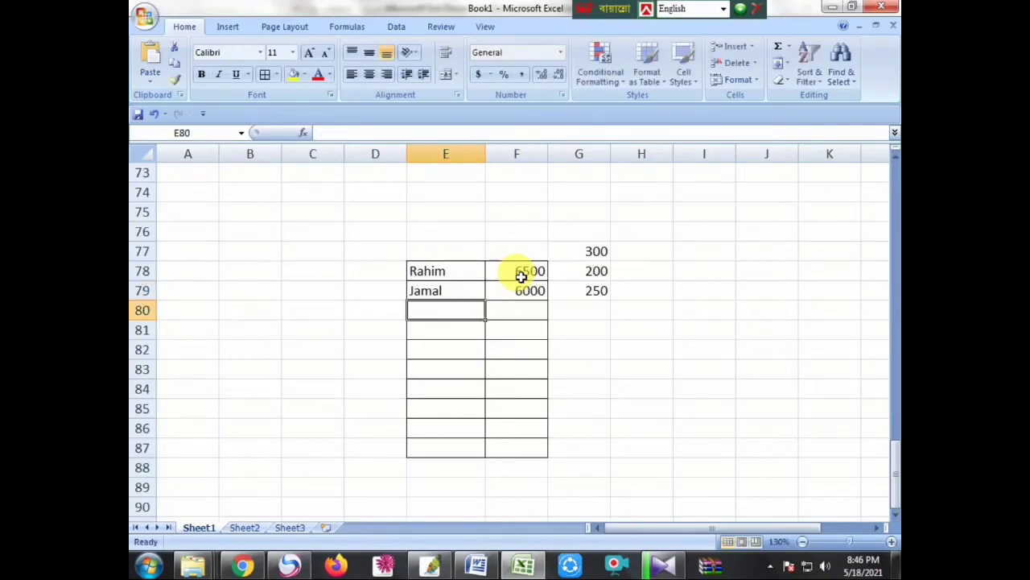
type("Re")
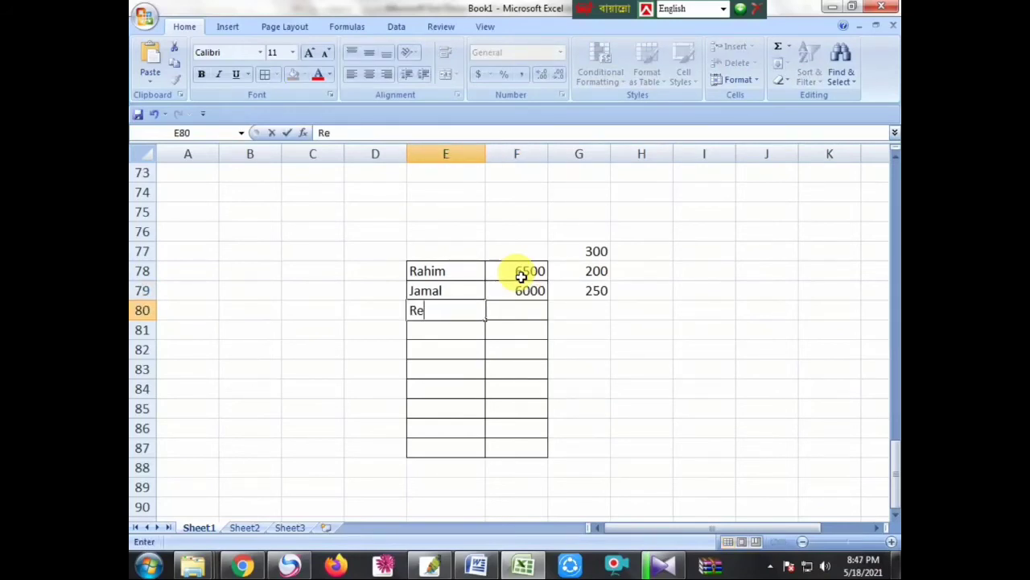
key("BackSpace")
type("asel")
key("Tab")
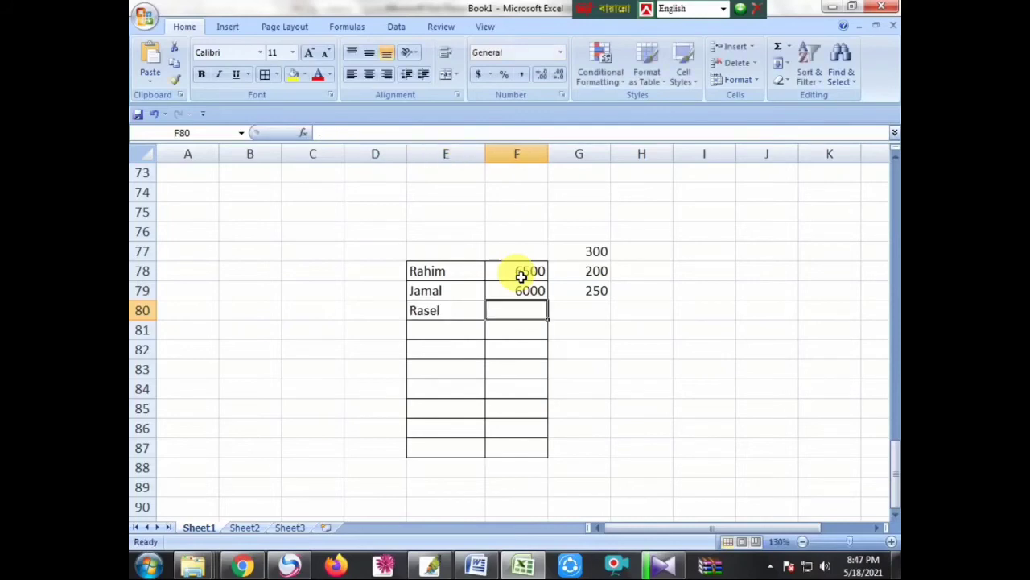
type("6200")
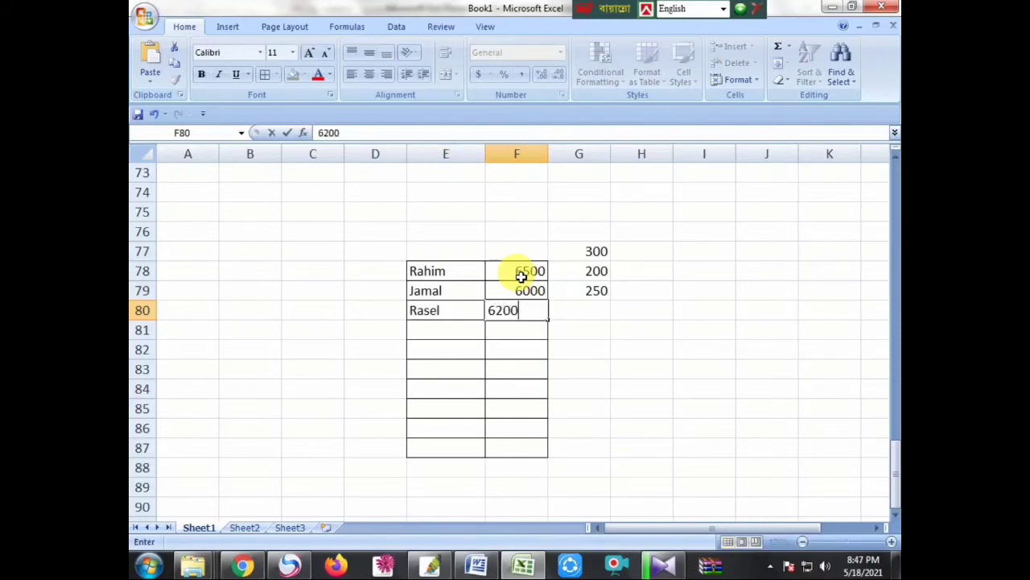
key("Return")
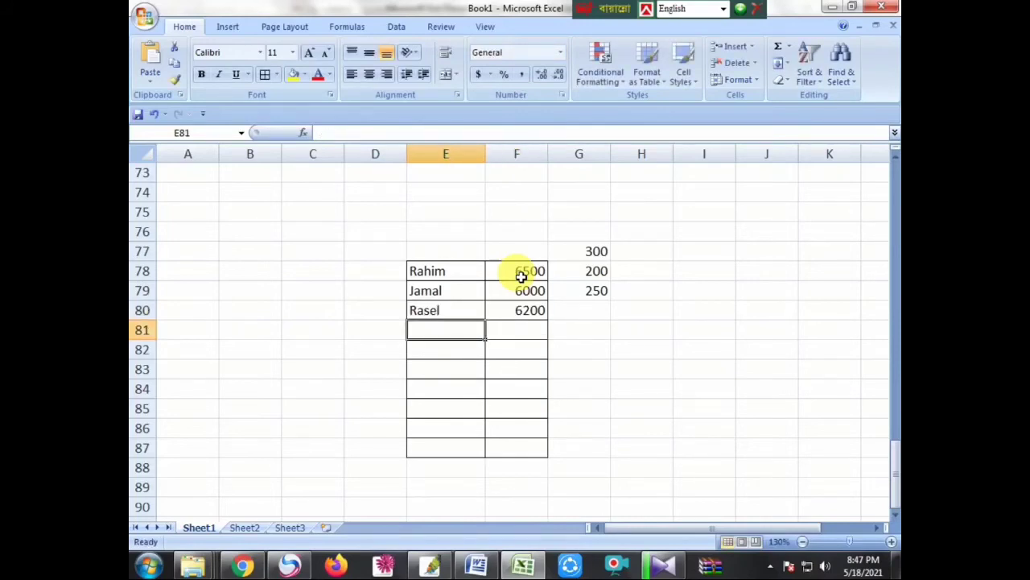
type("Nazrul")
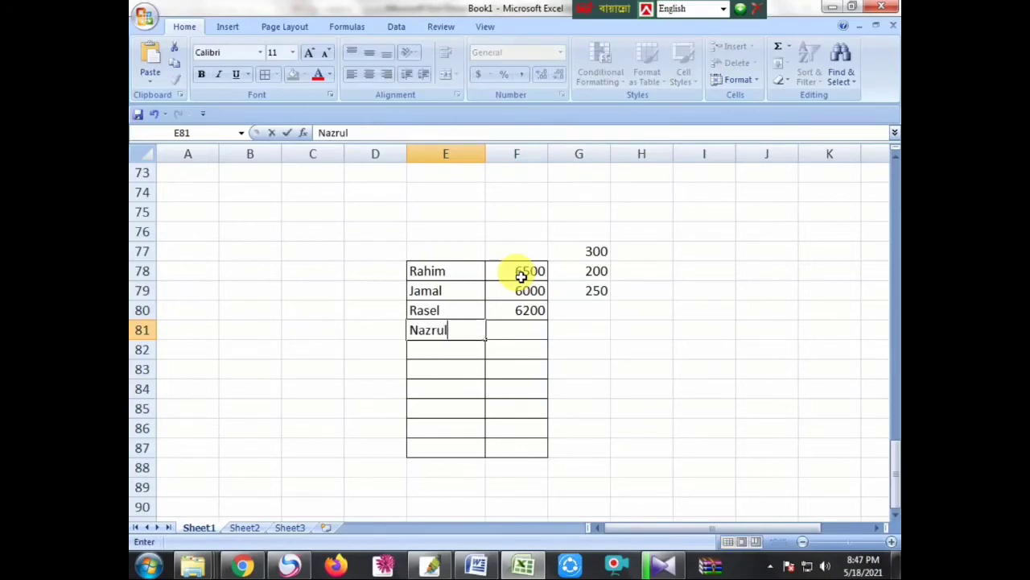
key("Tab")
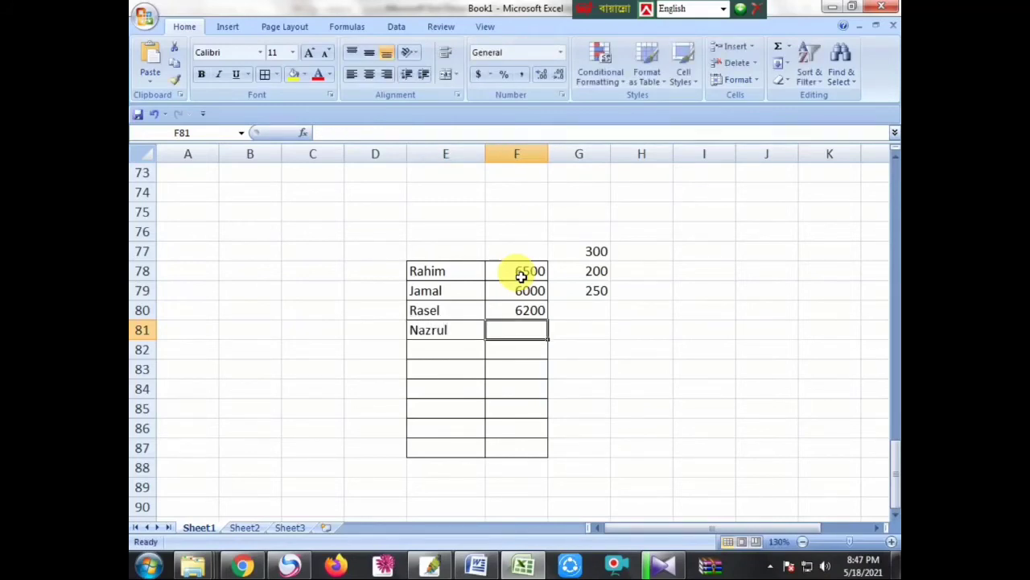
type("53")
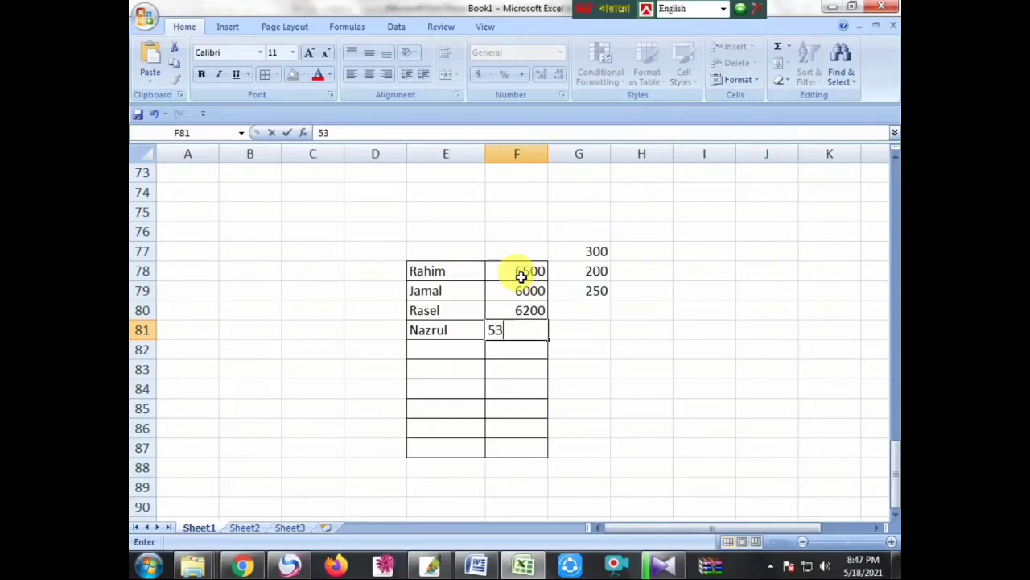
type("00")
key("Return")
Step: Add three more employee names with salaries 6400, 5750 and 5985
key("Left")
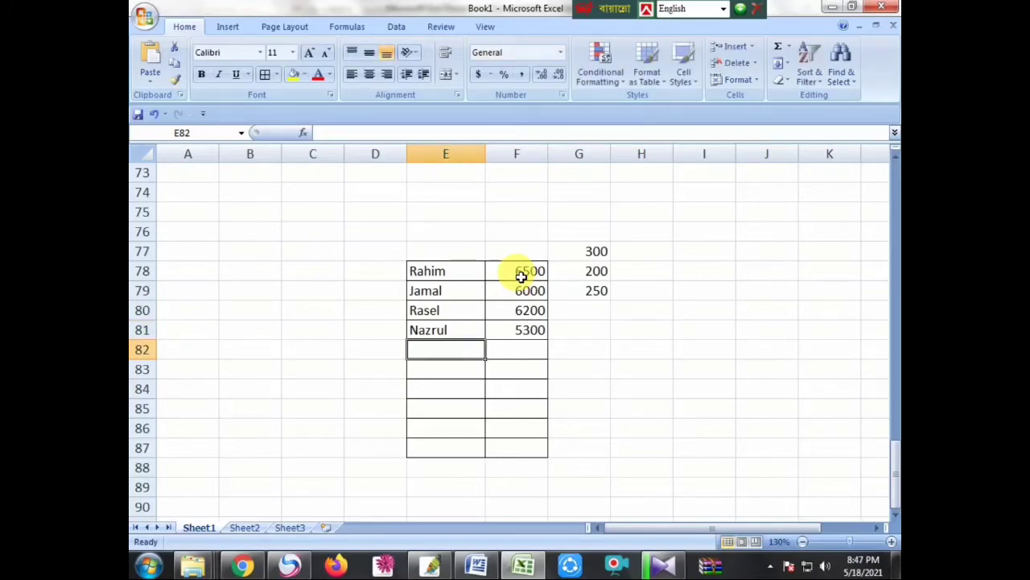
type("Kajol")
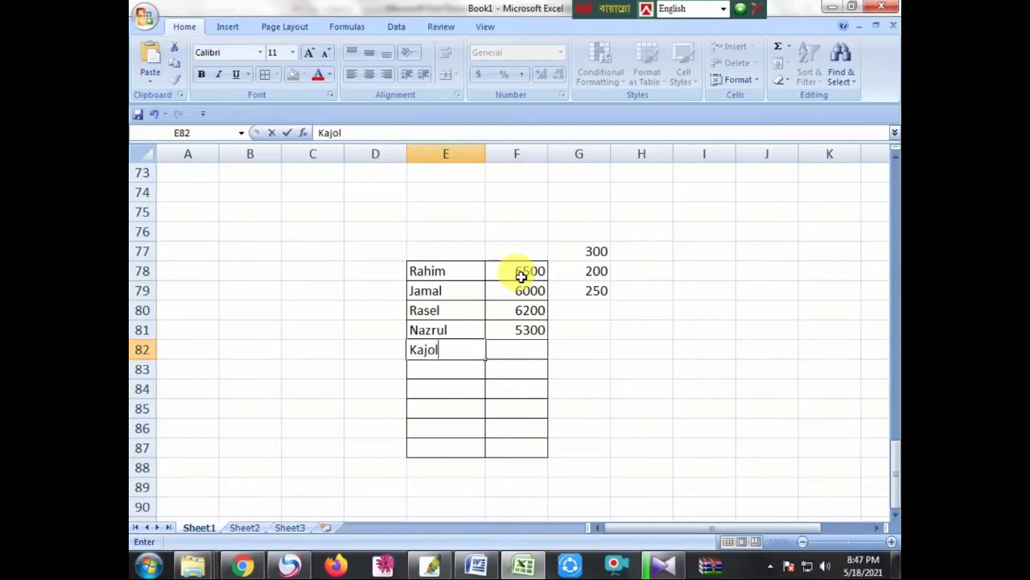
key("Tab")
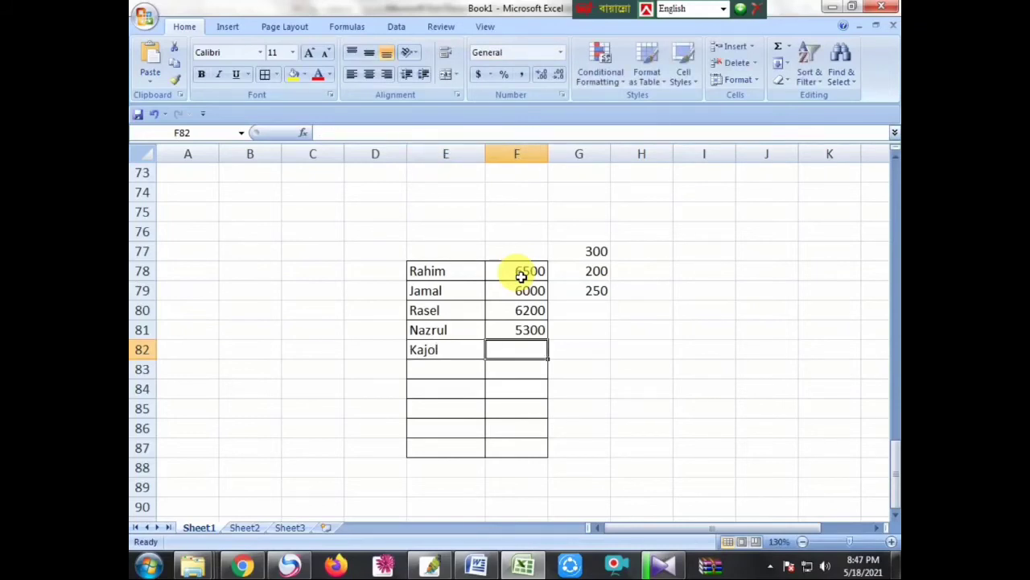
type("6")
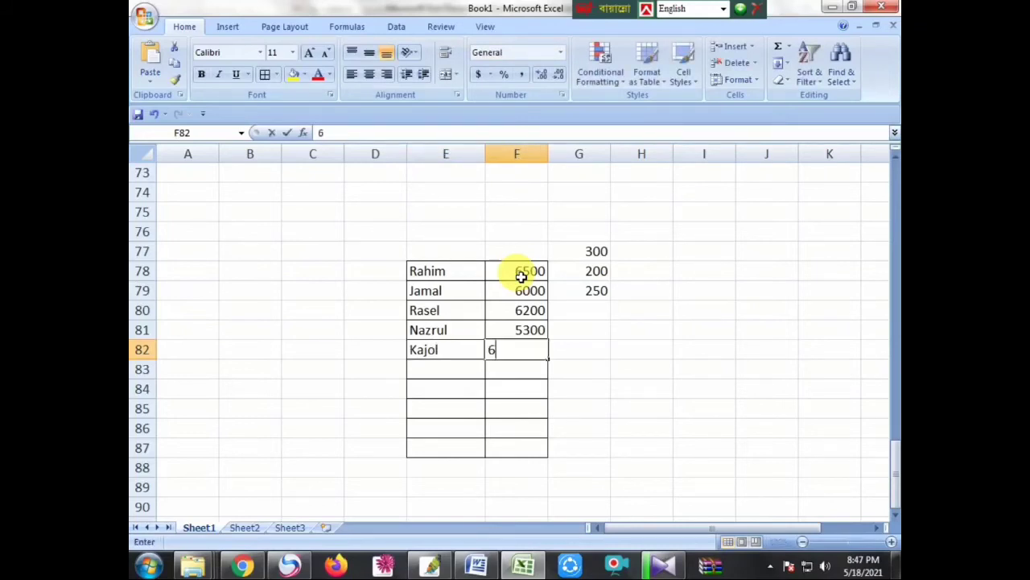
type("400")
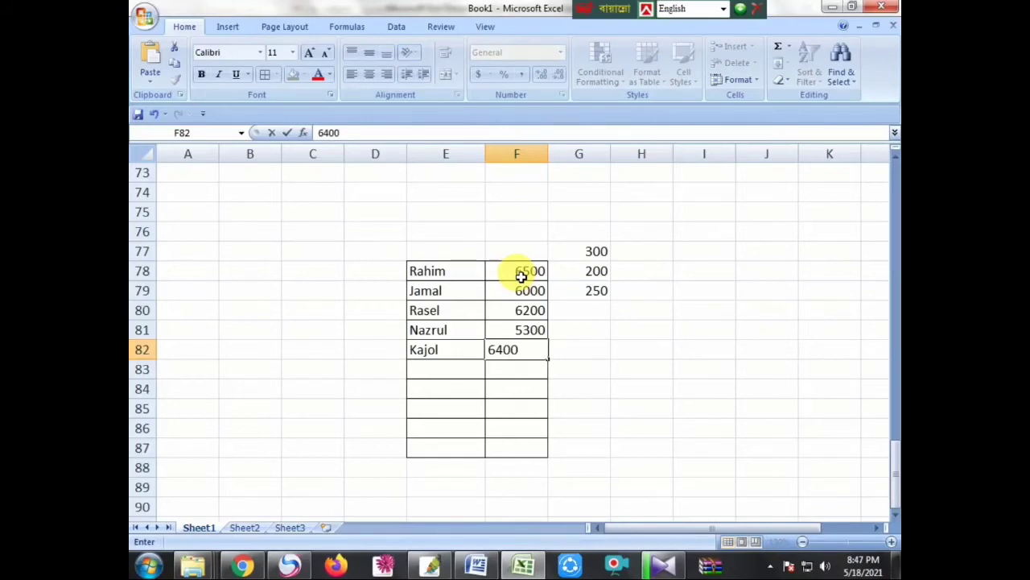
key("Return")
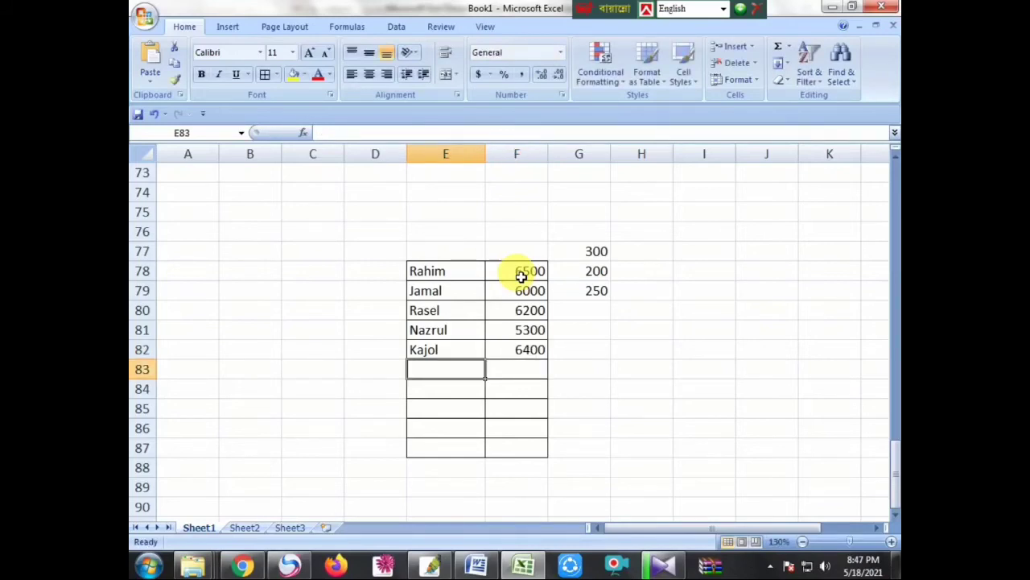
type("Arif")
key("Tab")
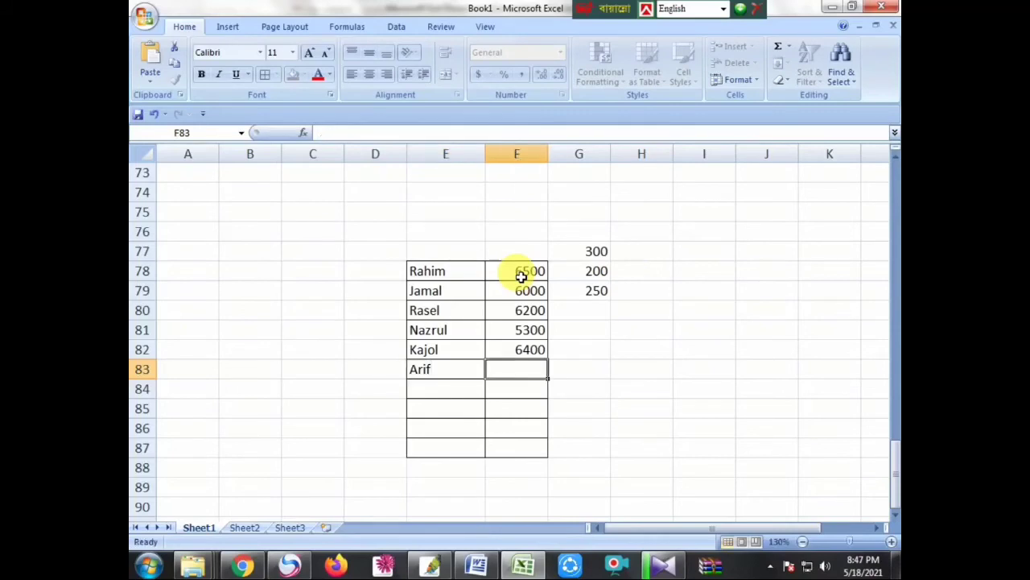
type("5")
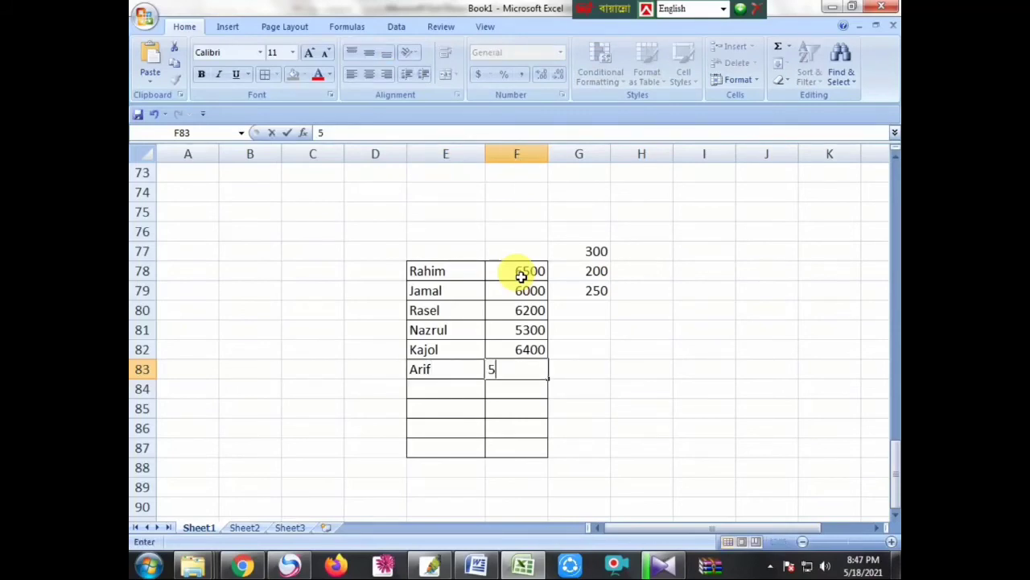
type("7500")
key("BackSpace")
key("Return")
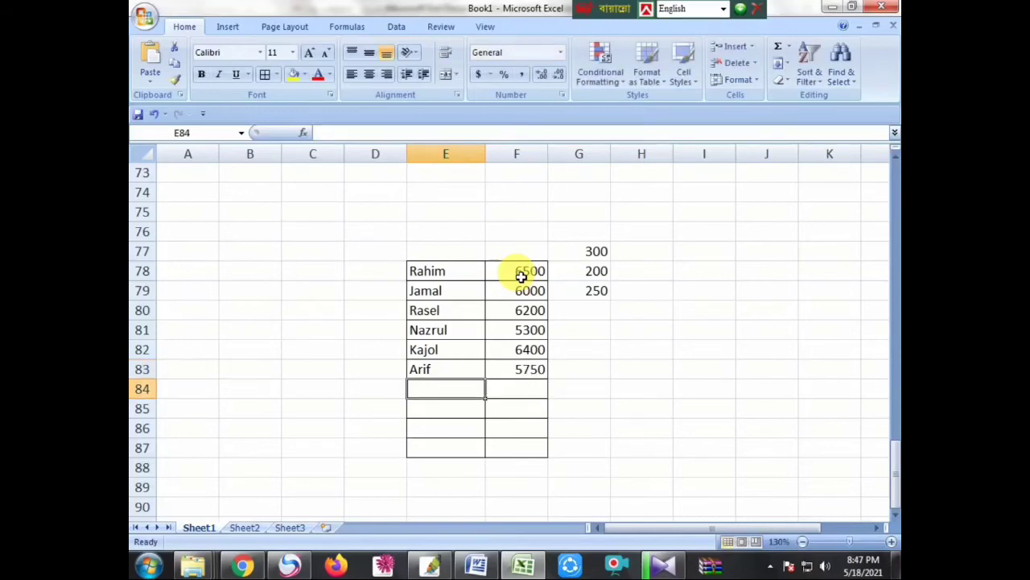
type("N")
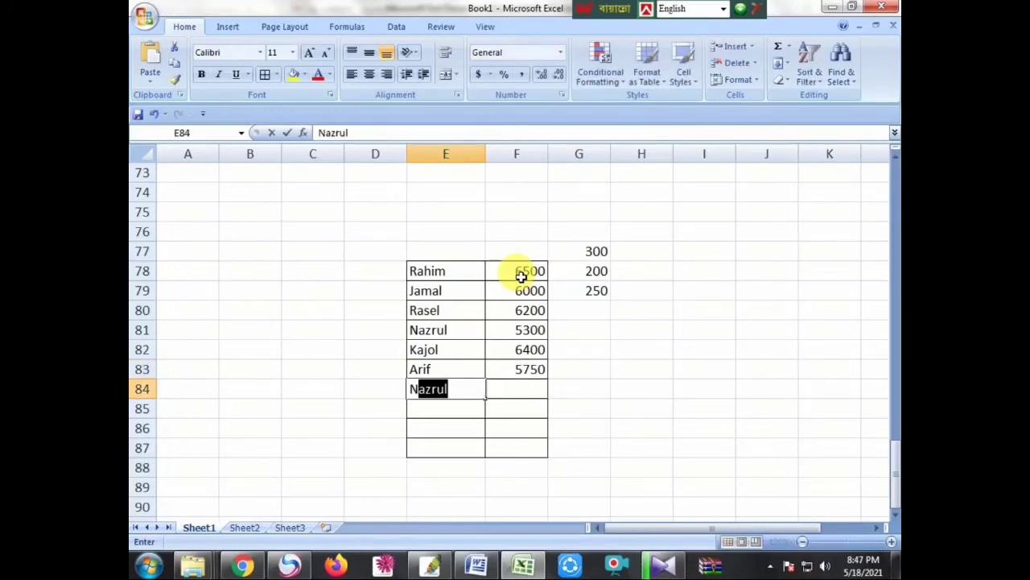
type("asir")
key("Tab")
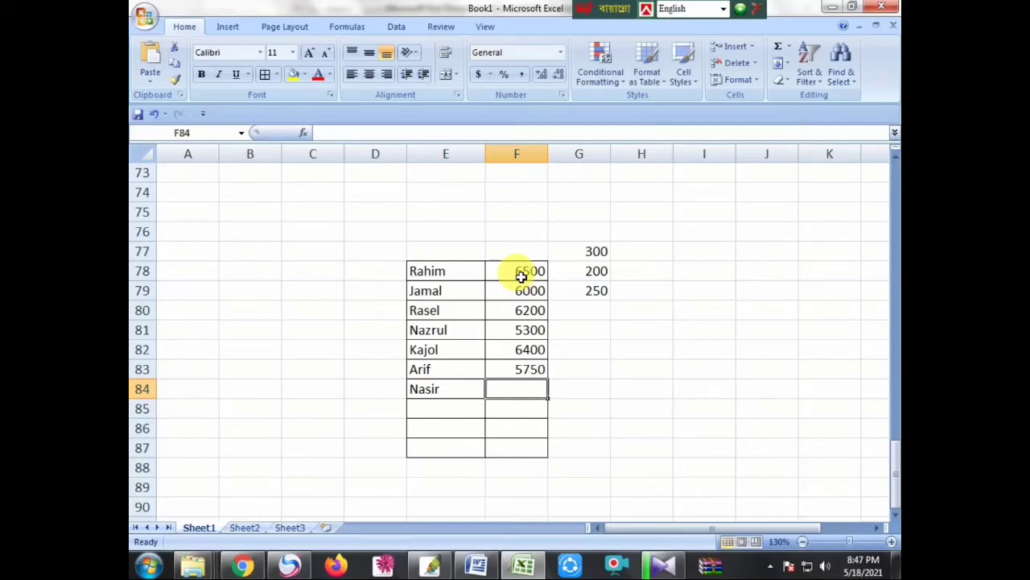
type("598")
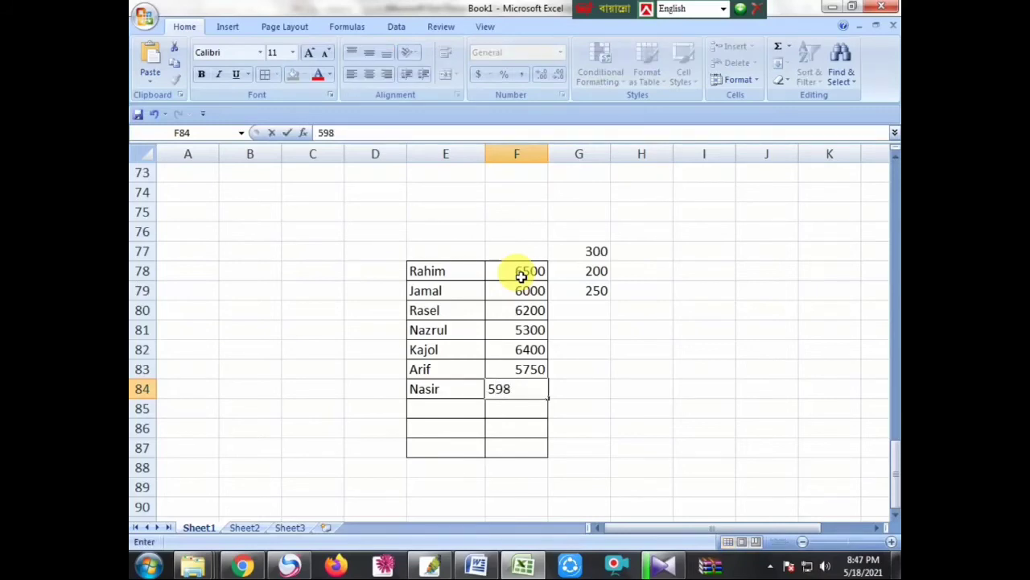
type("5")
key("Return")
Step: Add the last three employee names with salaries 5450, 6200 and 6000
key("Left")
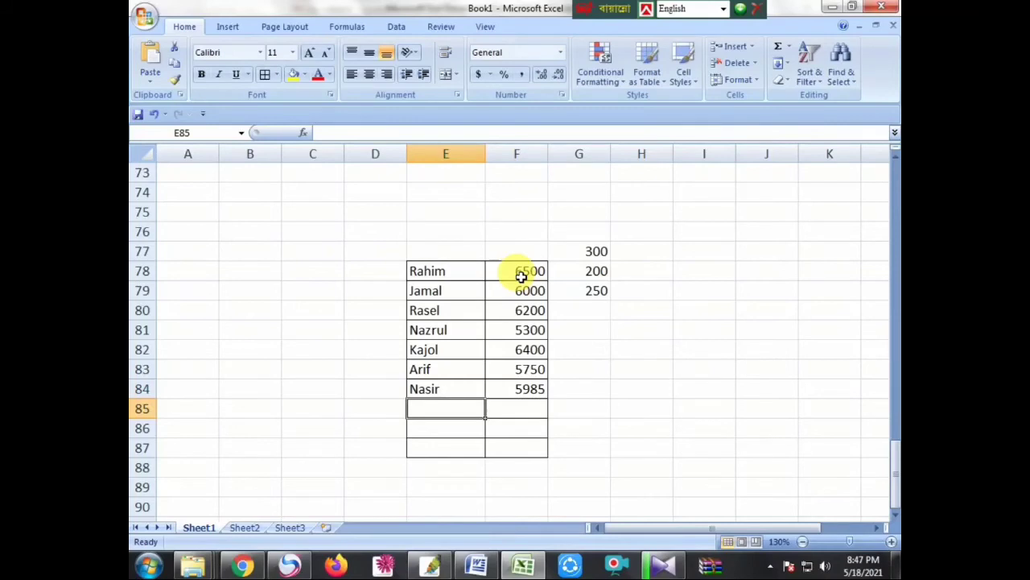
type("Ruh")
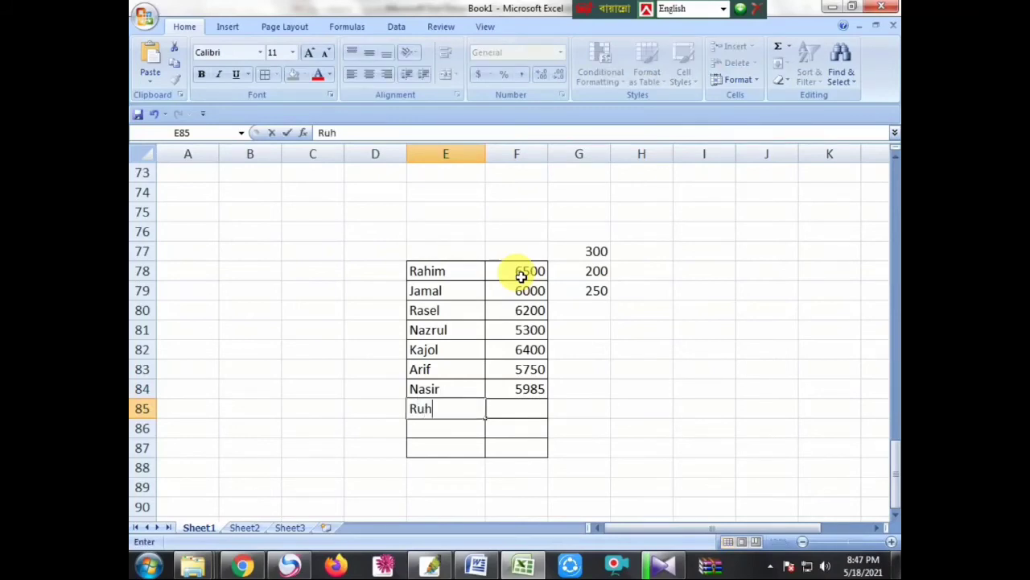
type("ul")
key("Right")
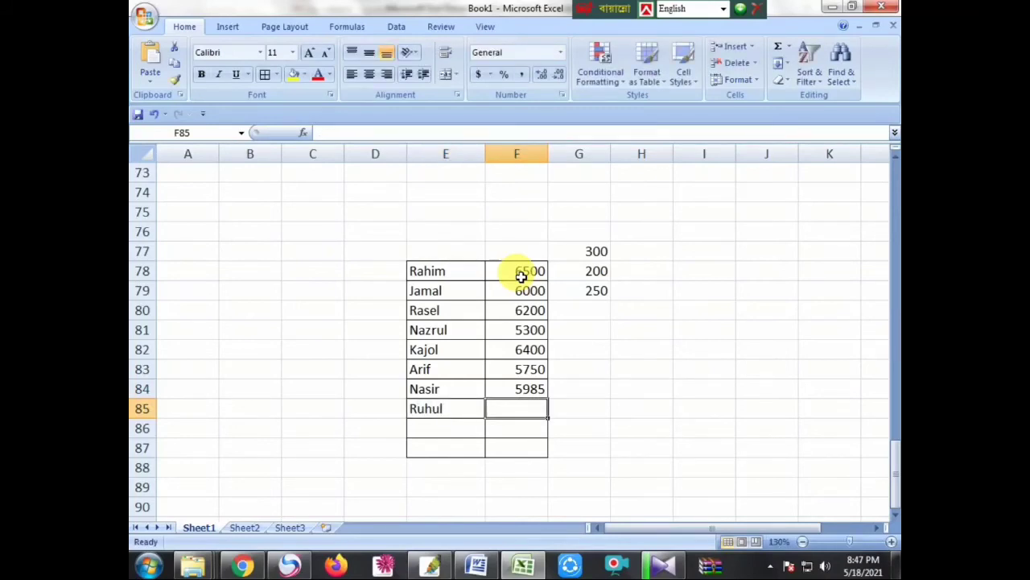
type("54")
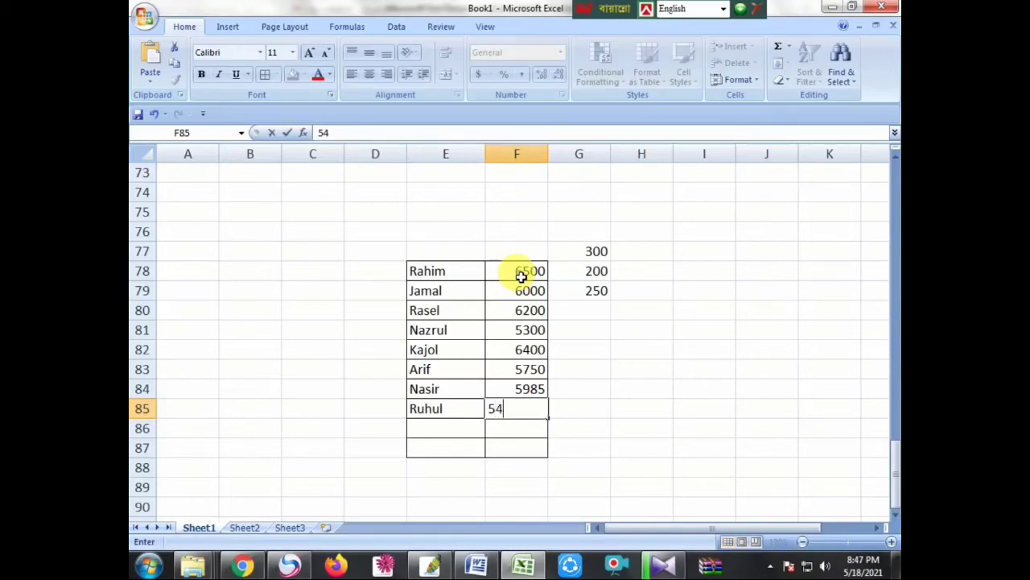
type("50")
key("Return")
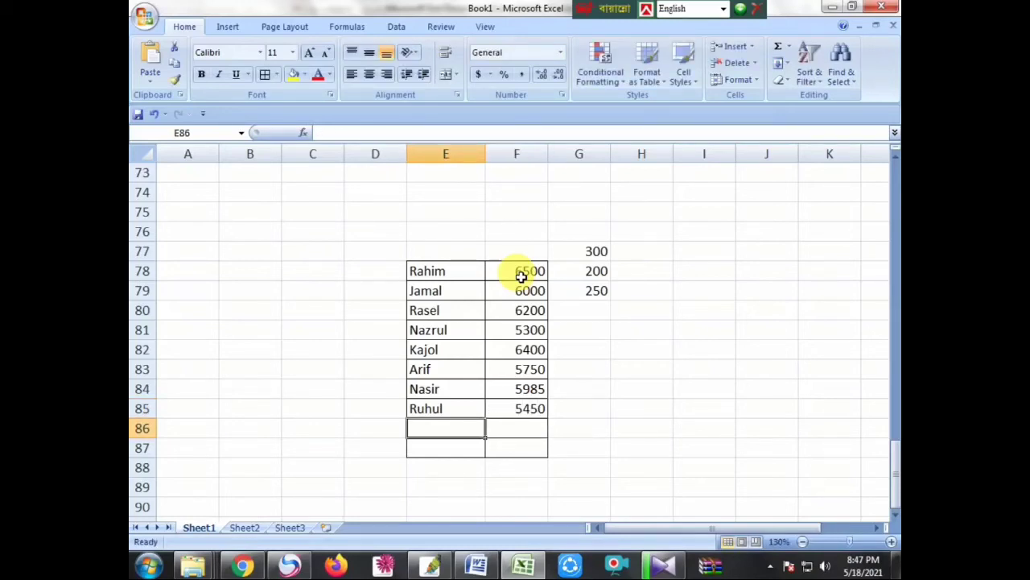
type("Naje")
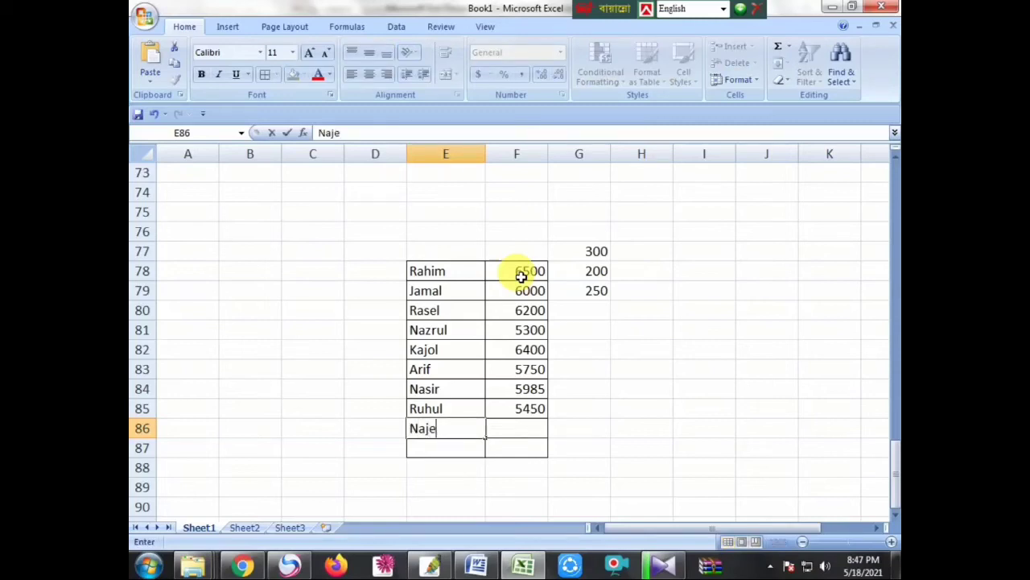
type("r")
key("Tab")
type("6")
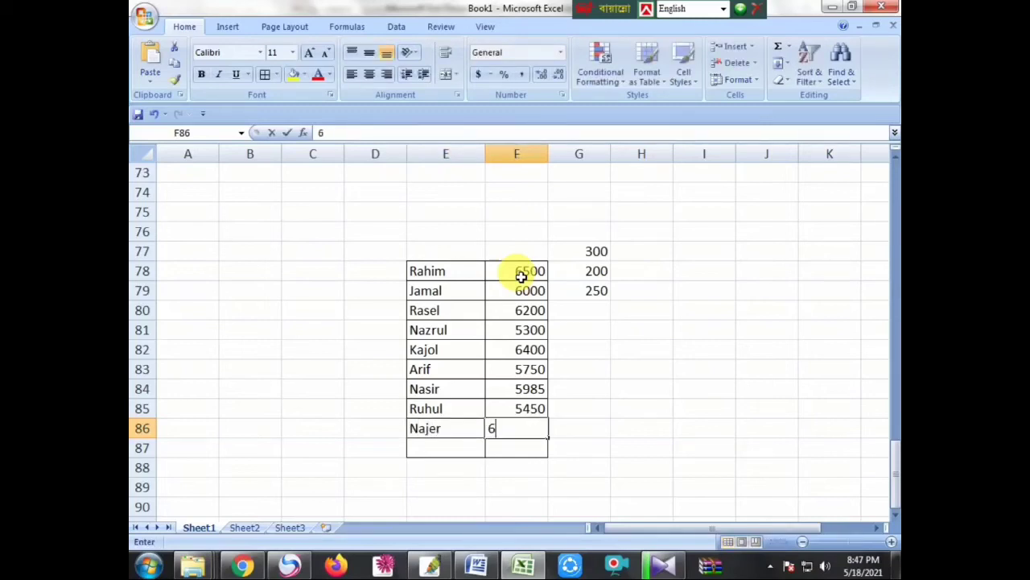
type("200")
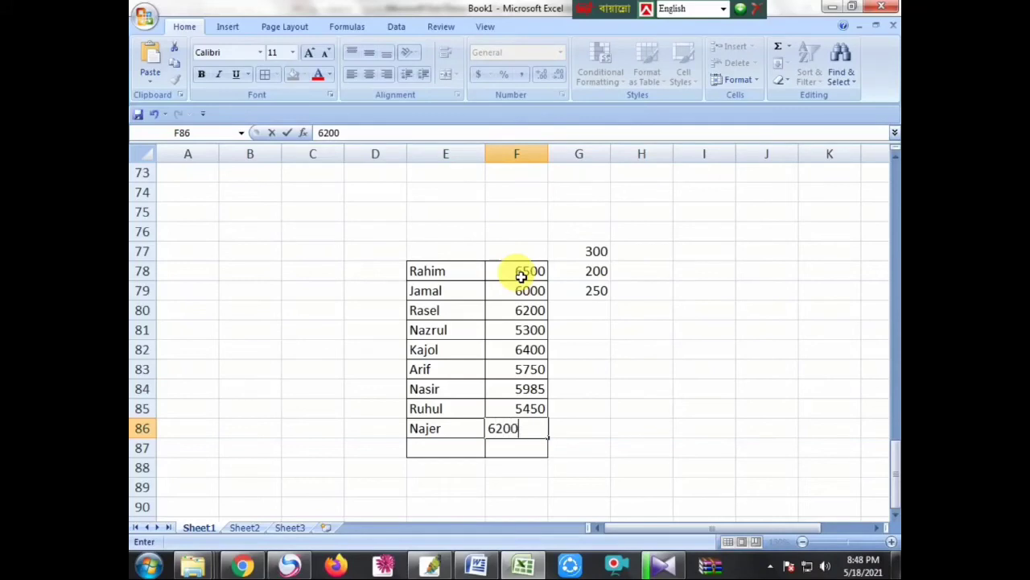
key("Return")
key("Left")
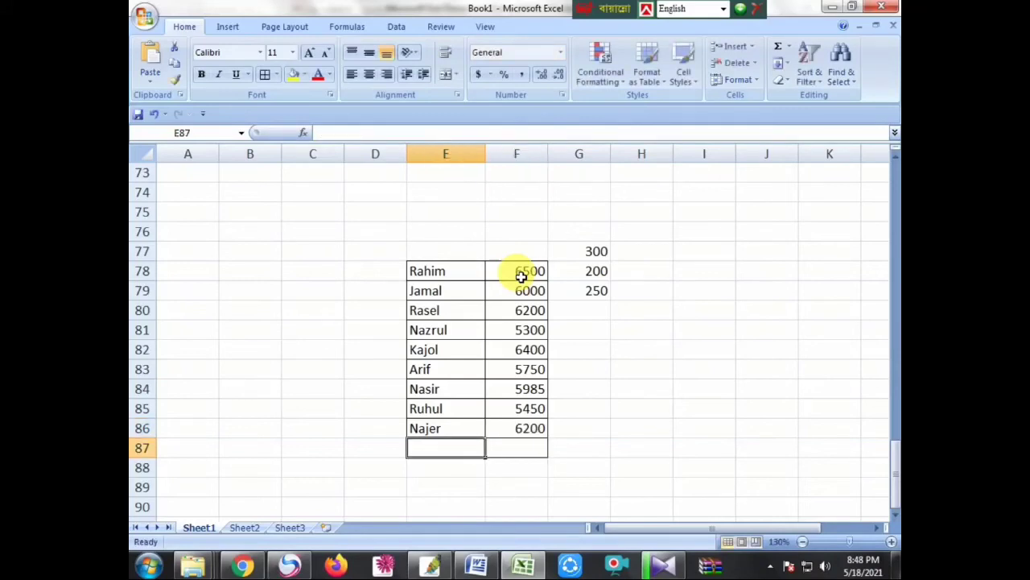
type("S")
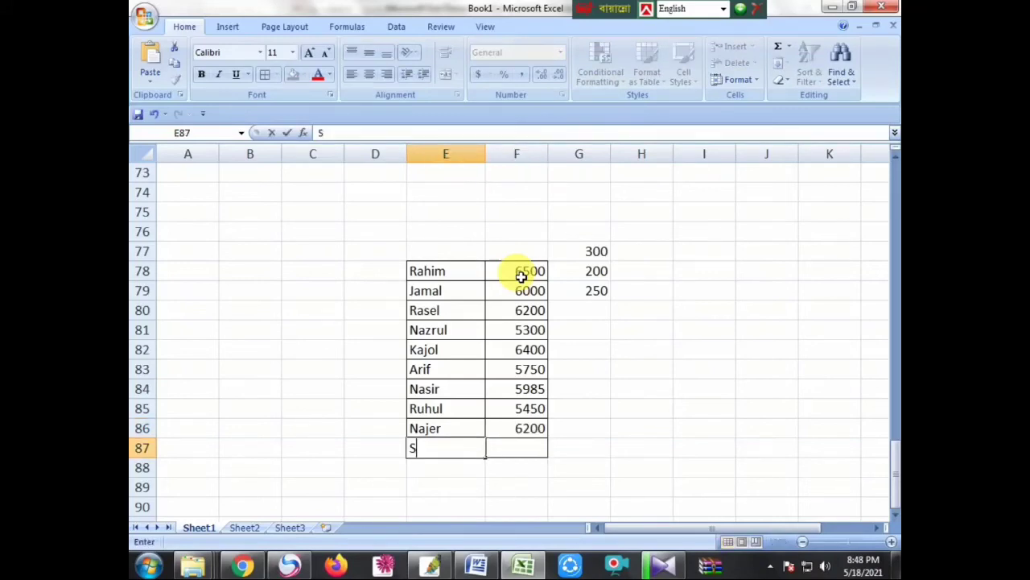
type("hofiqul")
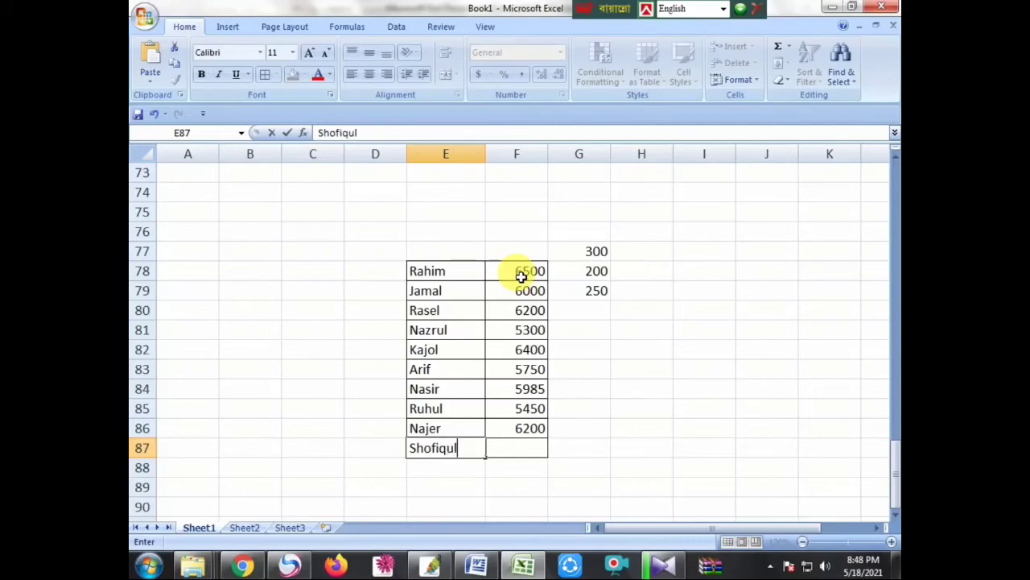
key("Right")
type("00")
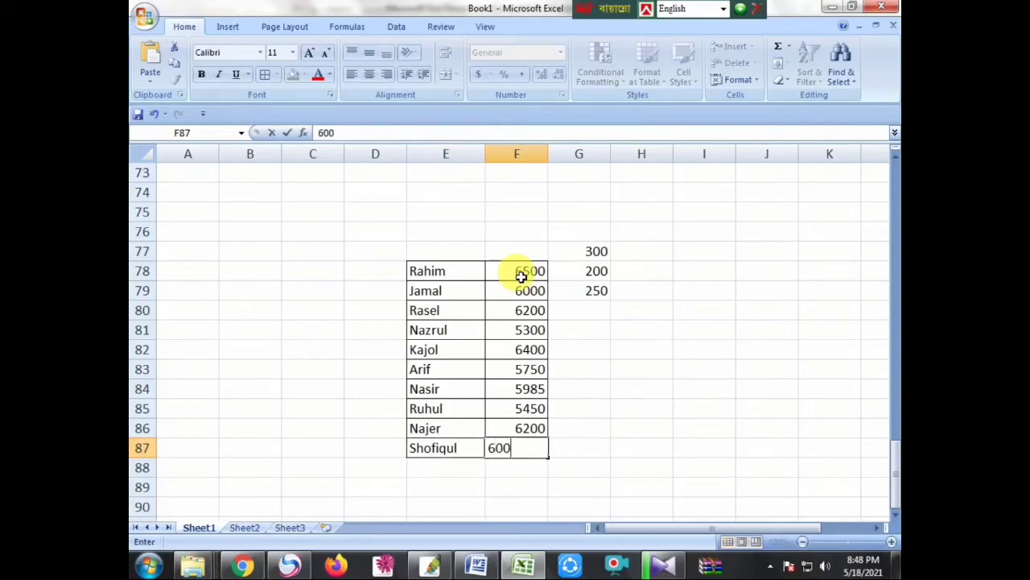
type("0")
key("Return")
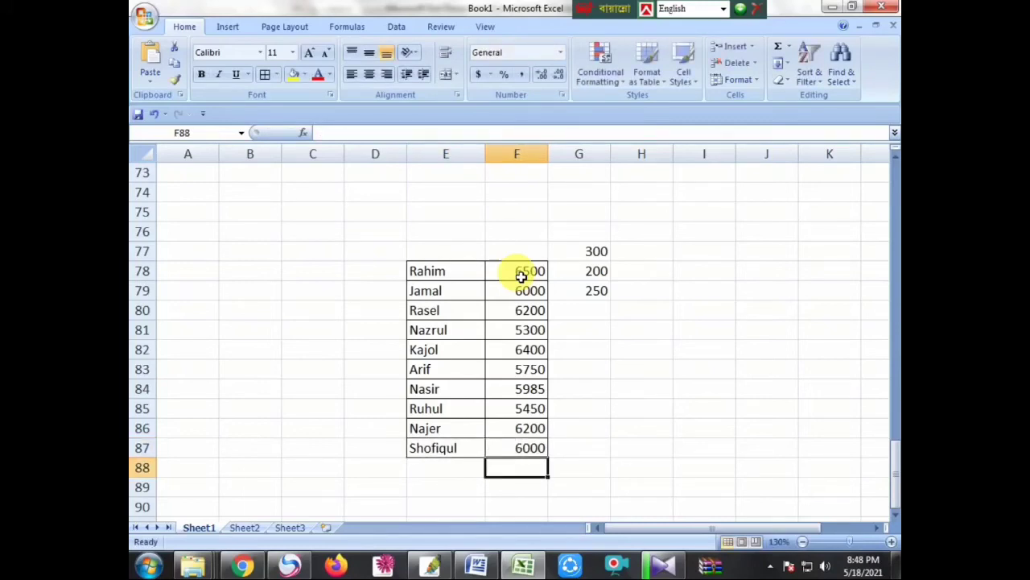
key("Return")
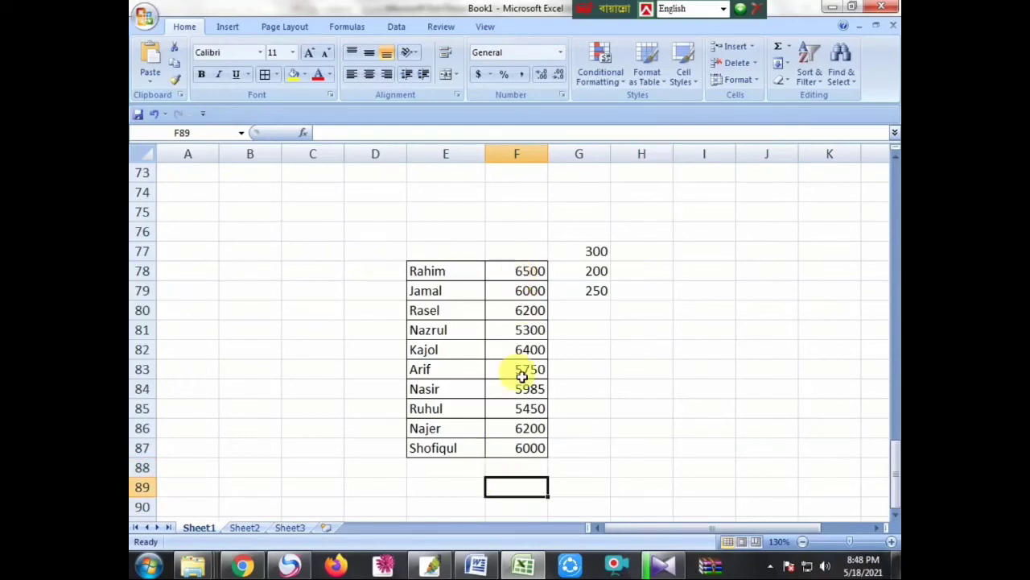
Step: Enter =sum(F78:F87) in F89 to total the ten salaries as 59785
type("=")
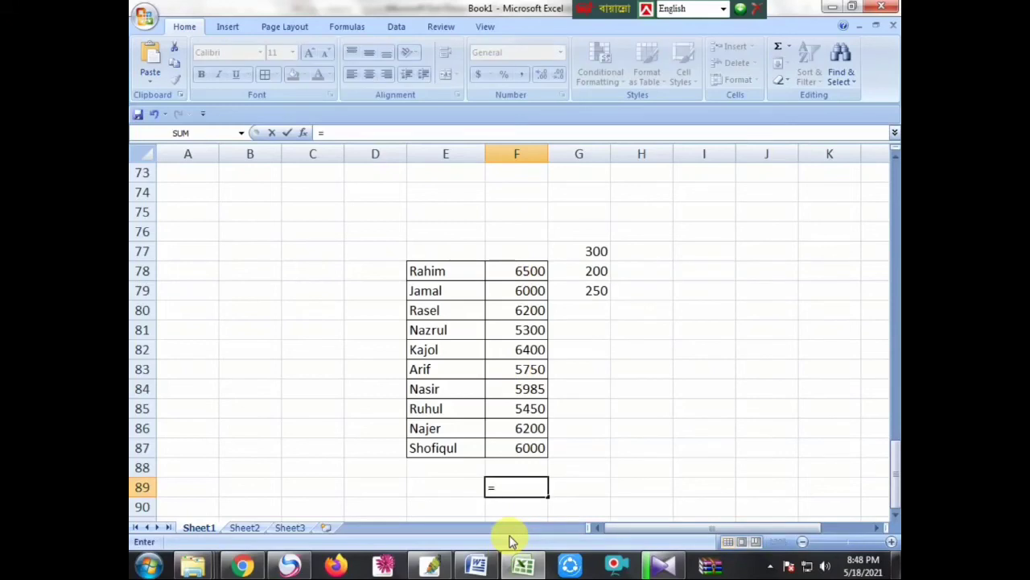
type("sum(")
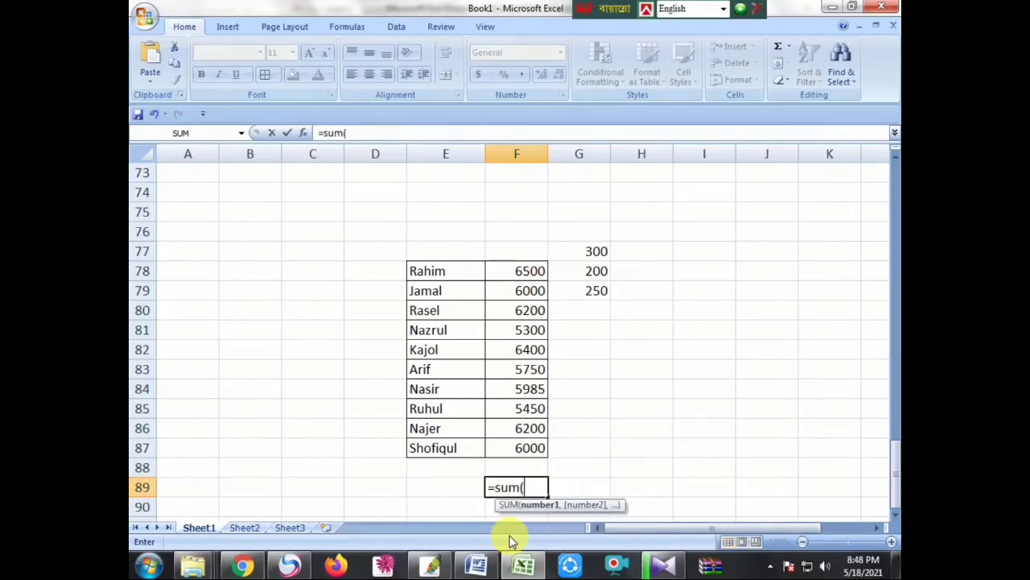
left_click_drag(524, 271, 536, 448)
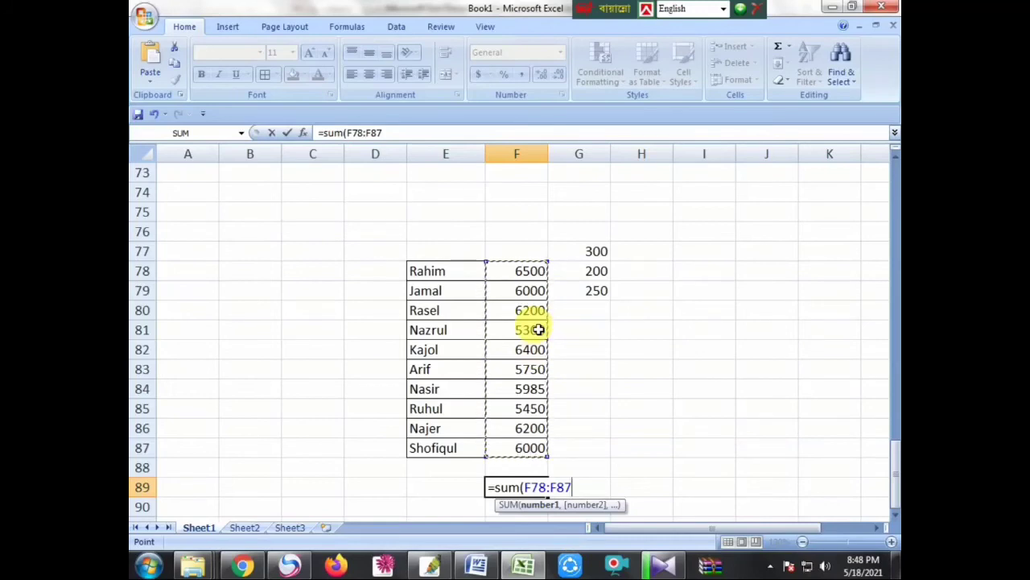
type(")")
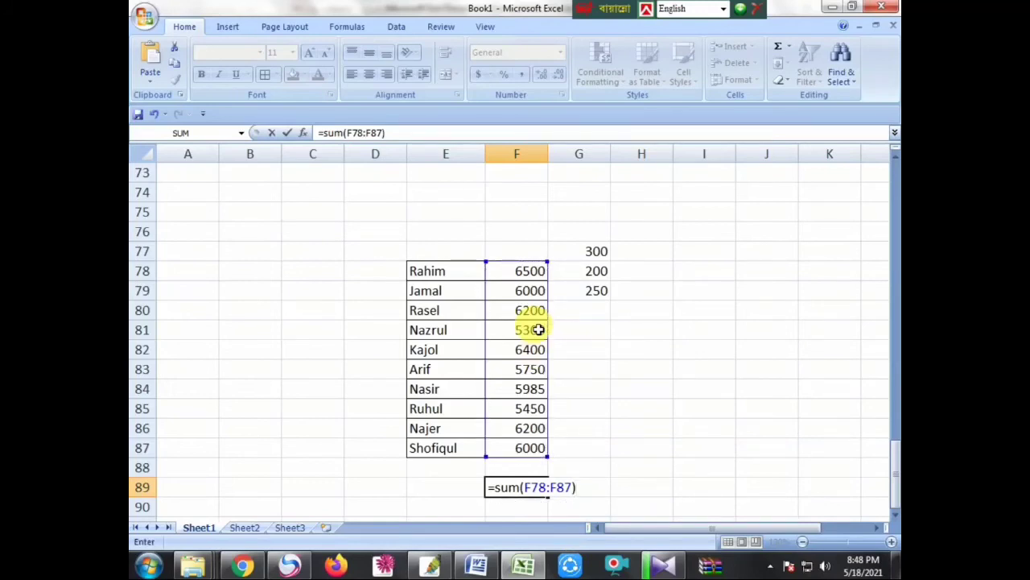
key("Return")
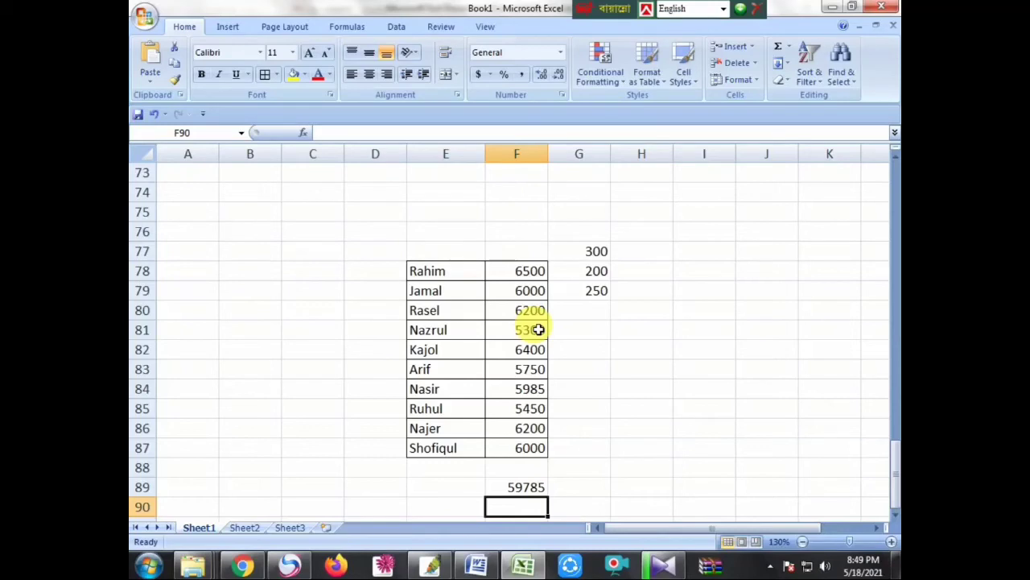
Step: Enter =AVERAGE(F78:F87) in F90 so it shows 5978.5
type("=")
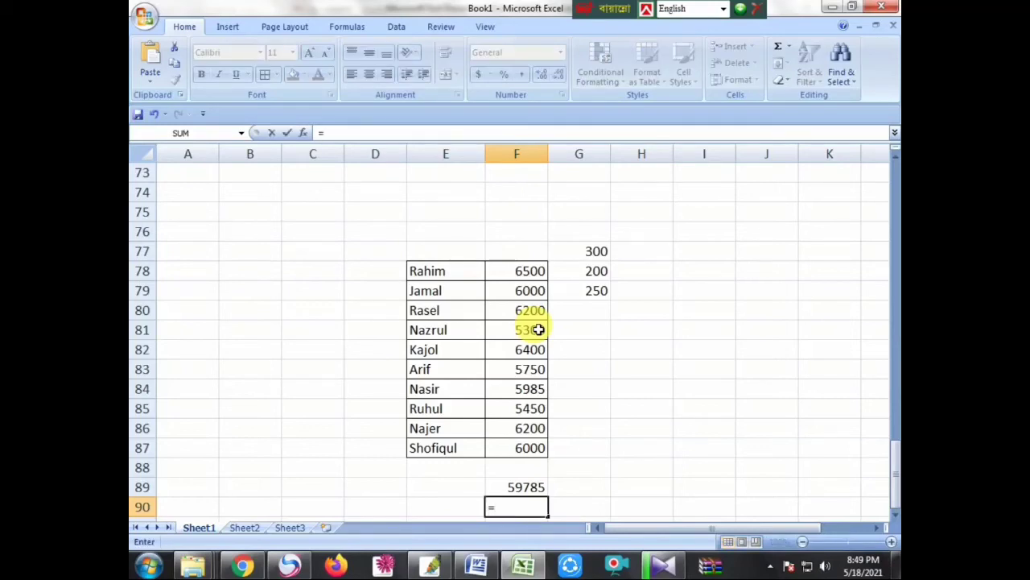
type("ave")
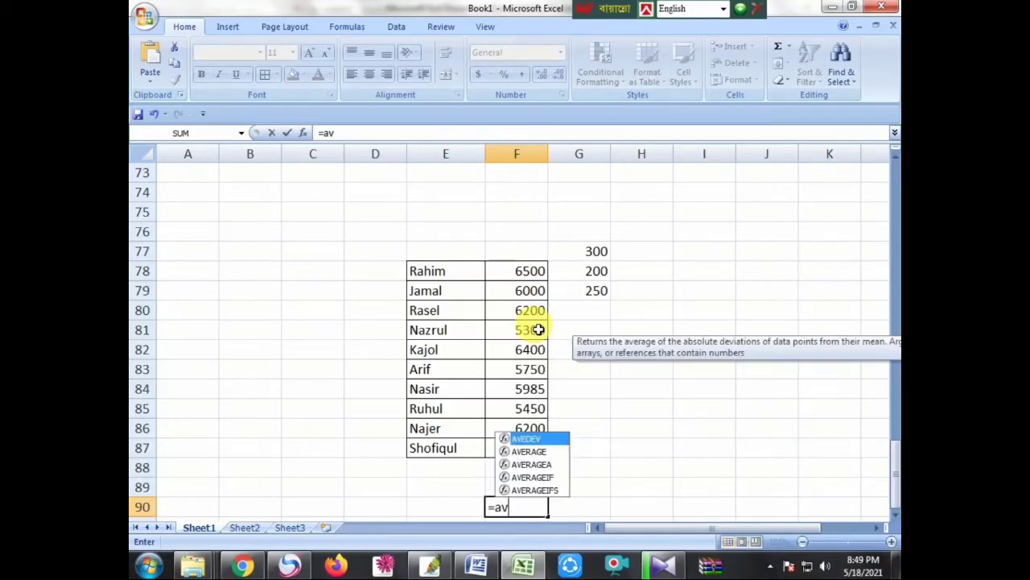
type("rage(")
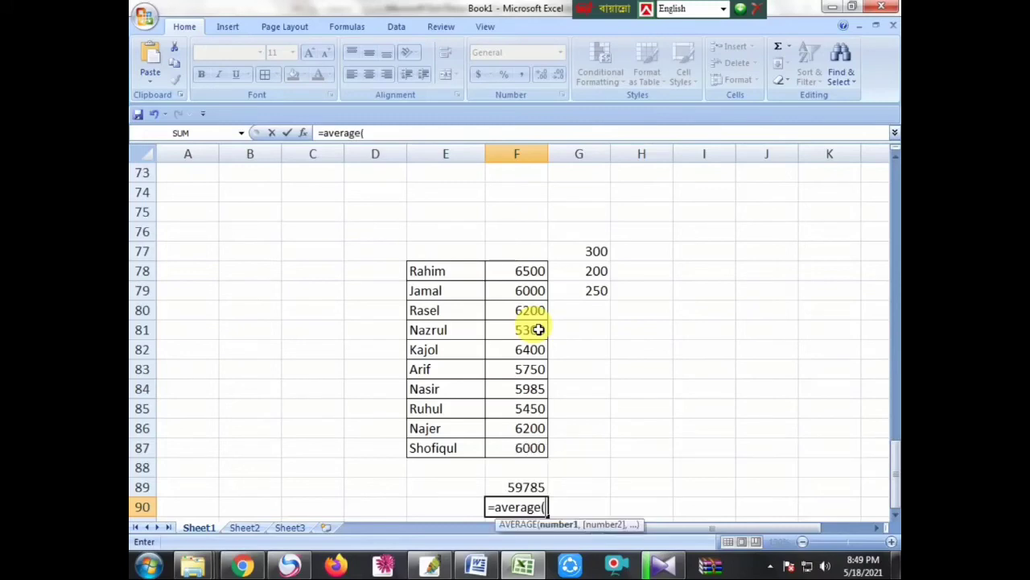
left_click(528, 274)
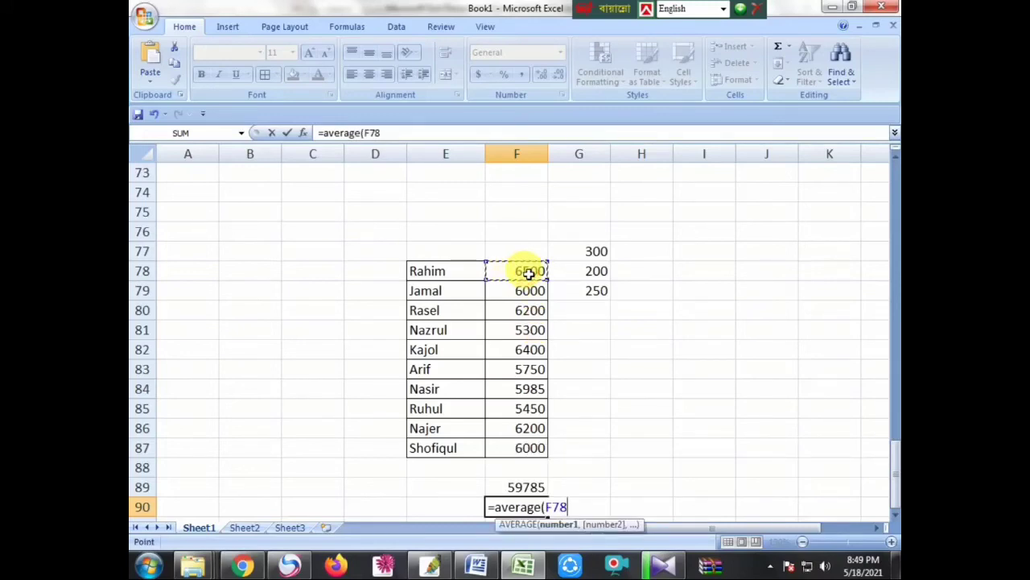
key("F8")
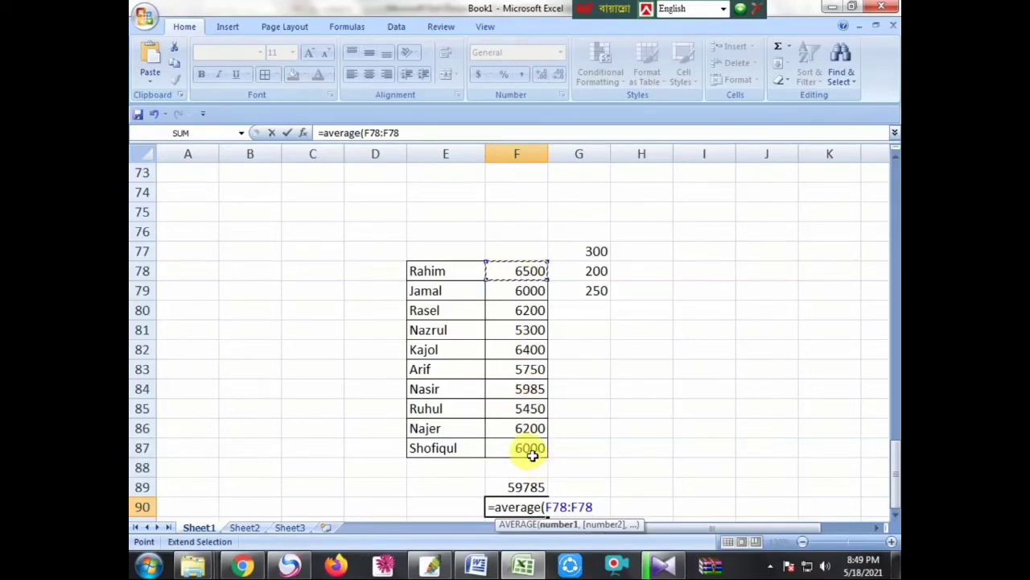
left_click(532, 455)
type(")")
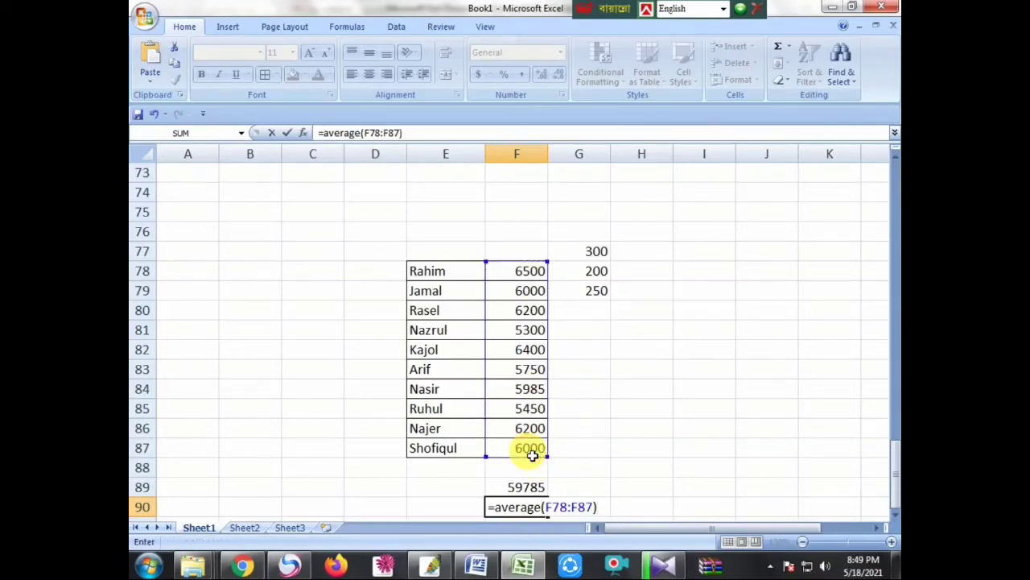
key("Return")
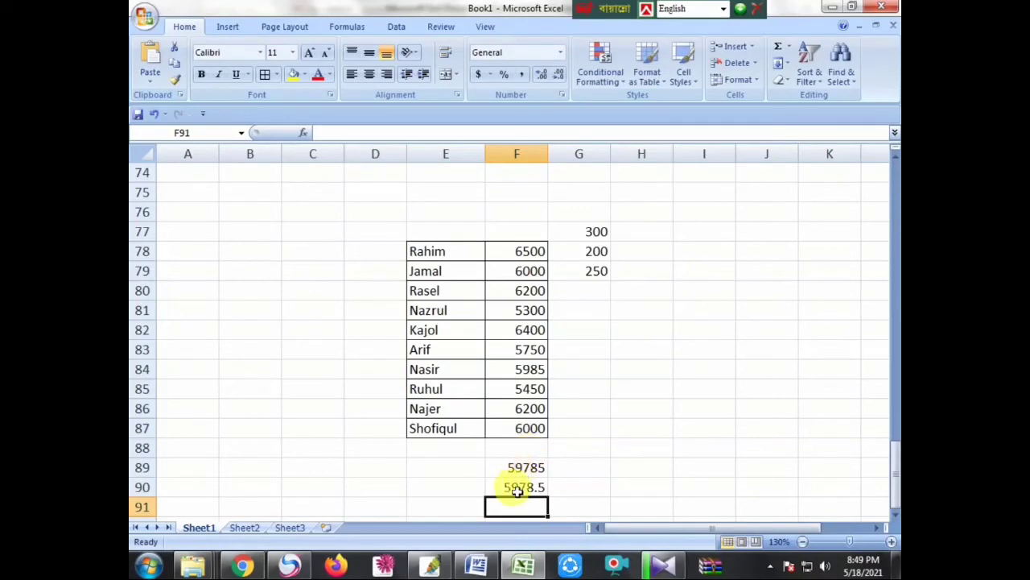
Step: Enter the same =AVERAGE(F78:F87) formula in F91 by dragging over the salary column
left_click(519, 487)
left_click(520, 508)
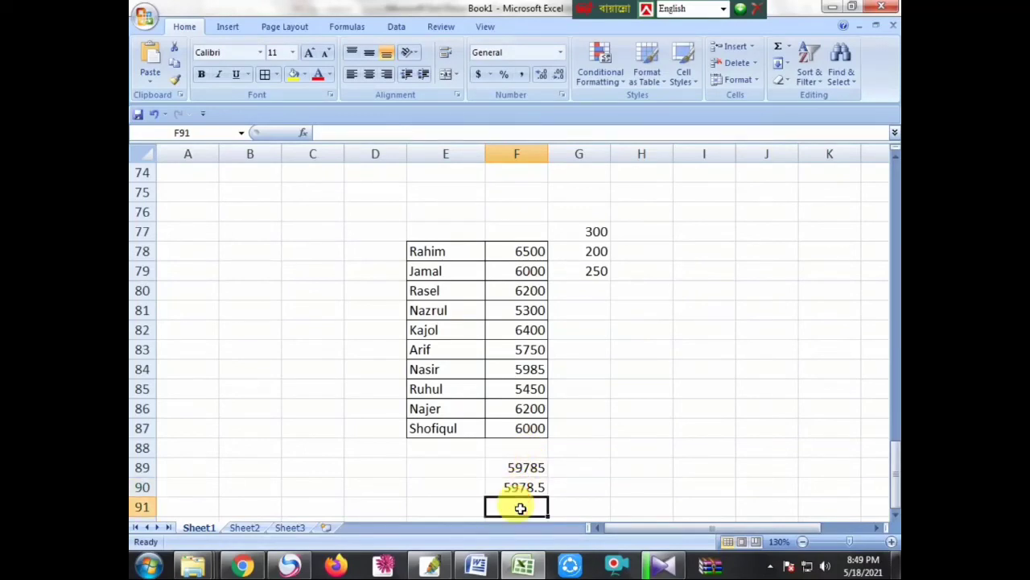
type("=")
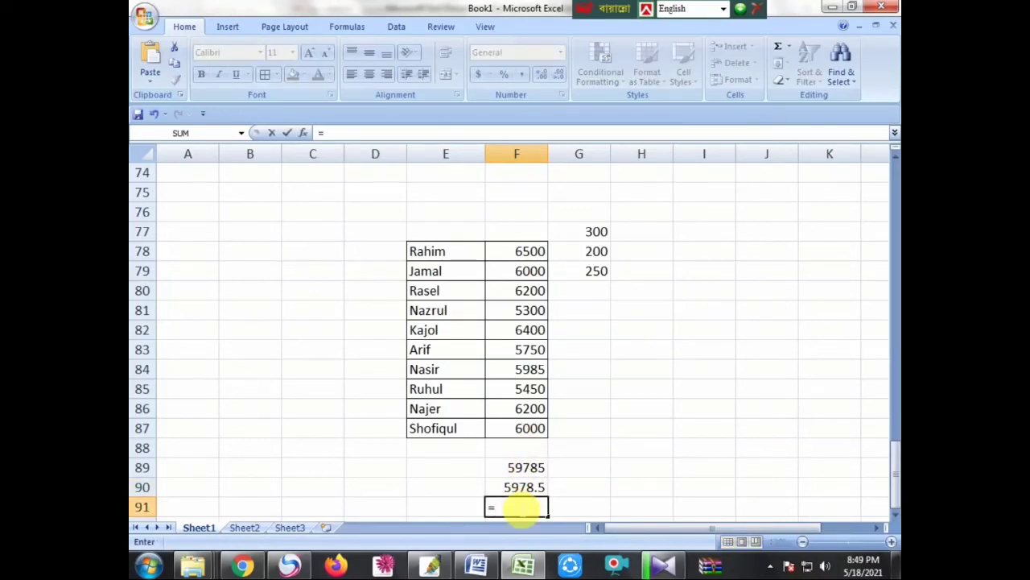
type("a")
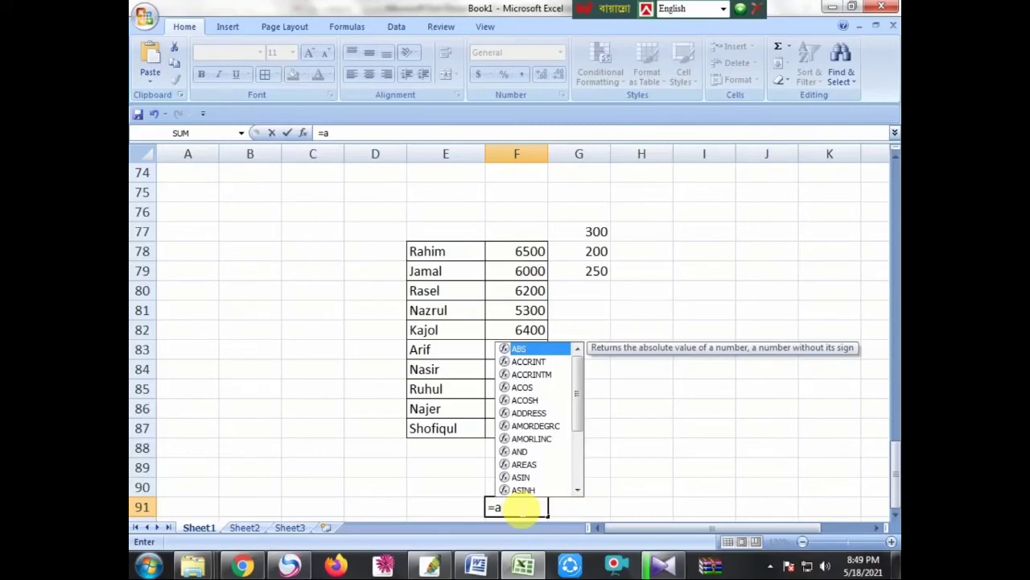
type("ve")
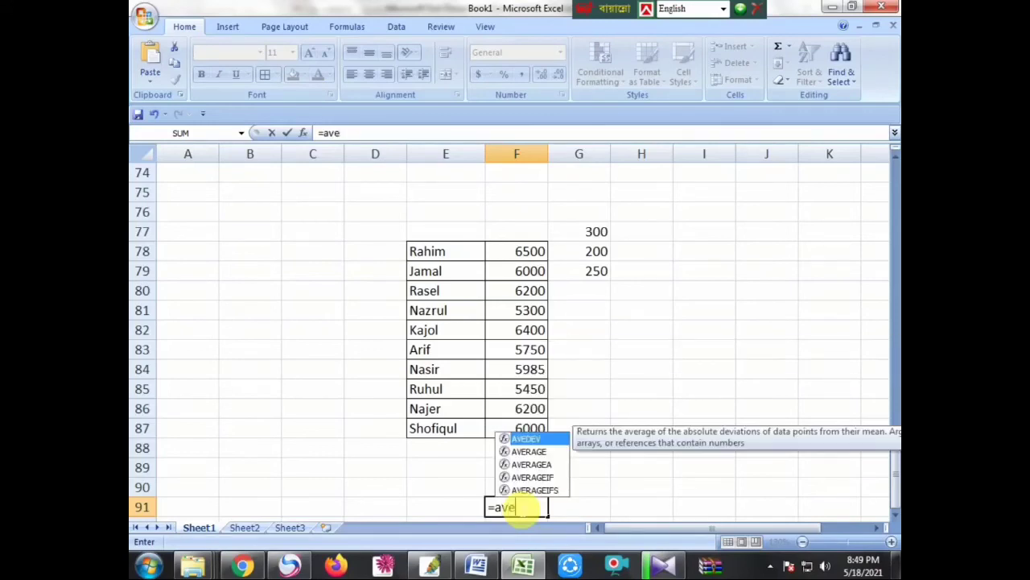
type("rag")
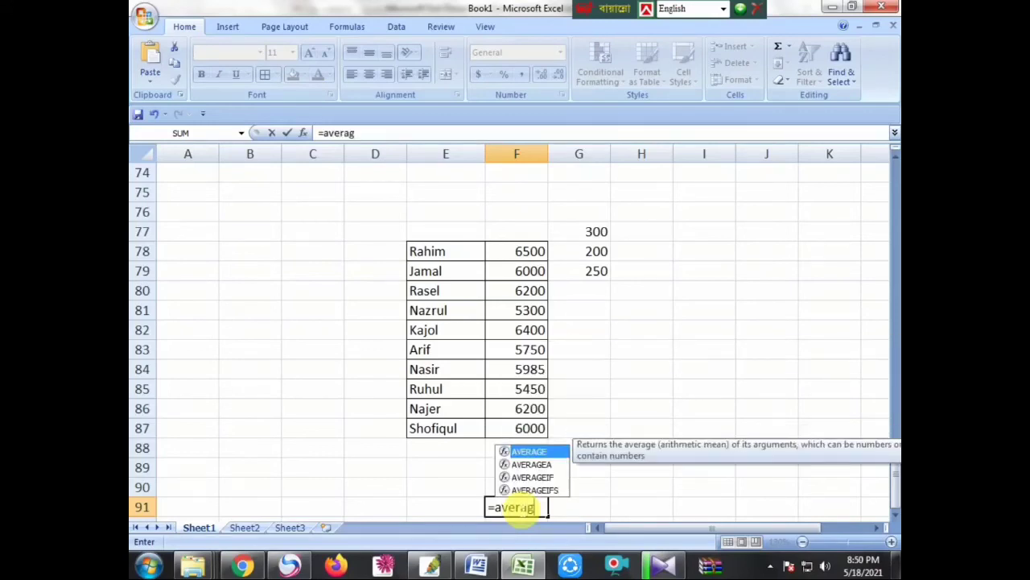
type("e(")
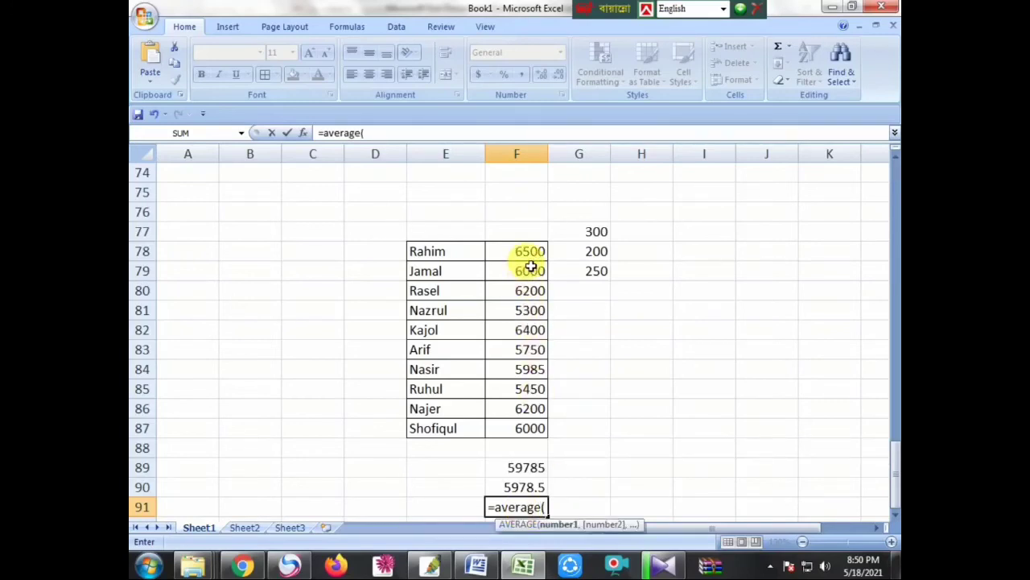
left_click_drag(529, 256, 530, 429)
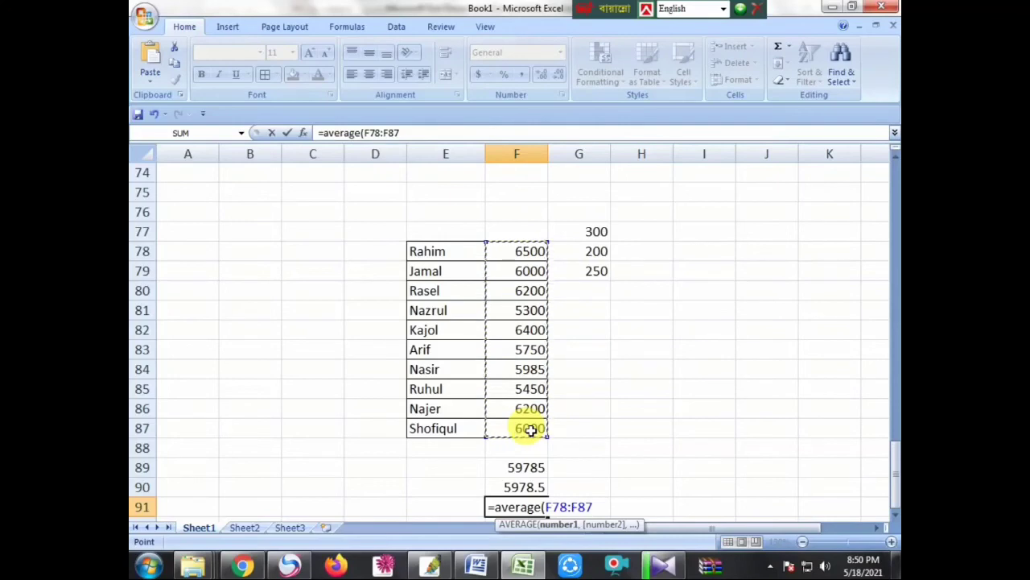
type(")")
key("Return")
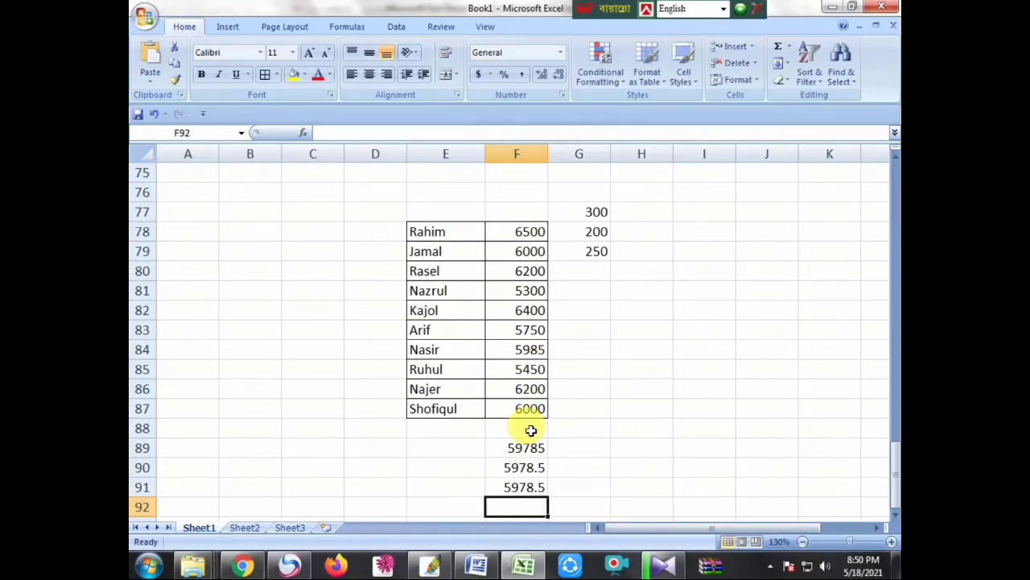
Step: Highlight and walk through the COUNT formula line in the Word formula notes
left_click(476, 566)
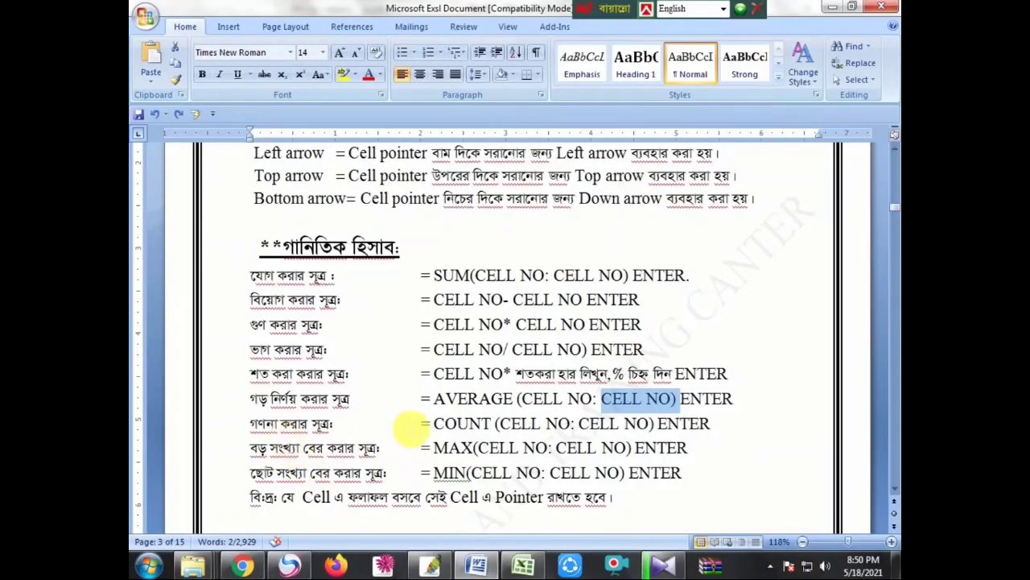
left_click_drag(249, 423, 332, 424)
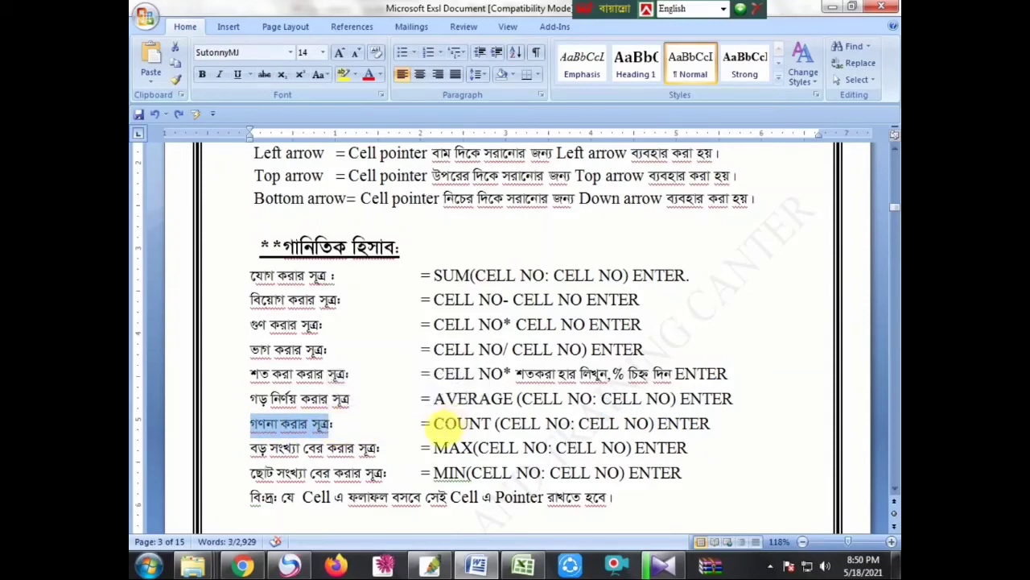
left_click_drag(435, 423, 489, 425)
left_click(491, 424)
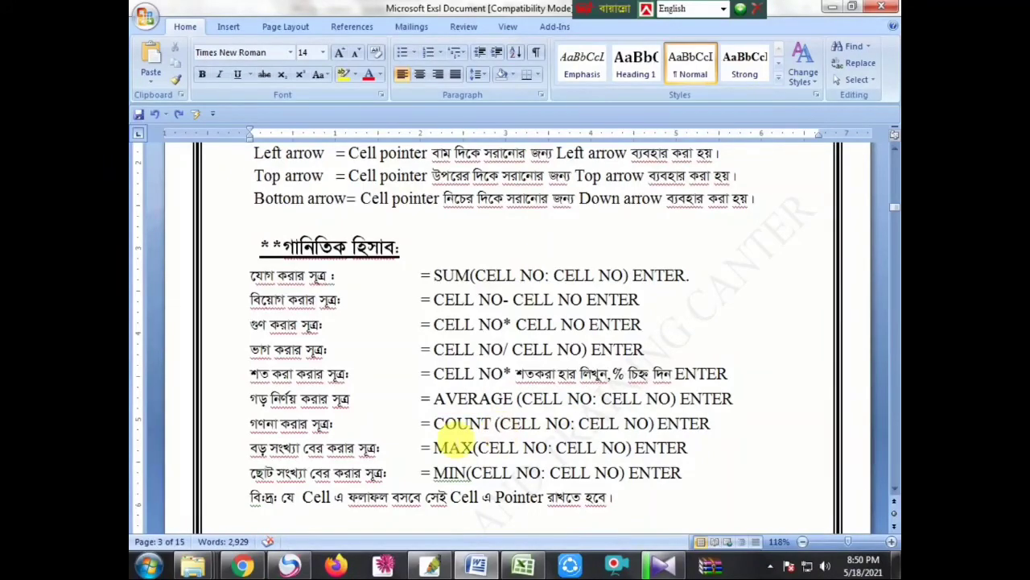
left_click(435, 424)
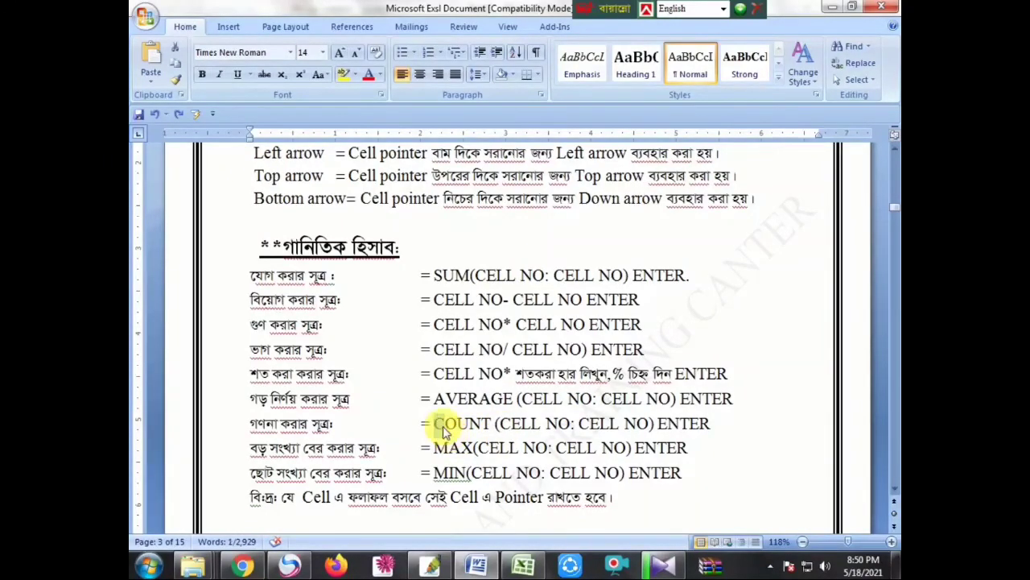
key("Right")
key("Right")
key("Right")
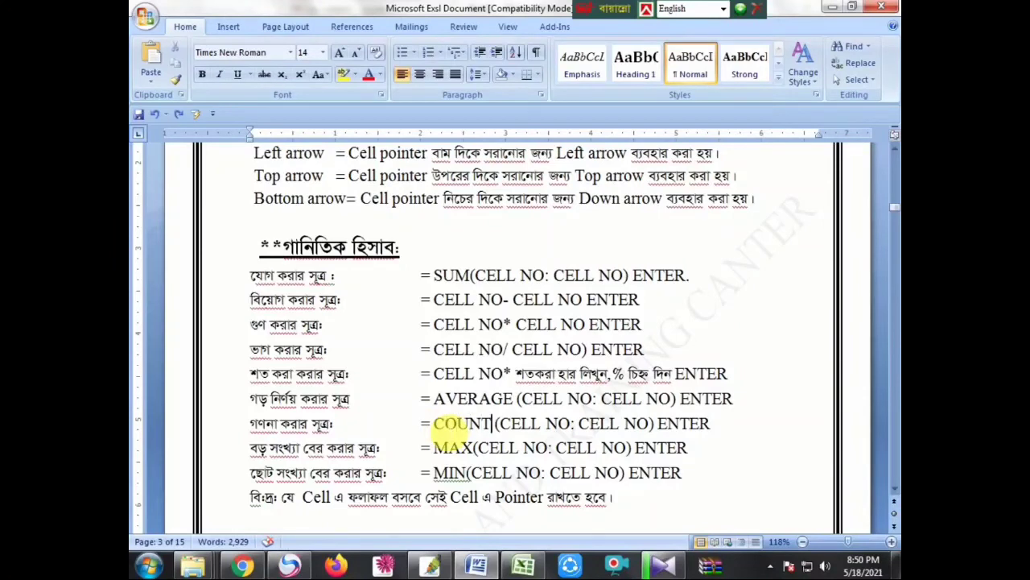
key("Right")
key("Right")
key("Right")
key("Right")
key("Right")
key("Right")
key("Right")
key("Right")
key("Right")
key("Right")
key("Right")
key("Right")
key("Right")
key("Right")
key("Right")
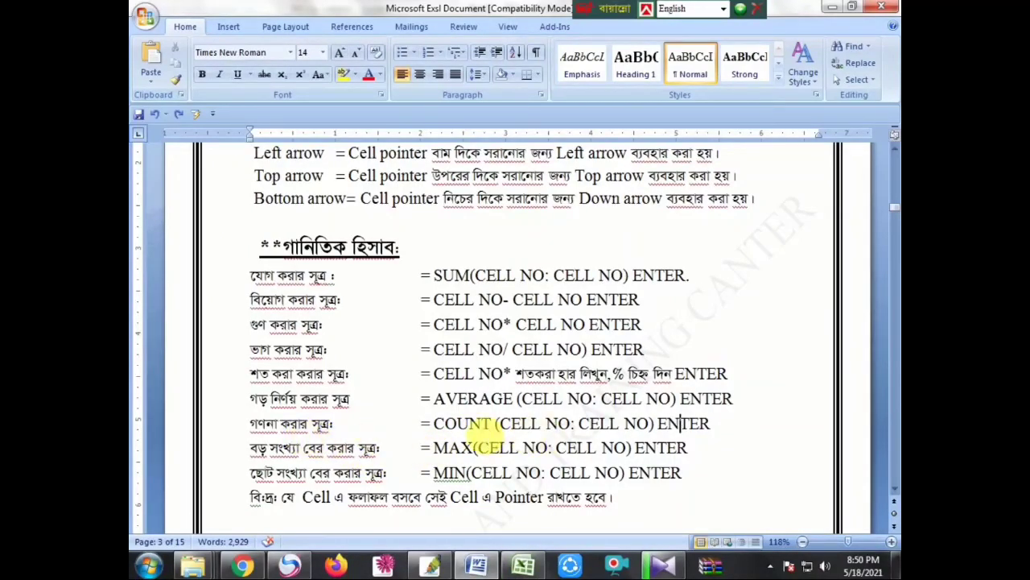
left_click_drag(475, 423, 546, 425)
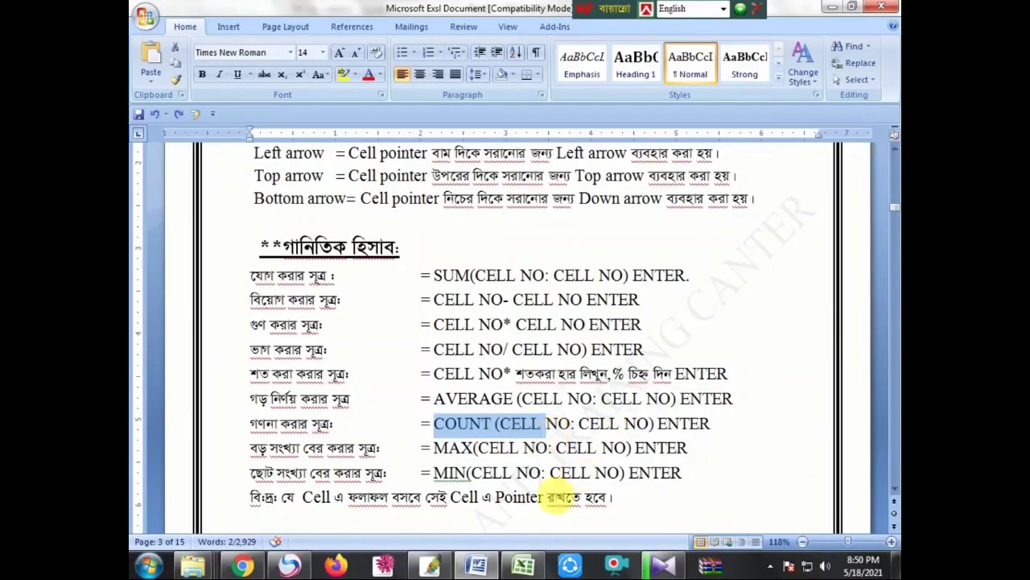
left_click(514, 568)
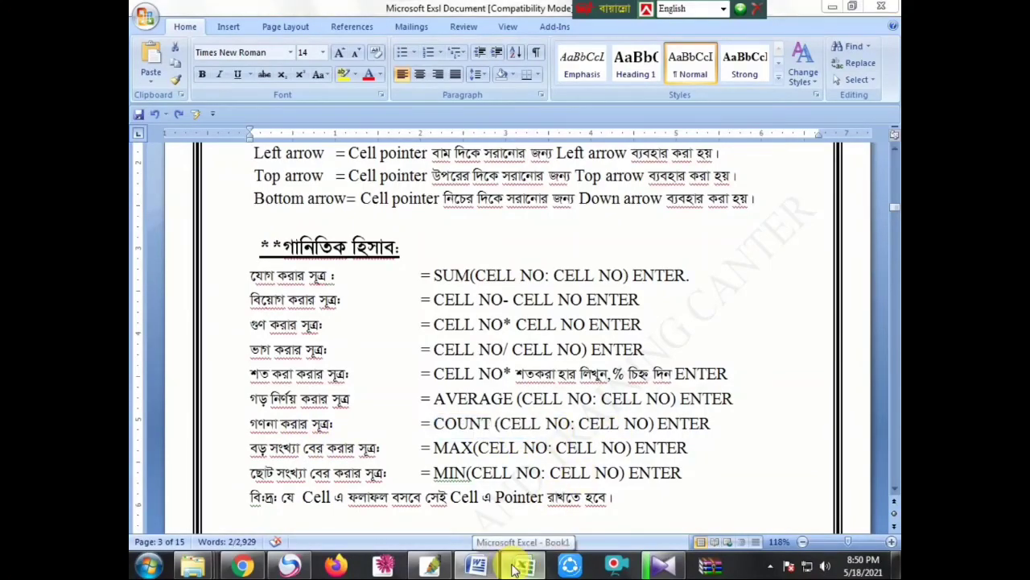
Step: Enter =COUNT(F78:F87) in H89, returning 10 salary entries
left_click(514, 568)
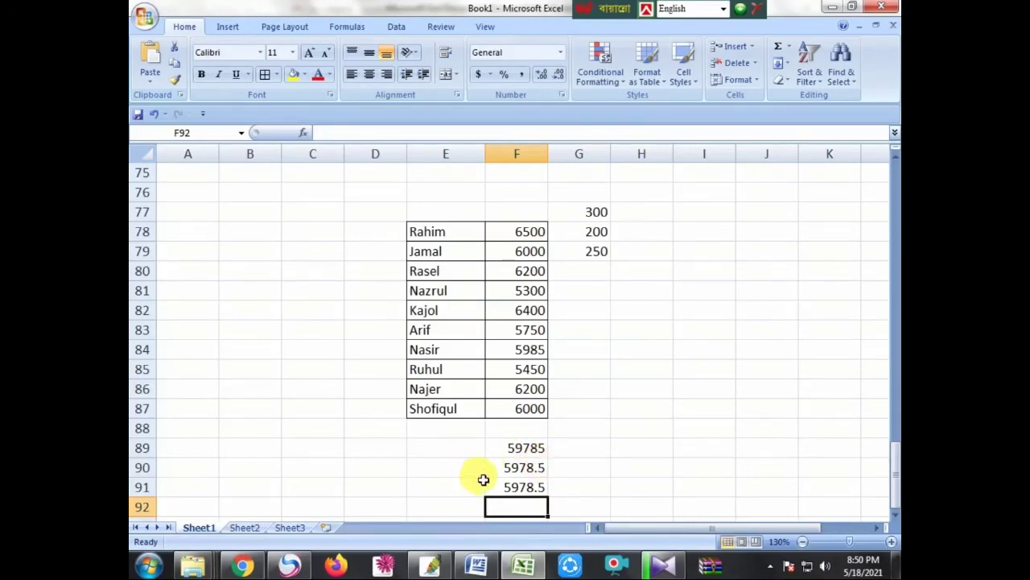
left_click(629, 457)
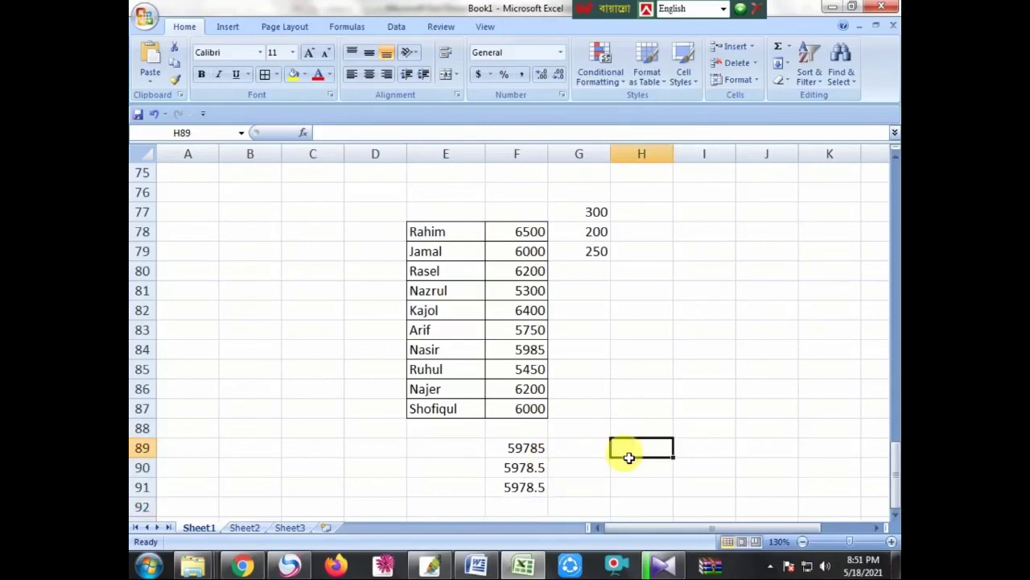
type("=co")
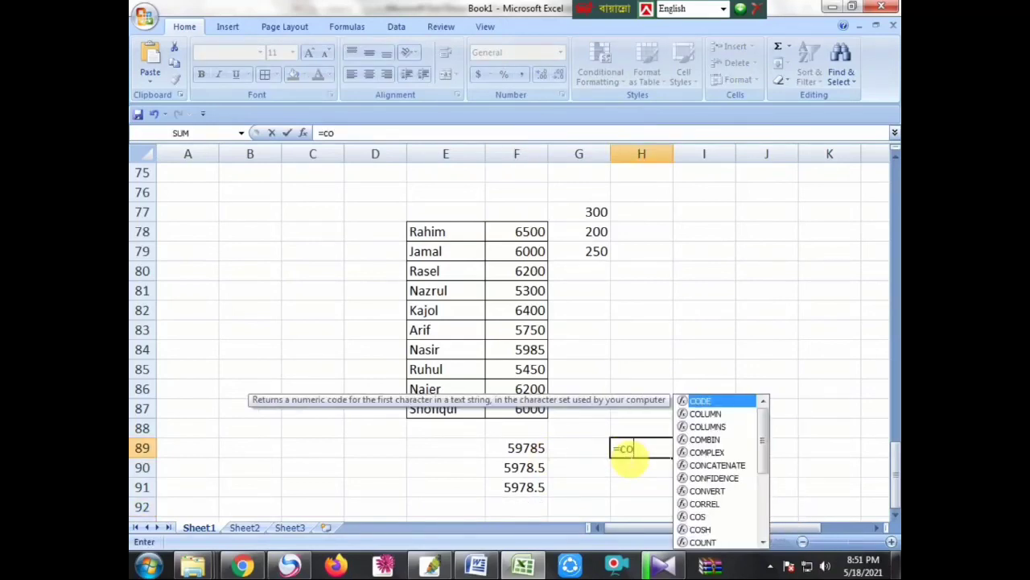
type("u")
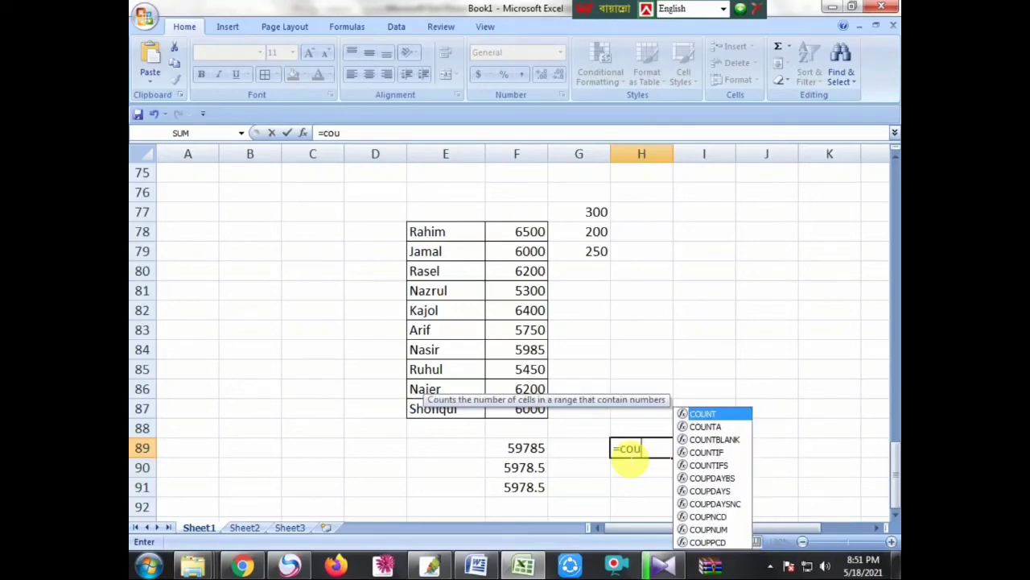
type("nt")
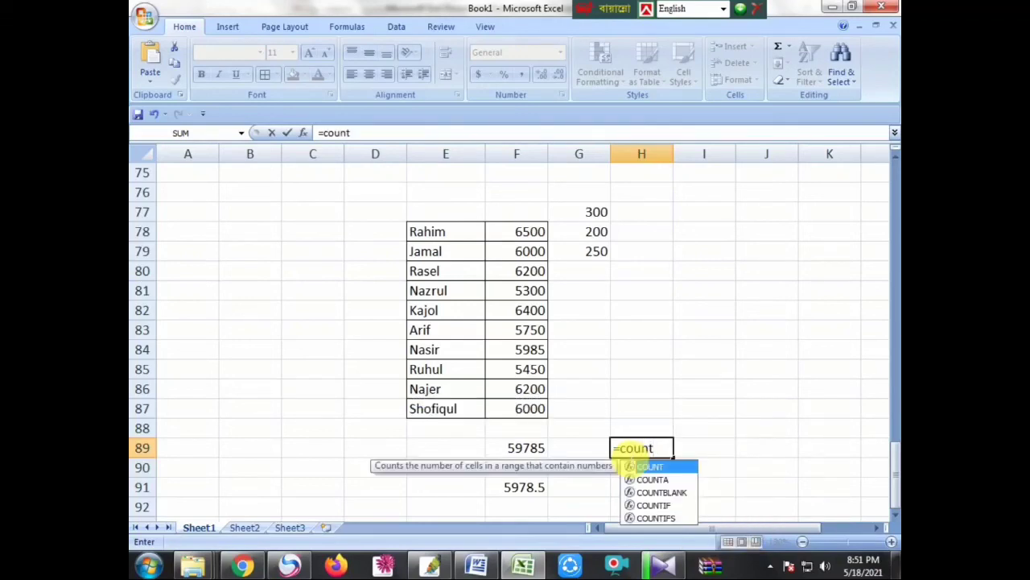
type("(")
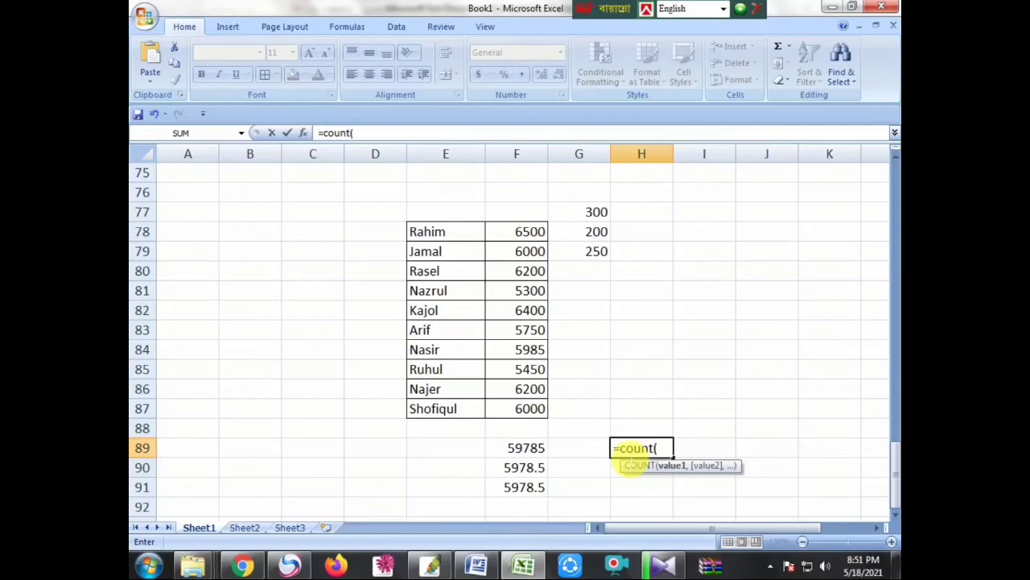
left_click_drag(532, 232, 539, 412)
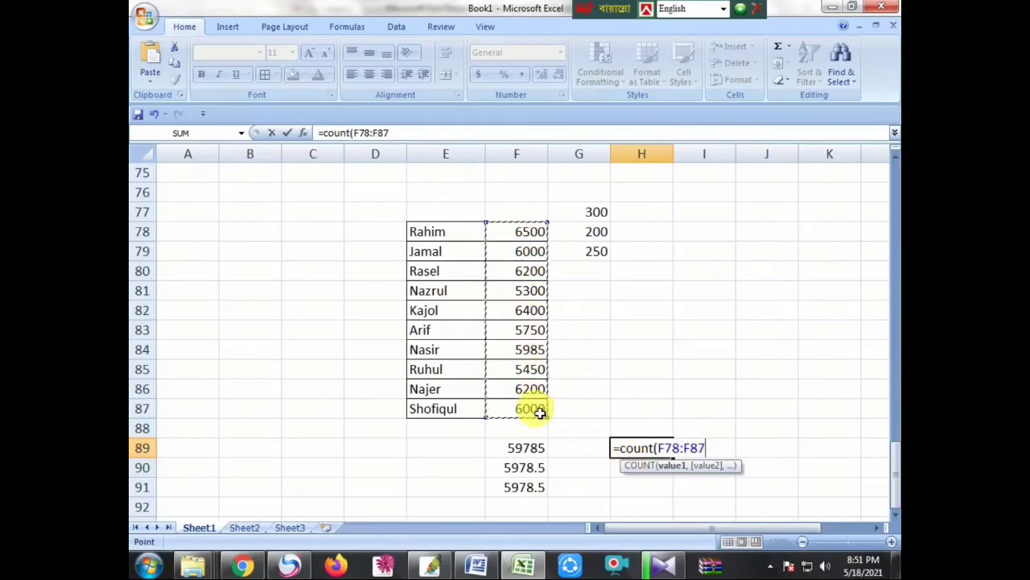
type(")")
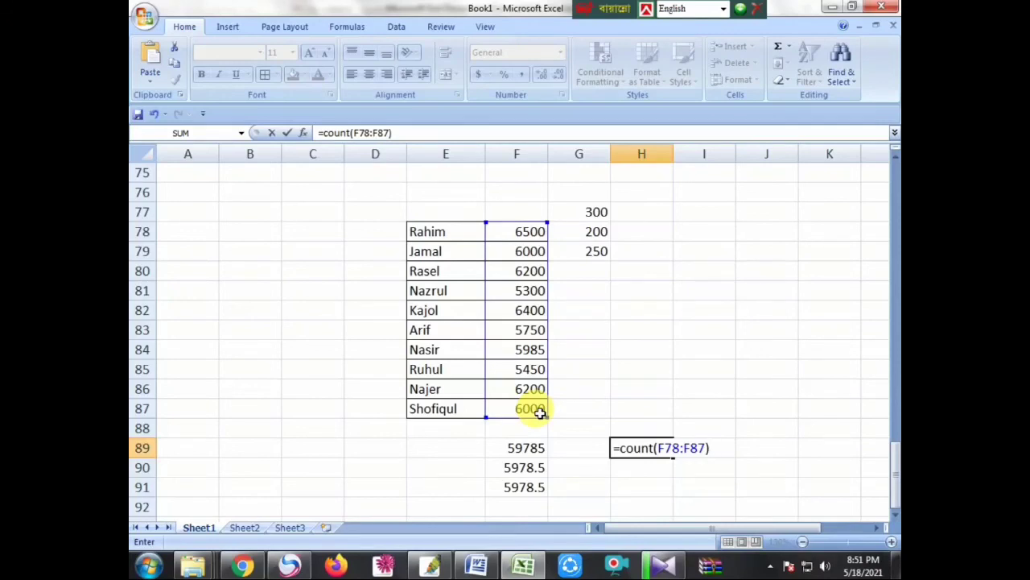
key("Return")
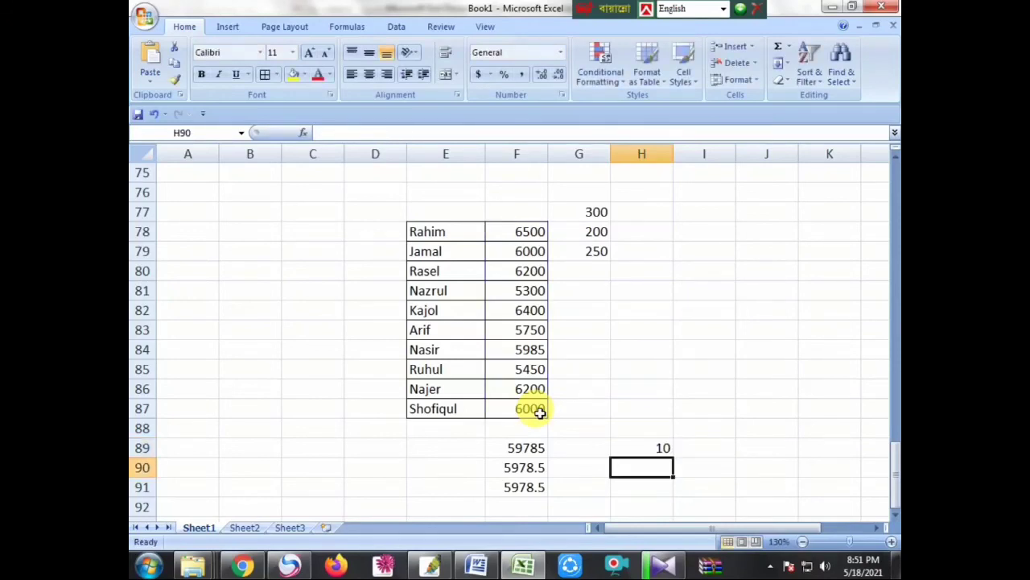
Step: Step through the salaries from F78, then select H90 for the next result
left_click(515, 238)
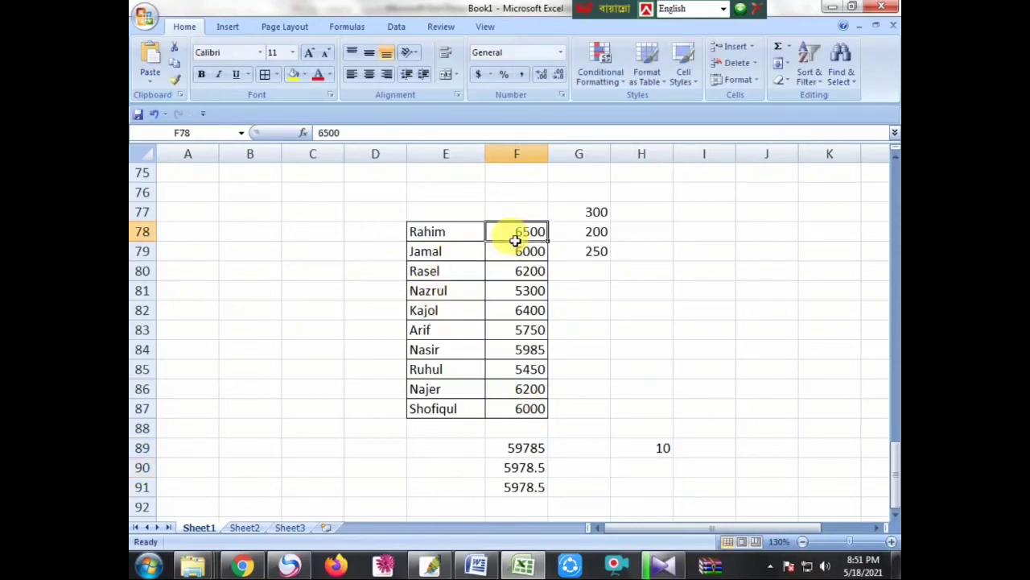
key("Down")
key("Down")
key("Down")
key("Down")
key("Down")
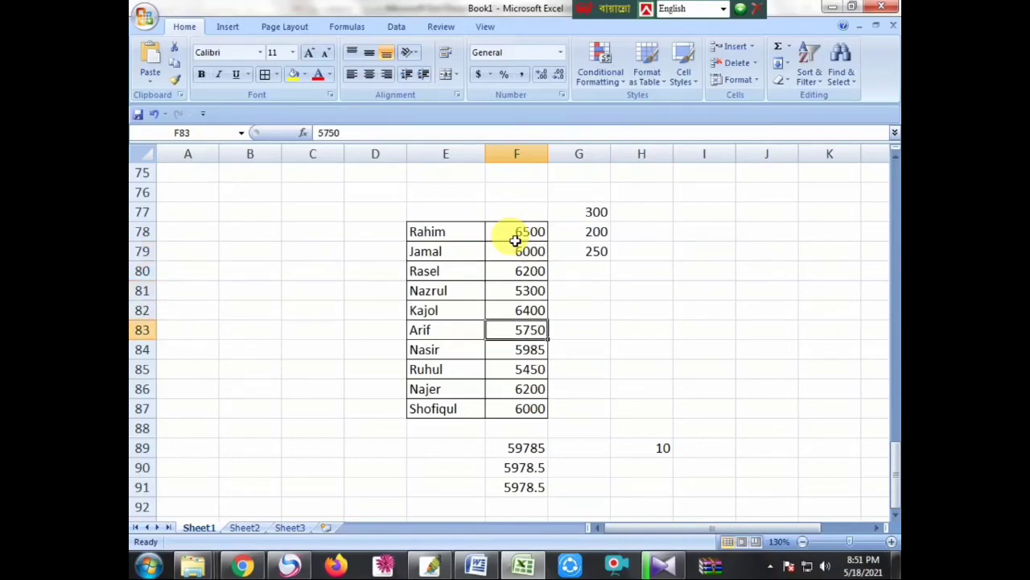
key("Down")
key("Down")
key("Down")
key("Down")
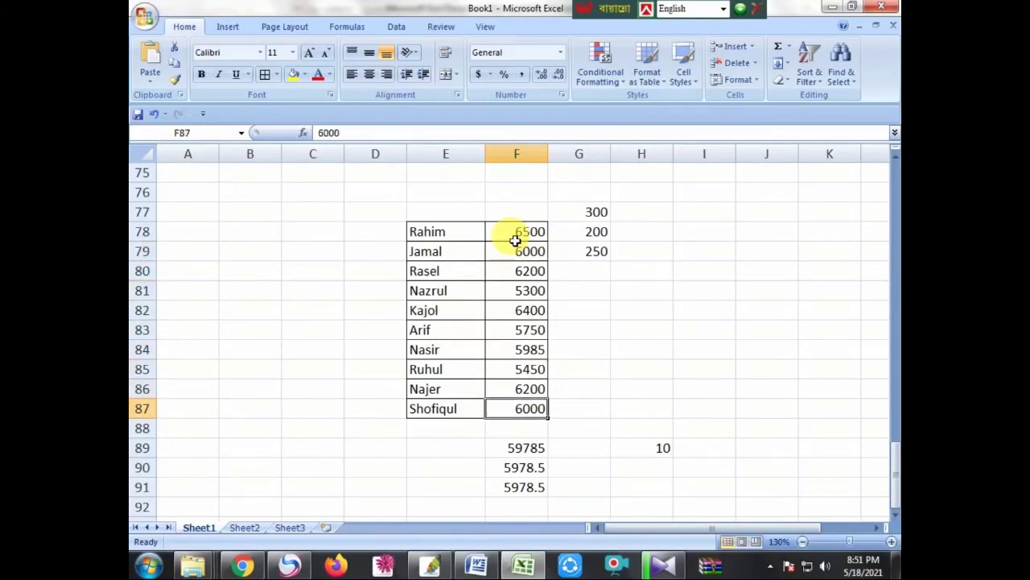
left_click(633, 469)
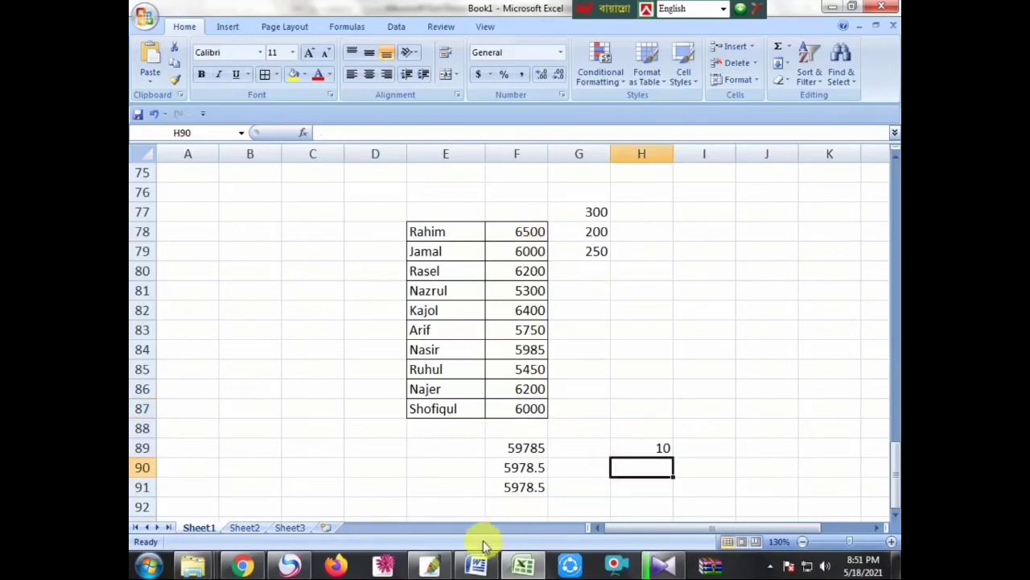
left_click(524, 566)
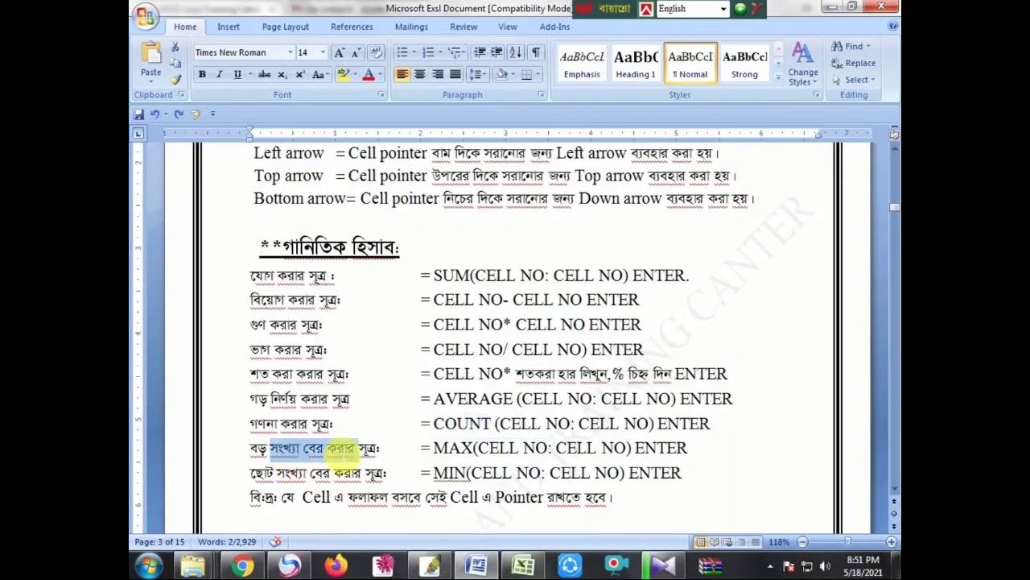
Step: Review the MAX formula line in the Word notes
left_click(450, 447)
left_click_drag(465, 455, 634, 457)
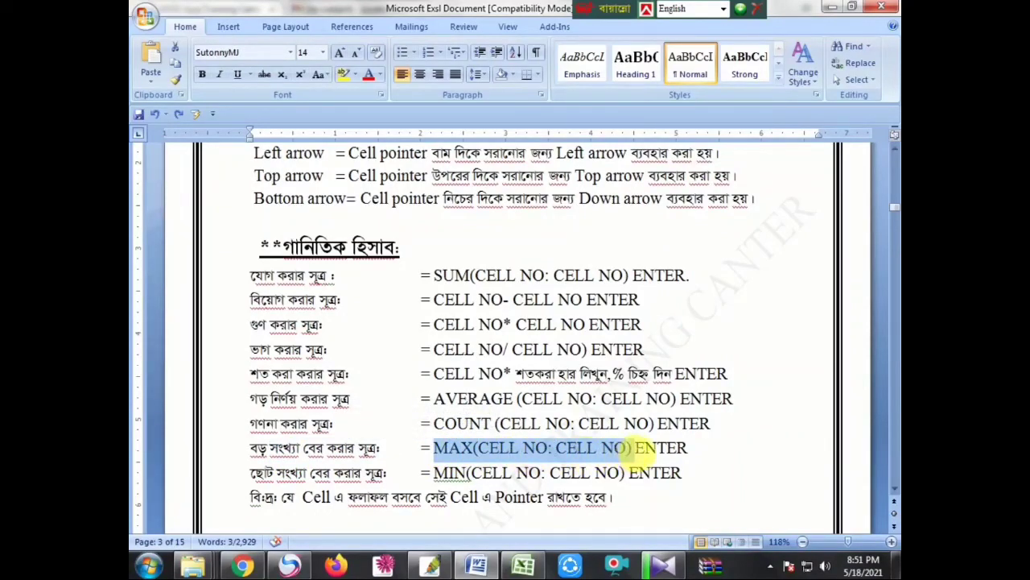
left_click(625, 451)
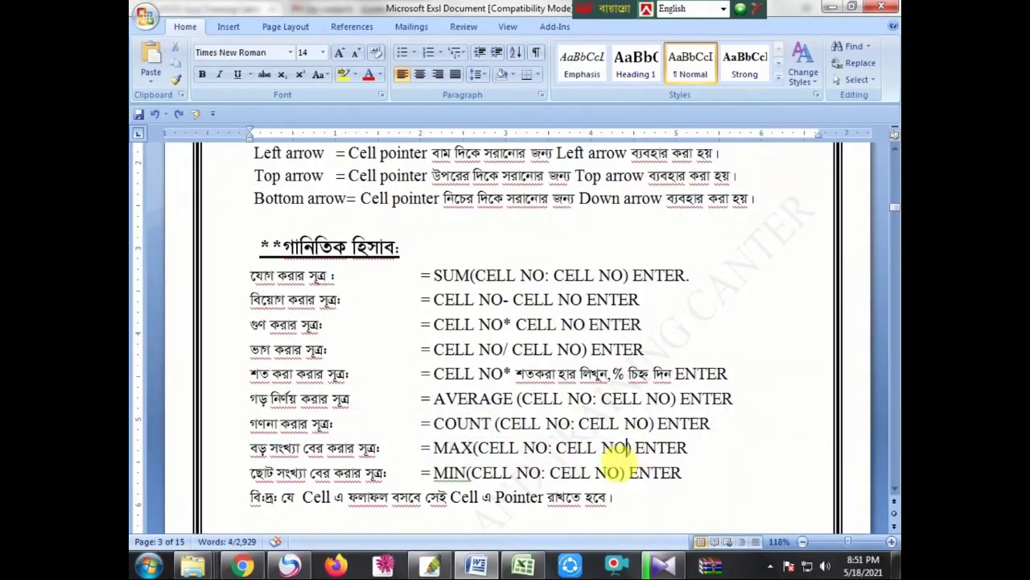
Step: Enter =MAX(F78:F87) in H90, returning 6500, and start a new formula in H91
left_click(524, 566)
type("=")
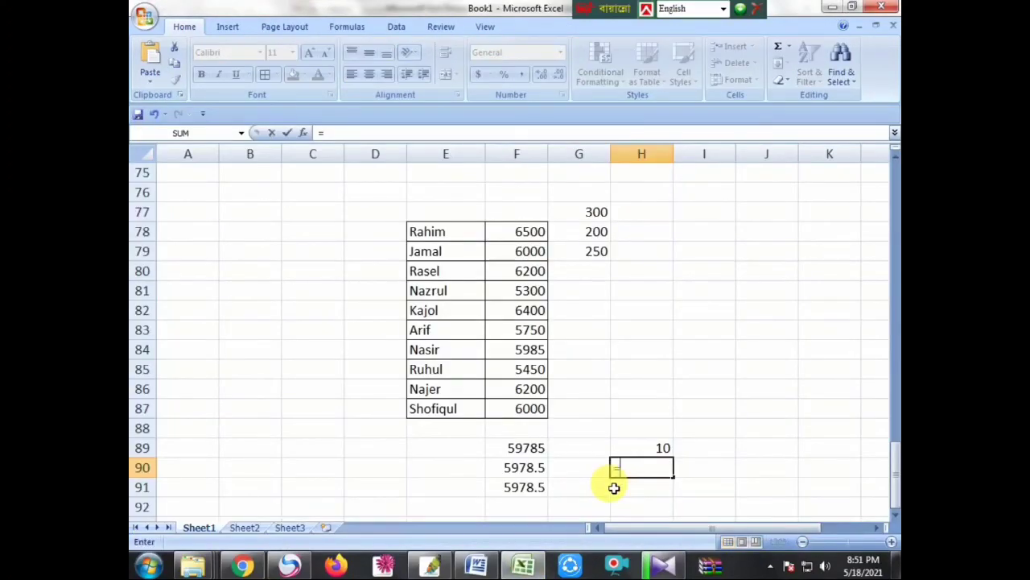
type("m")
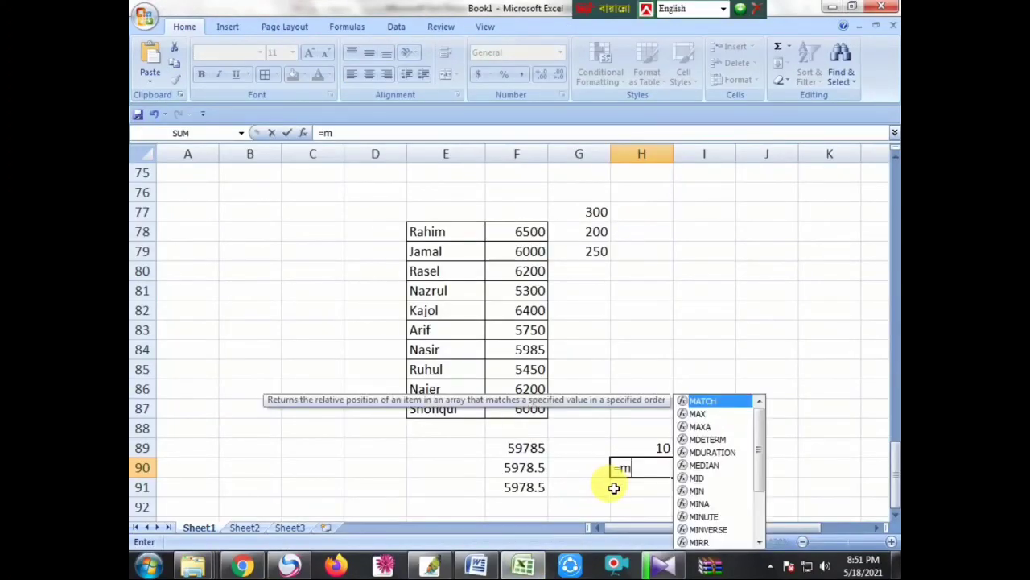
type("az")
key("BackSpace")
type("x")
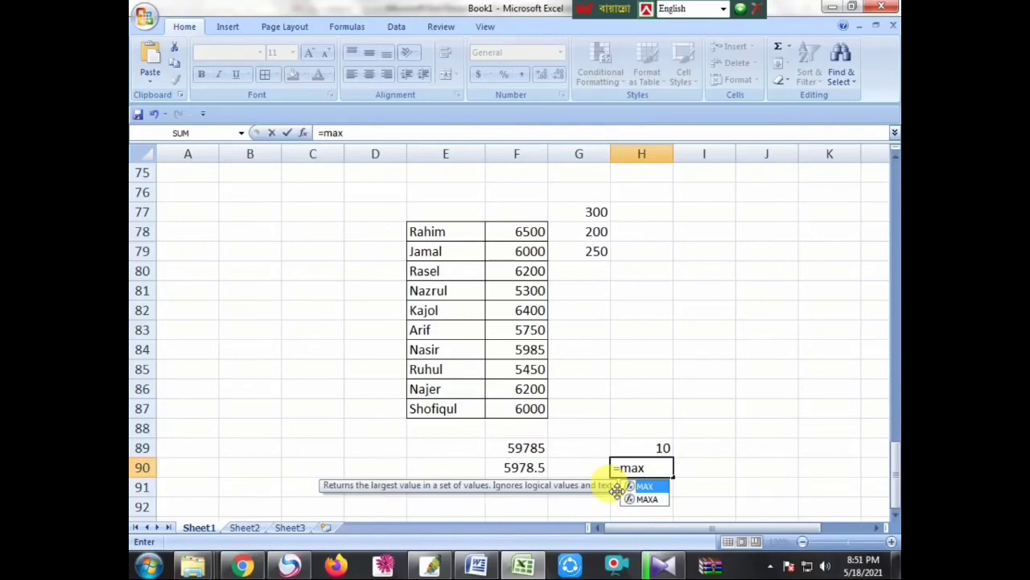
type("(")
left_click(520, 232)
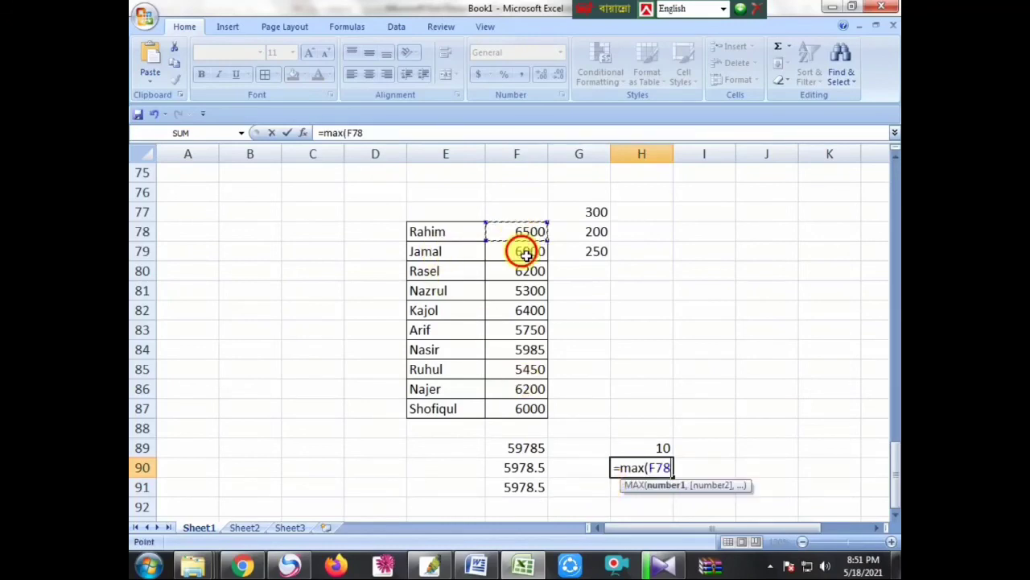
left_click_drag(524, 252, 539, 407)
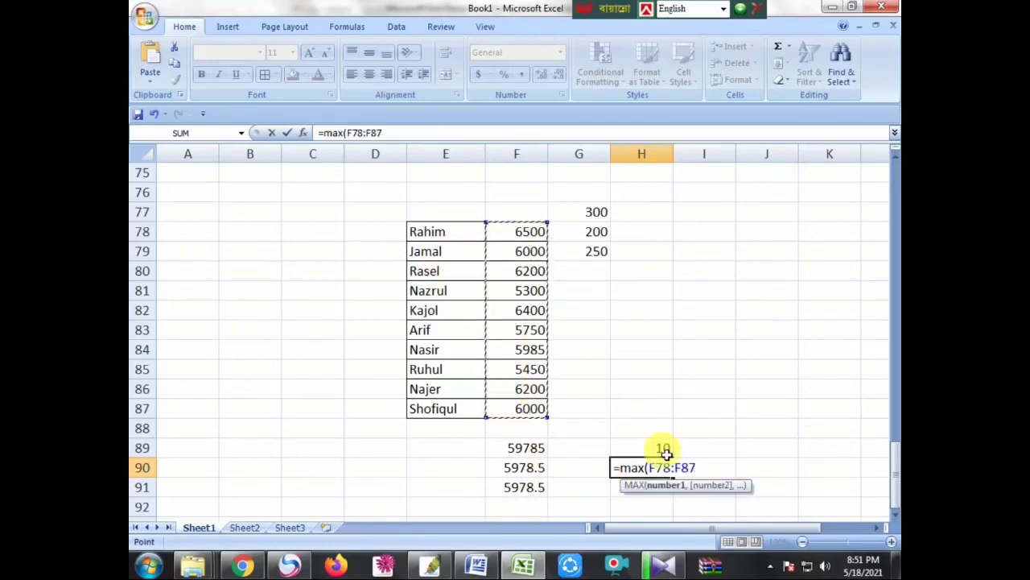
type(")")
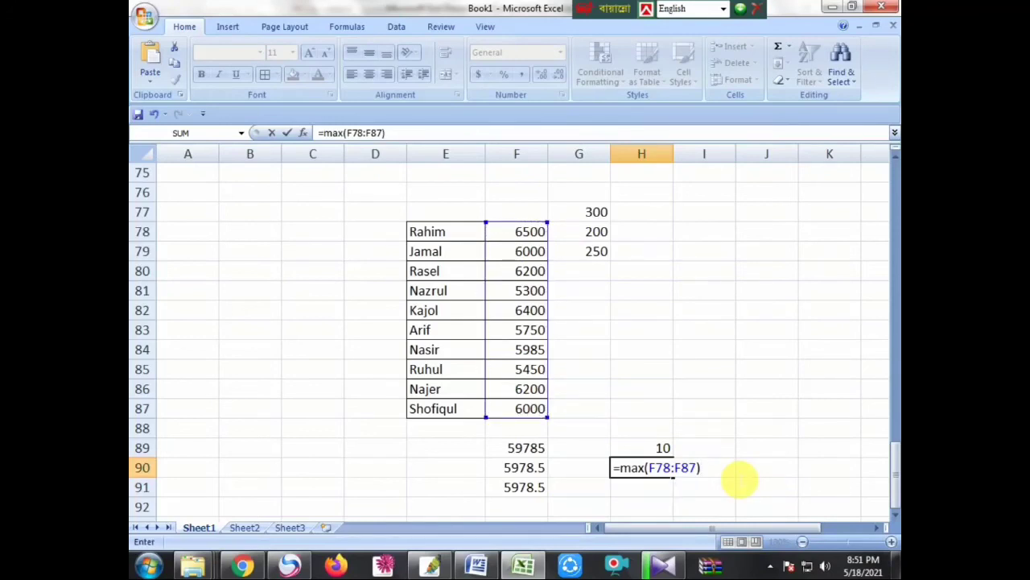
key("Return")
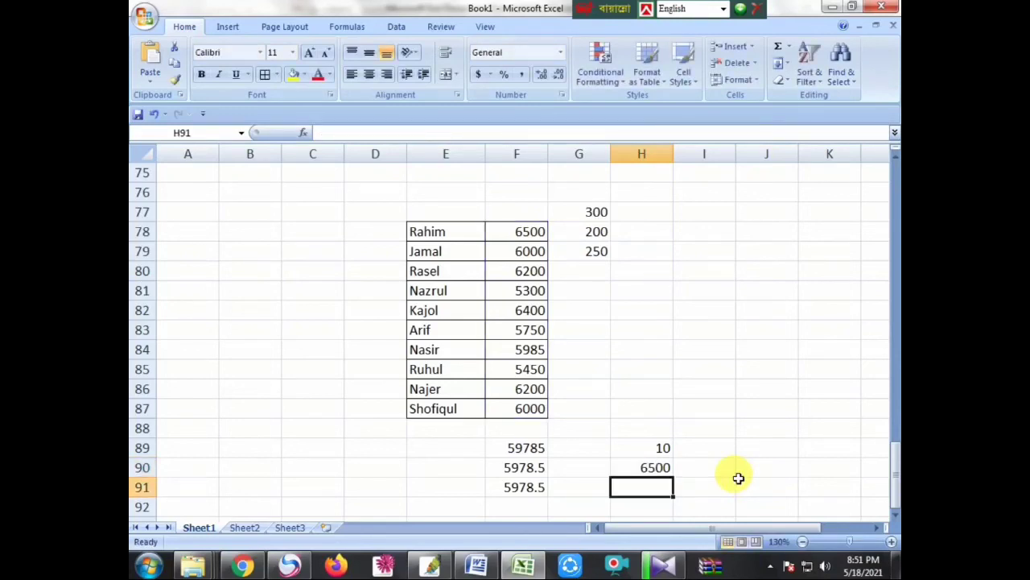
left_click(535, 232)
left_click(655, 488)
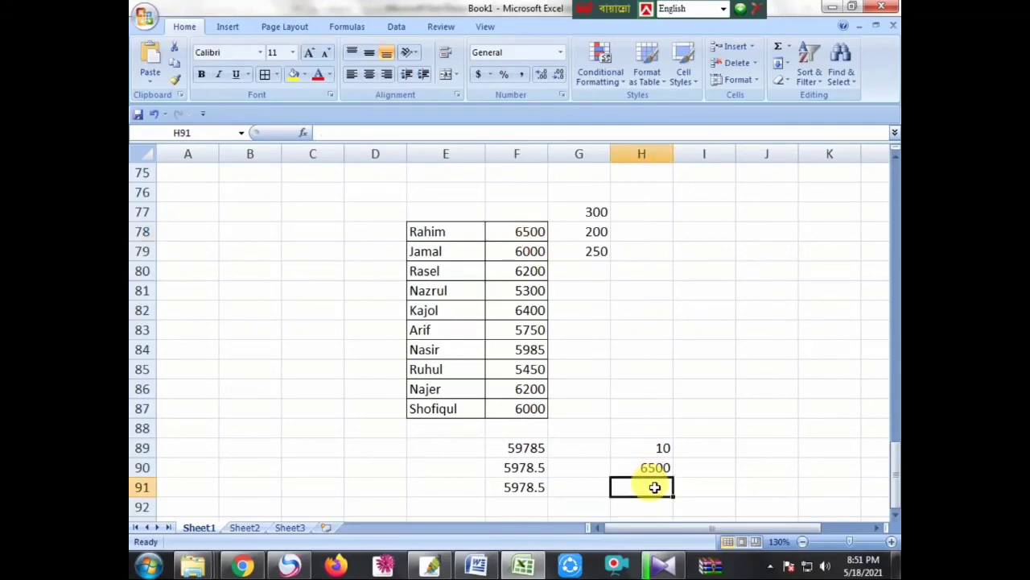
type("=")
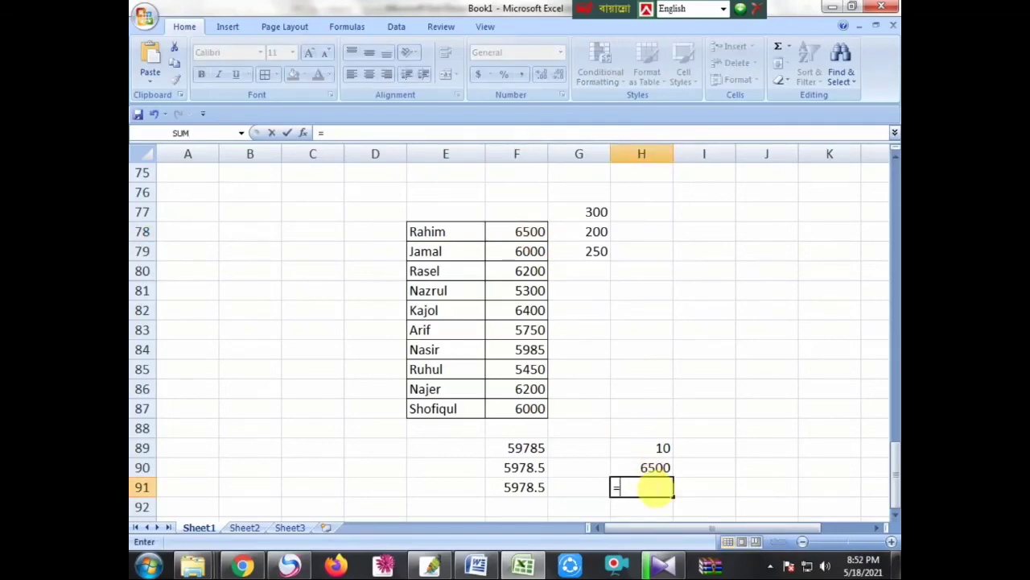
Step: Review the MIN formula description and arguments in the Word notes
left_click(476, 565)
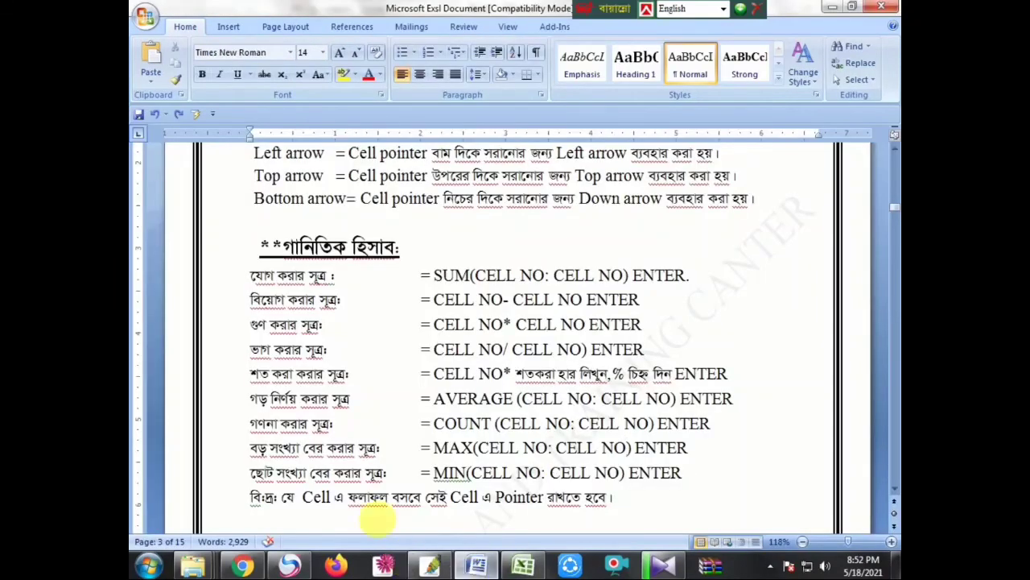
left_click_drag(253, 473, 332, 475)
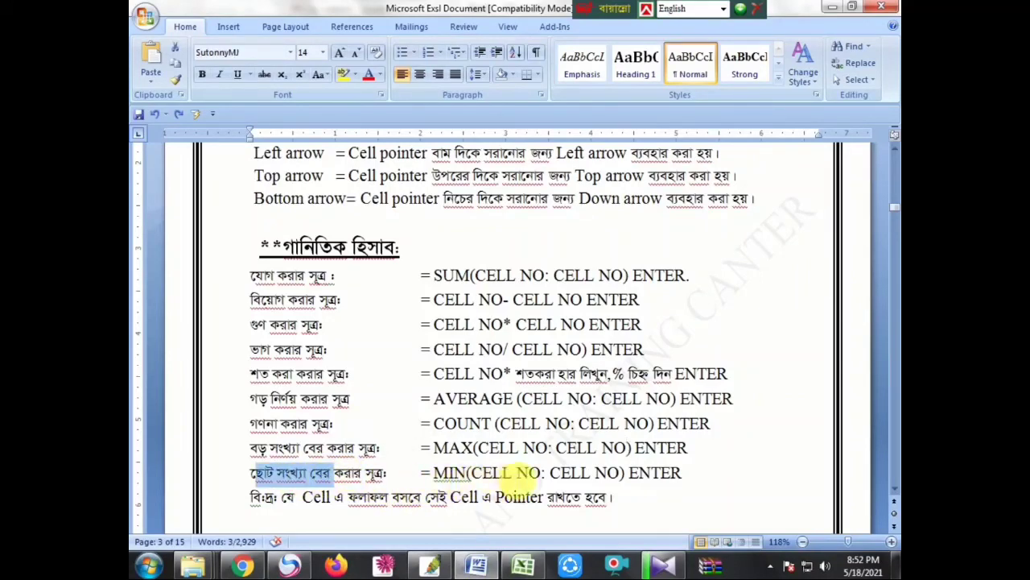
left_click_drag(470, 473, 667, 473)
left_click(617, 488)
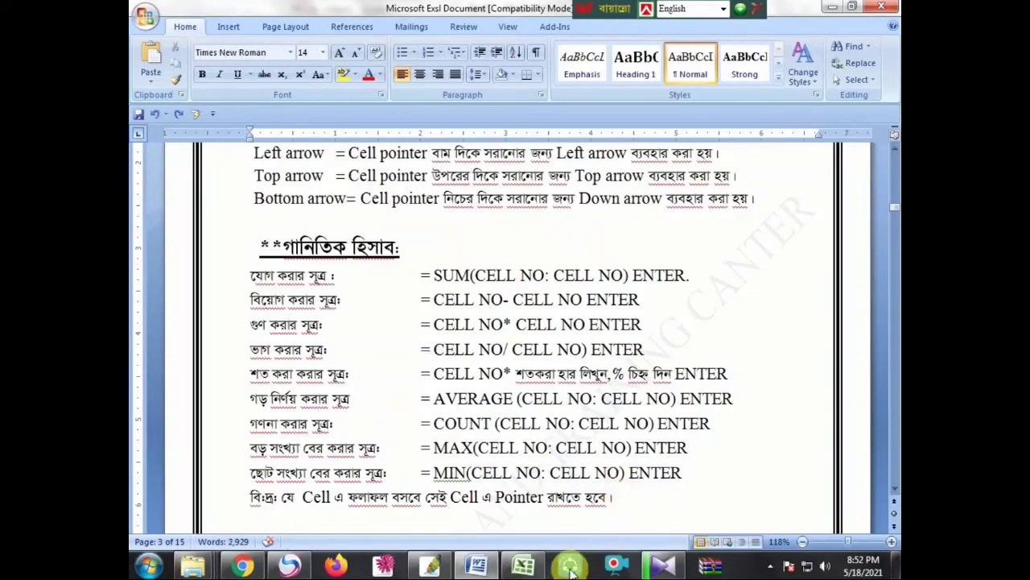
Step: Complete =MIN(F78:F87) in H91, returning the lowest salary 5300
left_click(524, 567)
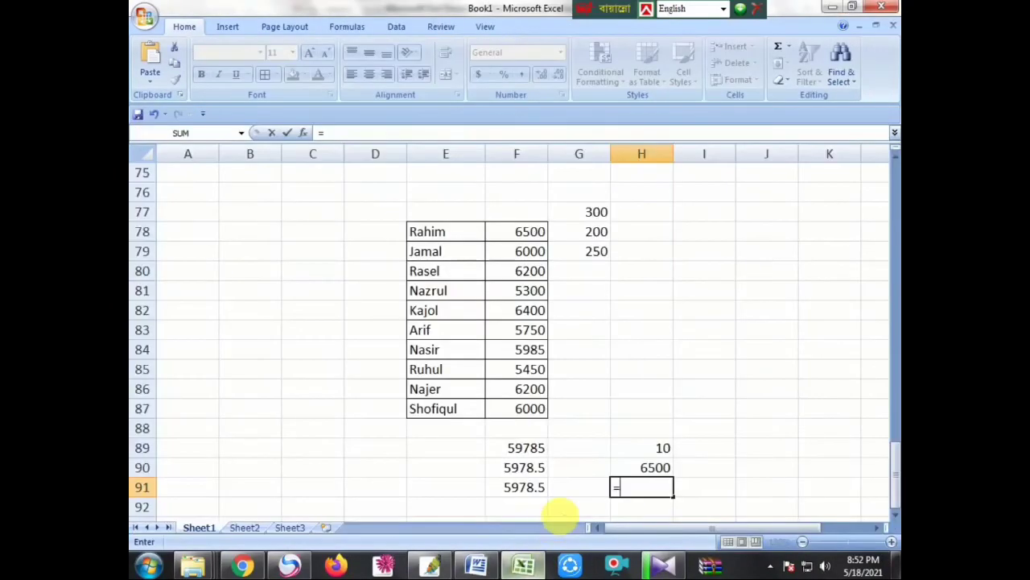
type("ni")
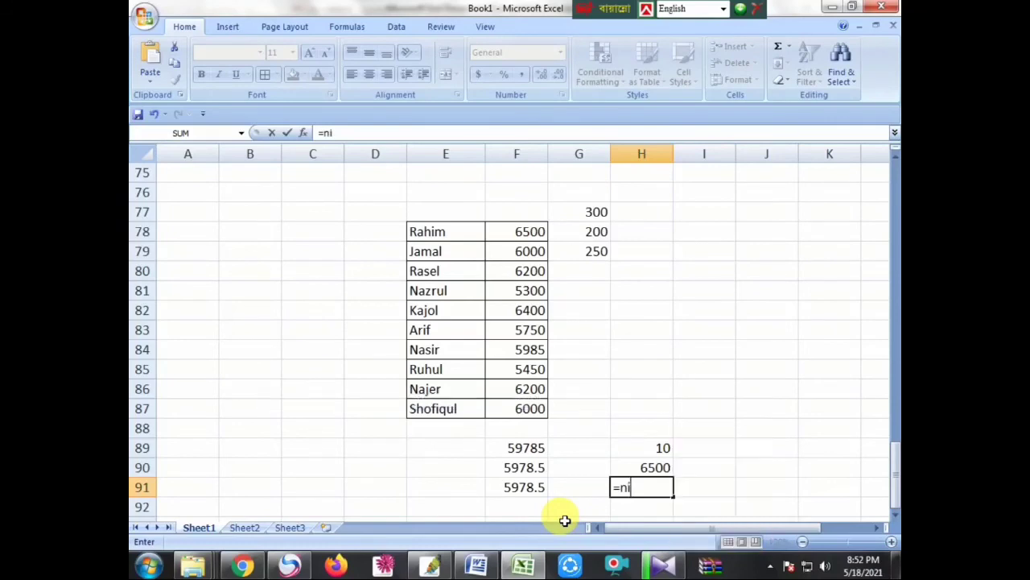
type("n")
key("BackSpace")
key("BackSpace")
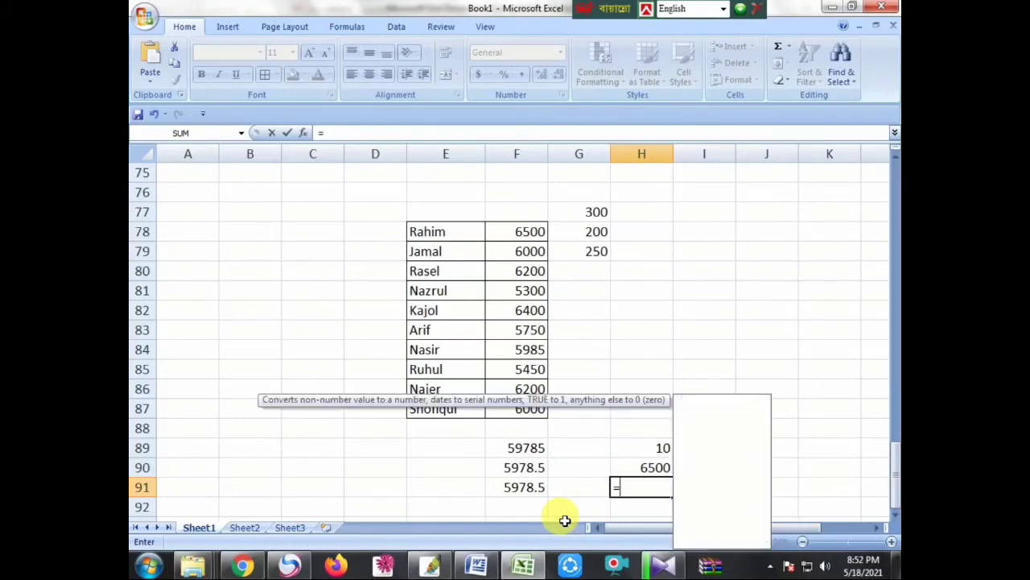
type("min")
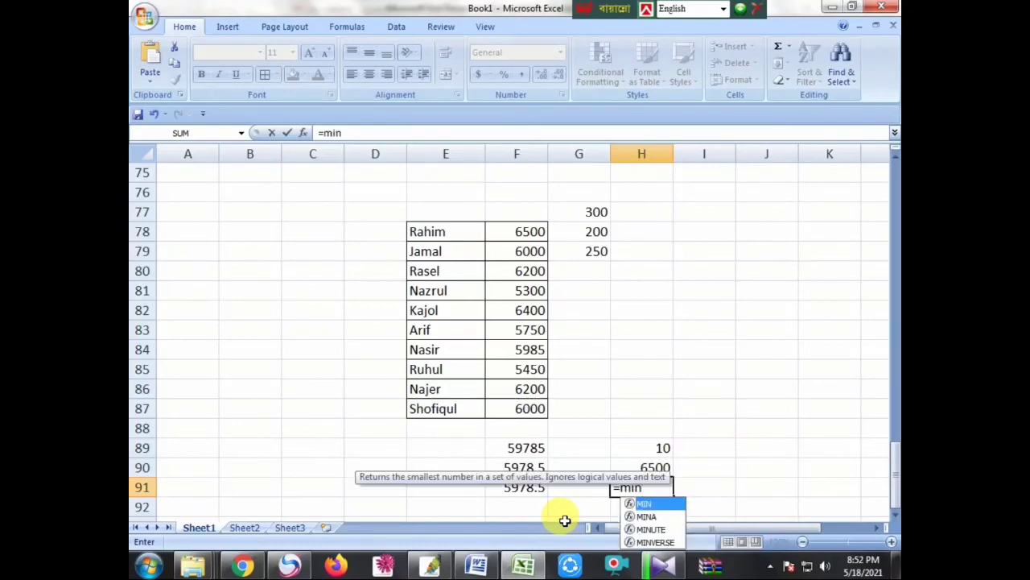
type("(")
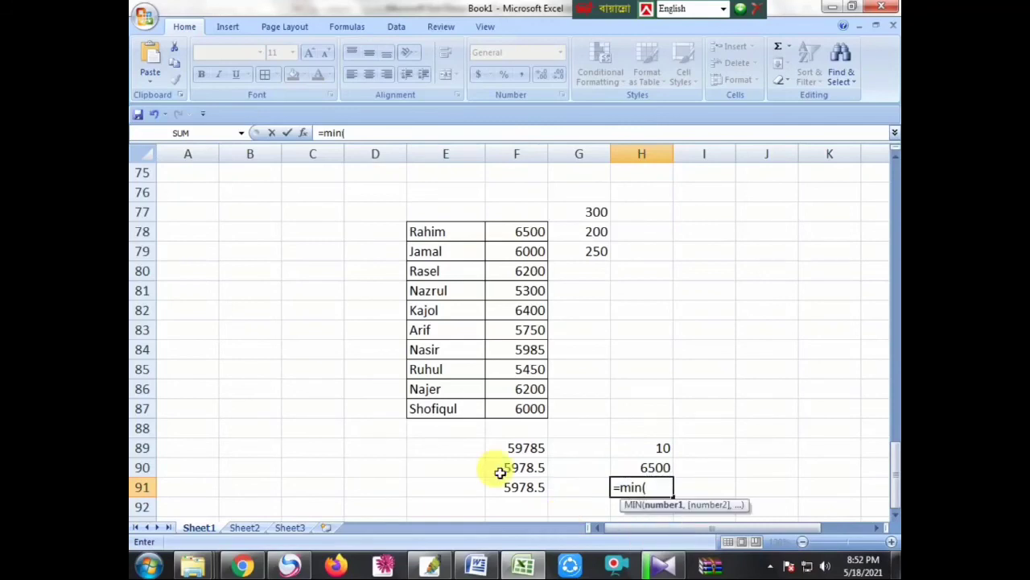
left_click(522, 235)
left_click_drag(536, 272, 536, 409)
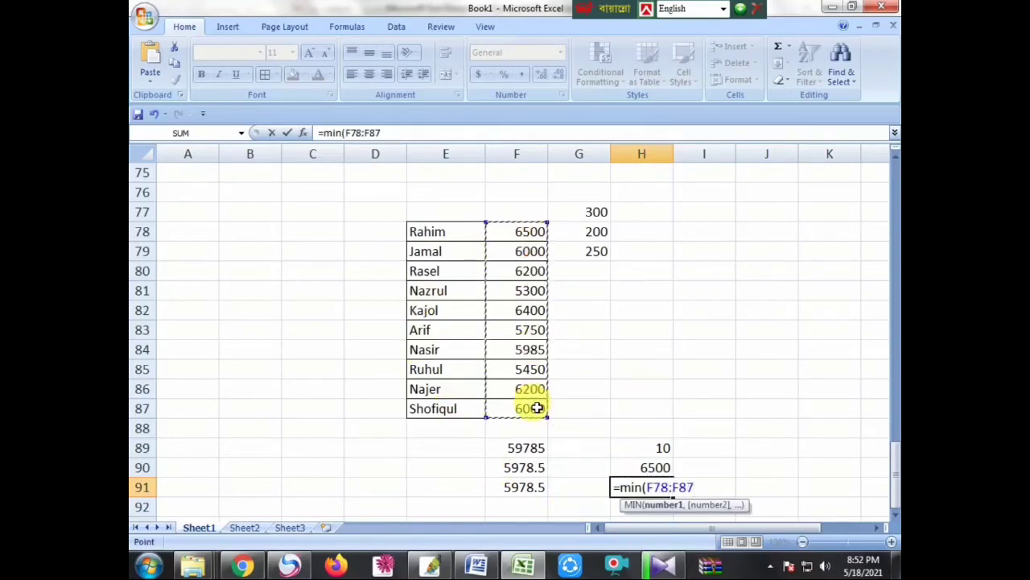
type(")")
key("Return")
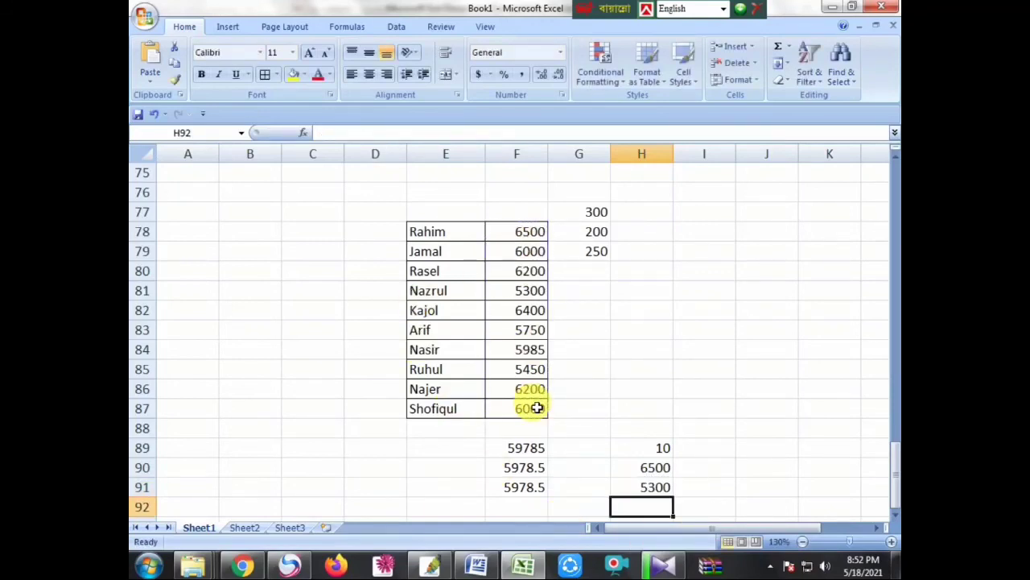
Step: Verify the 5300 salary in F81 and the MIN result in H91
left_click(537, 294)
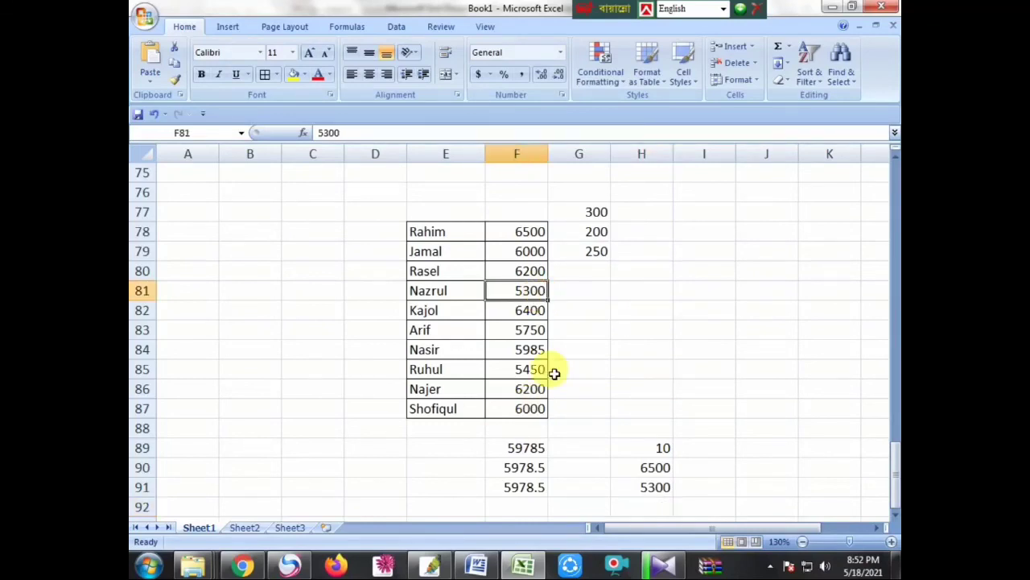
left_click(645, 493)
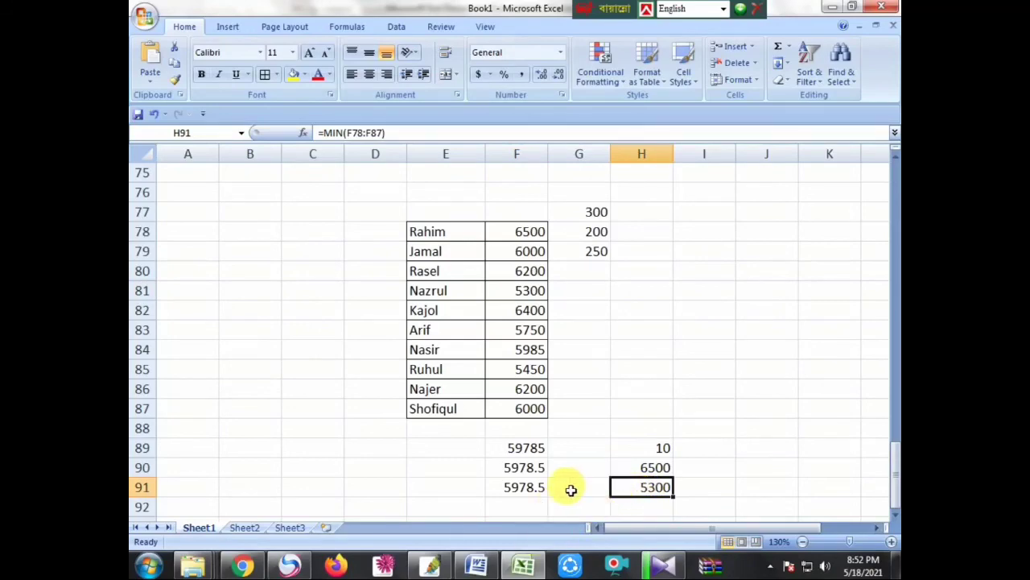
left_click(477, 566)
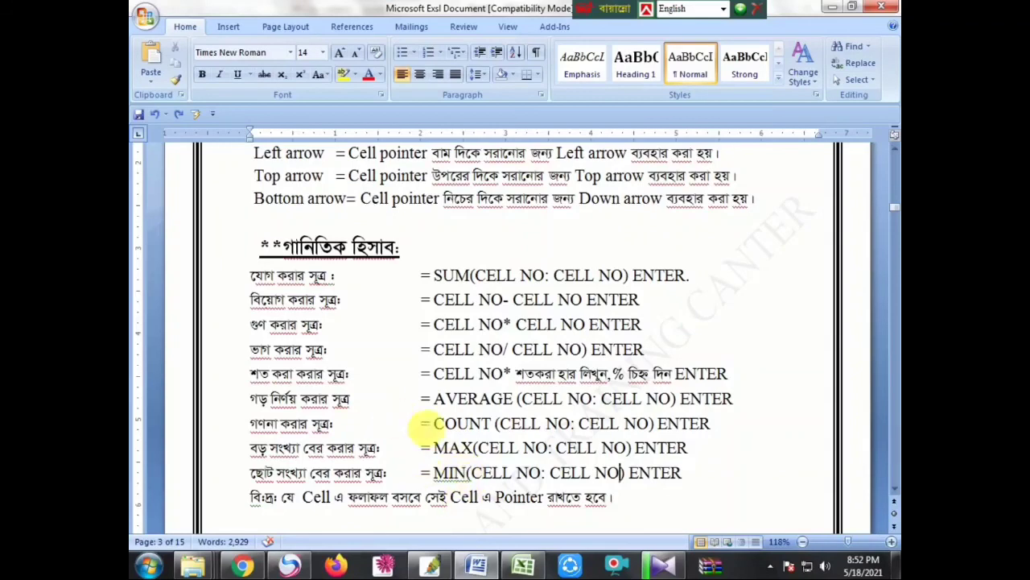
left_click_drag(348, 499, 564, 501)
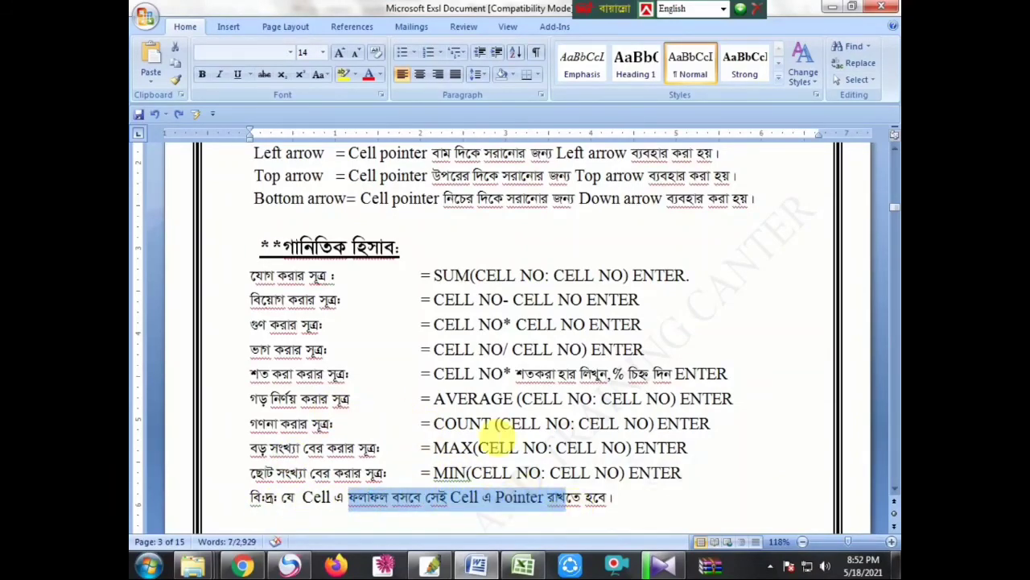
scroll(426, 437, "up", 1)
scroll(392, 391, "up", 3)
scroll(391, 391, "down", 4)
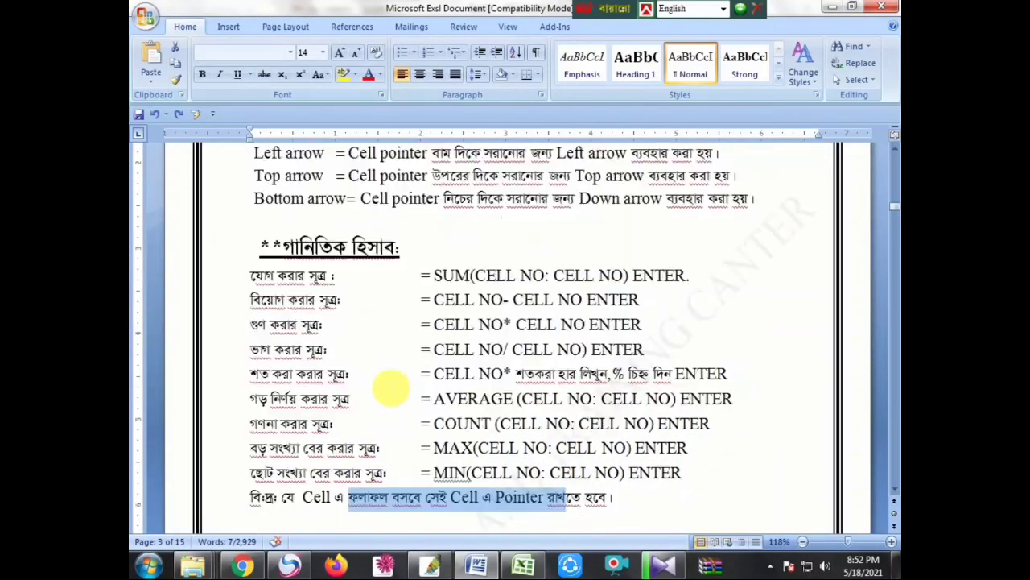
scroll(390, 389, "down", 1)
scroll(390, 390, "down", 2)
scroll(390, 390, "down", 2)
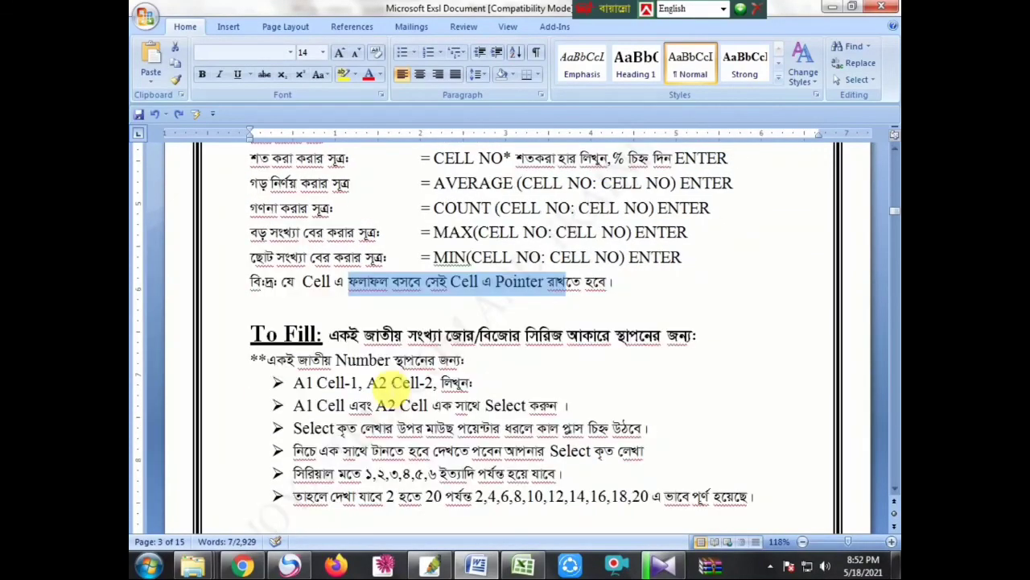